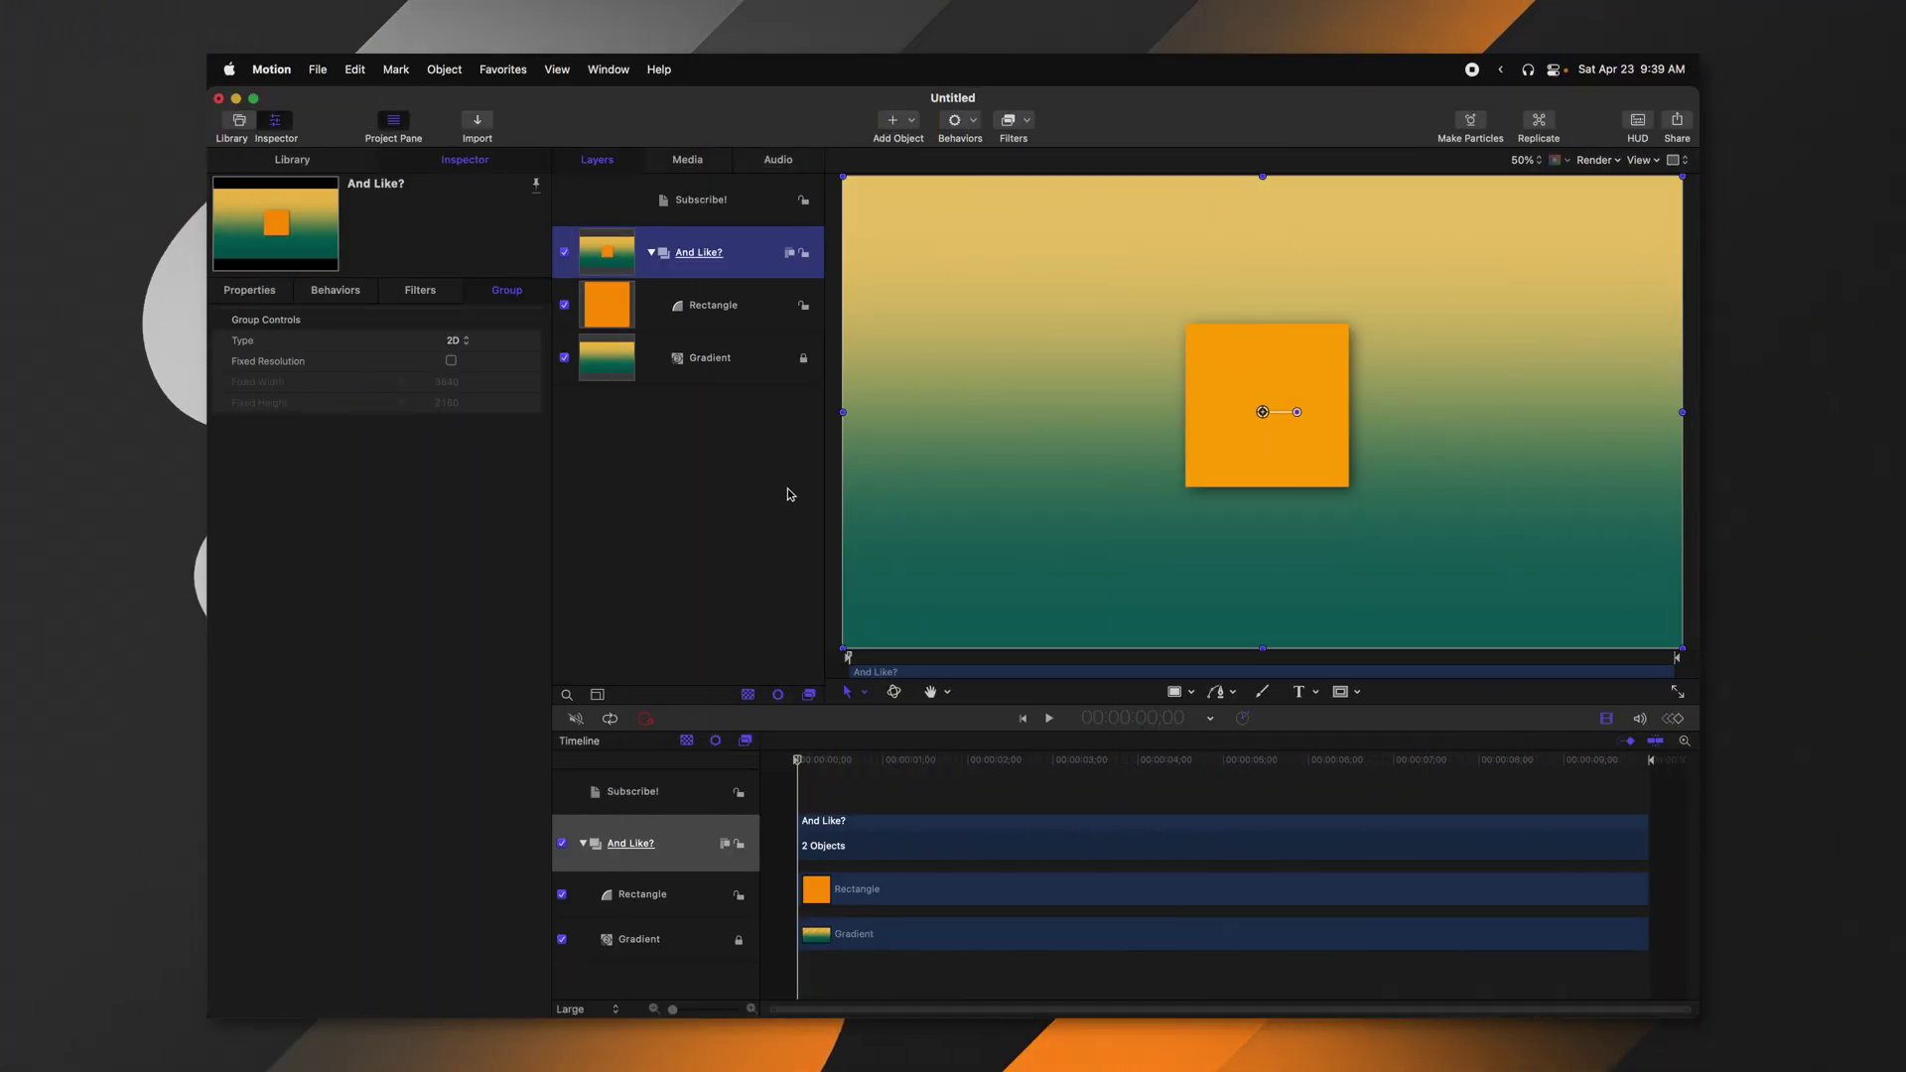
Select the Rectangle layer, show the Keyframe Editor and hide the timeline so only the editor remains.
click(731, 301)
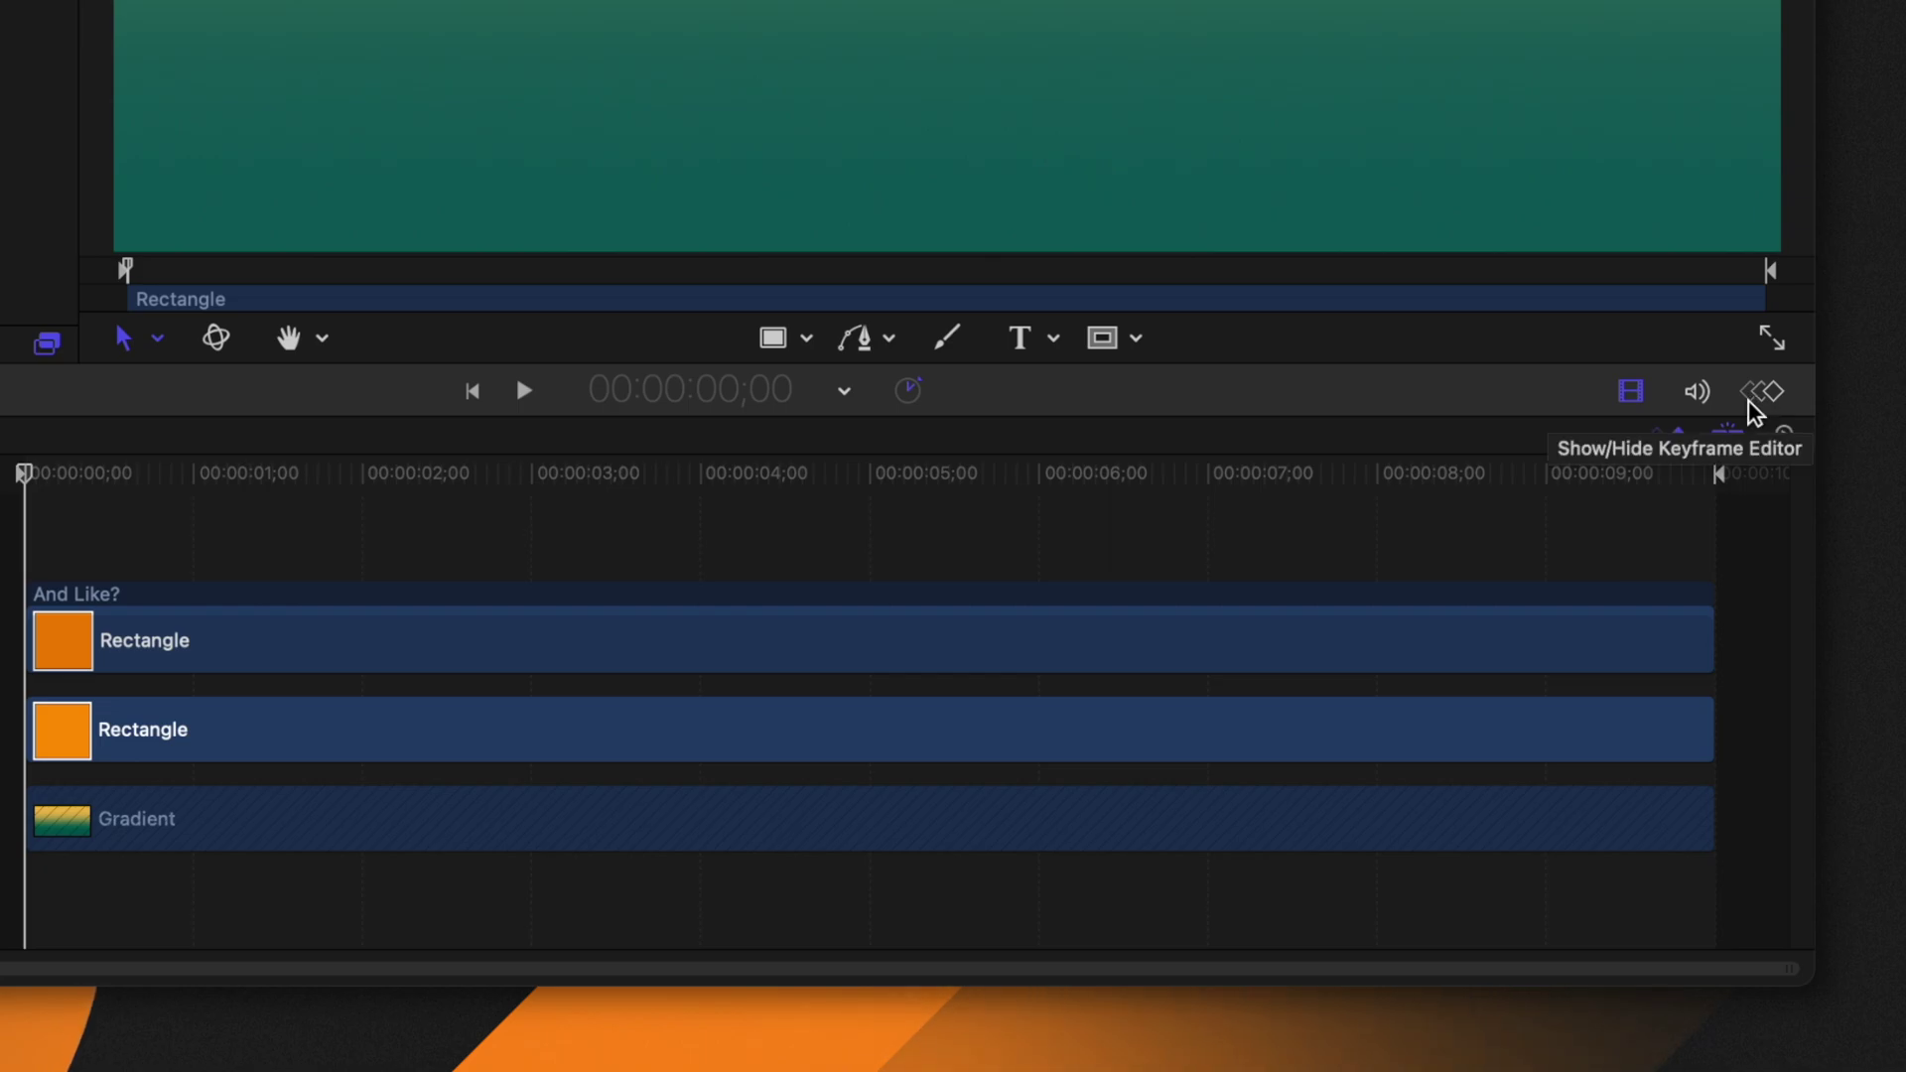
click(1772, 397)
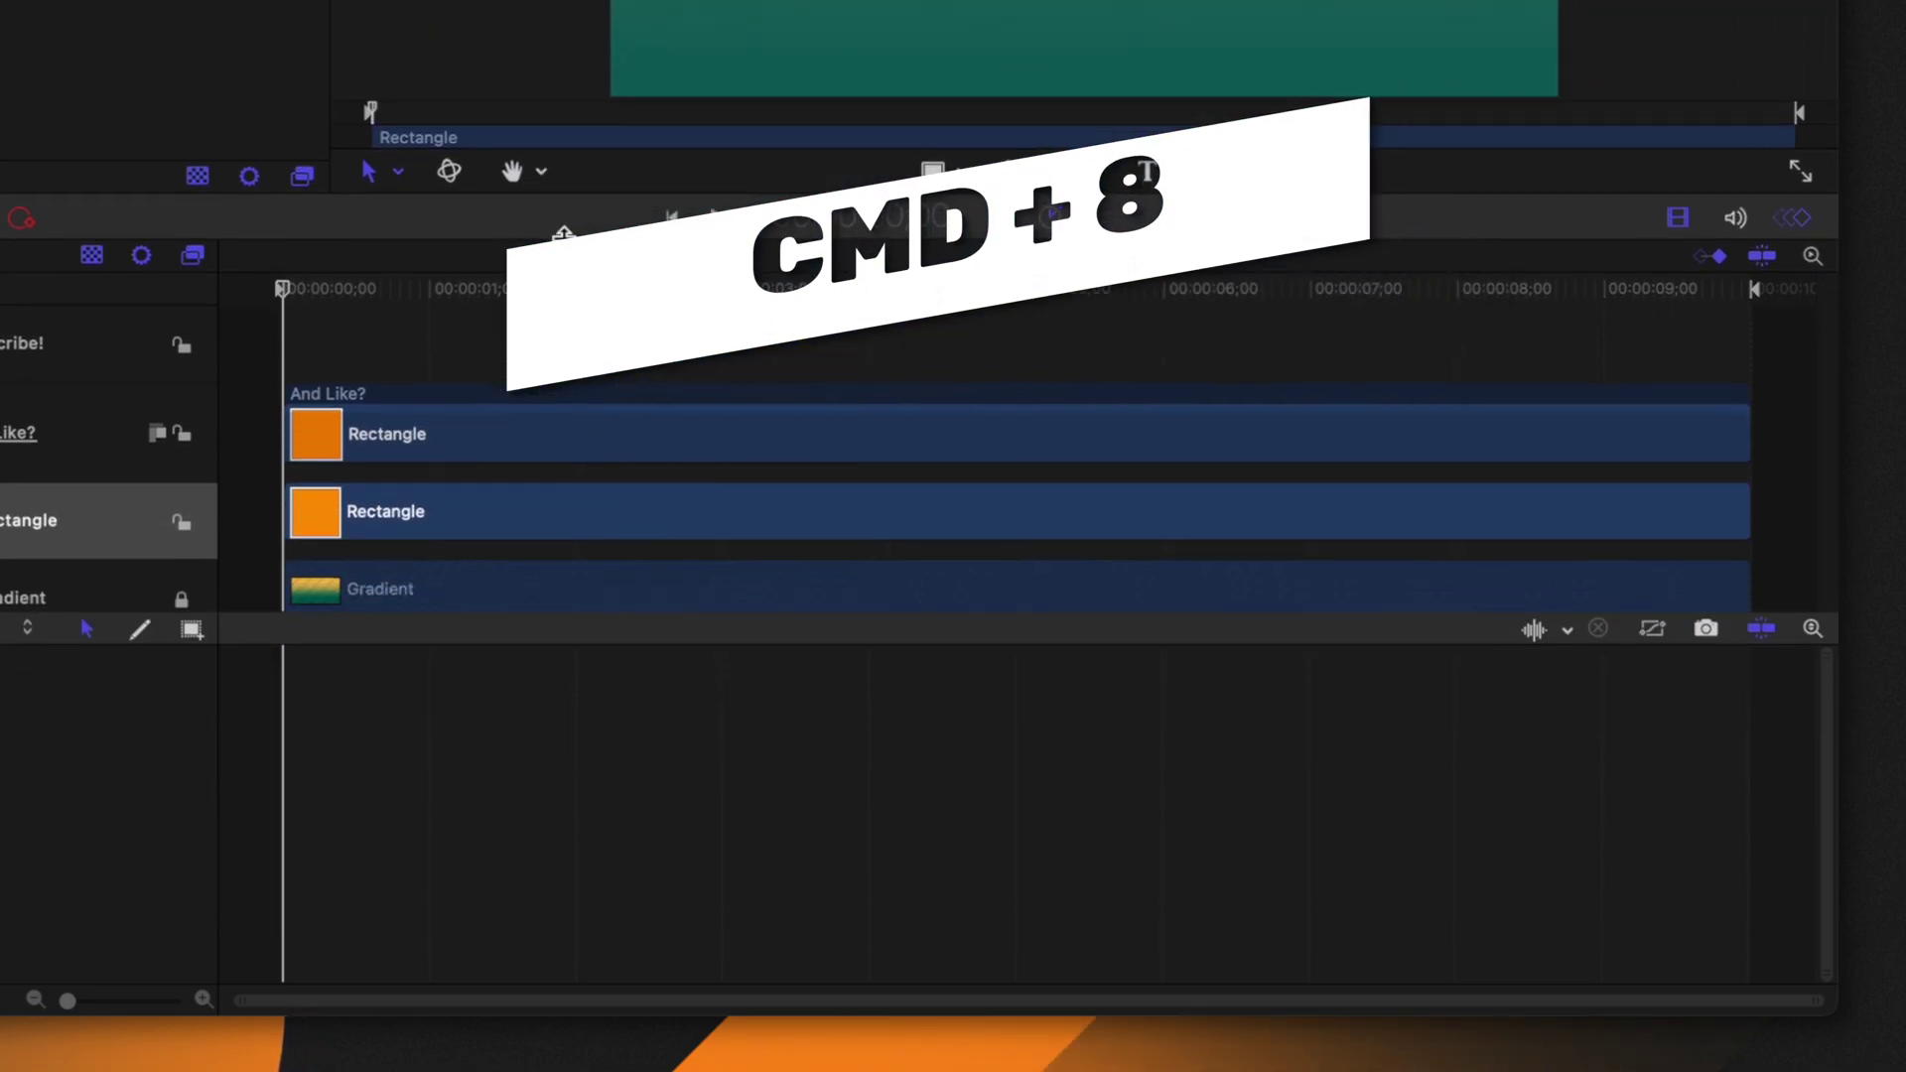
click(1674, 219)
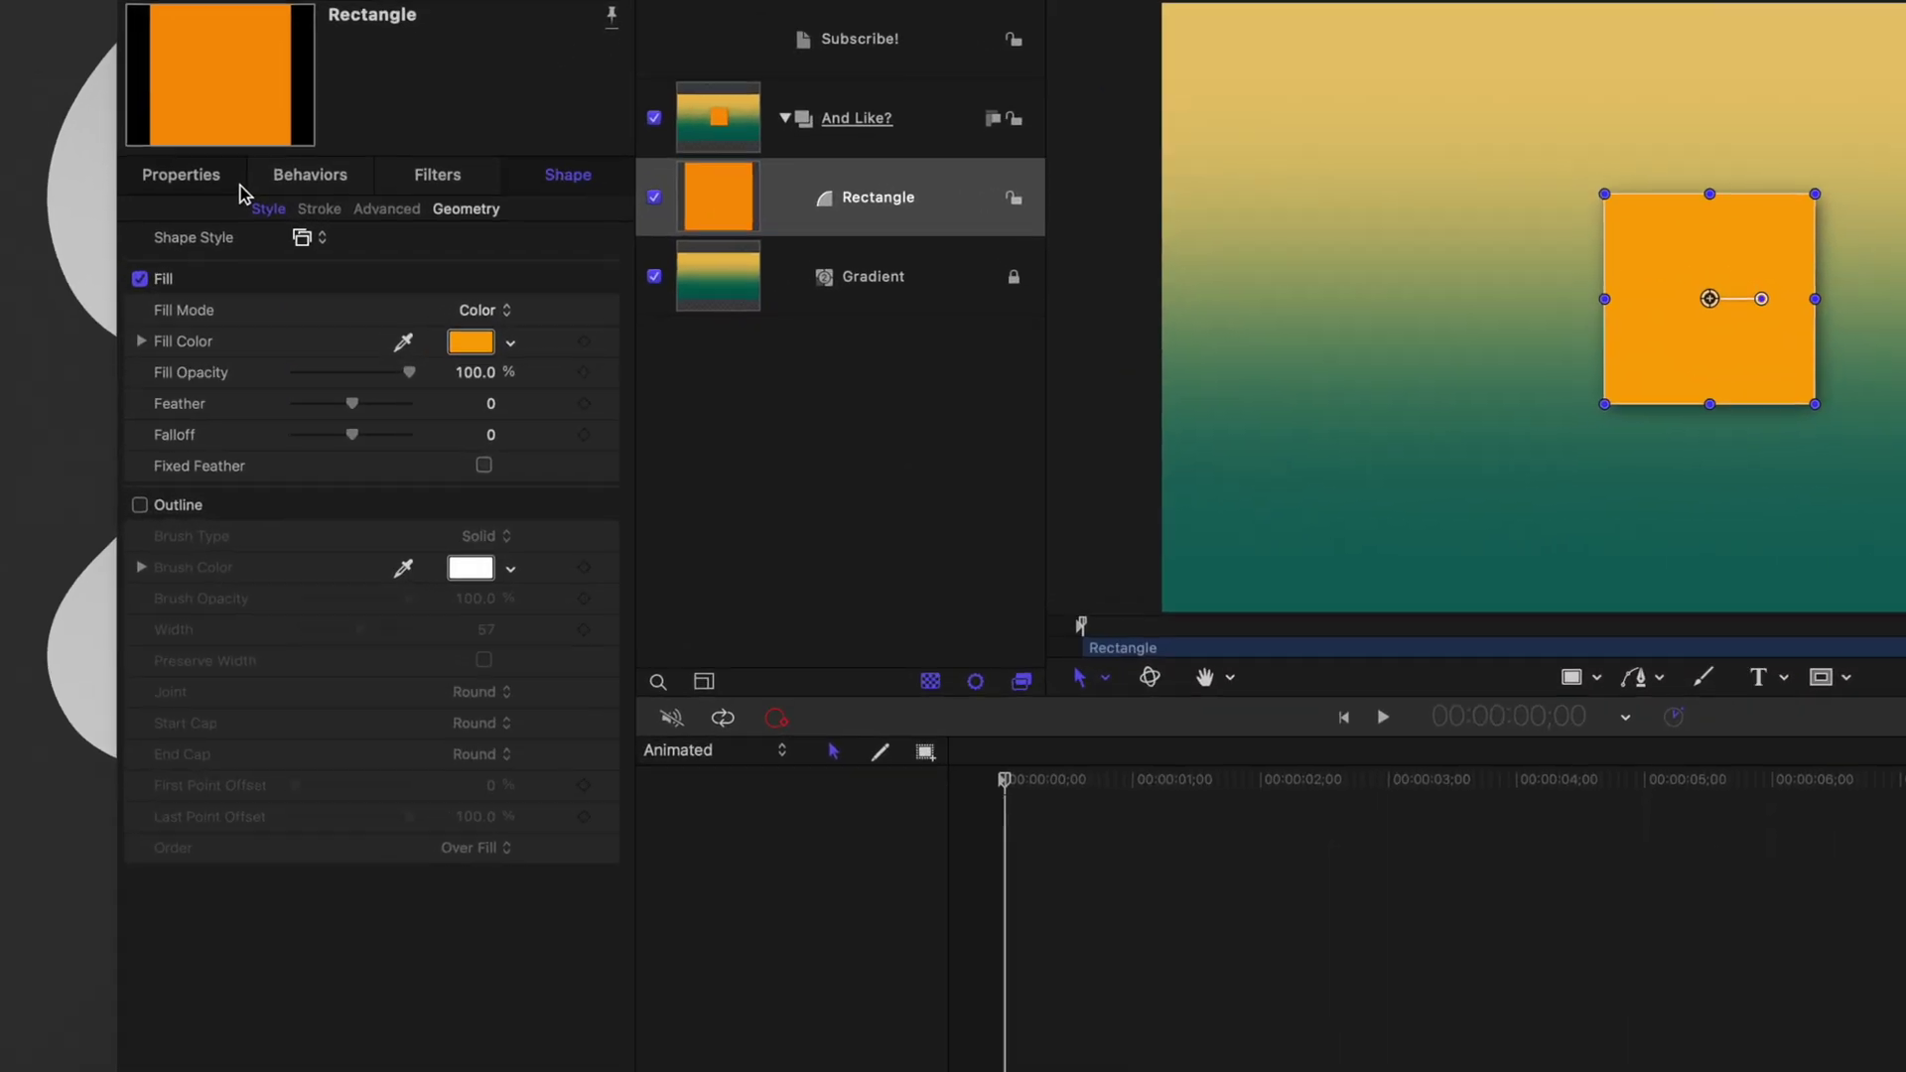
Add a Scale keyframe of 0% to the rectangle at the start of the project.
click(235, 266)
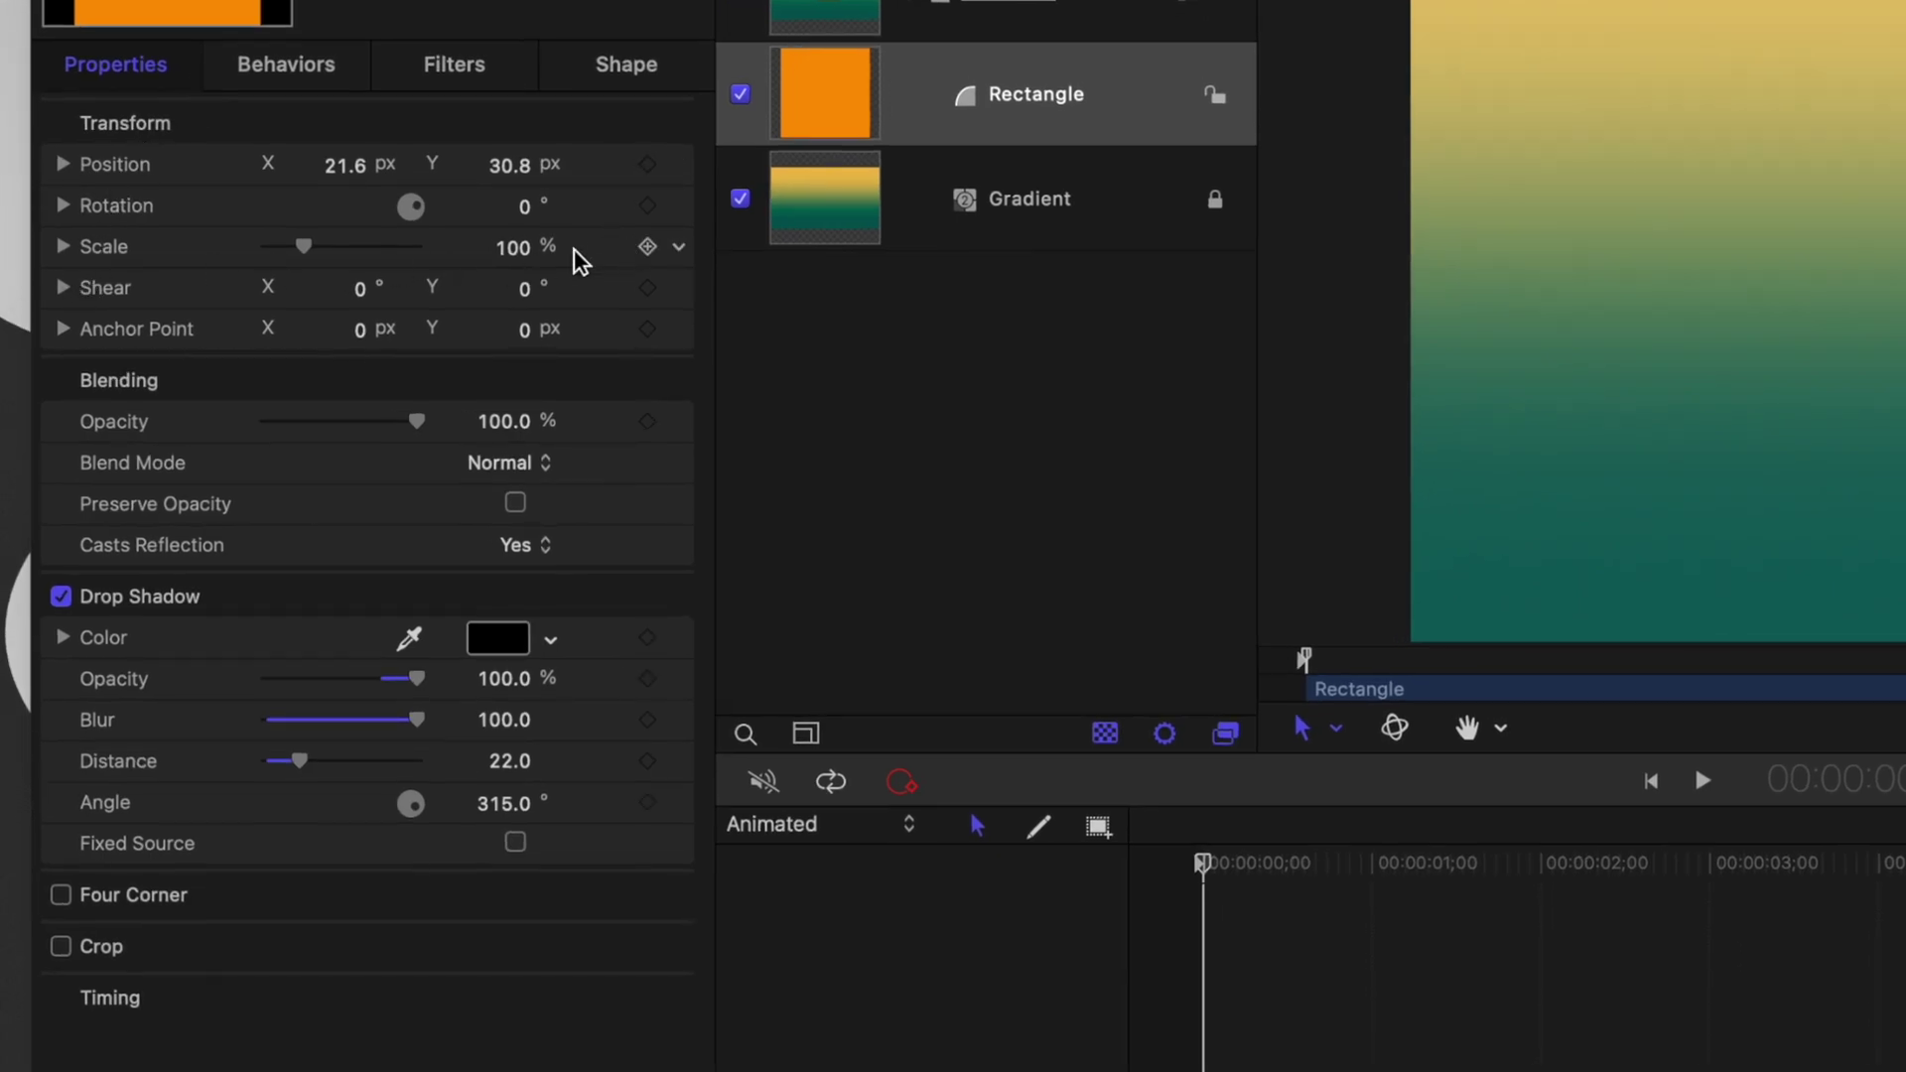
click(533, 260)
drag(532, 260, 434, 260)
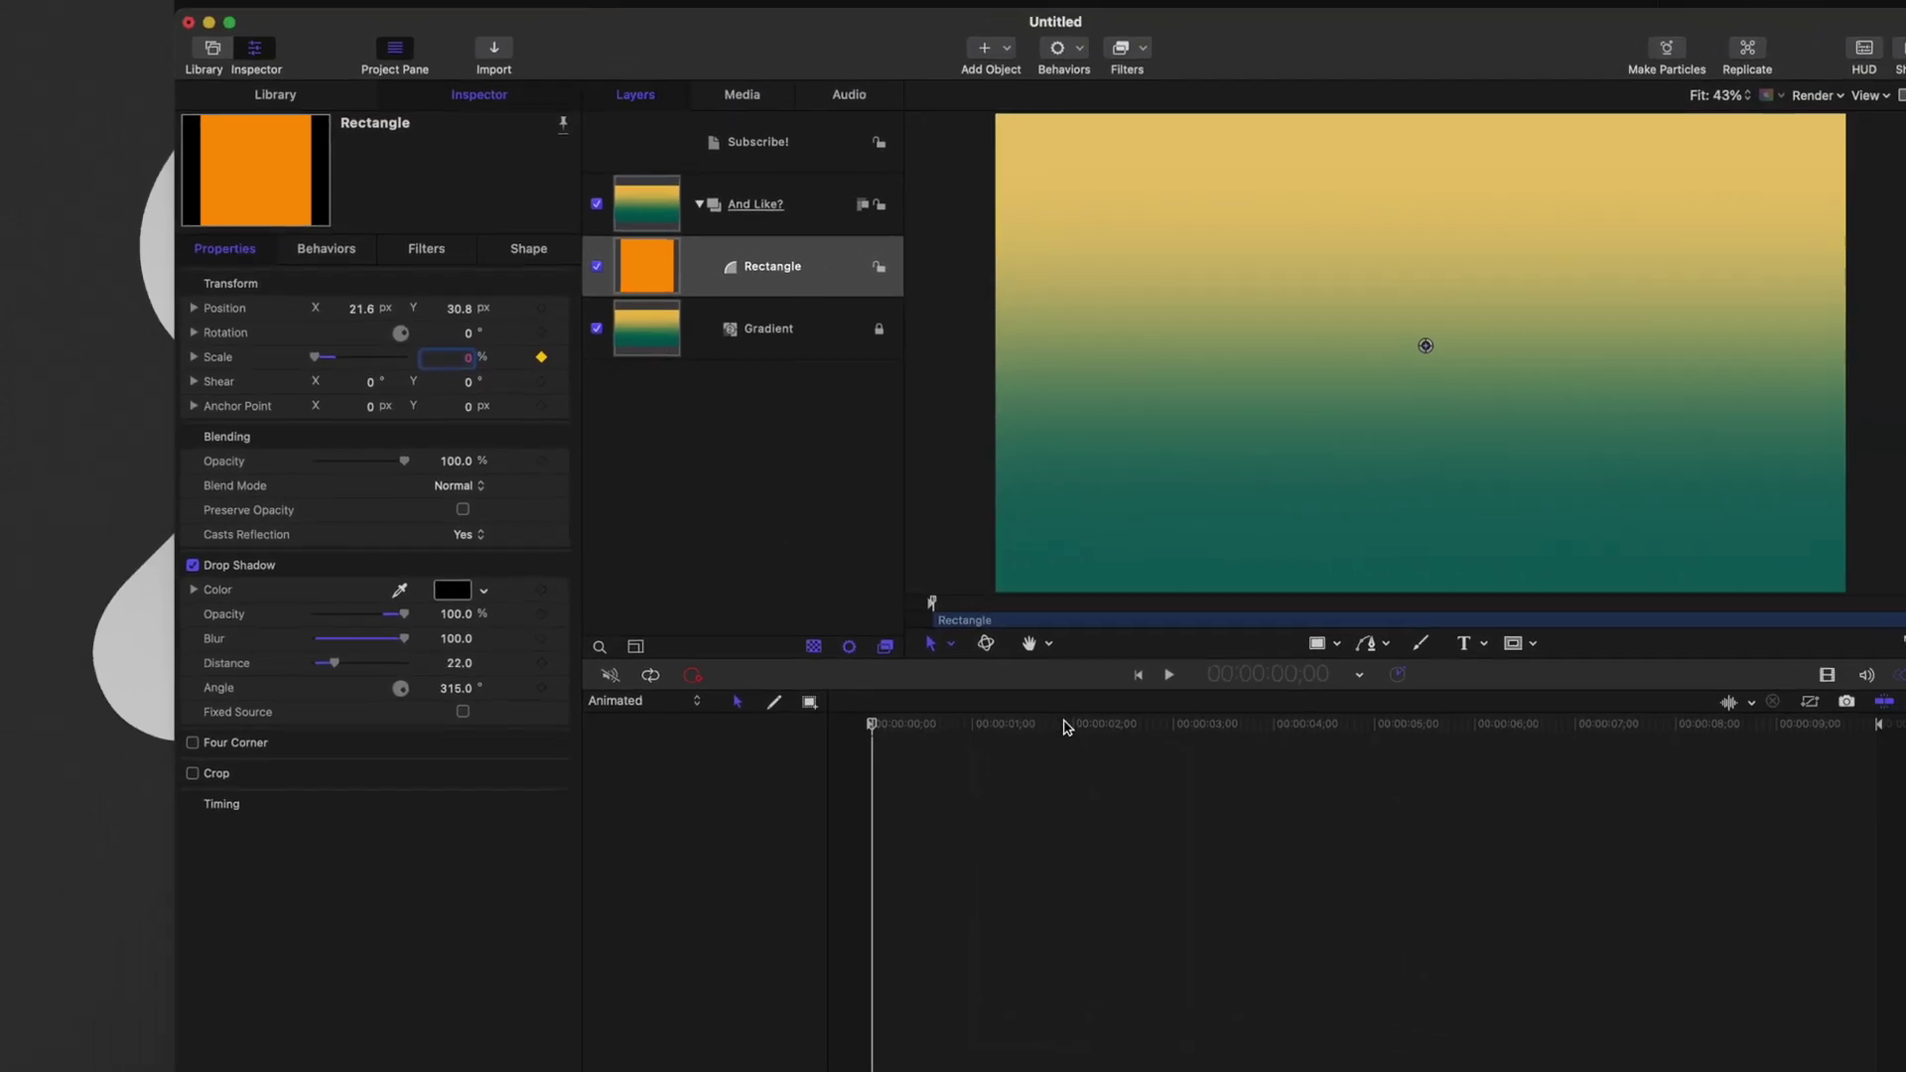
Keyframe the rectangle's Scale at 100% at 00:00:02;01.
click(1559, 889)
drag(973, 711, 969, 711)
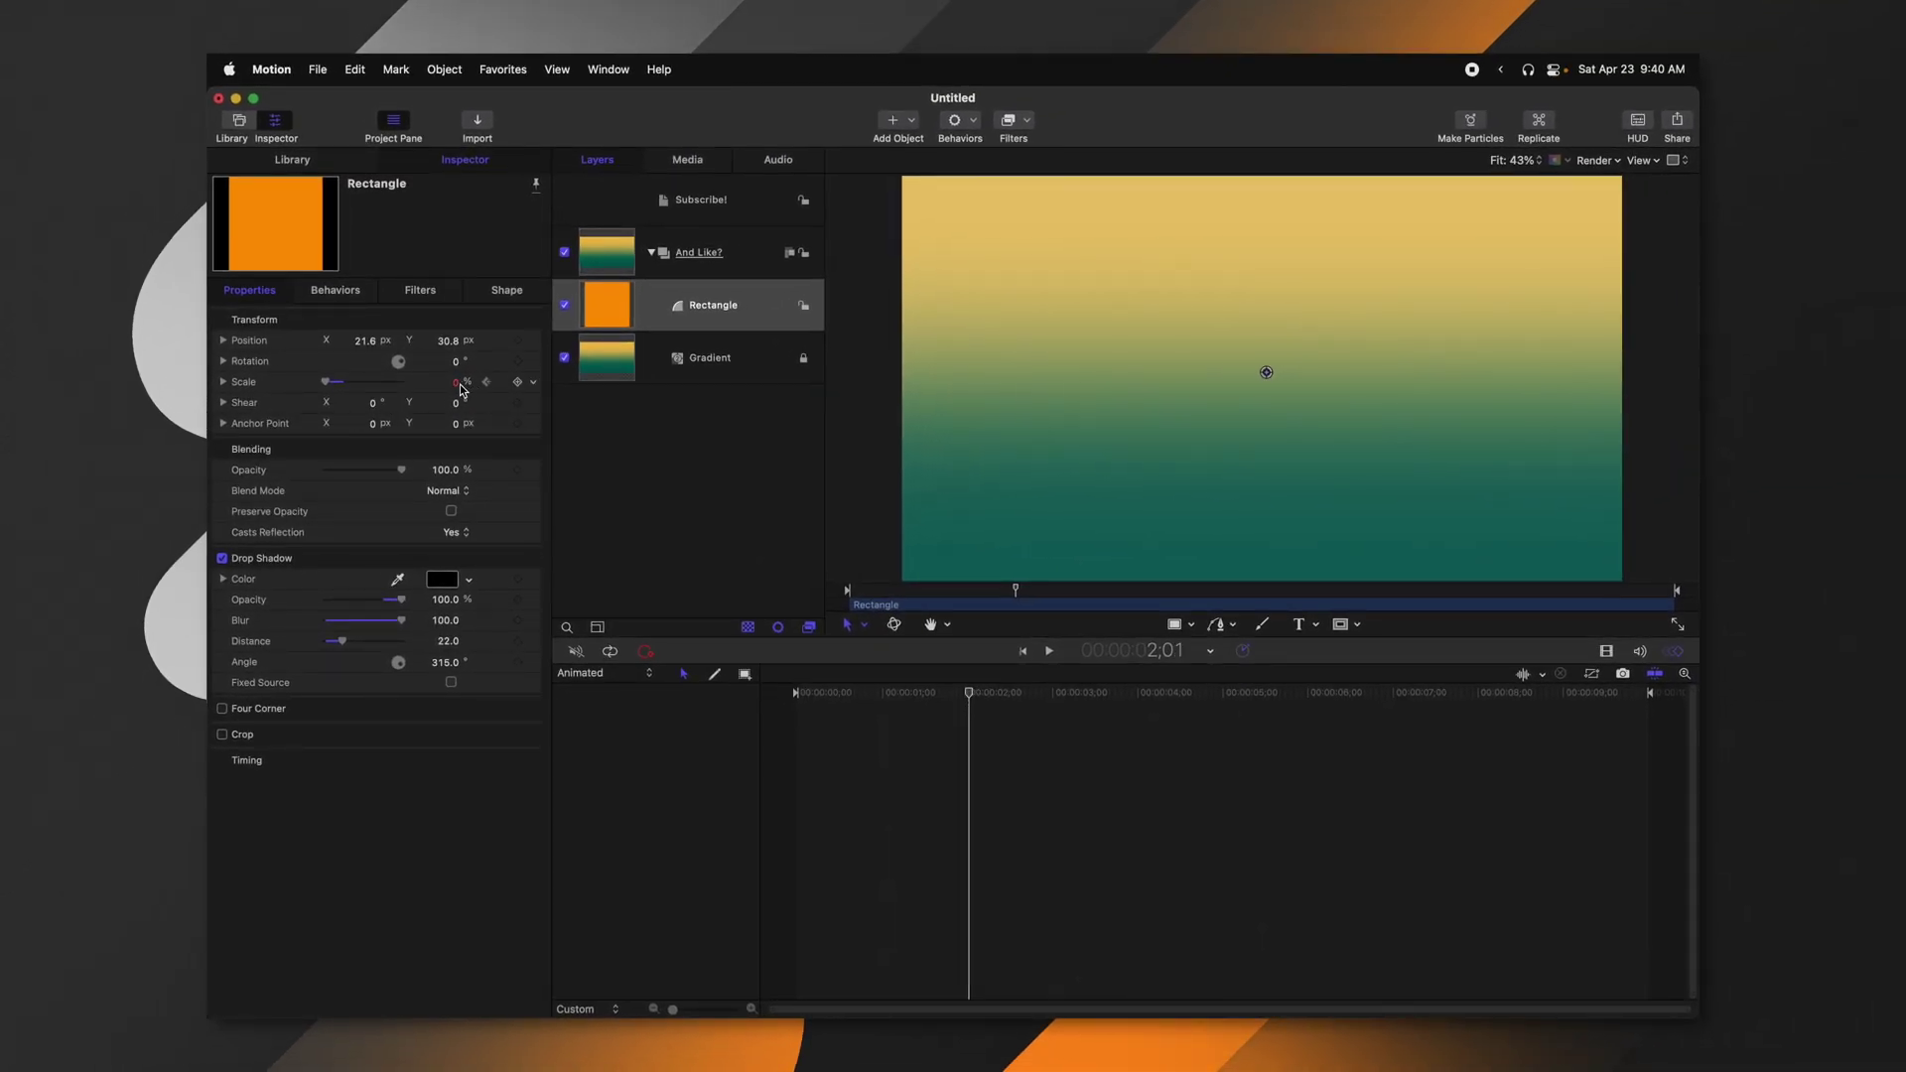
click(456, 382)
text(100)
key(Return)
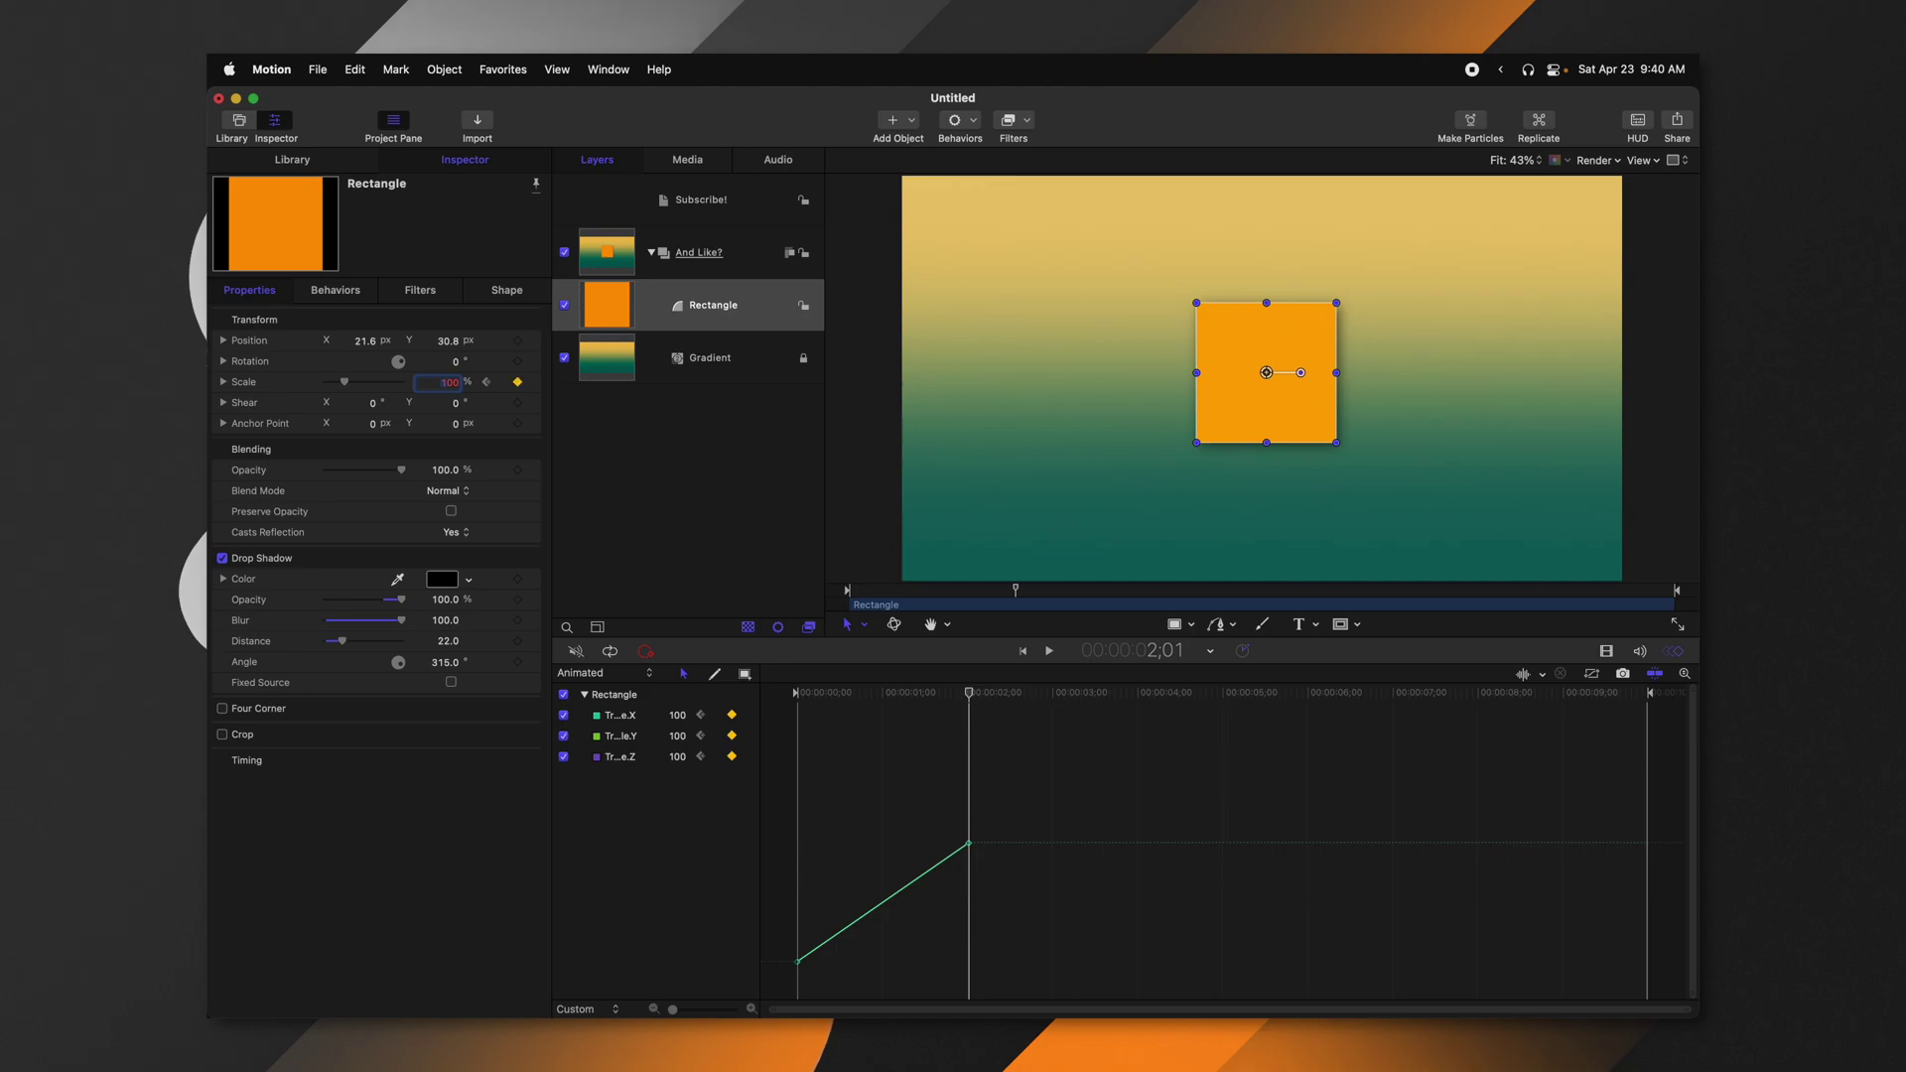
Play the scale animation from the first frame and pause it shortly before the second keyframe.
key(Home)
key(space)
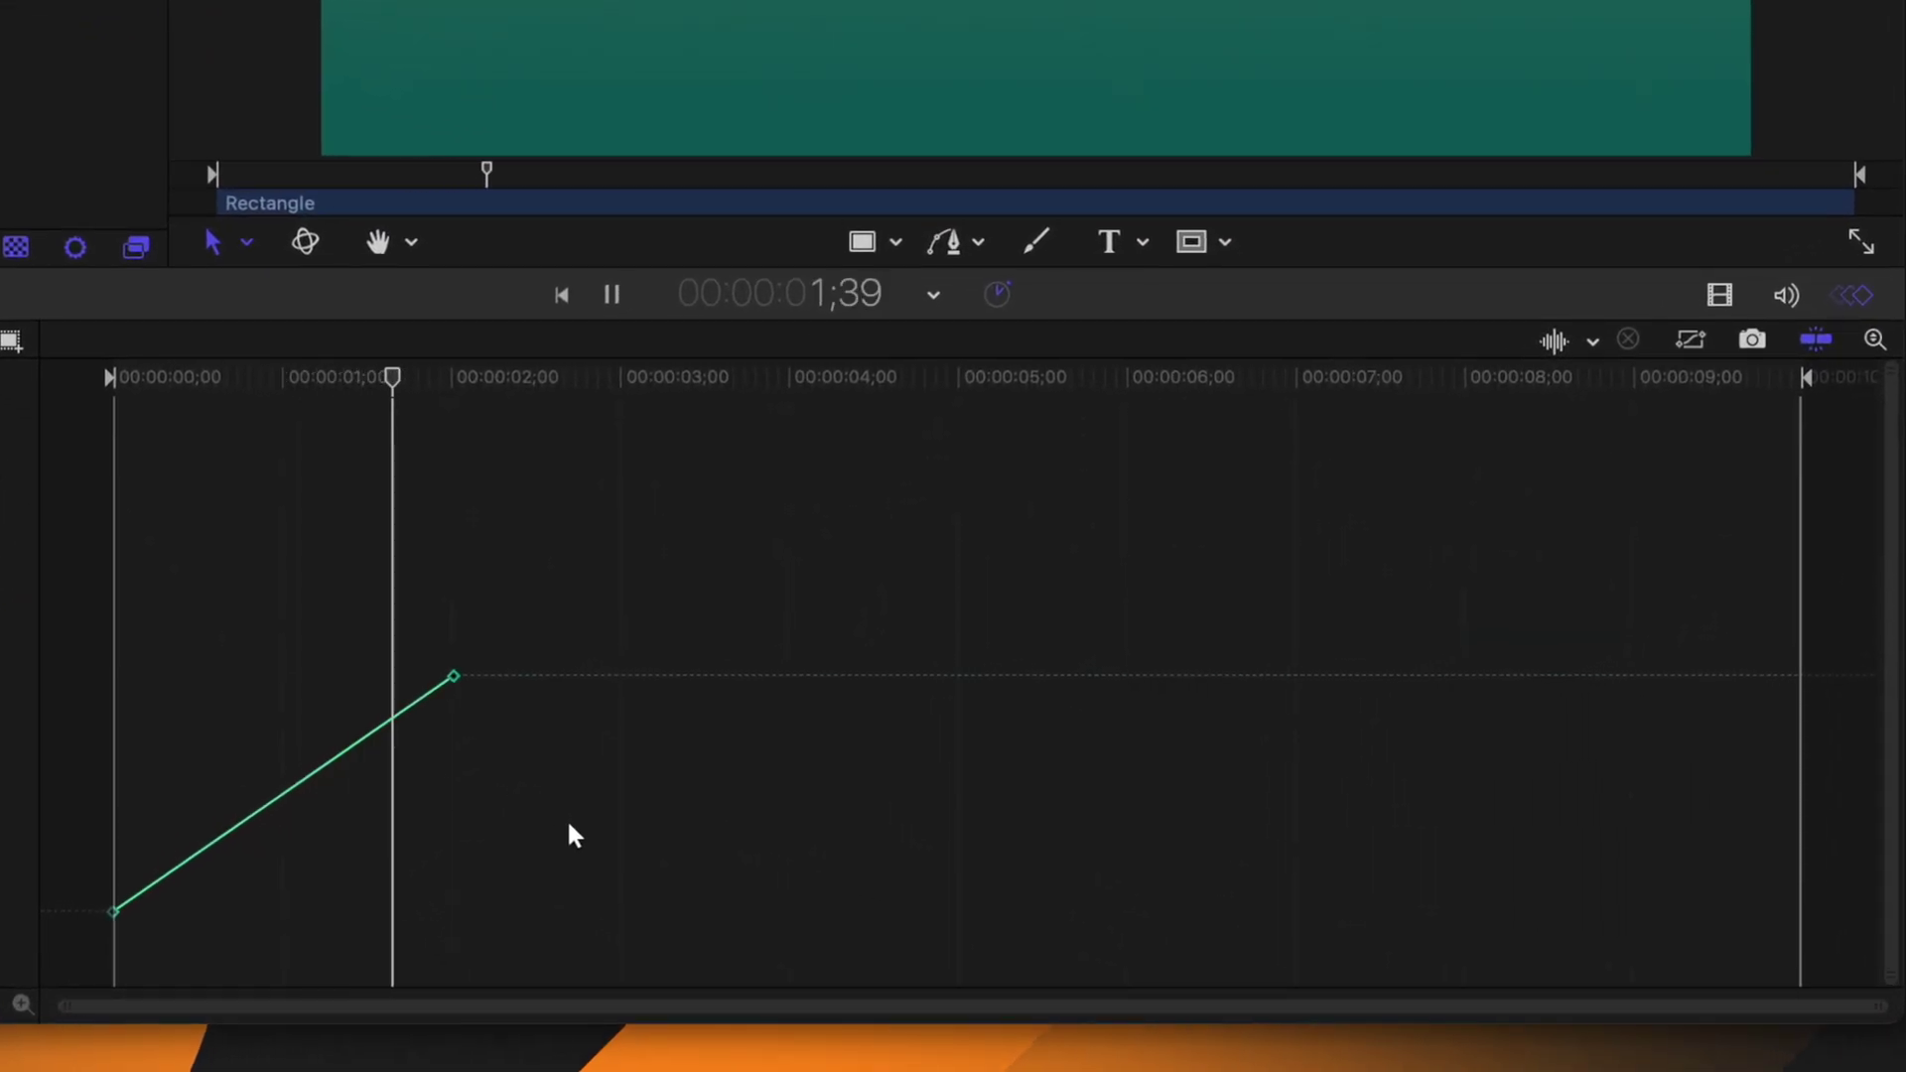
key(space)
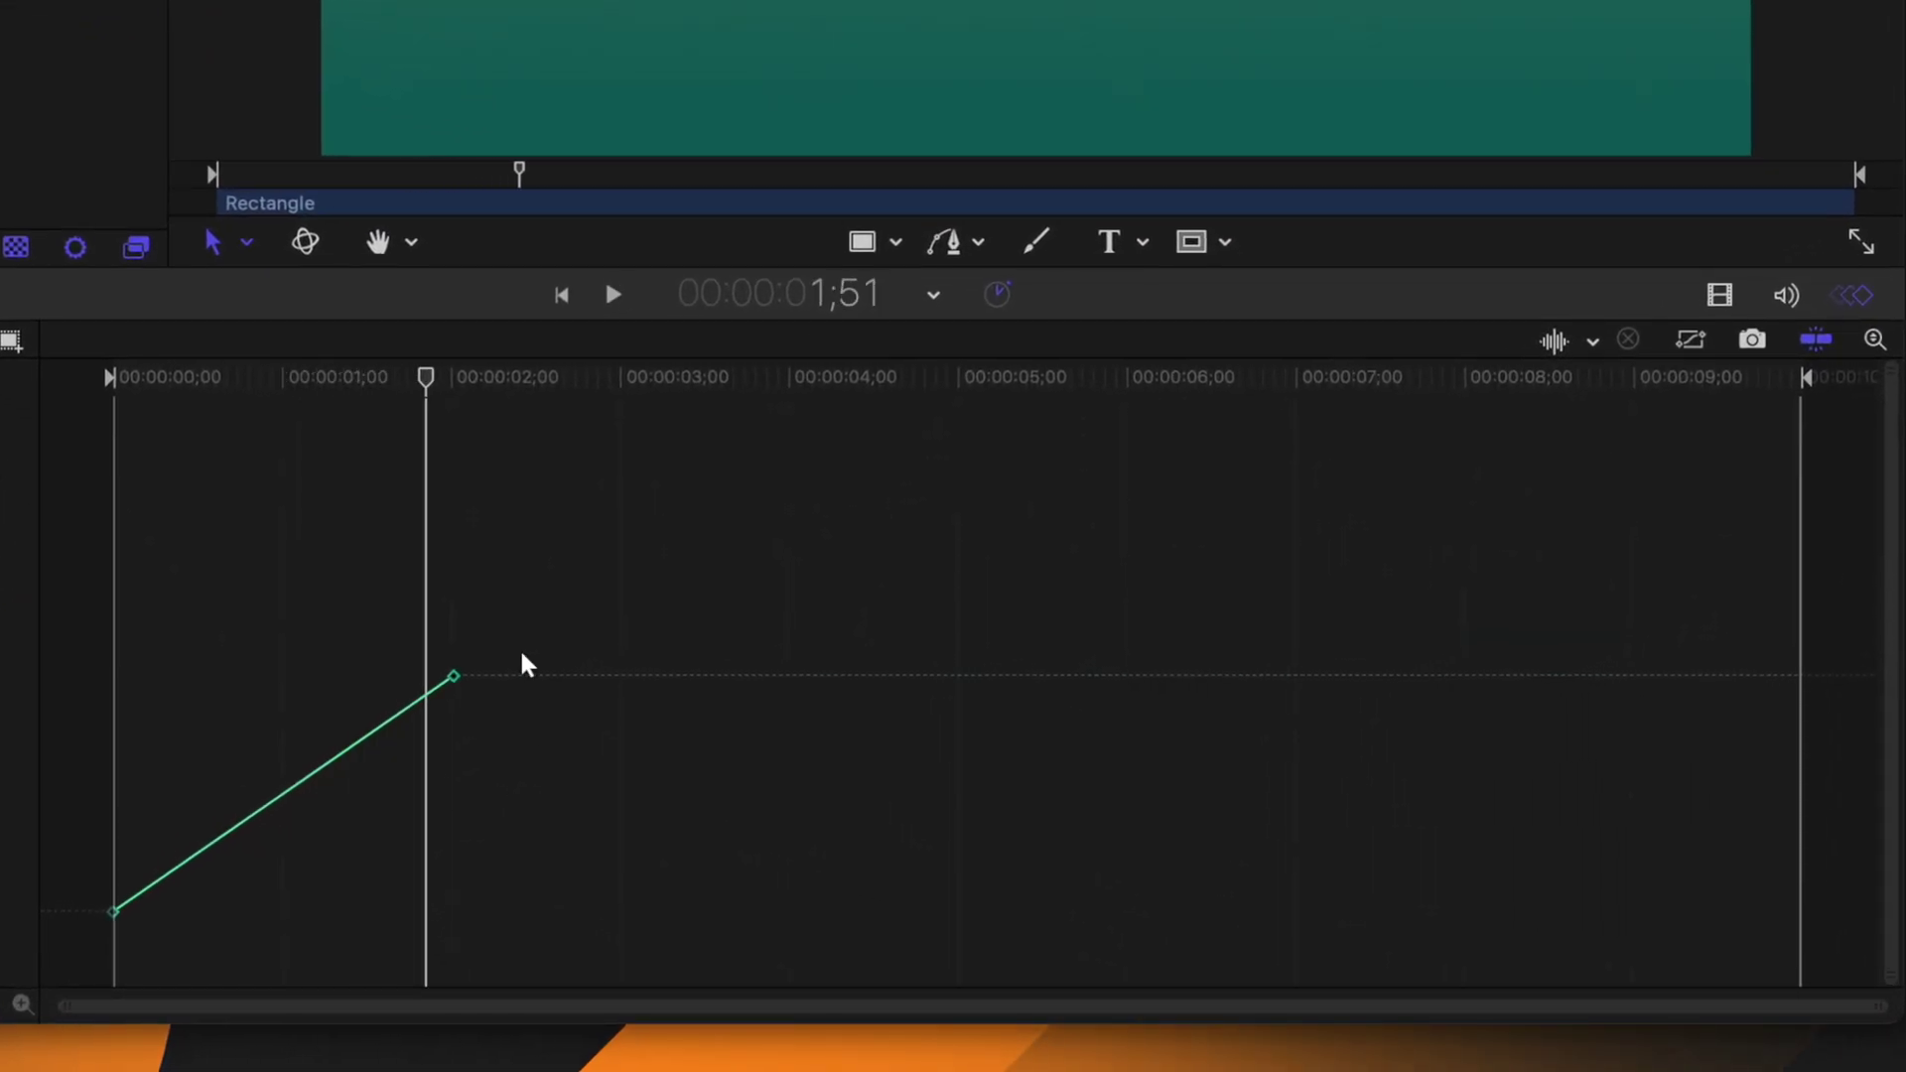
Change the interpolation of the rectangle's ending and starting scale keyframes to Bezier, and deselect them.
right_click(453, 678)
mouse_move(568, 899)
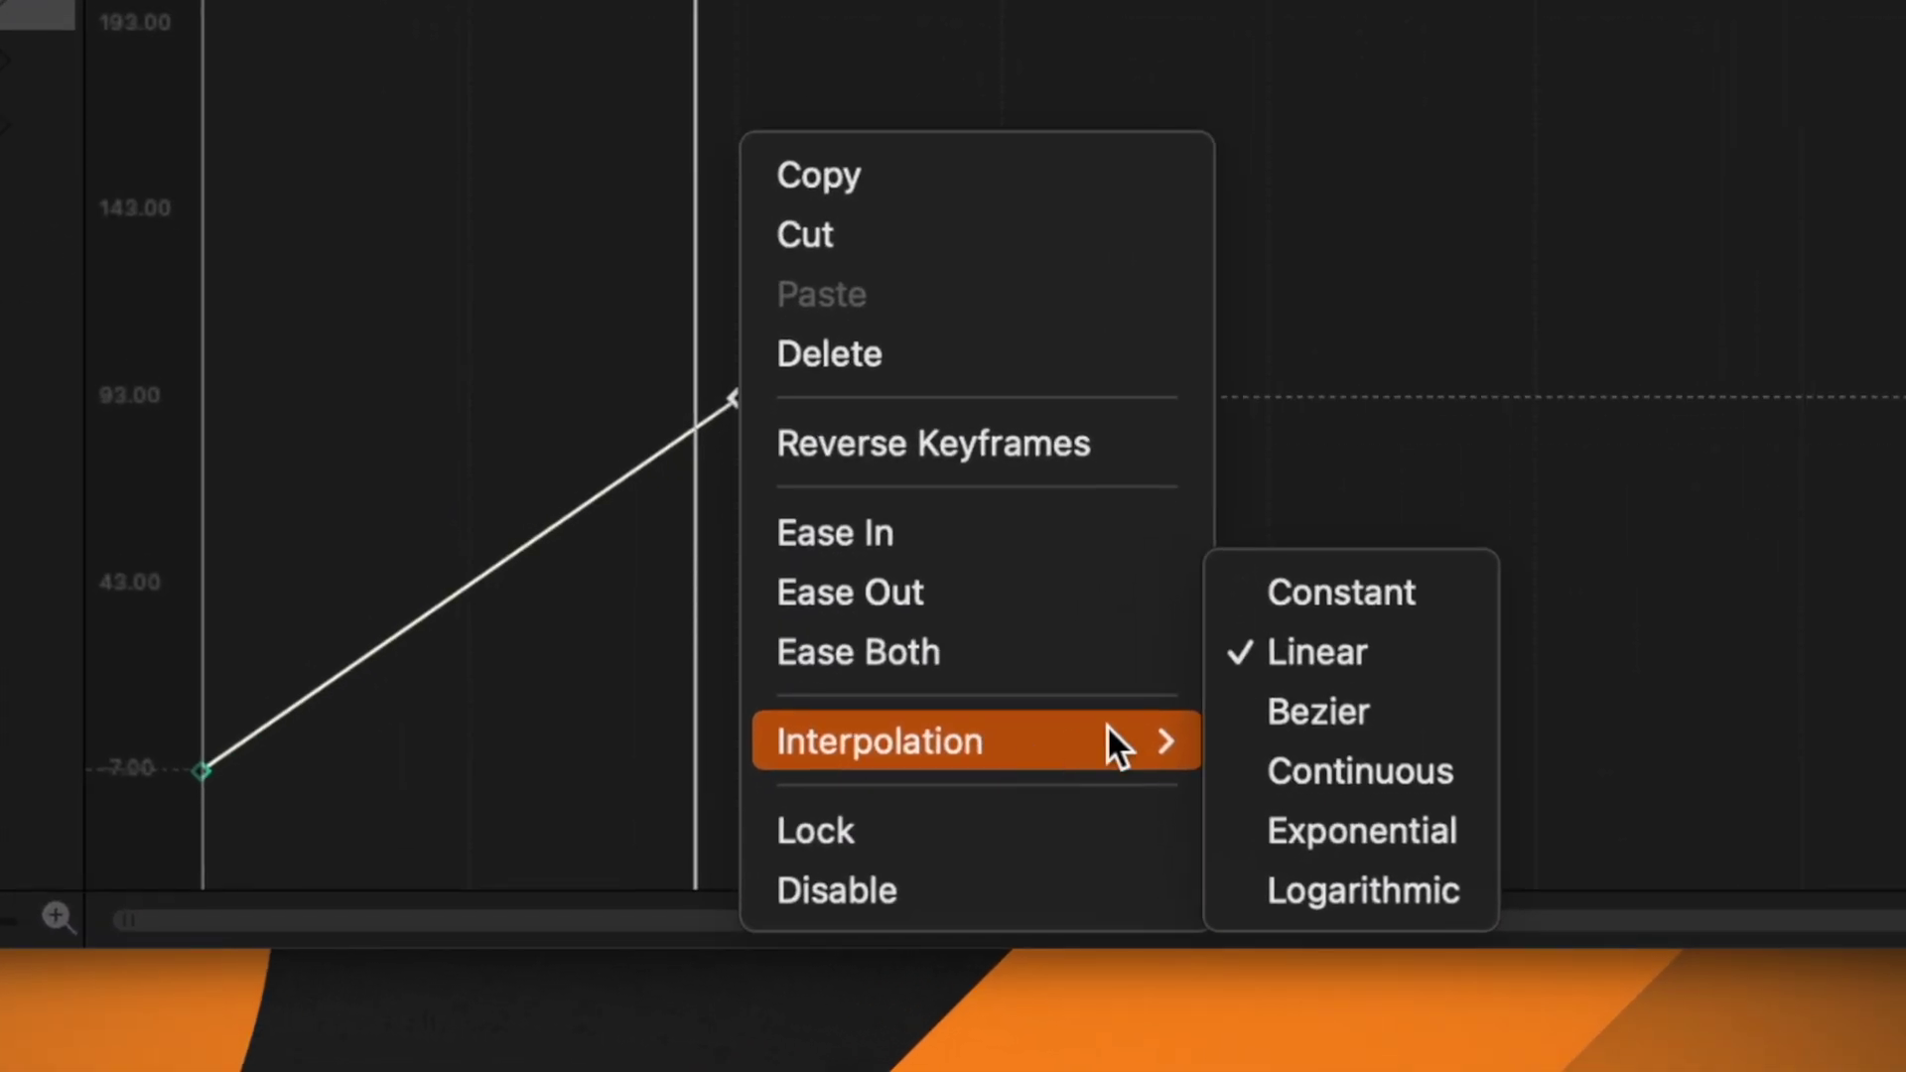
click(1288, 716)
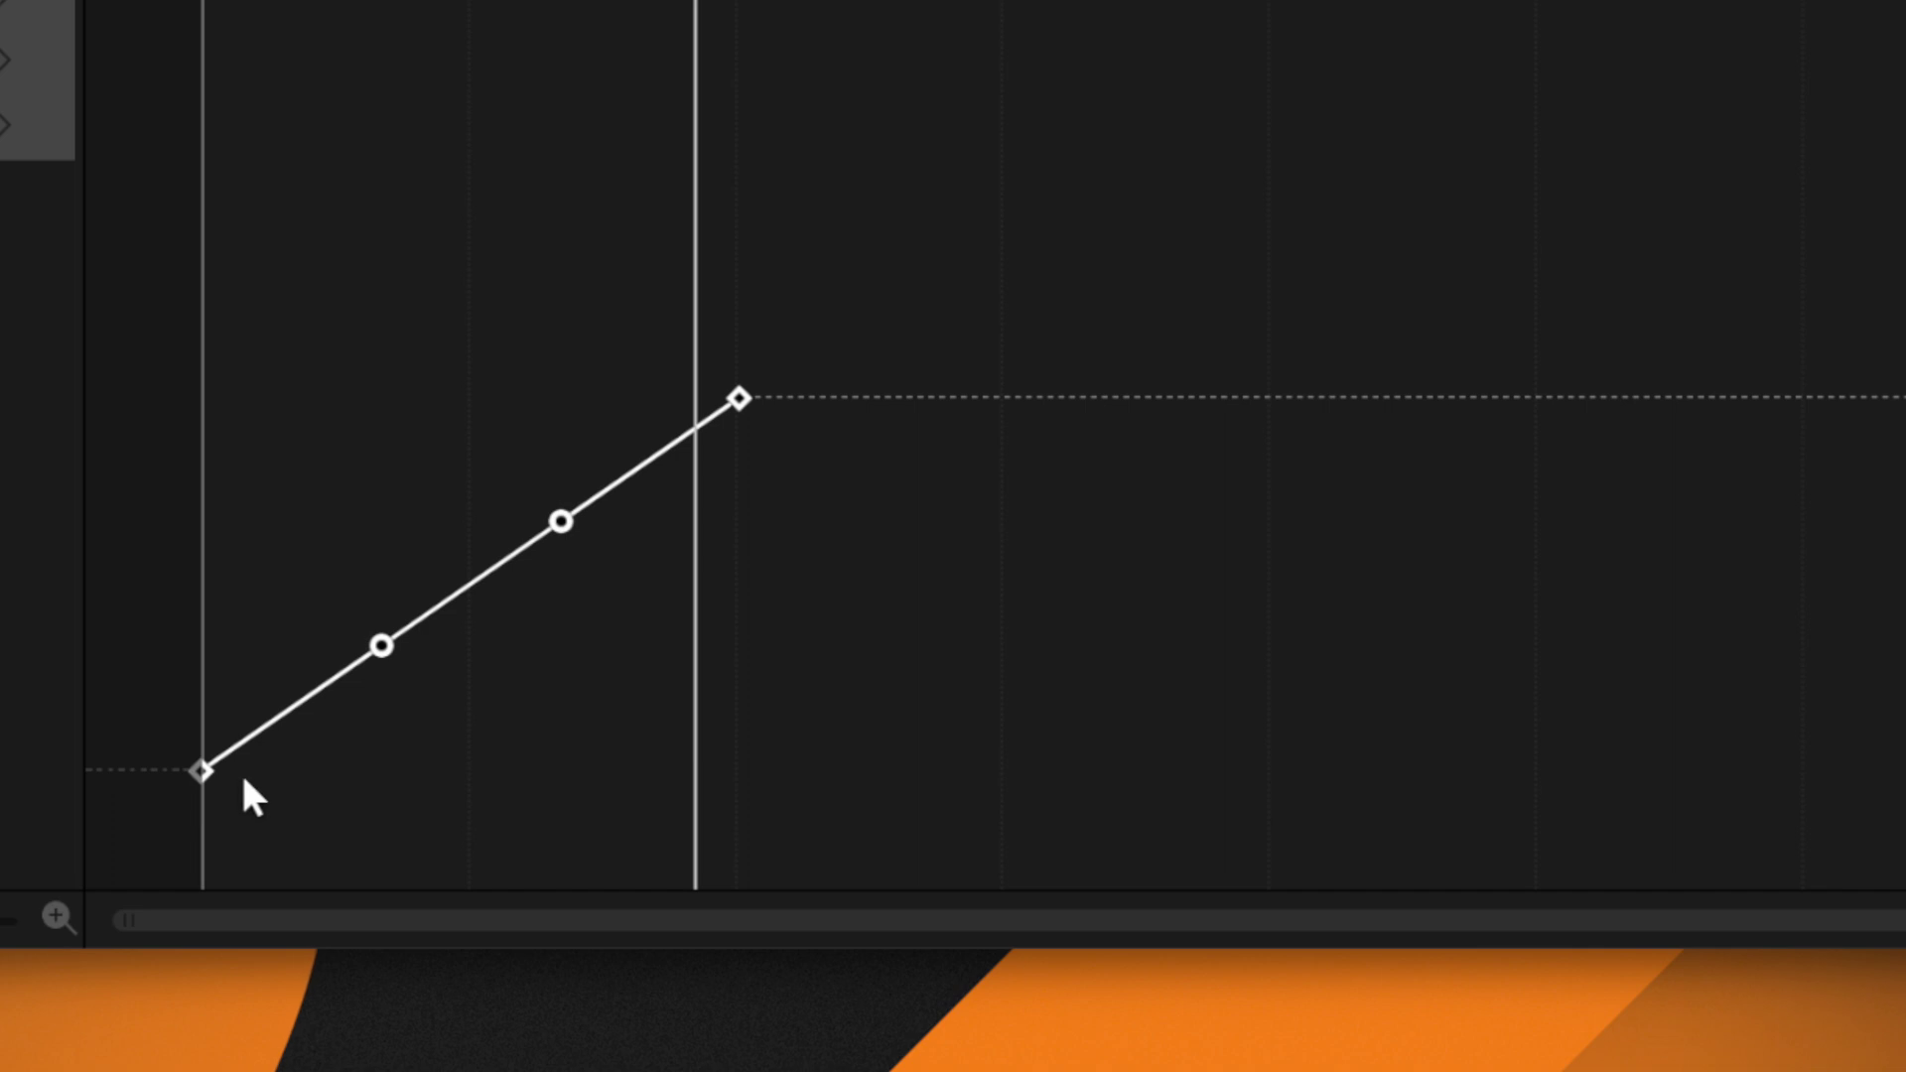
right_click(200, 770)
mouse_move(325, 762)
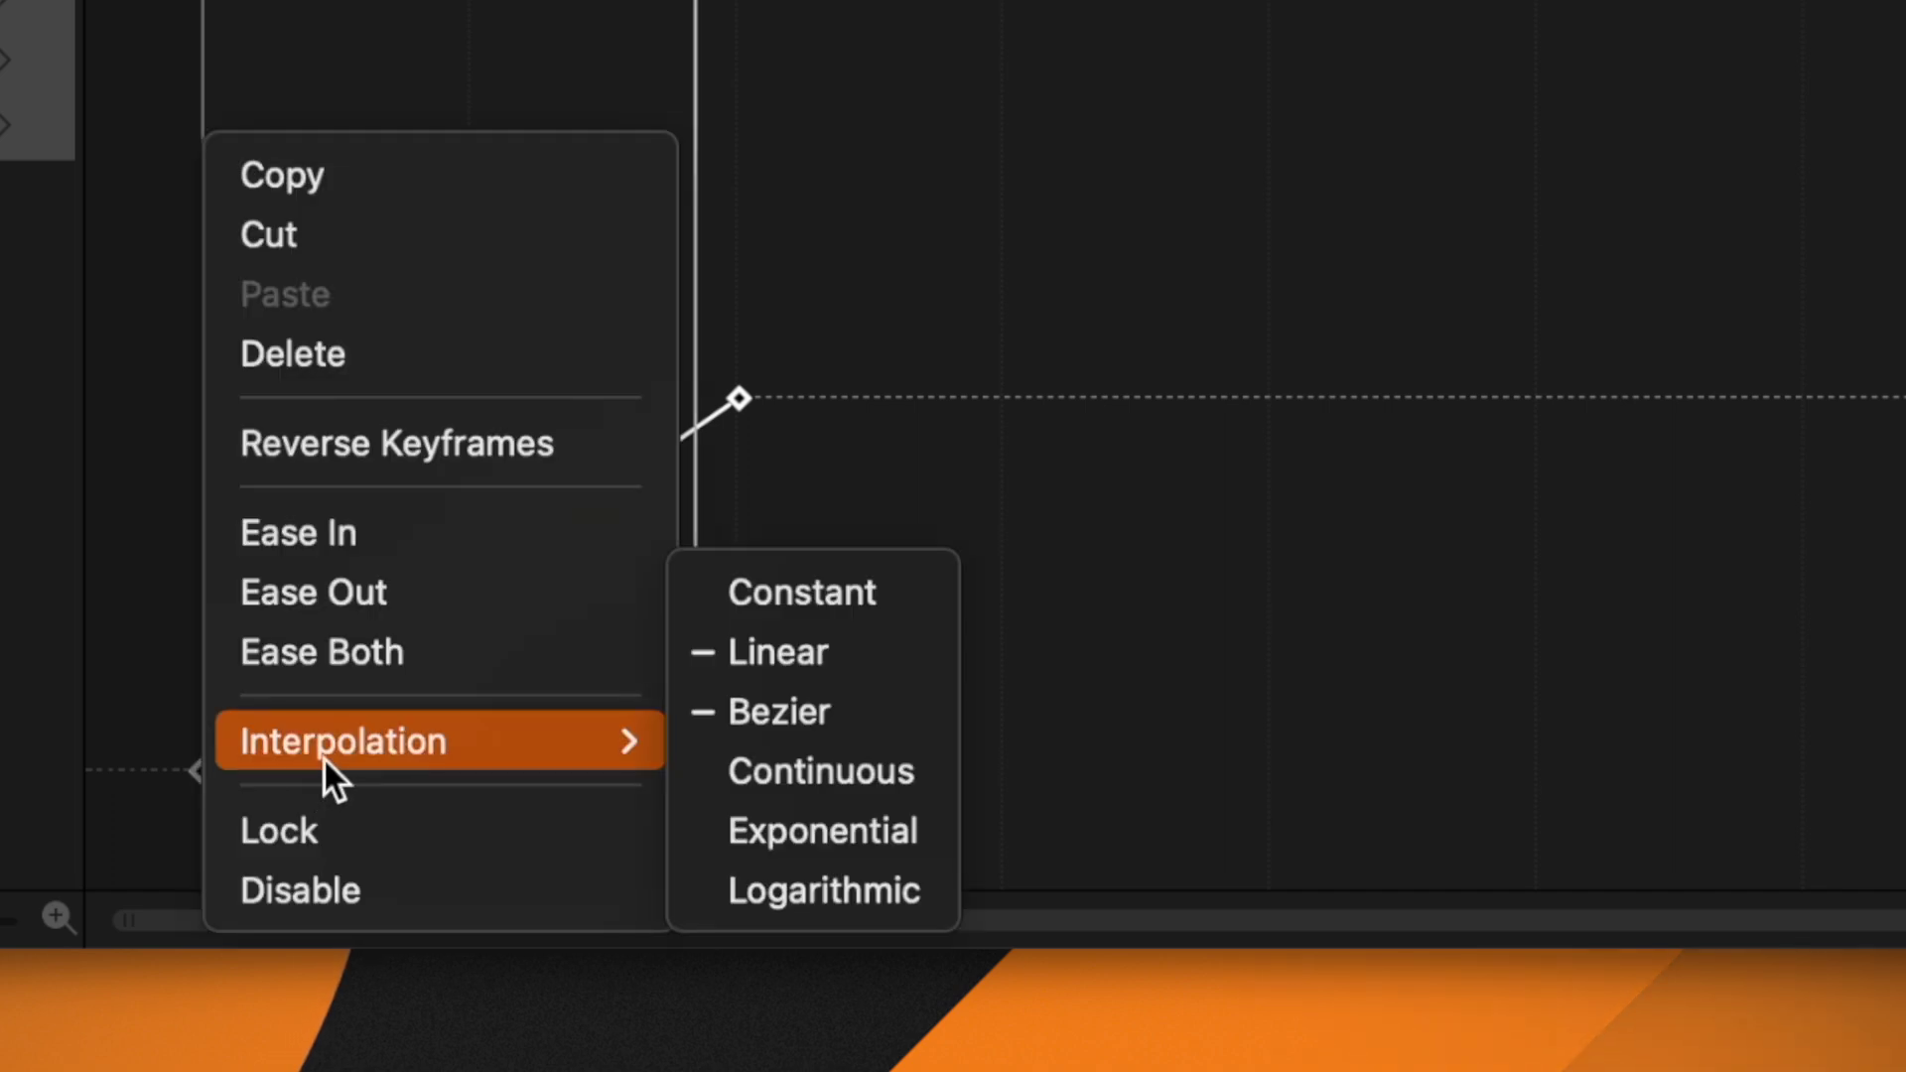
click(832, 711)
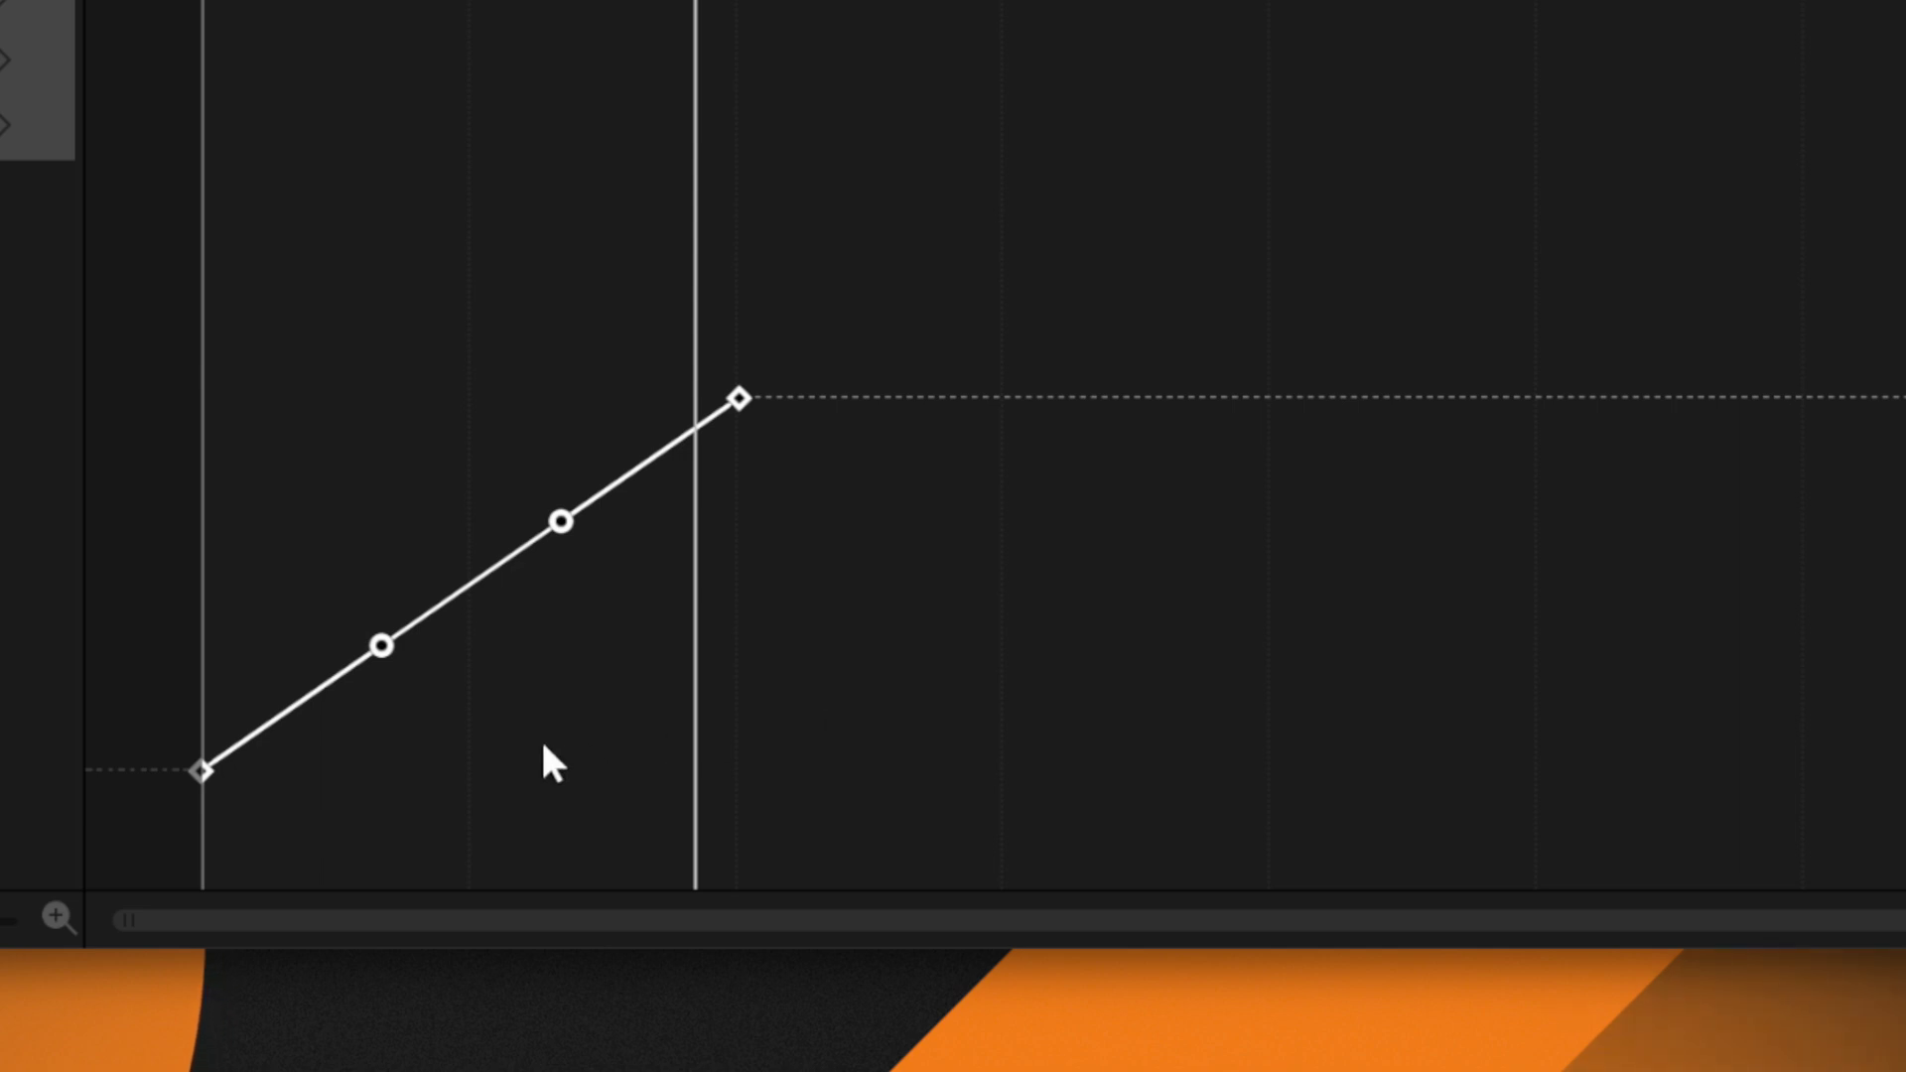
click(544, 746)
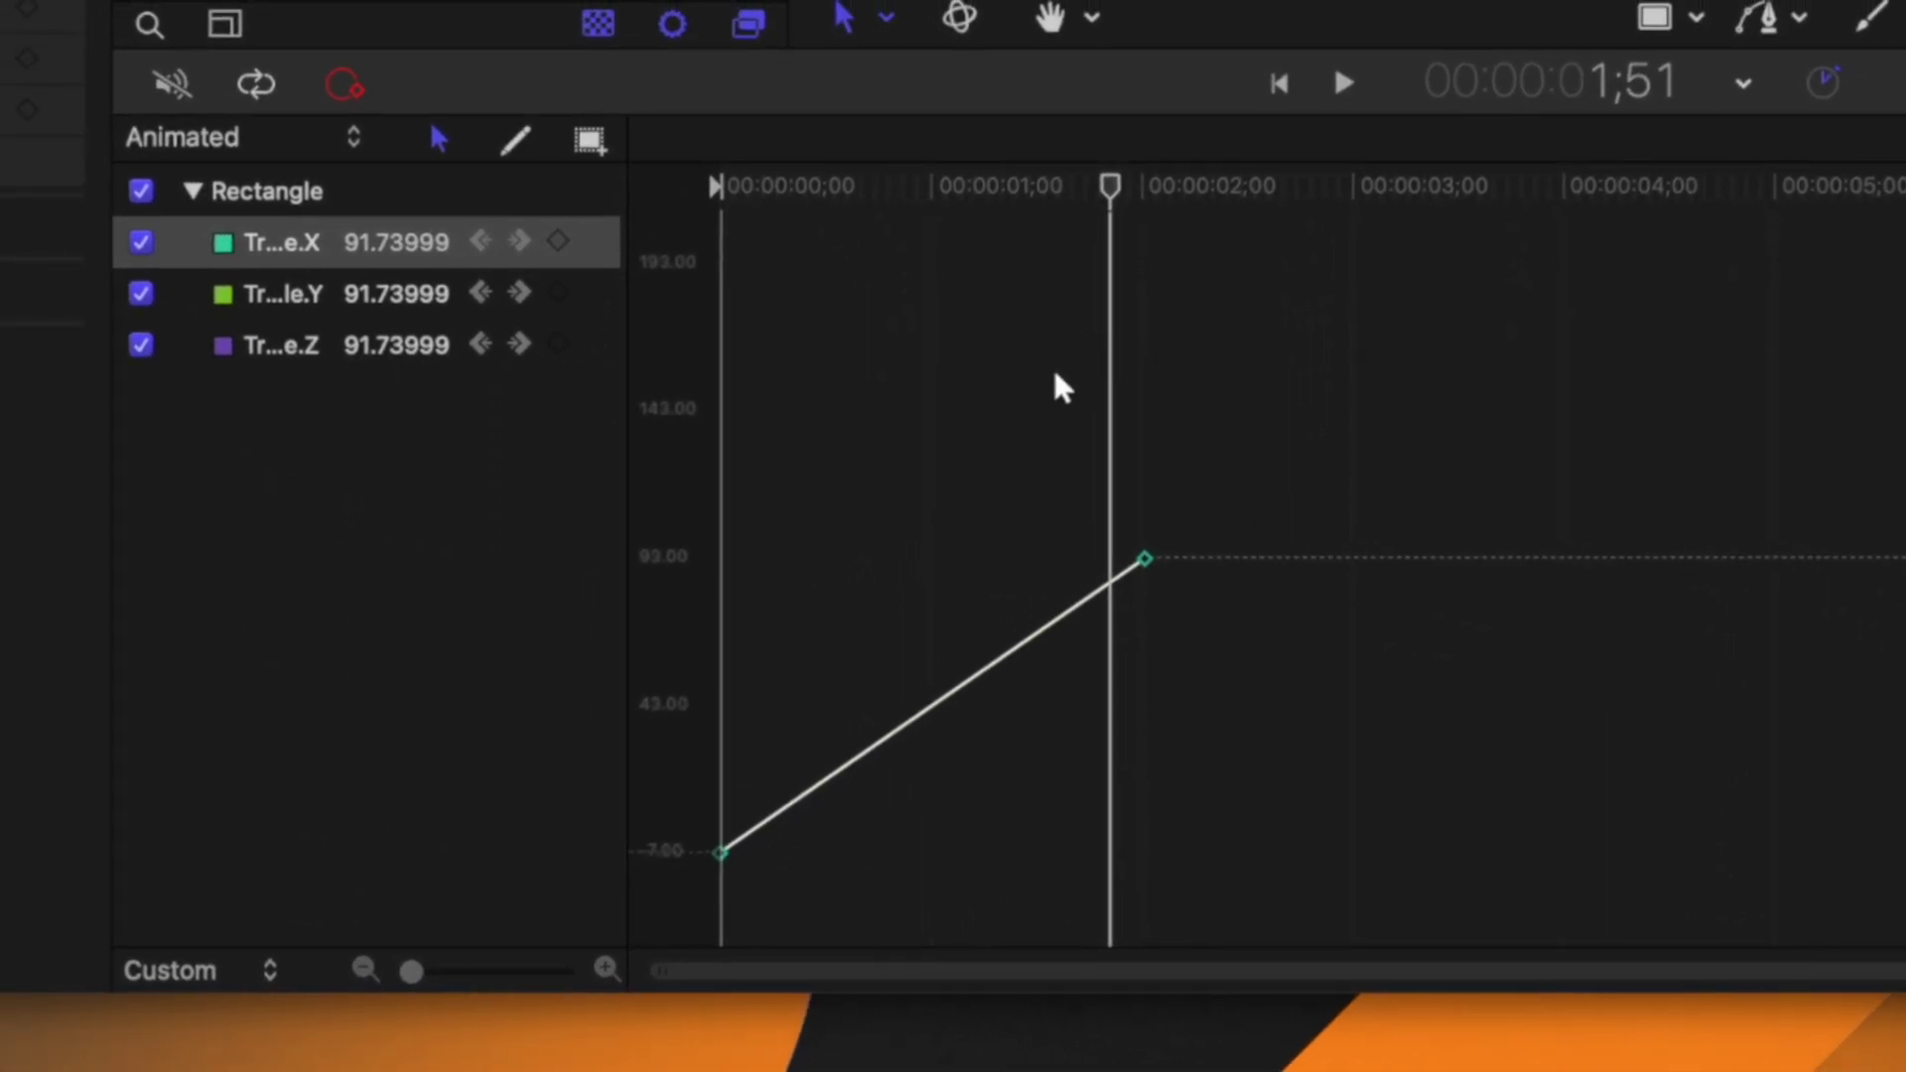
Select the ending scale keyframes of the X, Y and Z channels together and move them earlier and higher.
click(1146, 560)
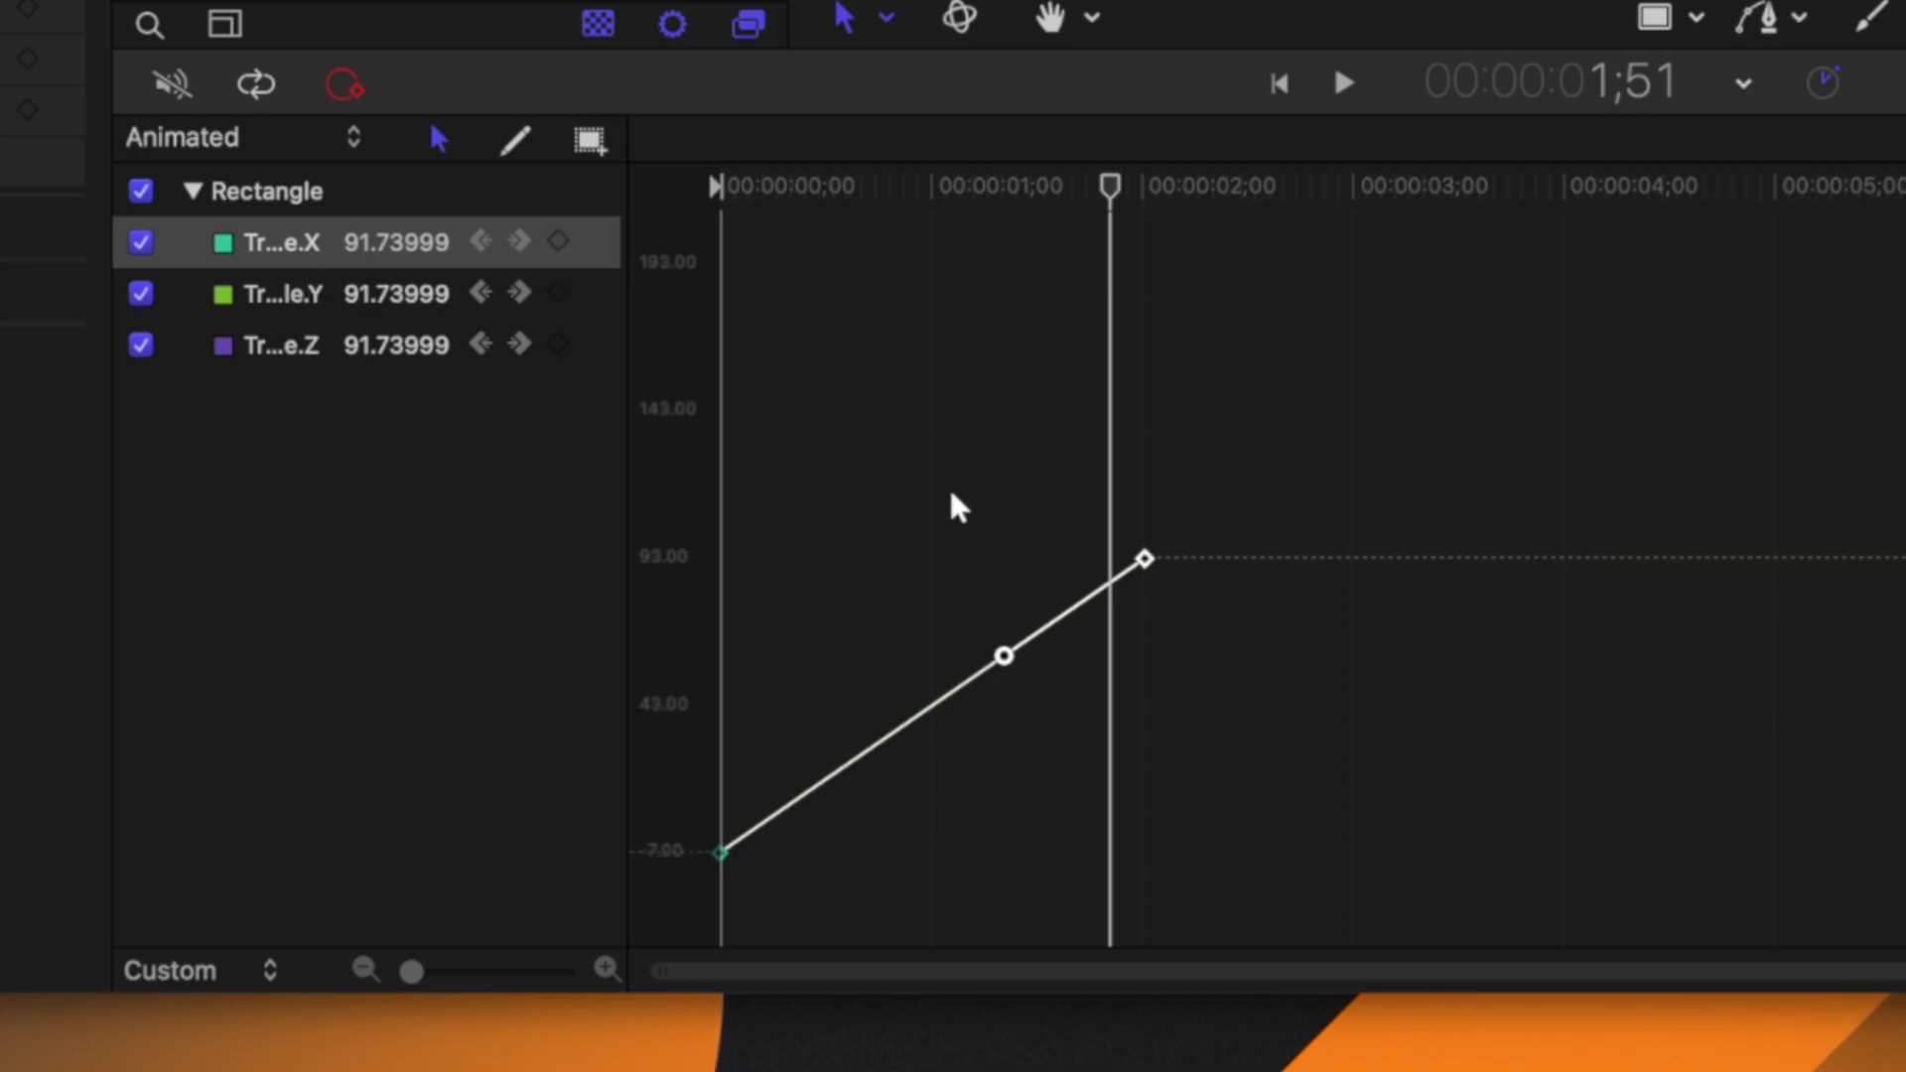
drag(1052, 421, 1254, 646)
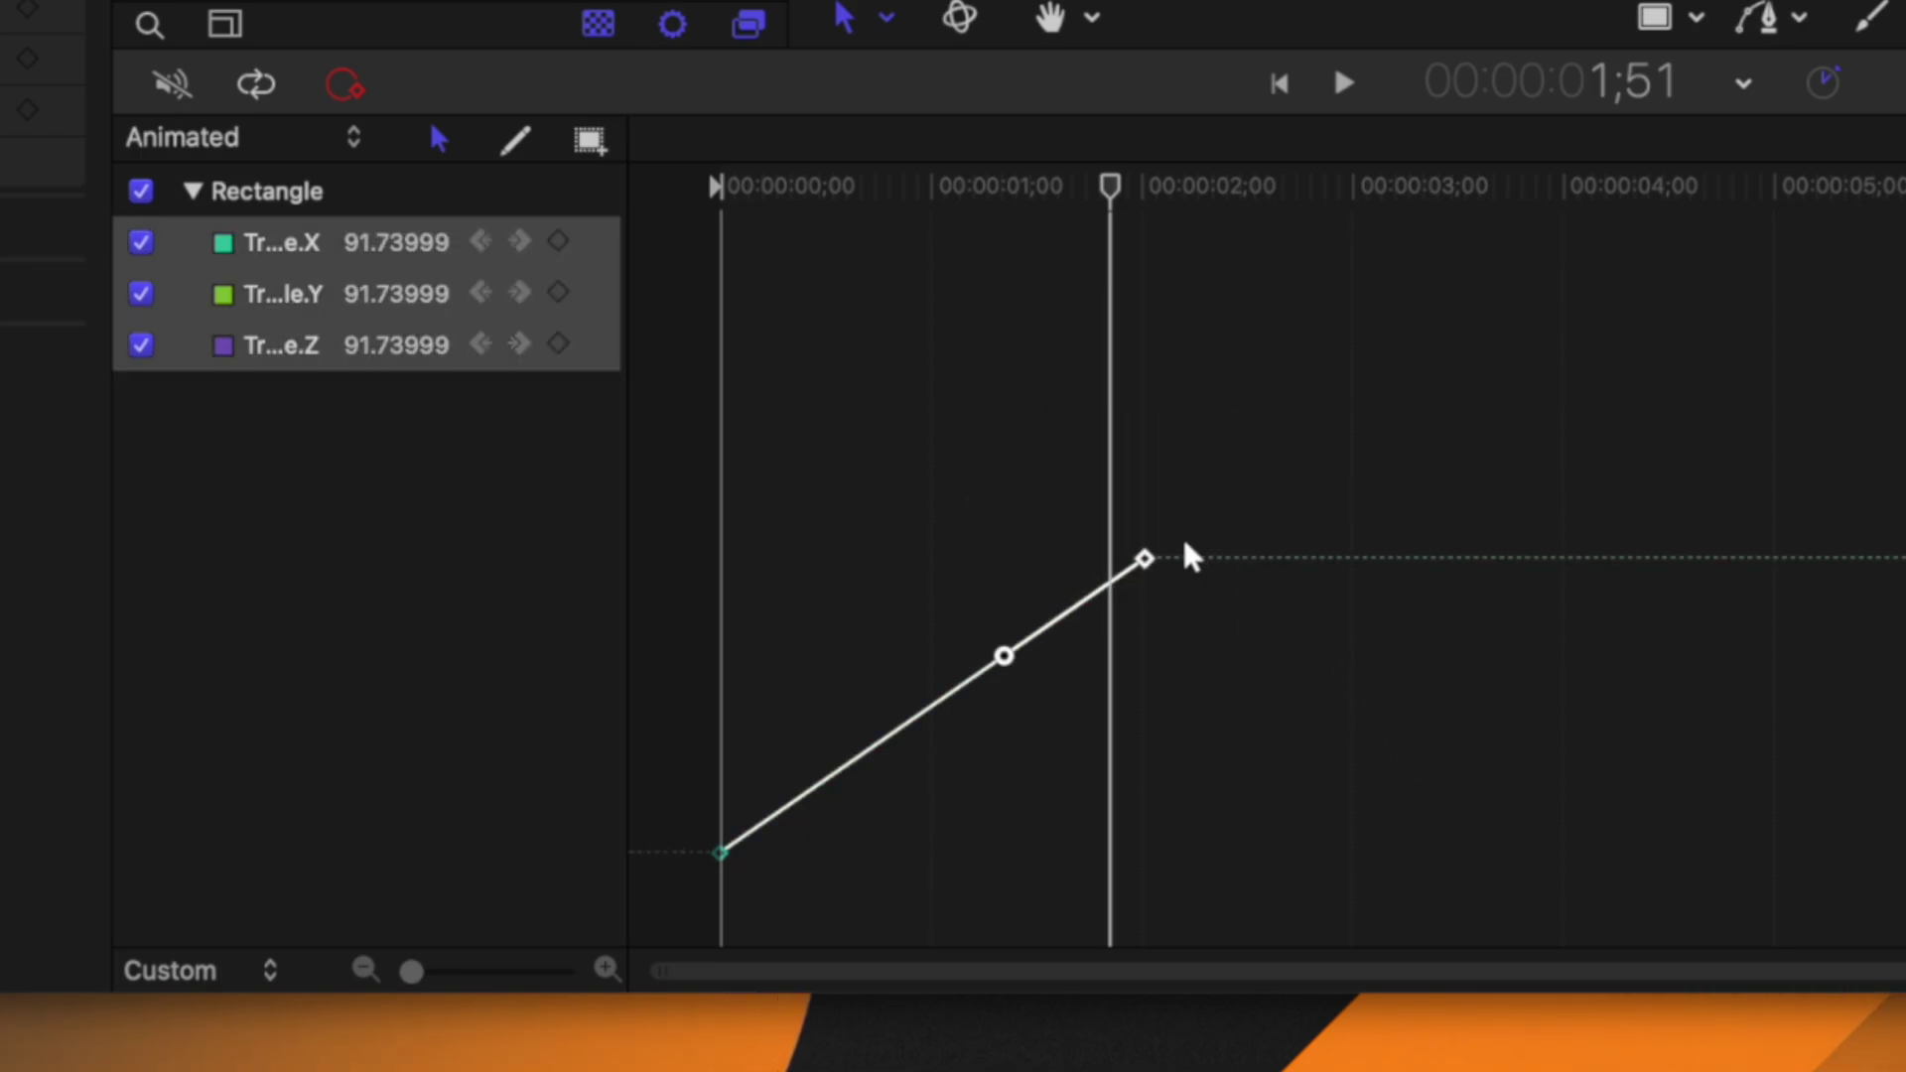
drag(1146, 561, 1112, 517)
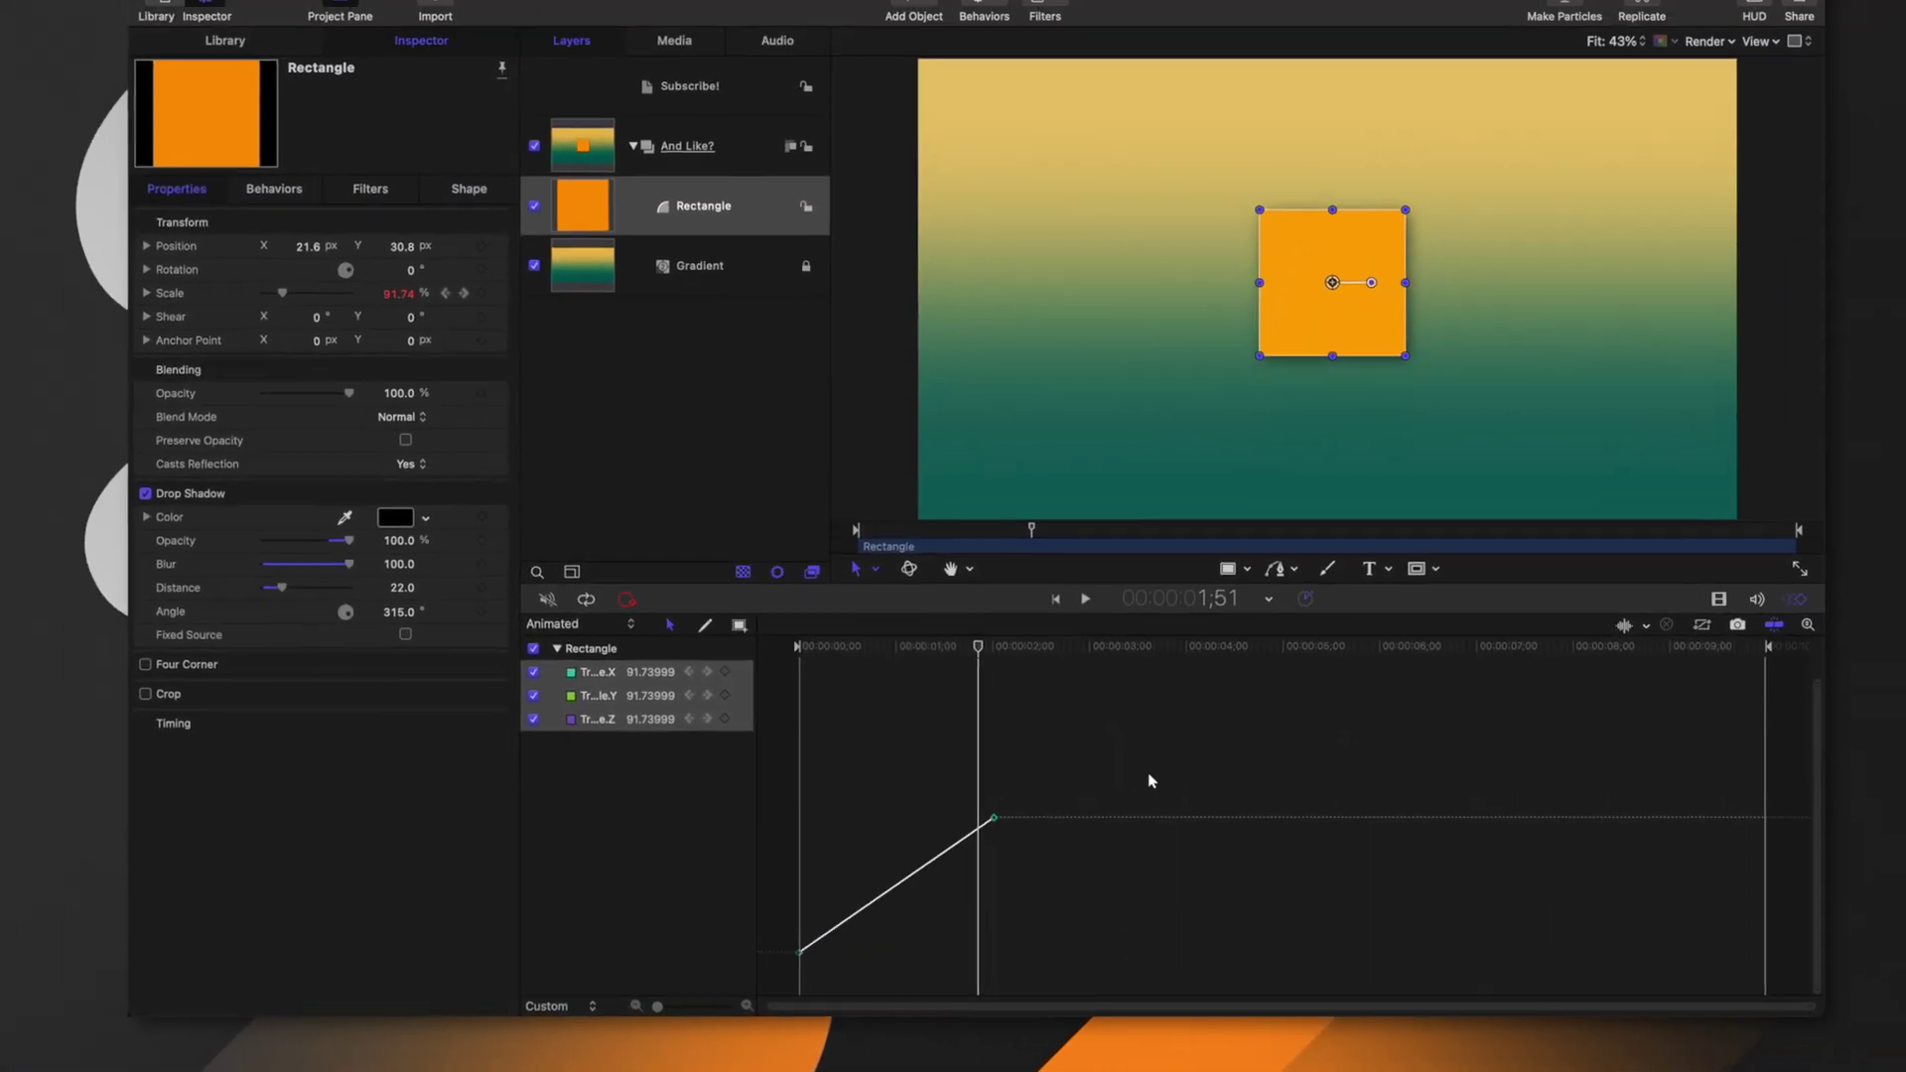
Enable locking keyframes in time in the Time preferences and try moving the ending keyframe upward.
click(178, 21)
click(212, 119)
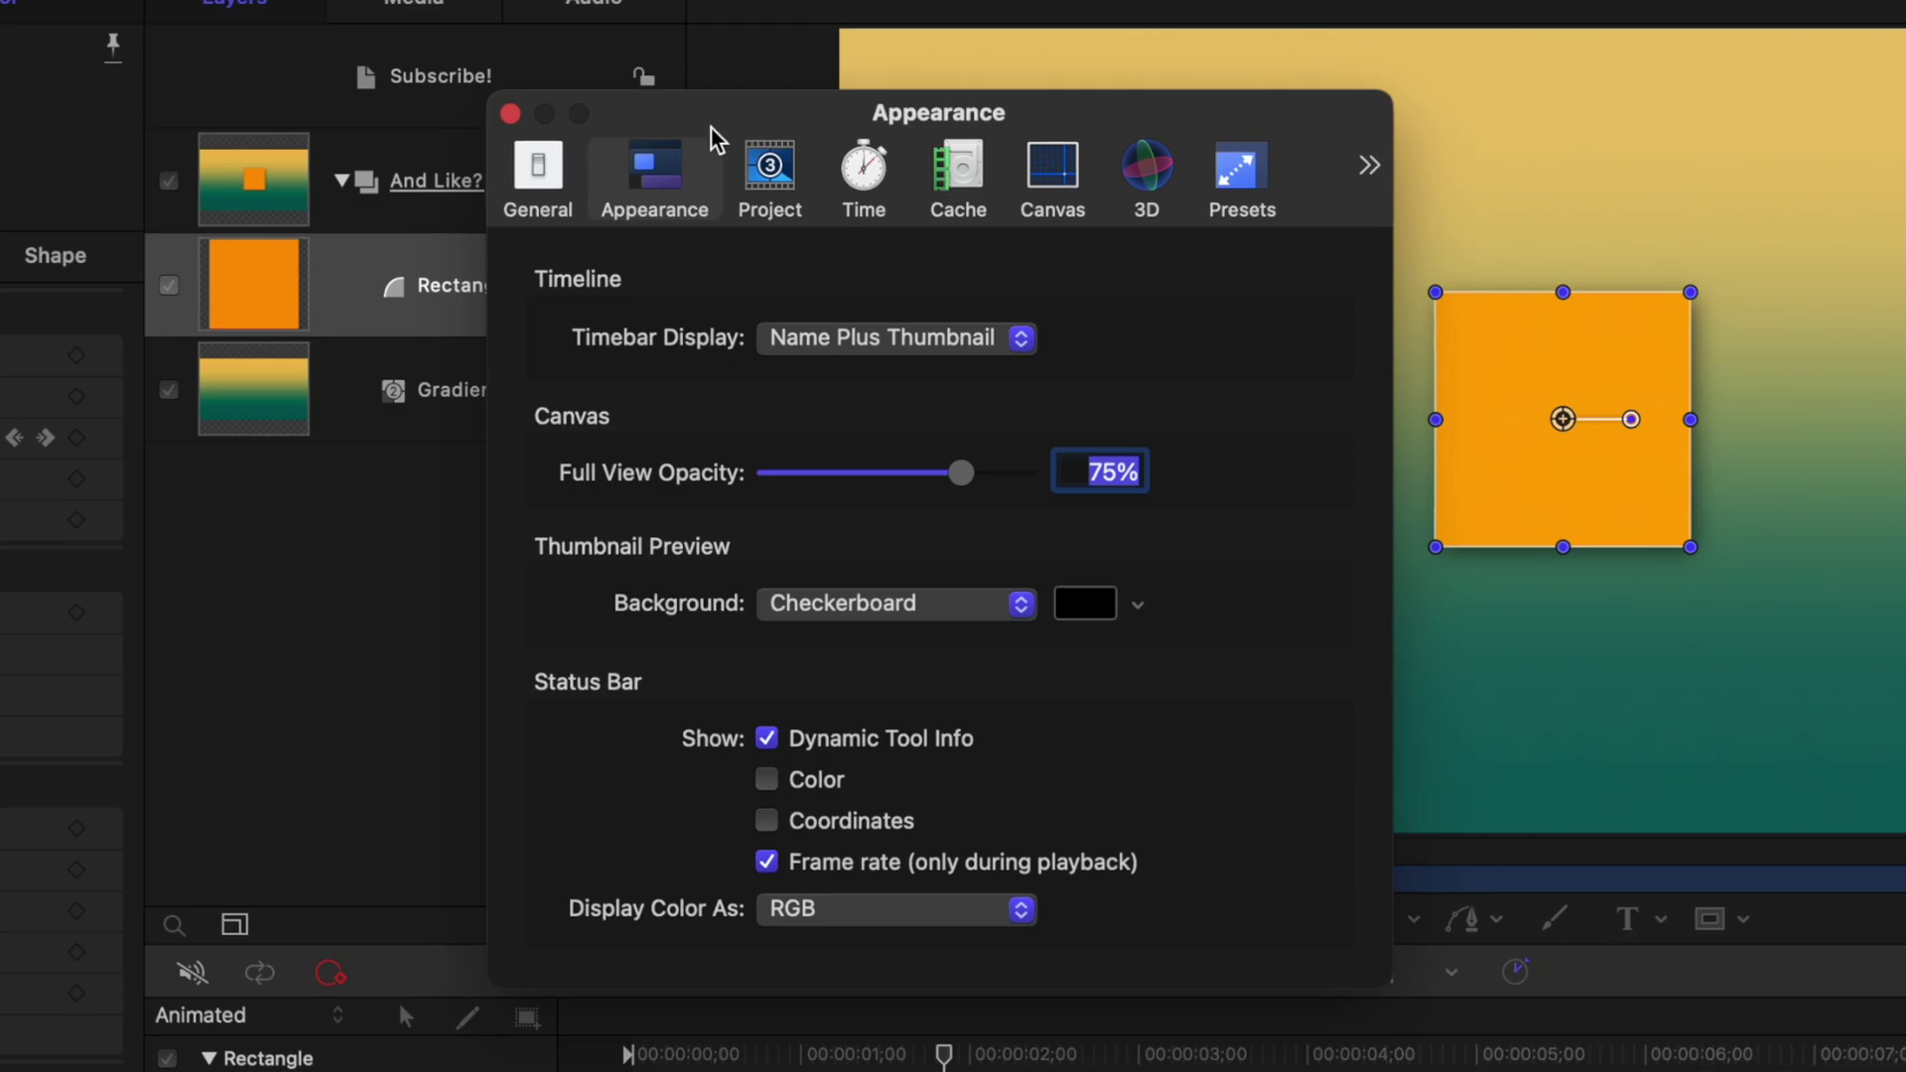
click(832, 151)
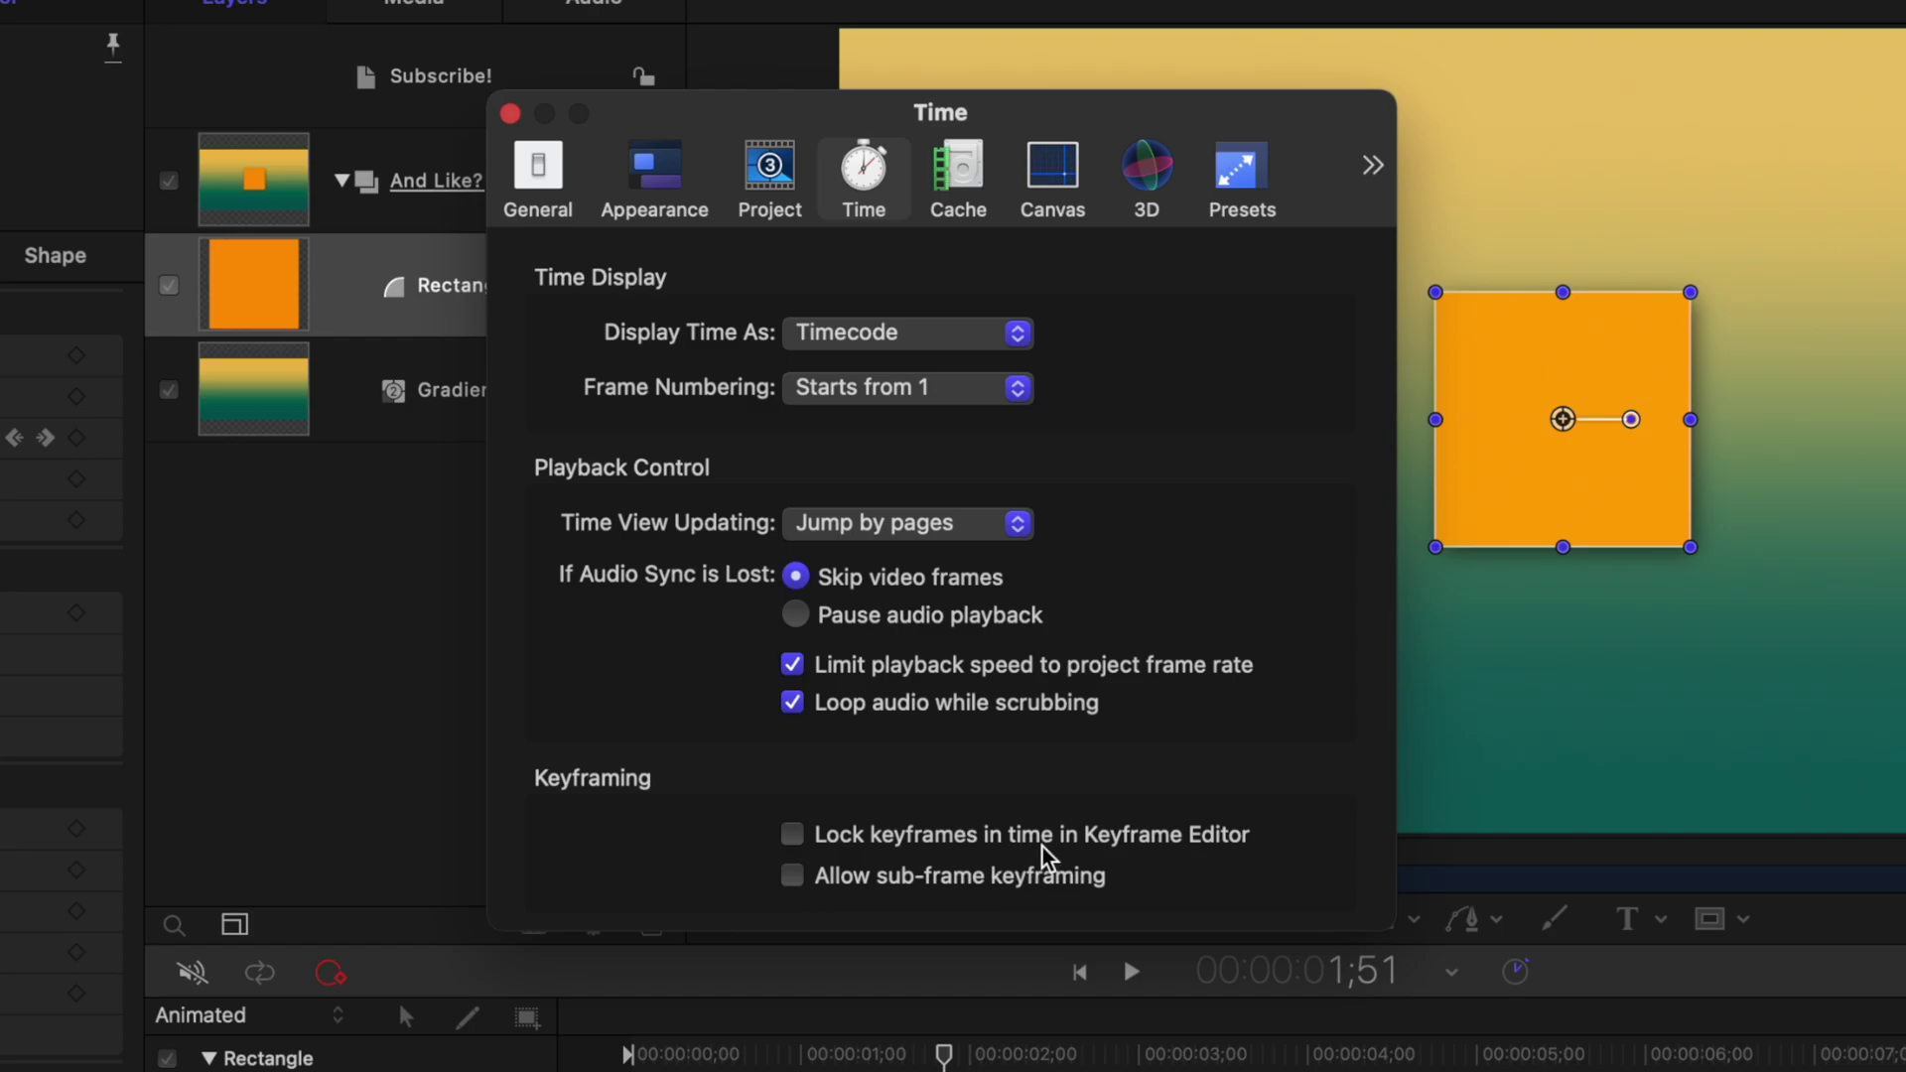
click(792, 834)
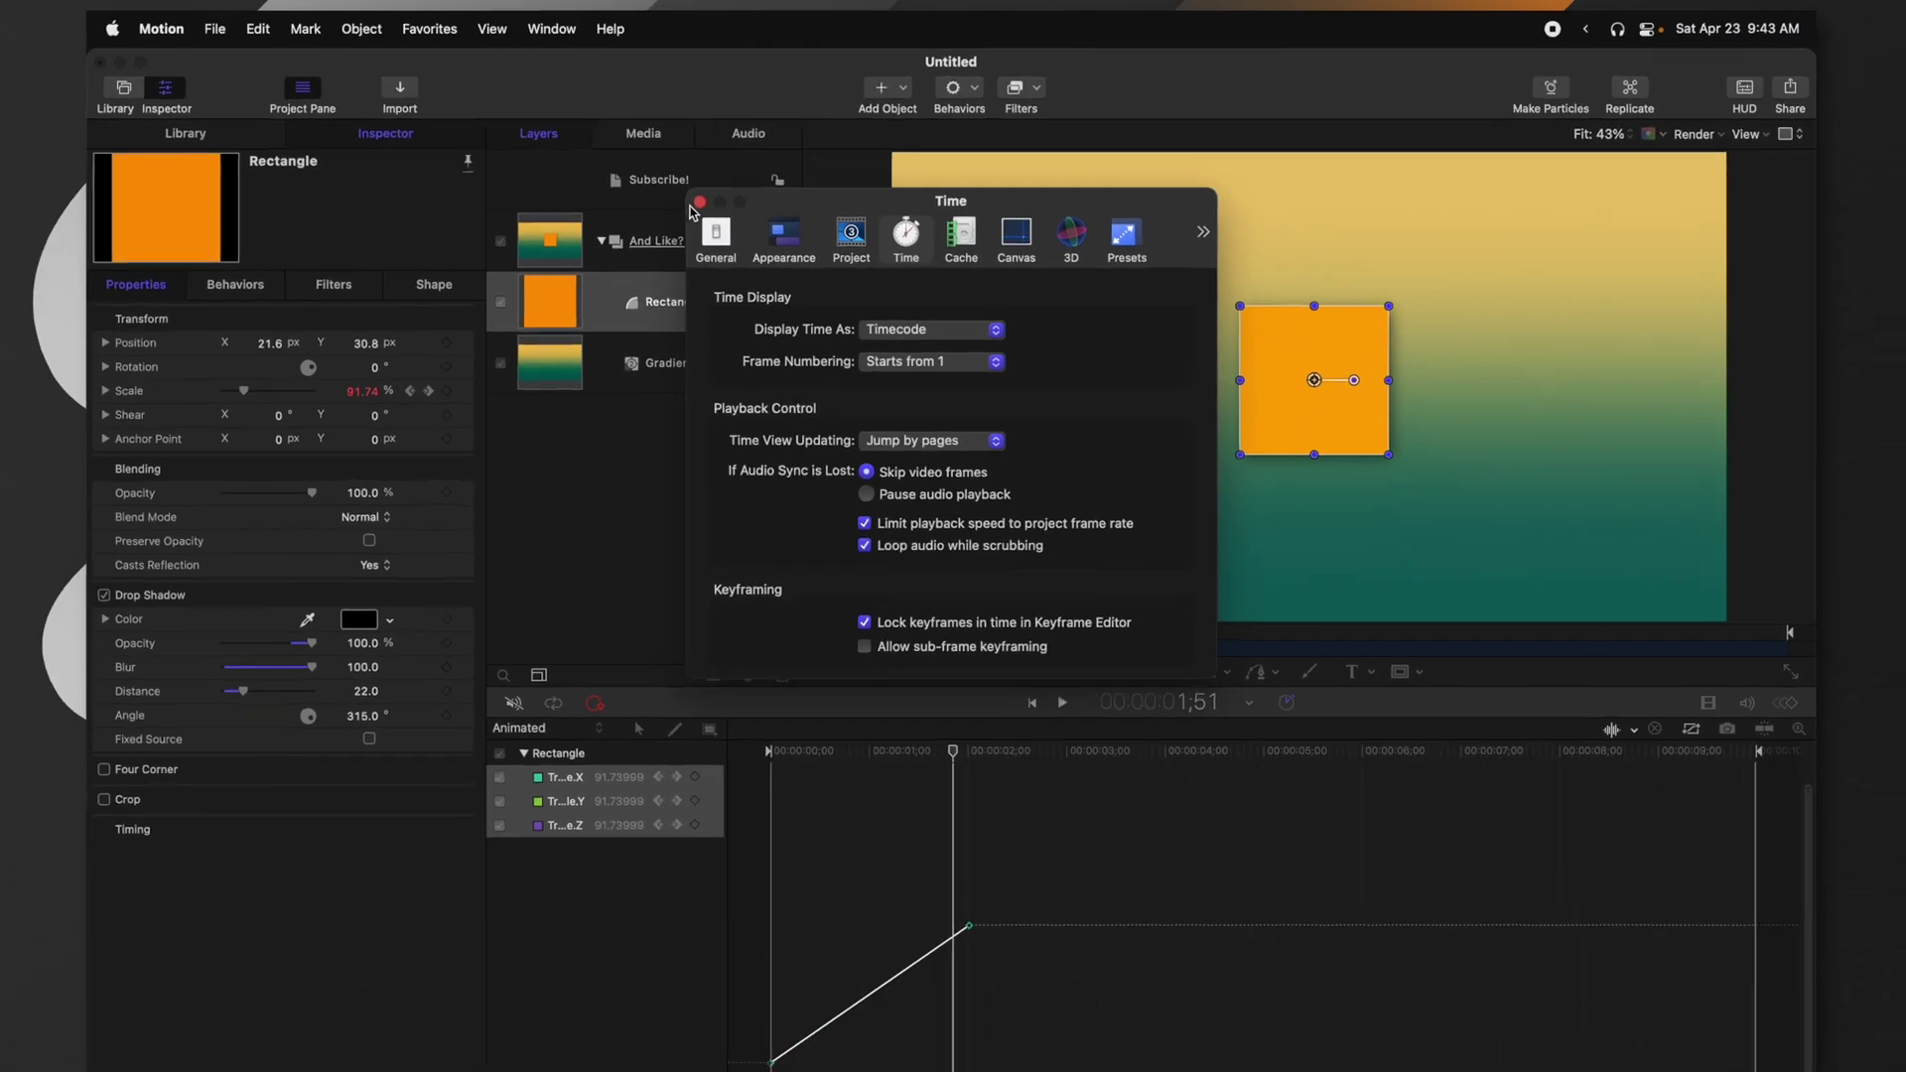
key(super+w)
mouse_move(967, 844)
mouse_down()
mouse_move(967, 878)
mouse_move(963, 800)
mouse_move(967, 872)
mouse_move(1028, 760)
mouse_move(968, 830)
mouse_up()
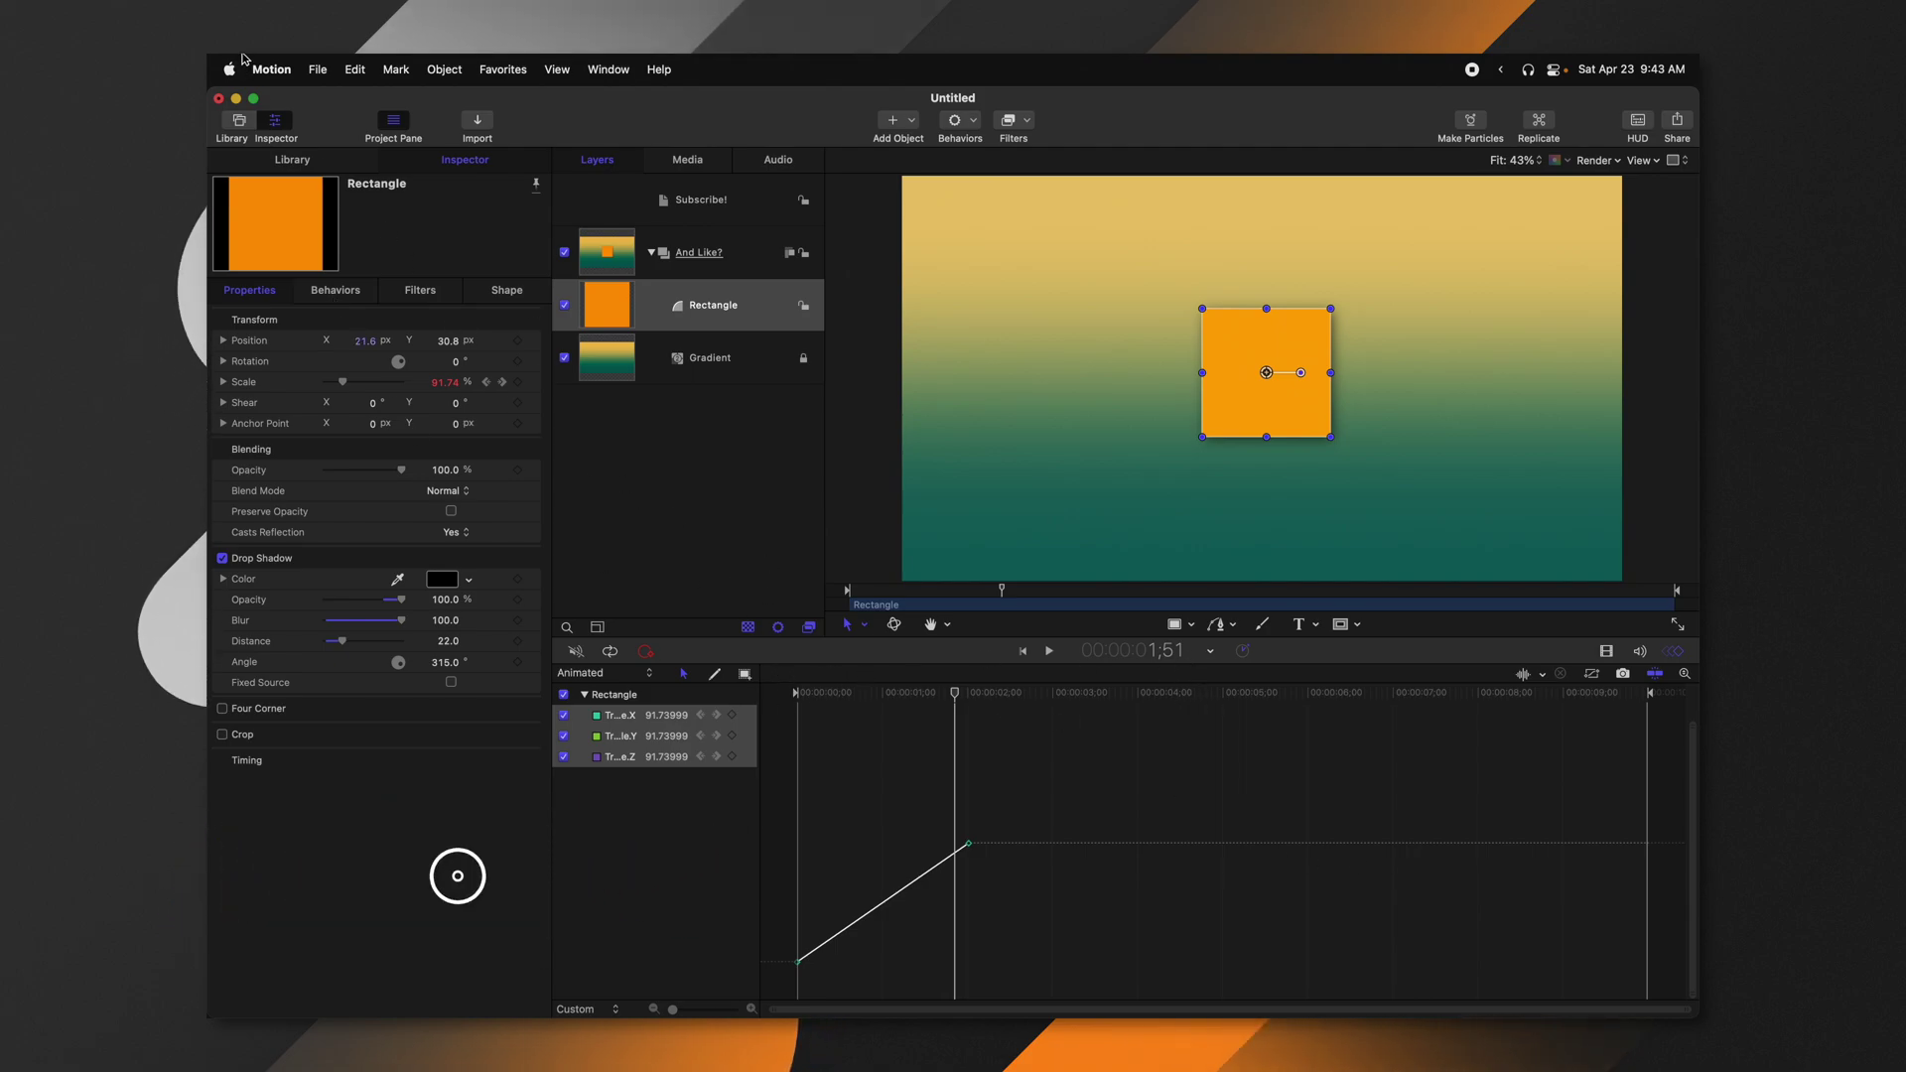
Turn off locking keyframes in time in the preferences and close them.
click(271, 69)
click(287, 130)
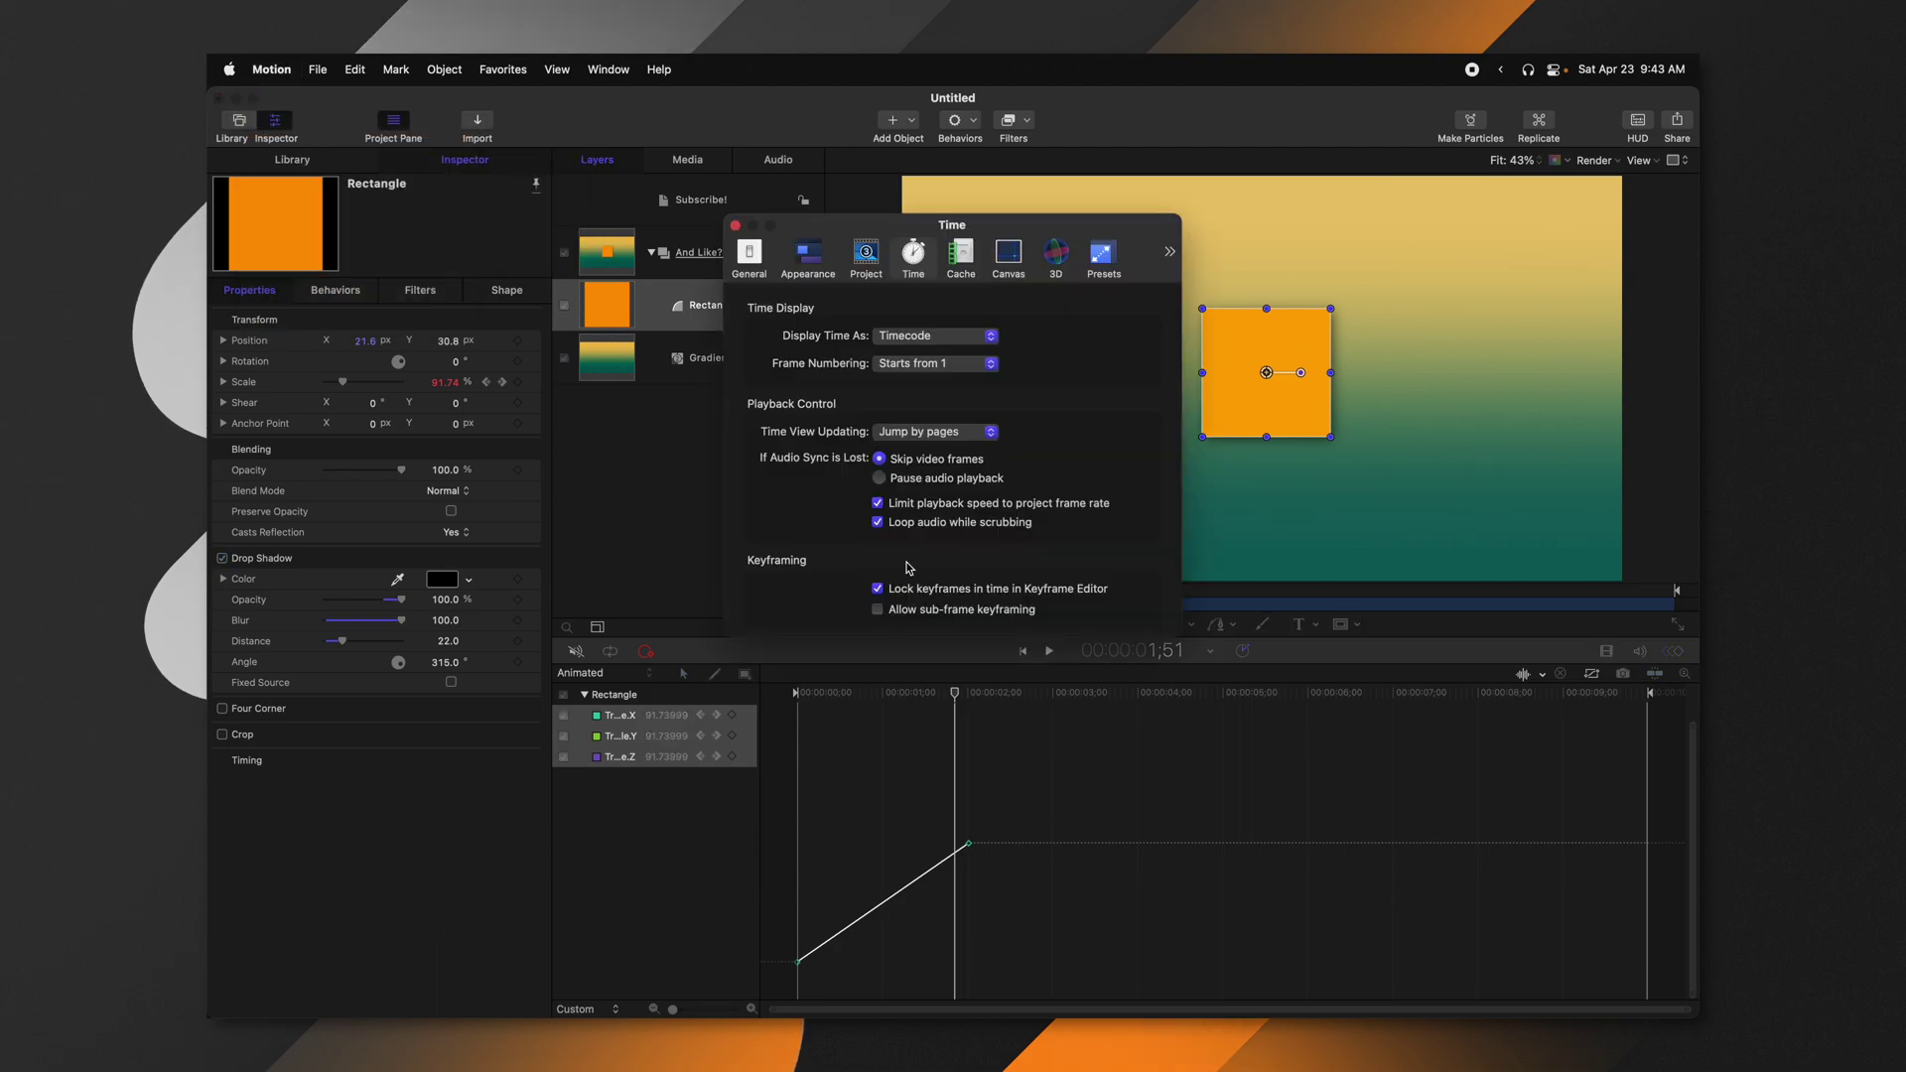
click(736, 226)
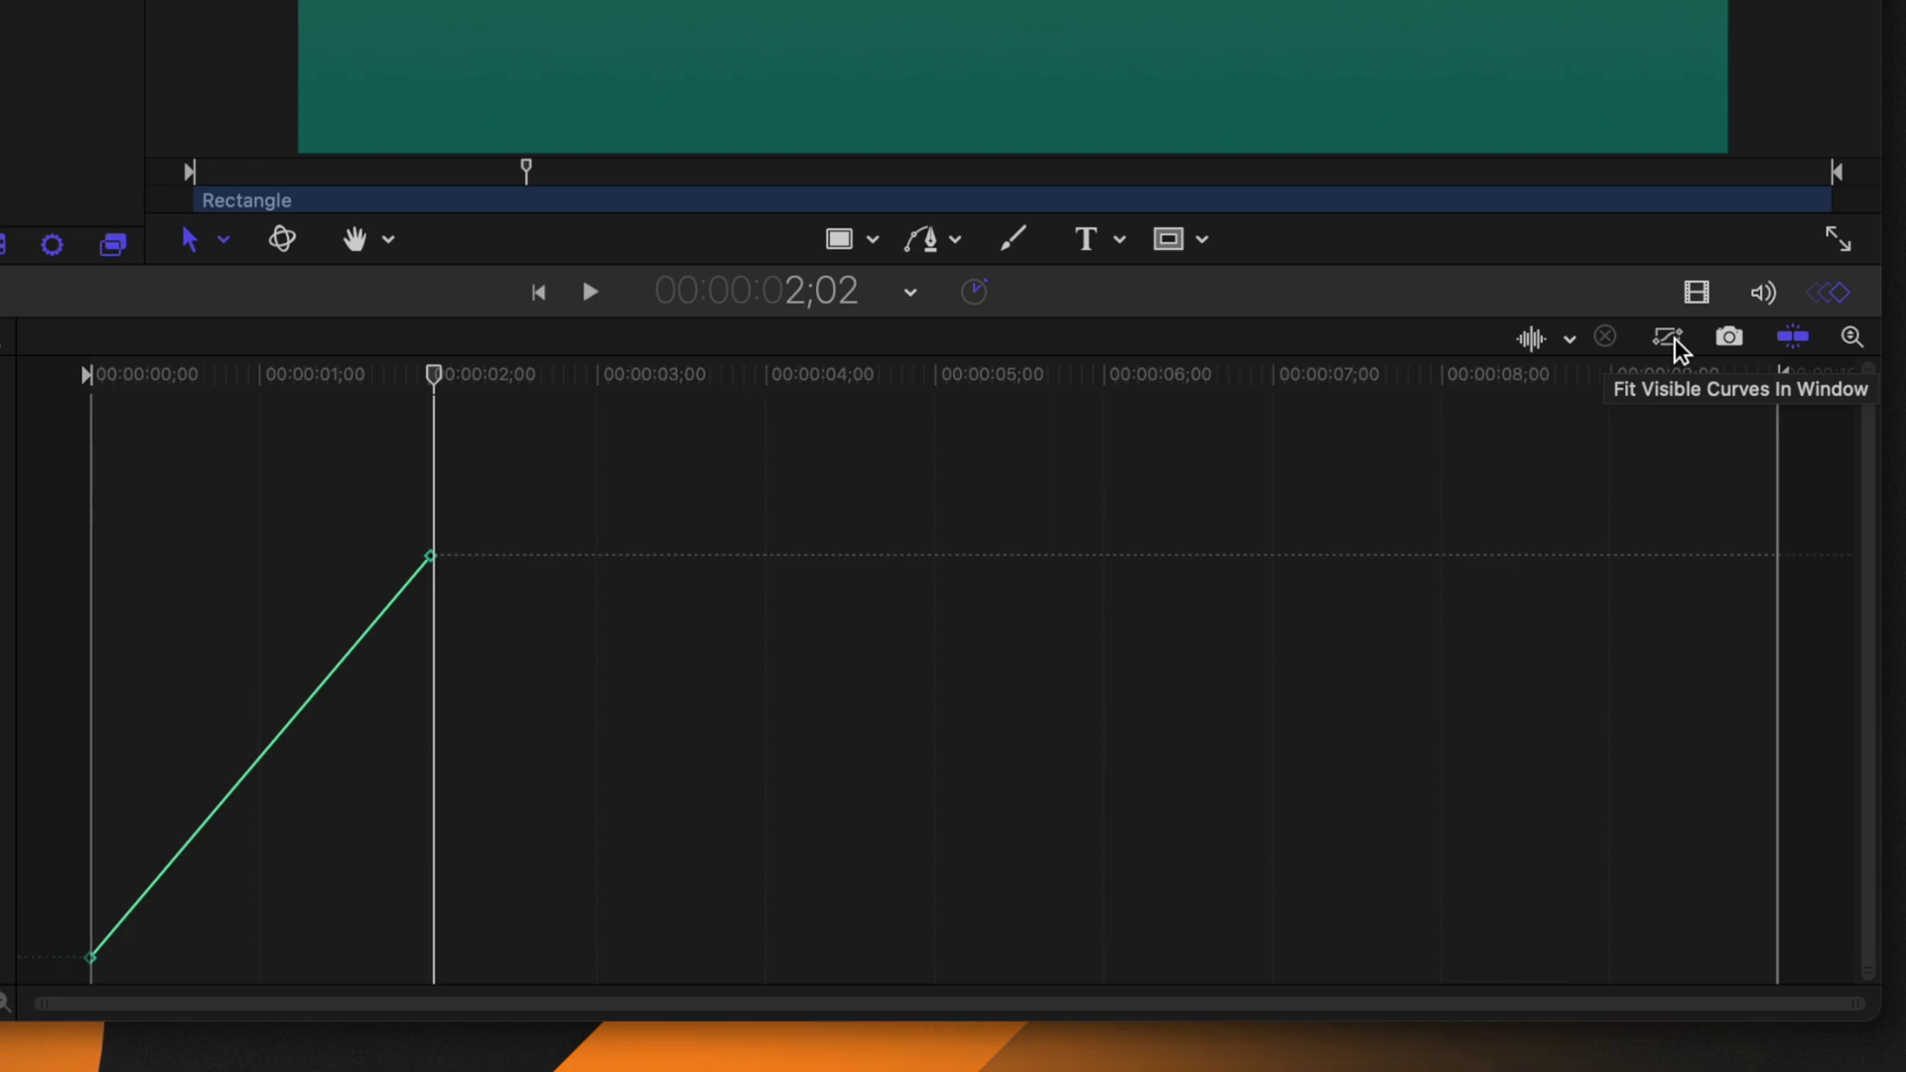
Fit the visible curves in the Keyframe Editor, widen the time range to the full project and adjust the zoom.
click(1670, 338)
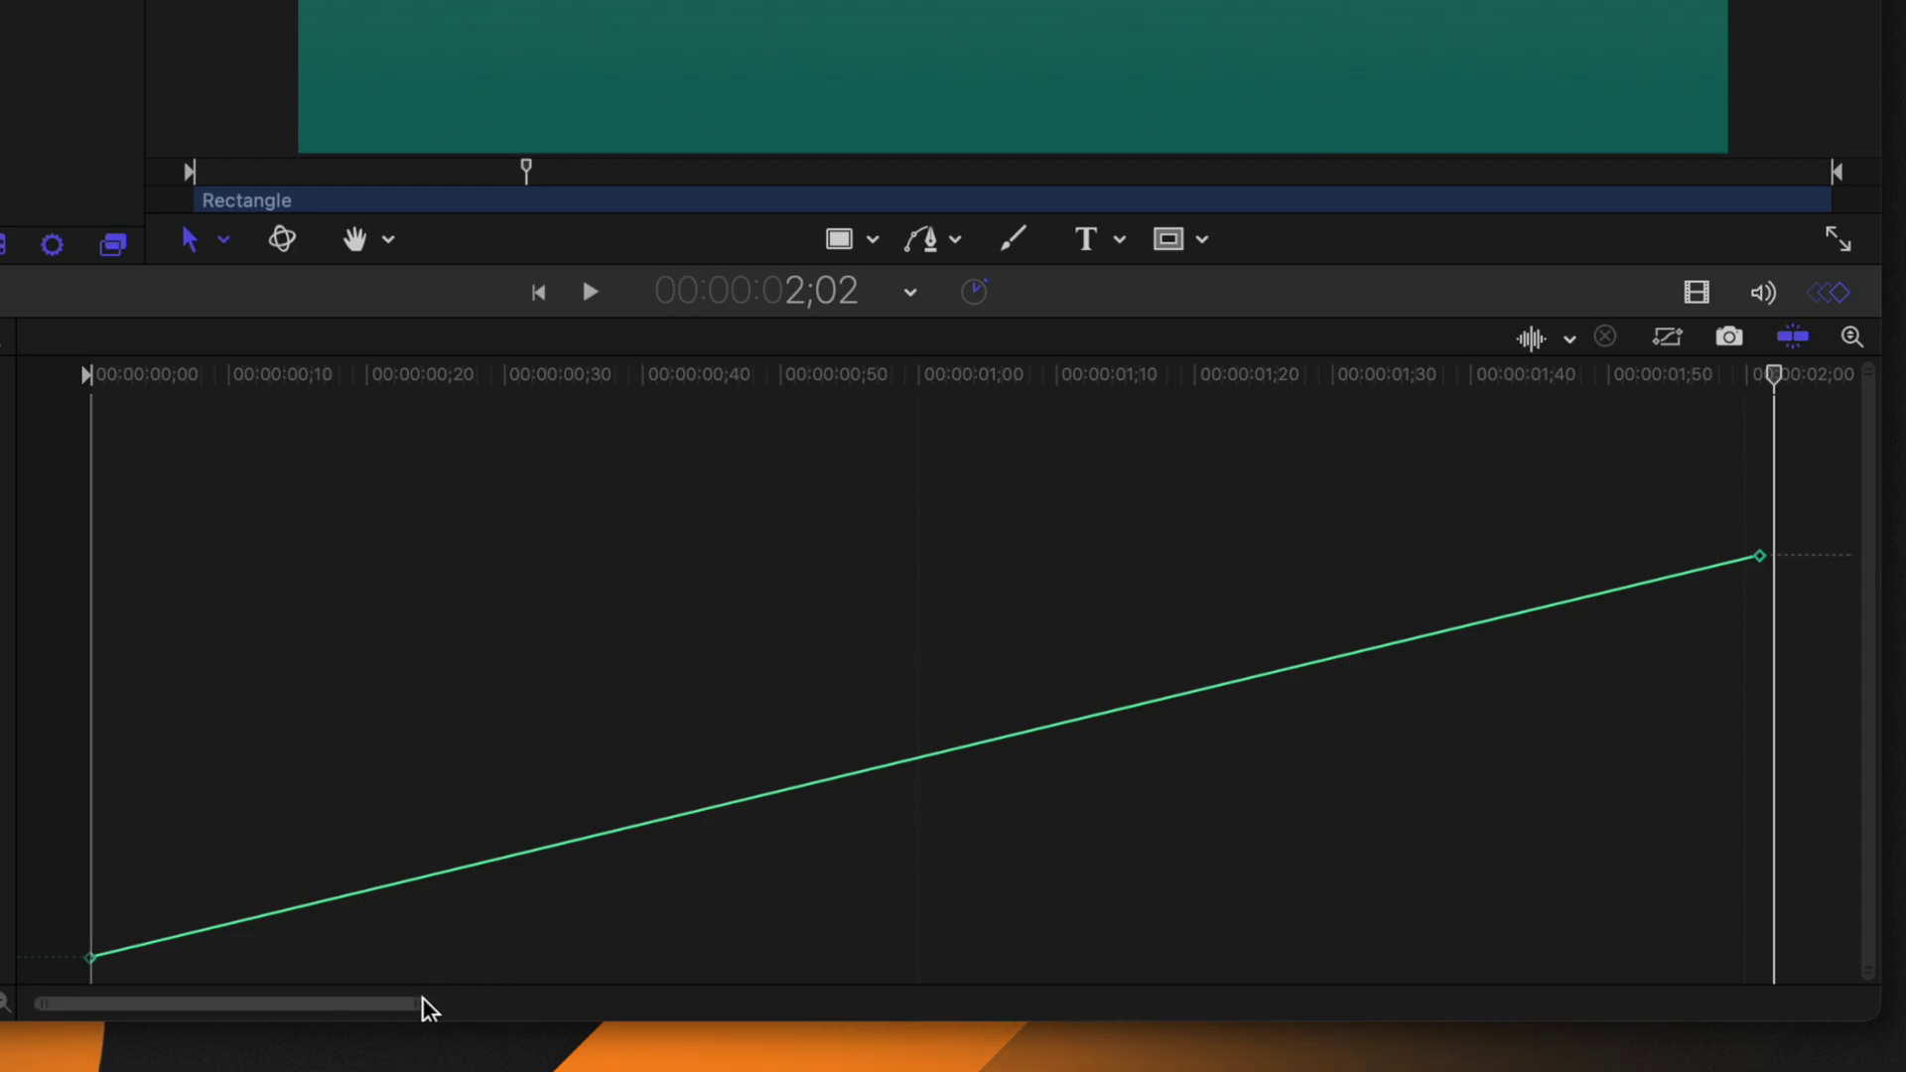
drag(425, 1006, 1136, 973)
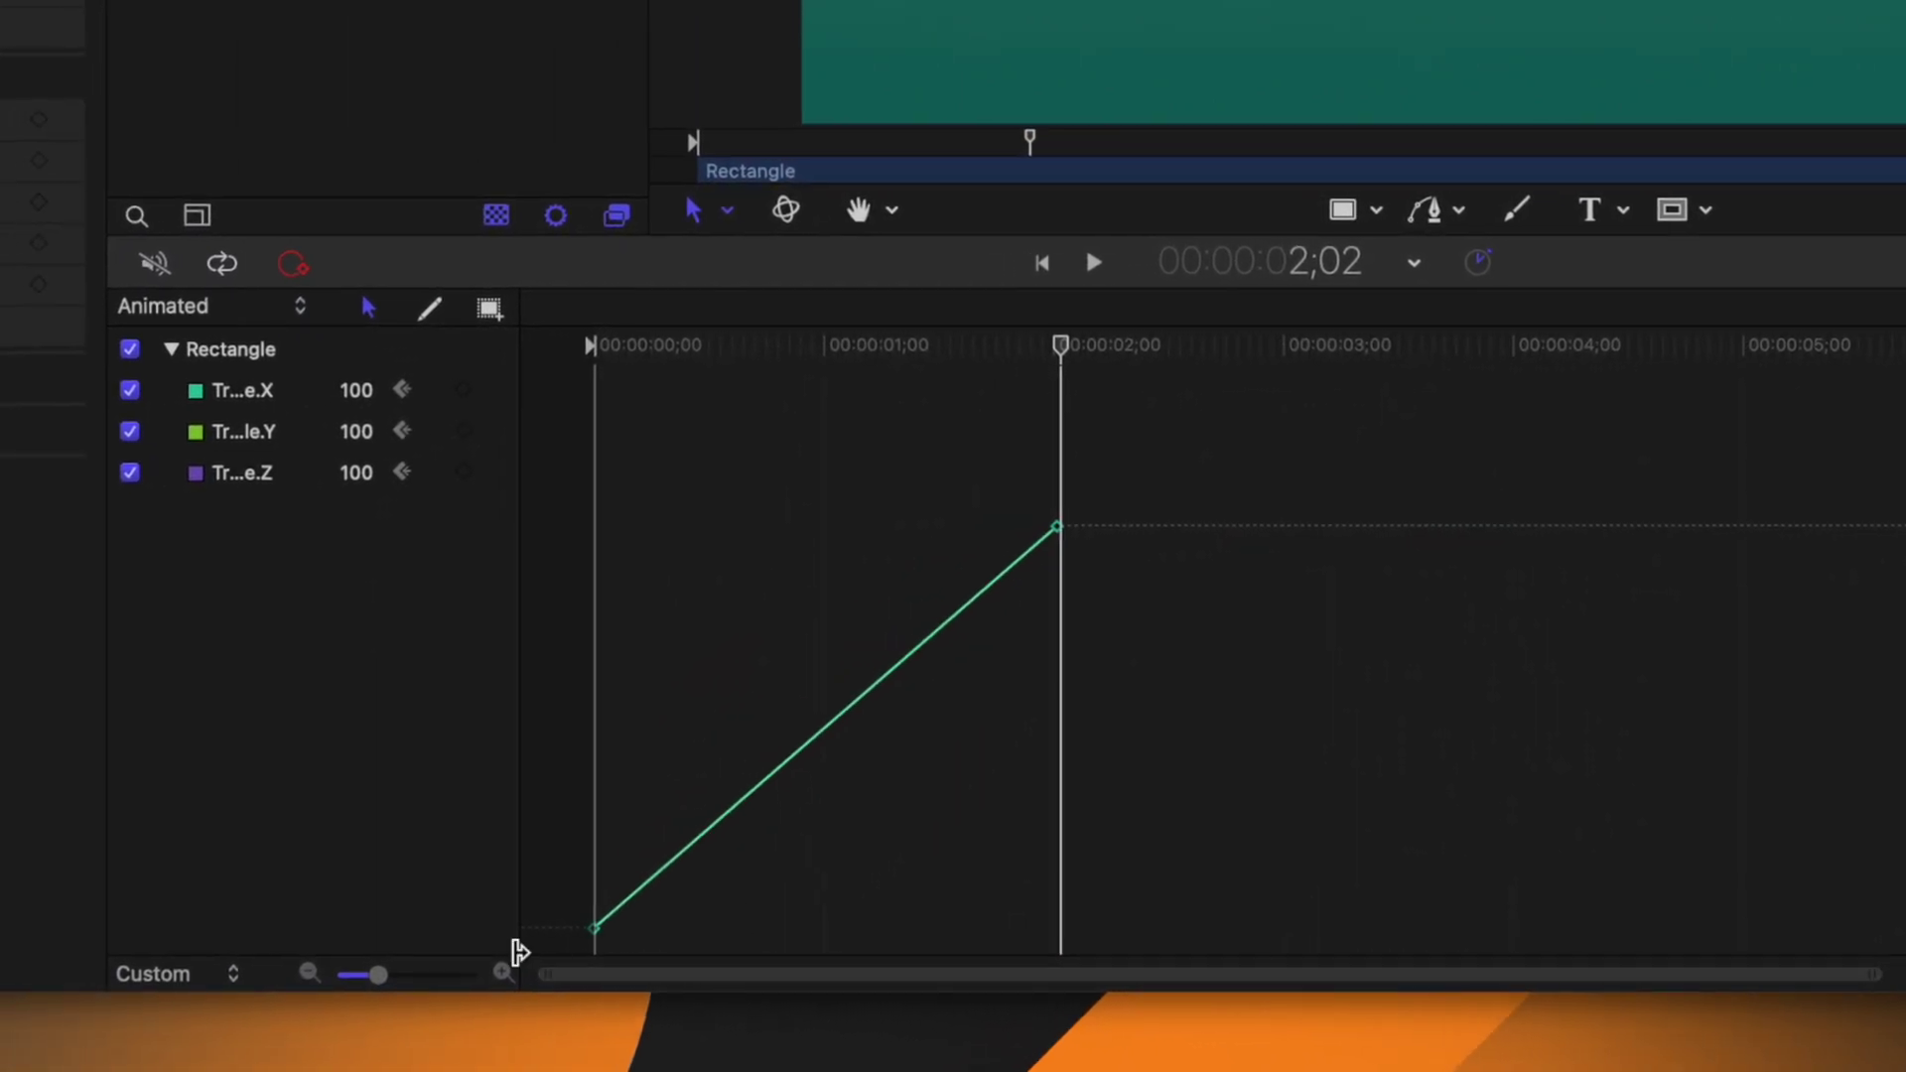
mouse_move(195, 984)
mouse_down()
mouse_move(260, 984)
mouse_move(189, 990)
mouse_up()
drag(352, 979, 429, 979)
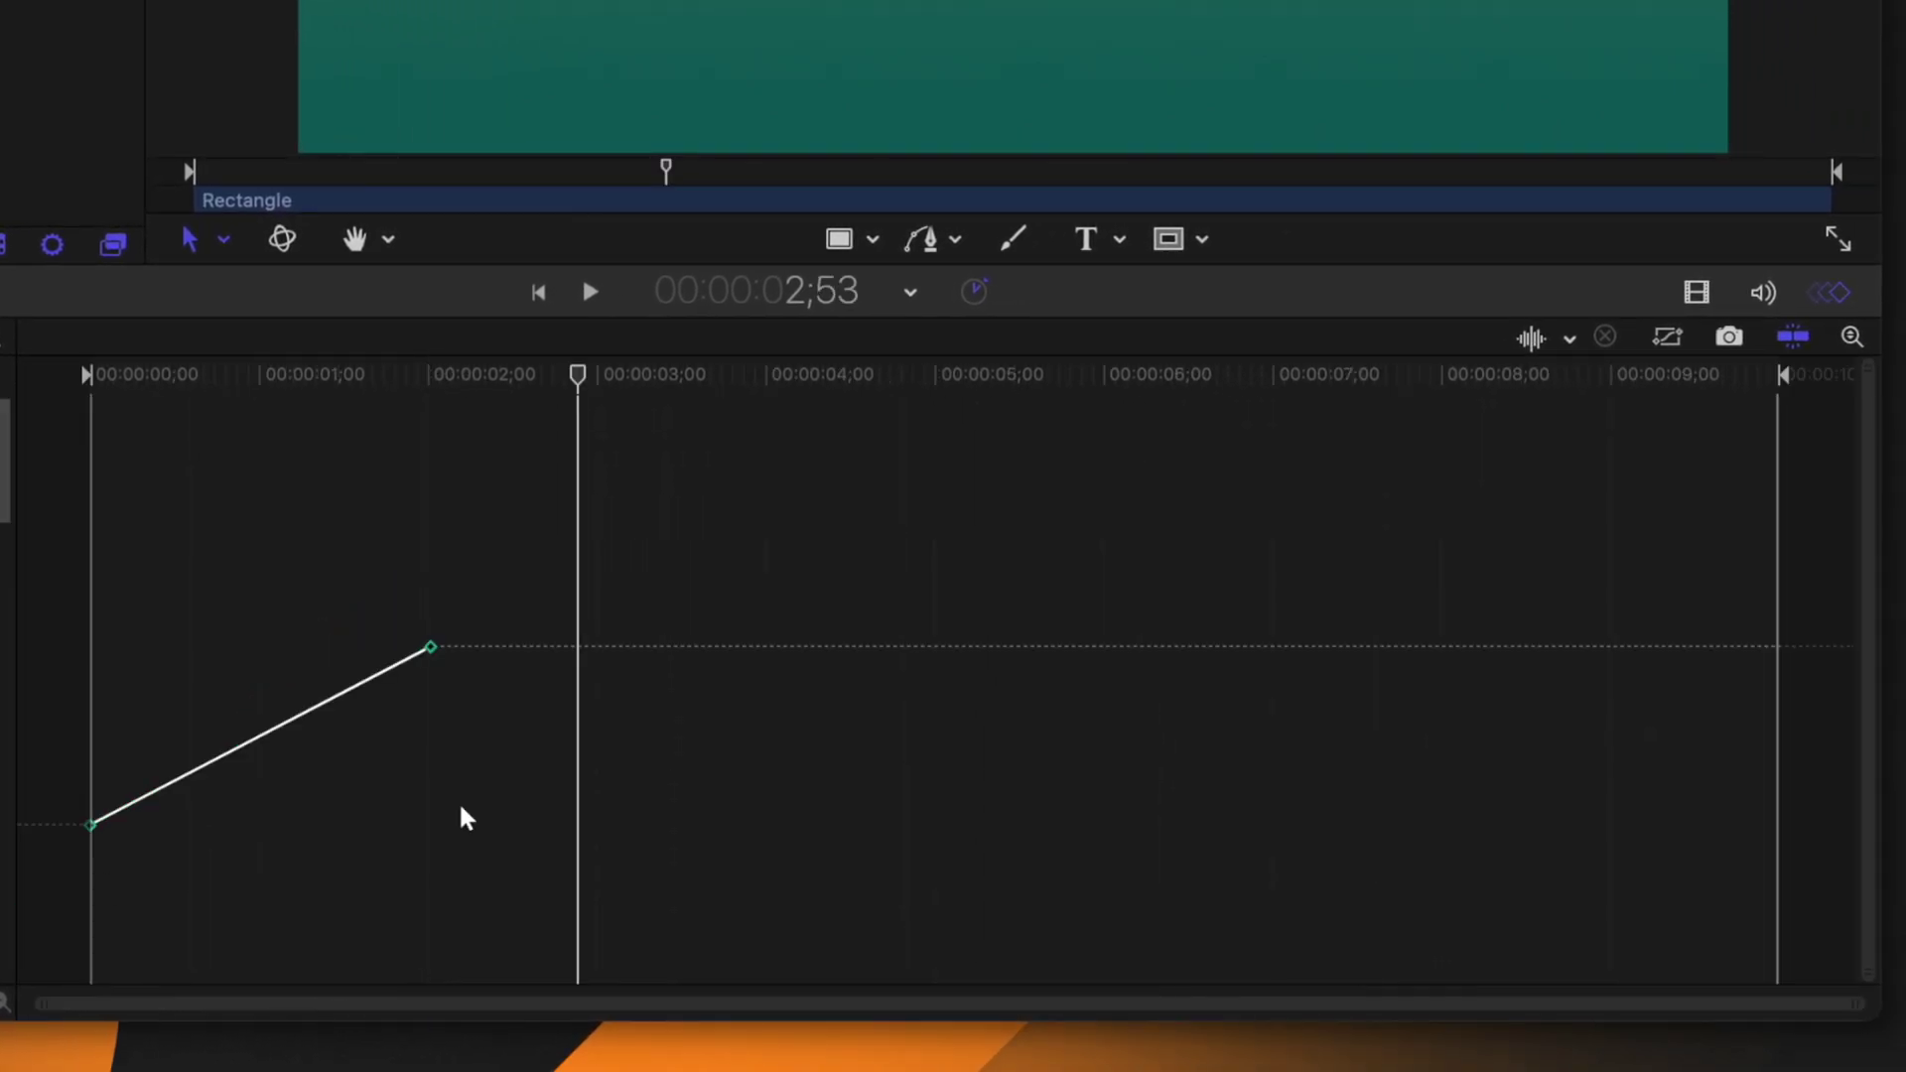
Add a scale keyframe at 00:00:02;53 on all three curves and raise its value steeply.
key(ctrl+k)
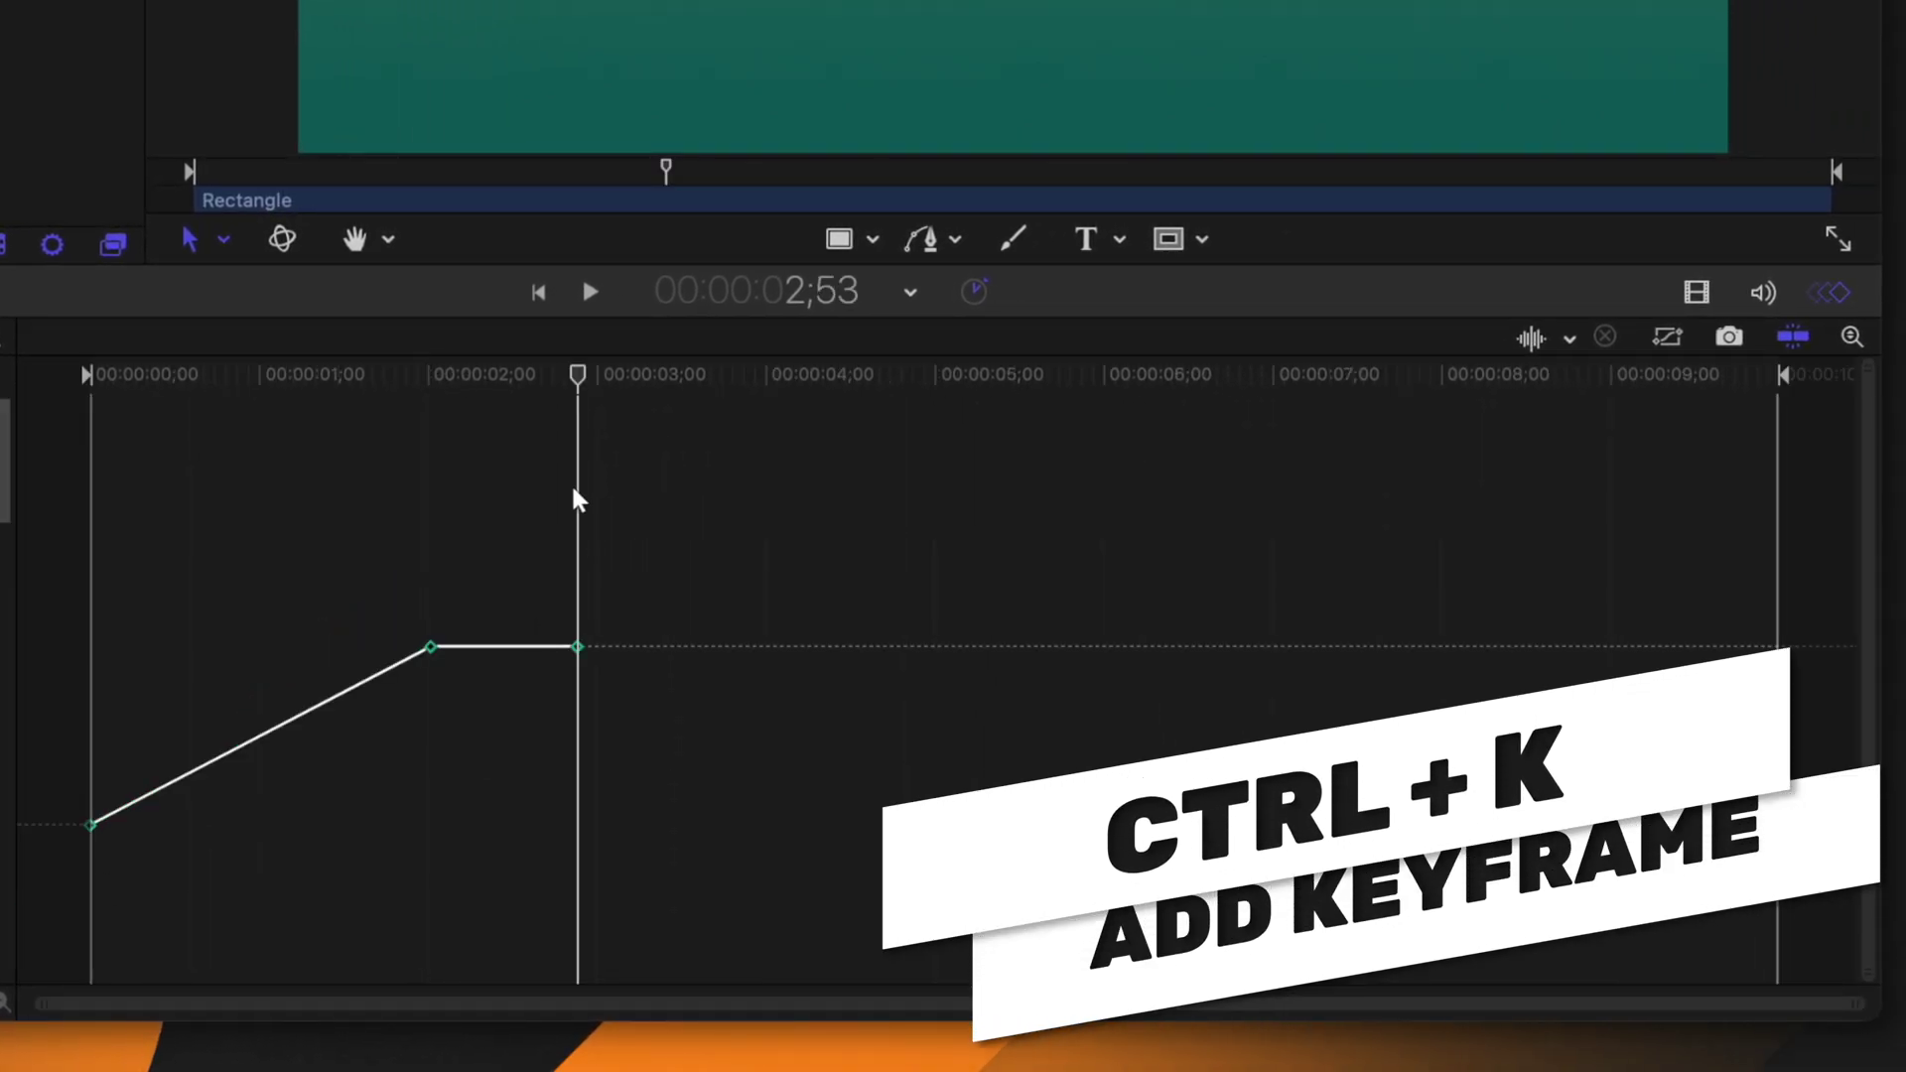
drag(769, 844, 544, 510)
drag(582, 647, 580, 425)
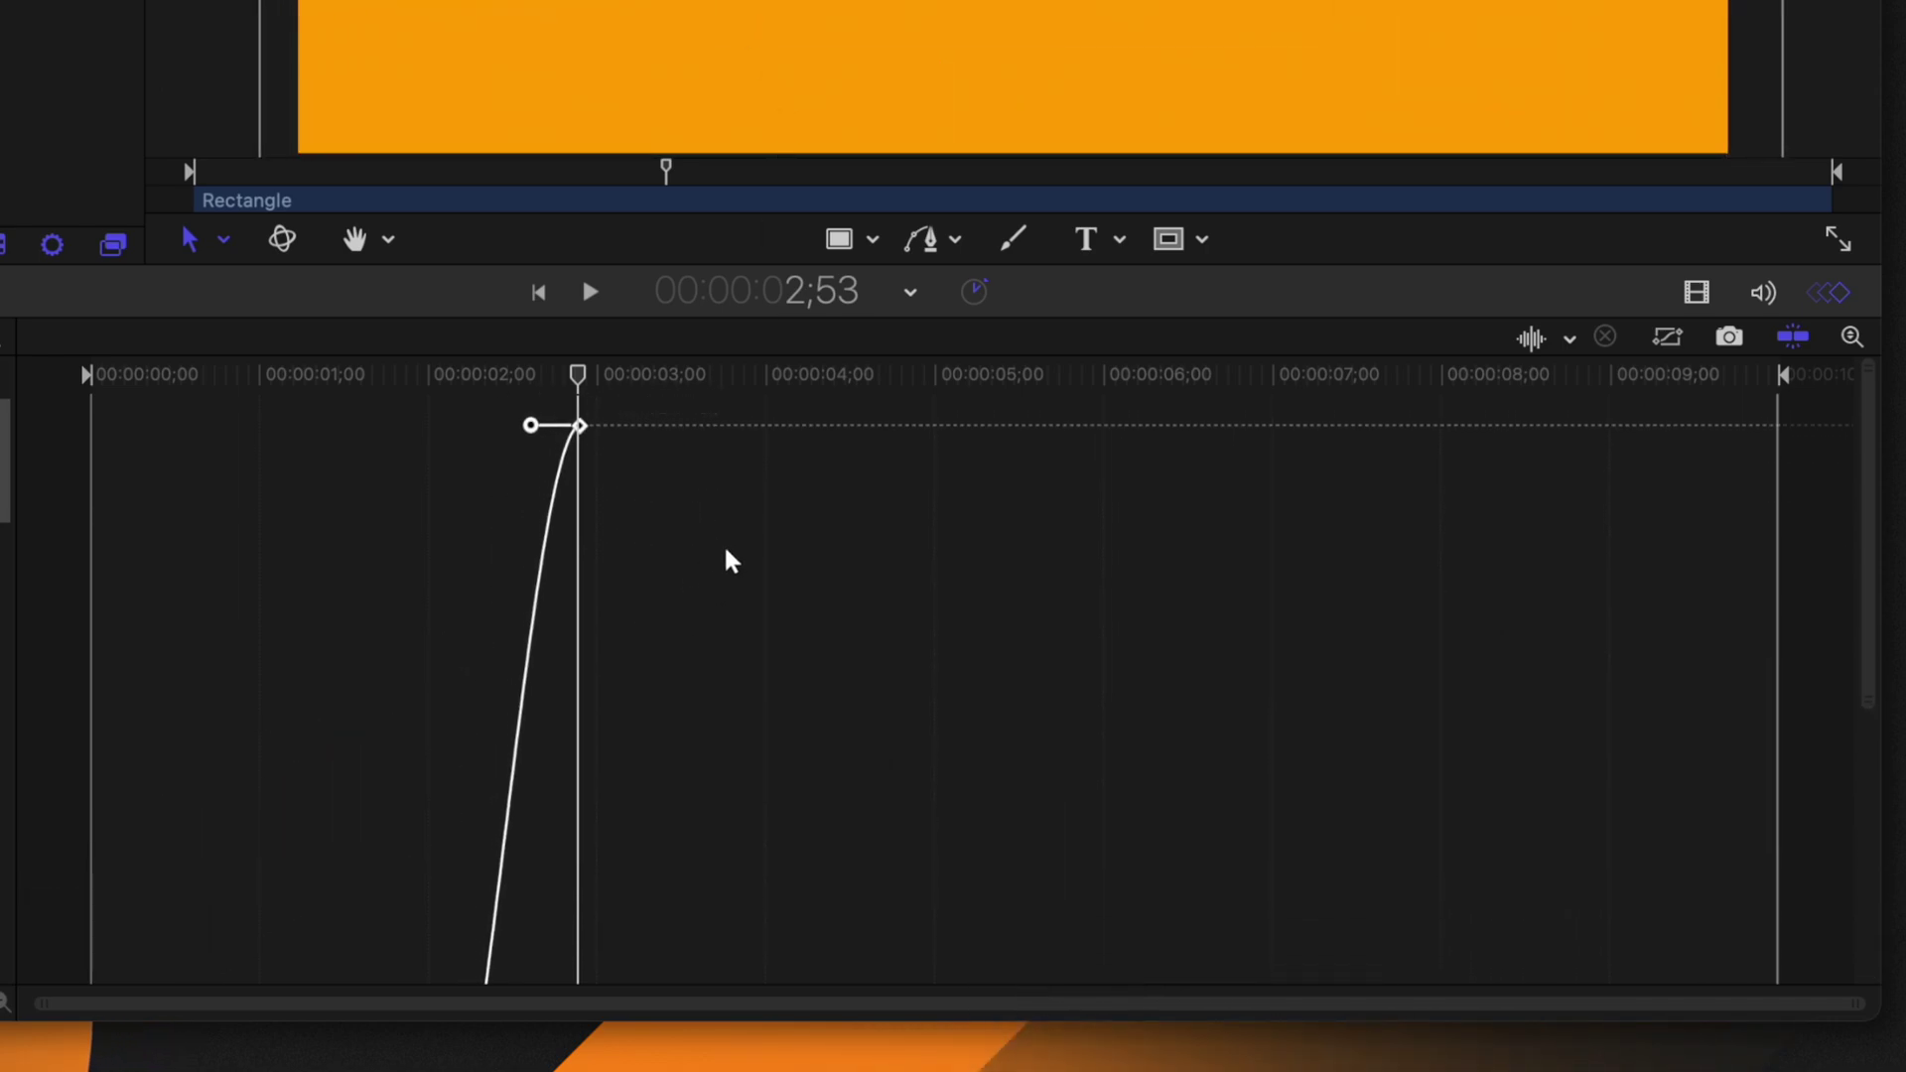
Fit the curves to the window, turn on automatic vertical scaling and move the last keyframe up and down.
click(1673, 349)
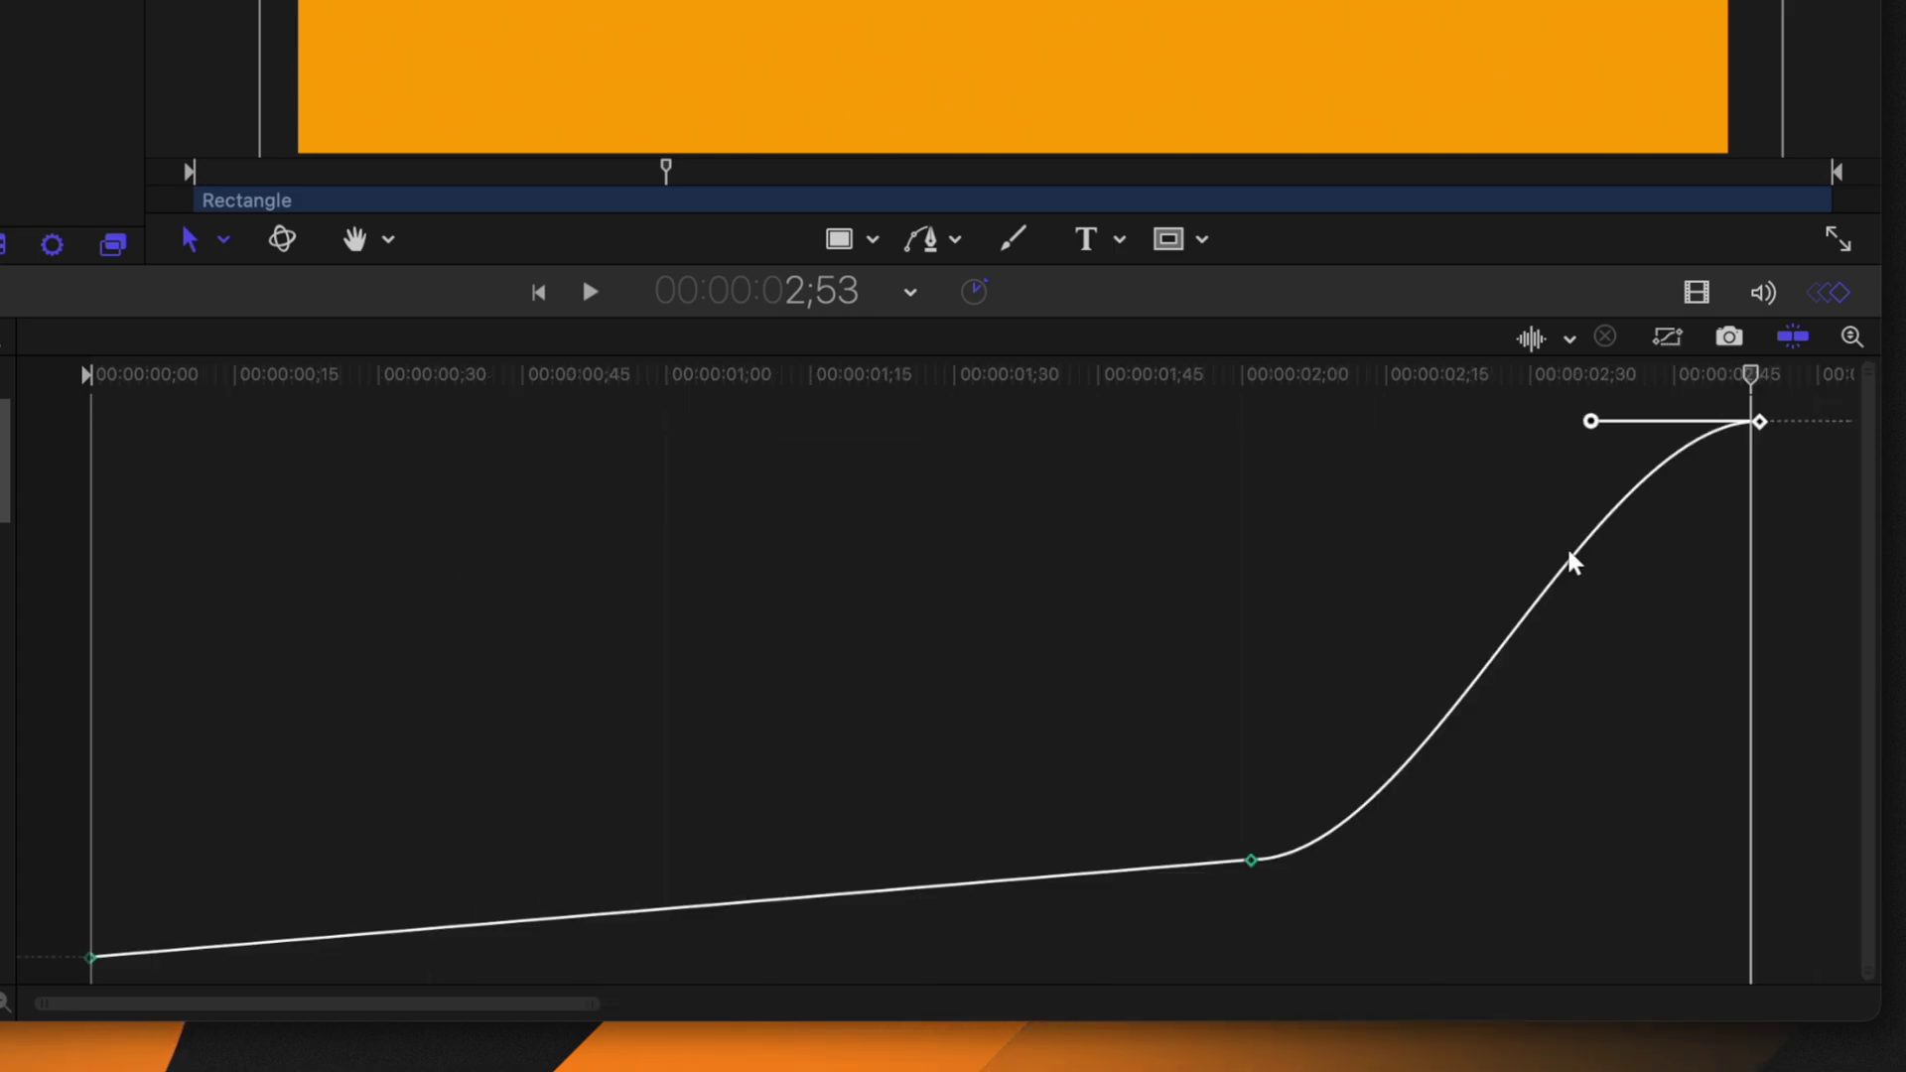
click(1851, 340)
mouse_move(1758, 423)
mouse_down()
mouse_move(1757, 357)
mouse_move(1763, 387)
mouse_up()
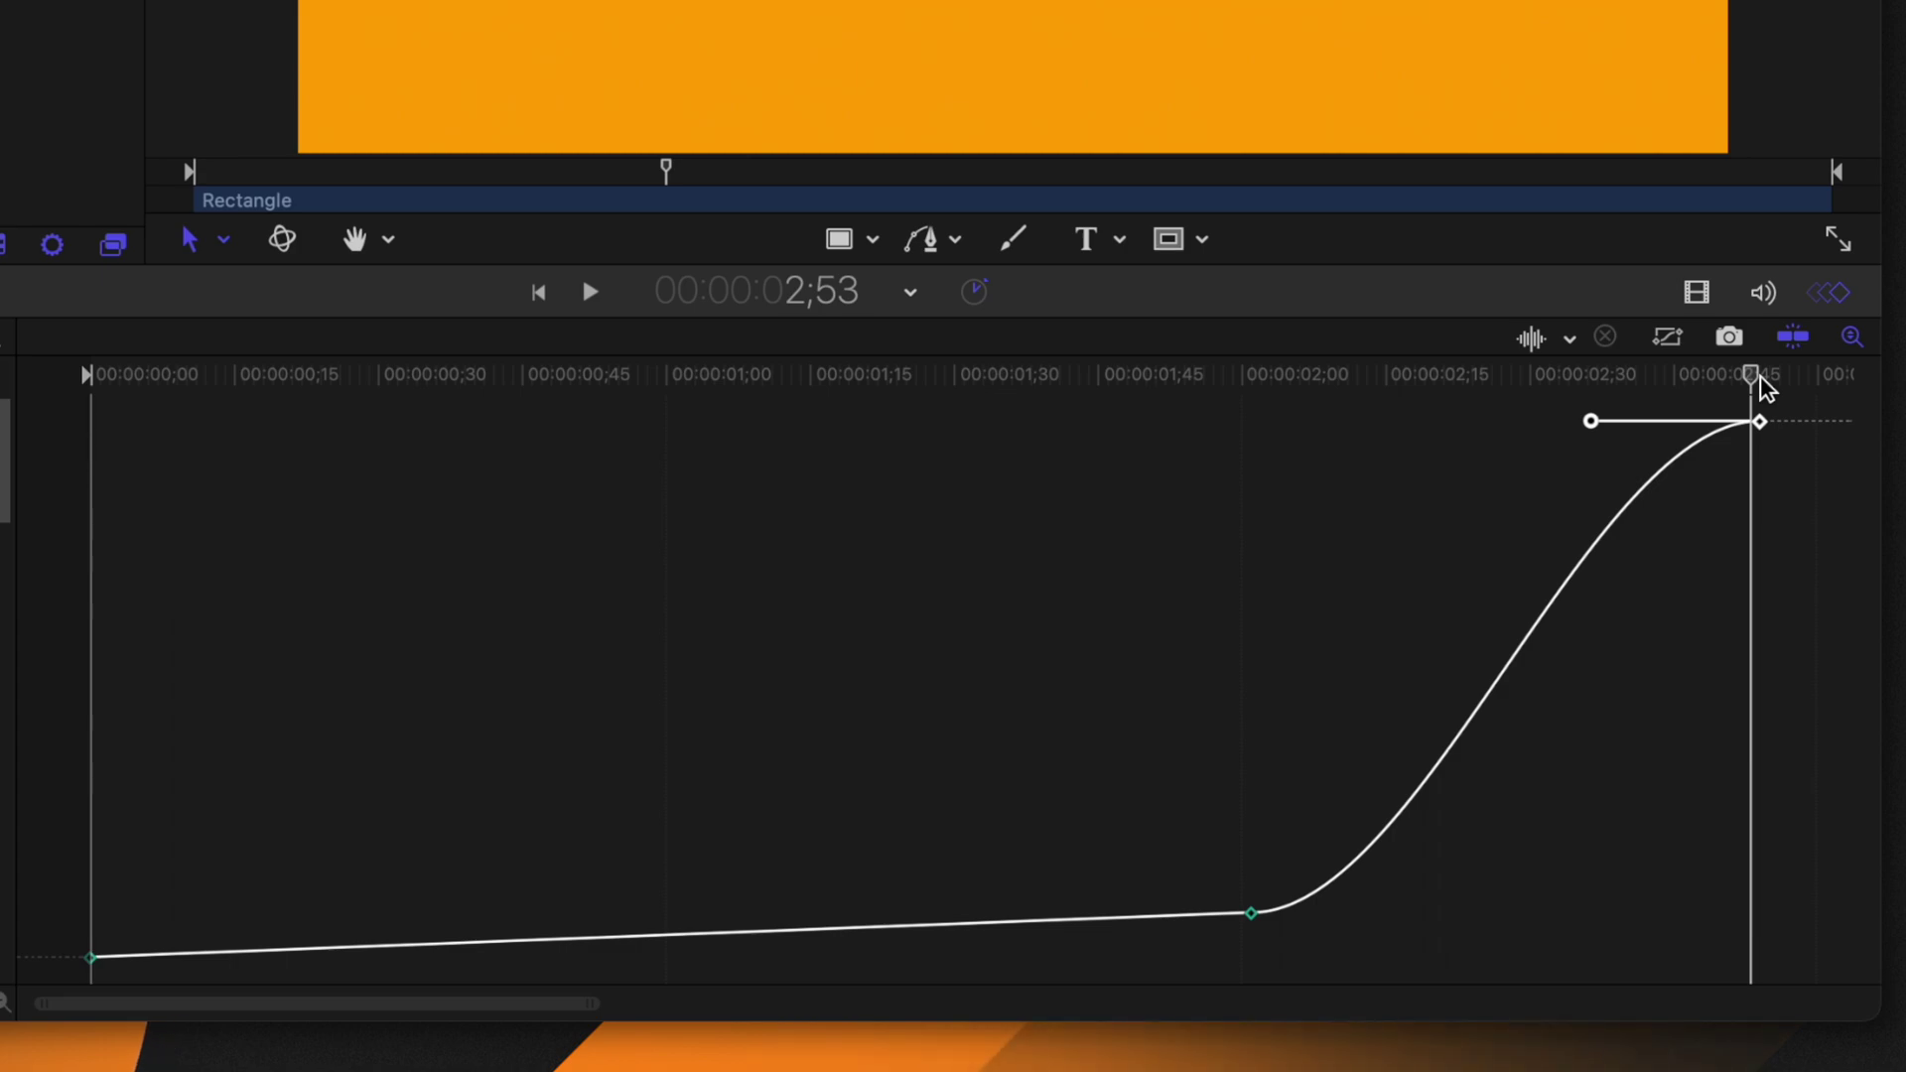
drag(1762, 415, 1760, 424)
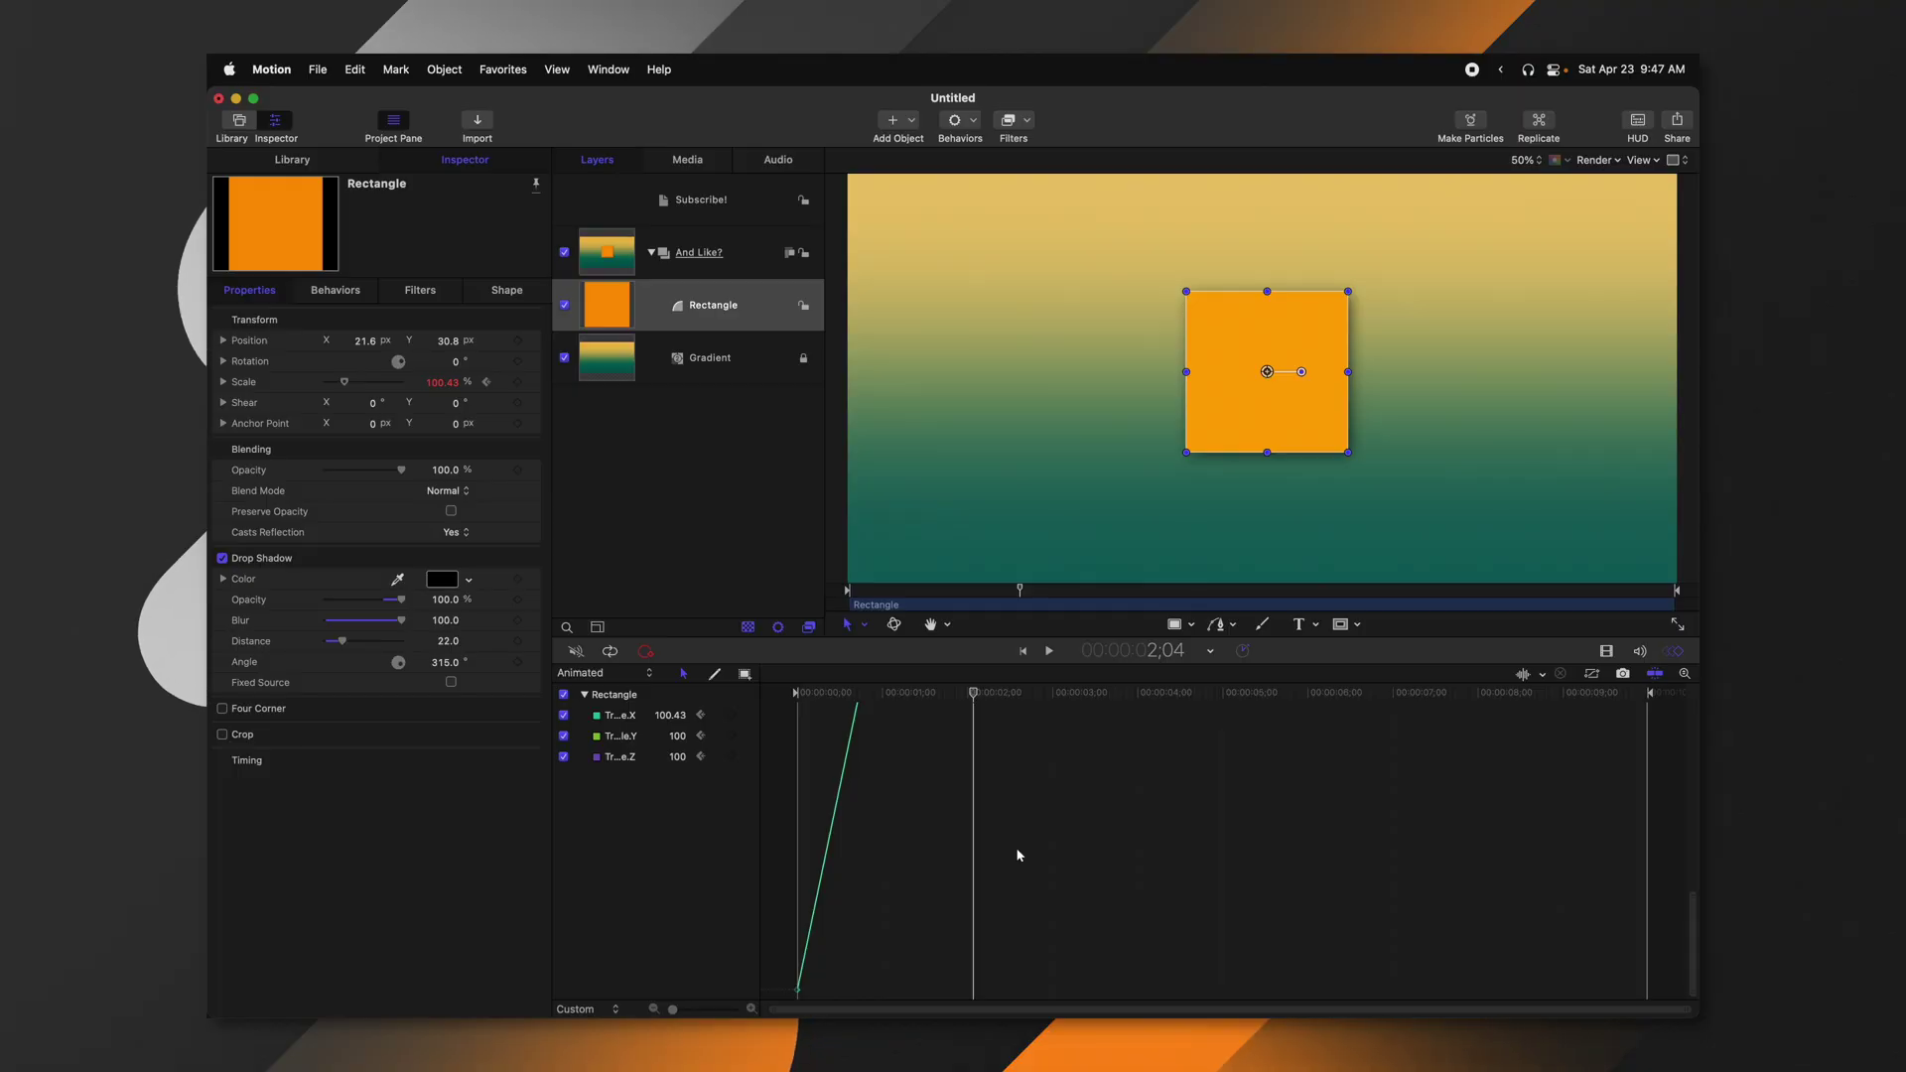
Add three more scale keyframes after the two-second keyframe on all curves, placing the last at 00:00:06;14.
key(f)
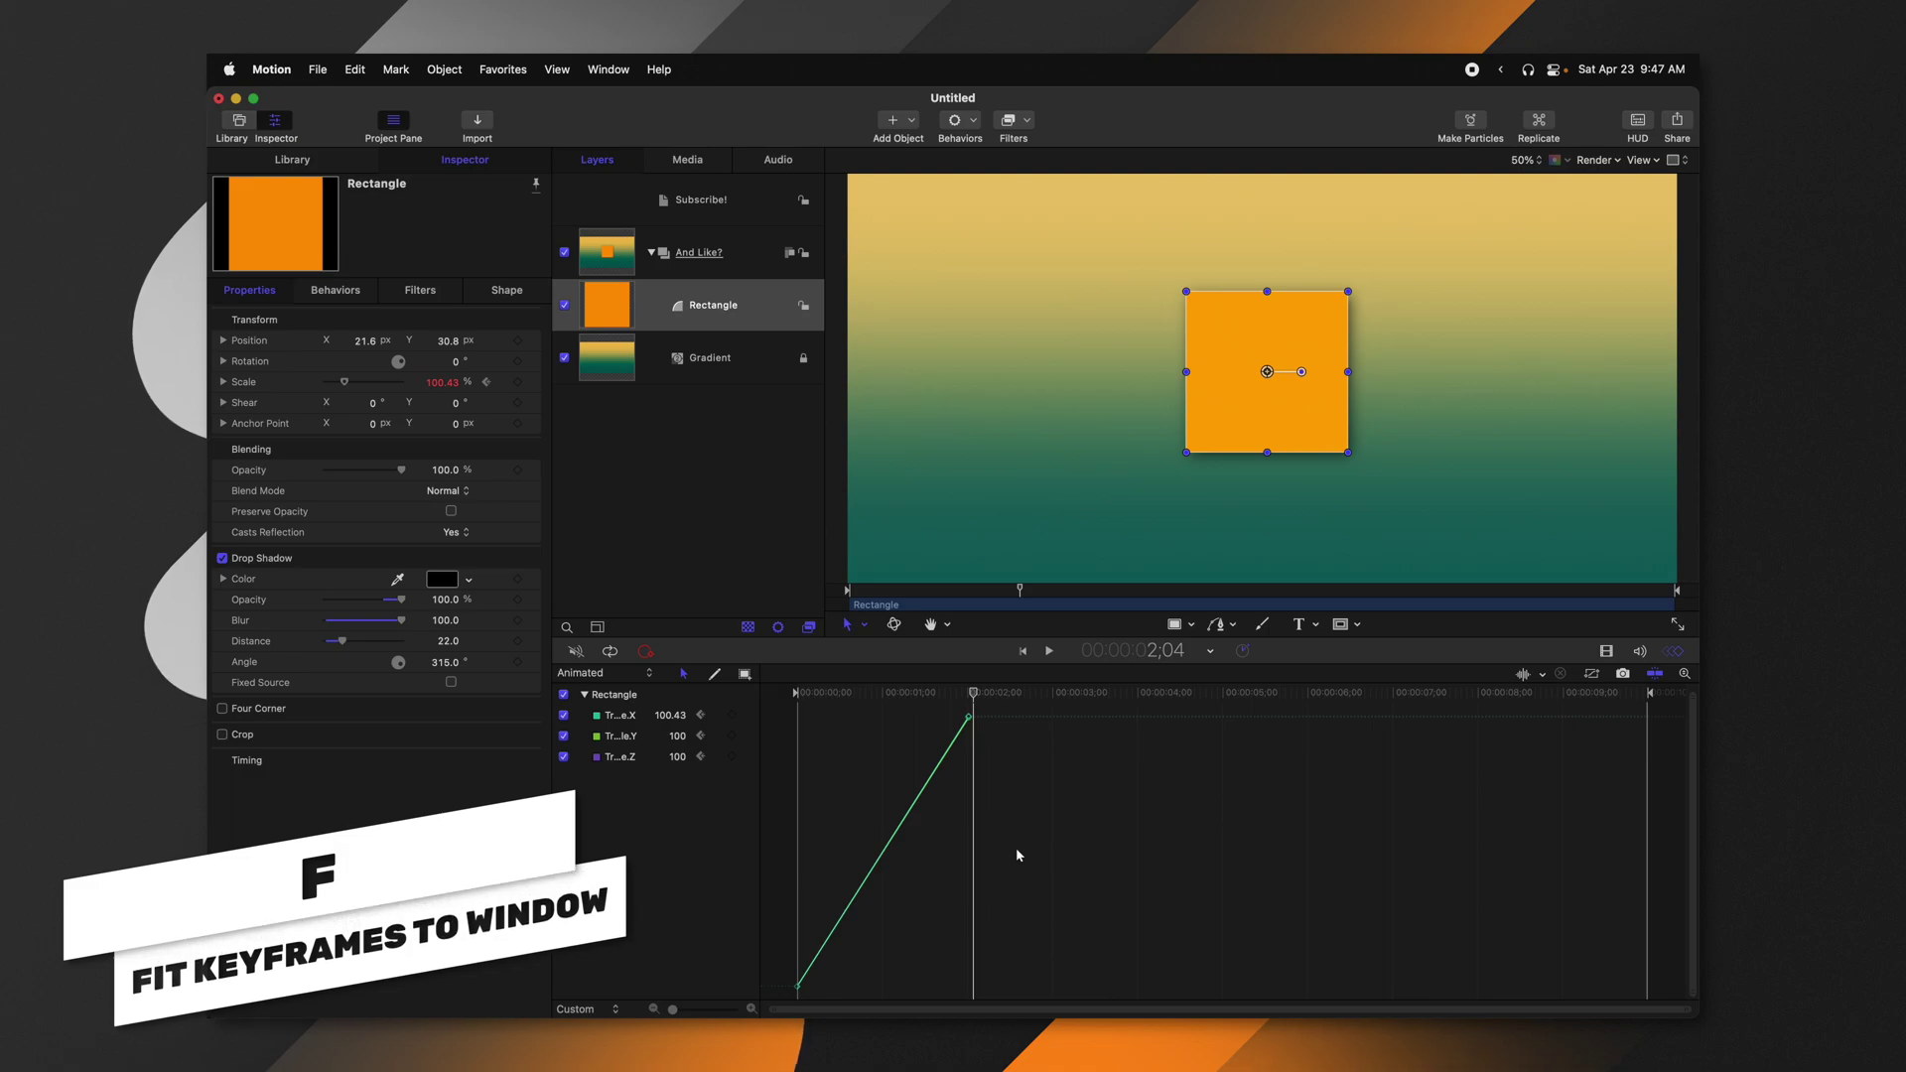
mouse_move(890, 698)
mouse_down()
mouse_move(797, 695)
mouse_move(928, 694)
mouse_up()
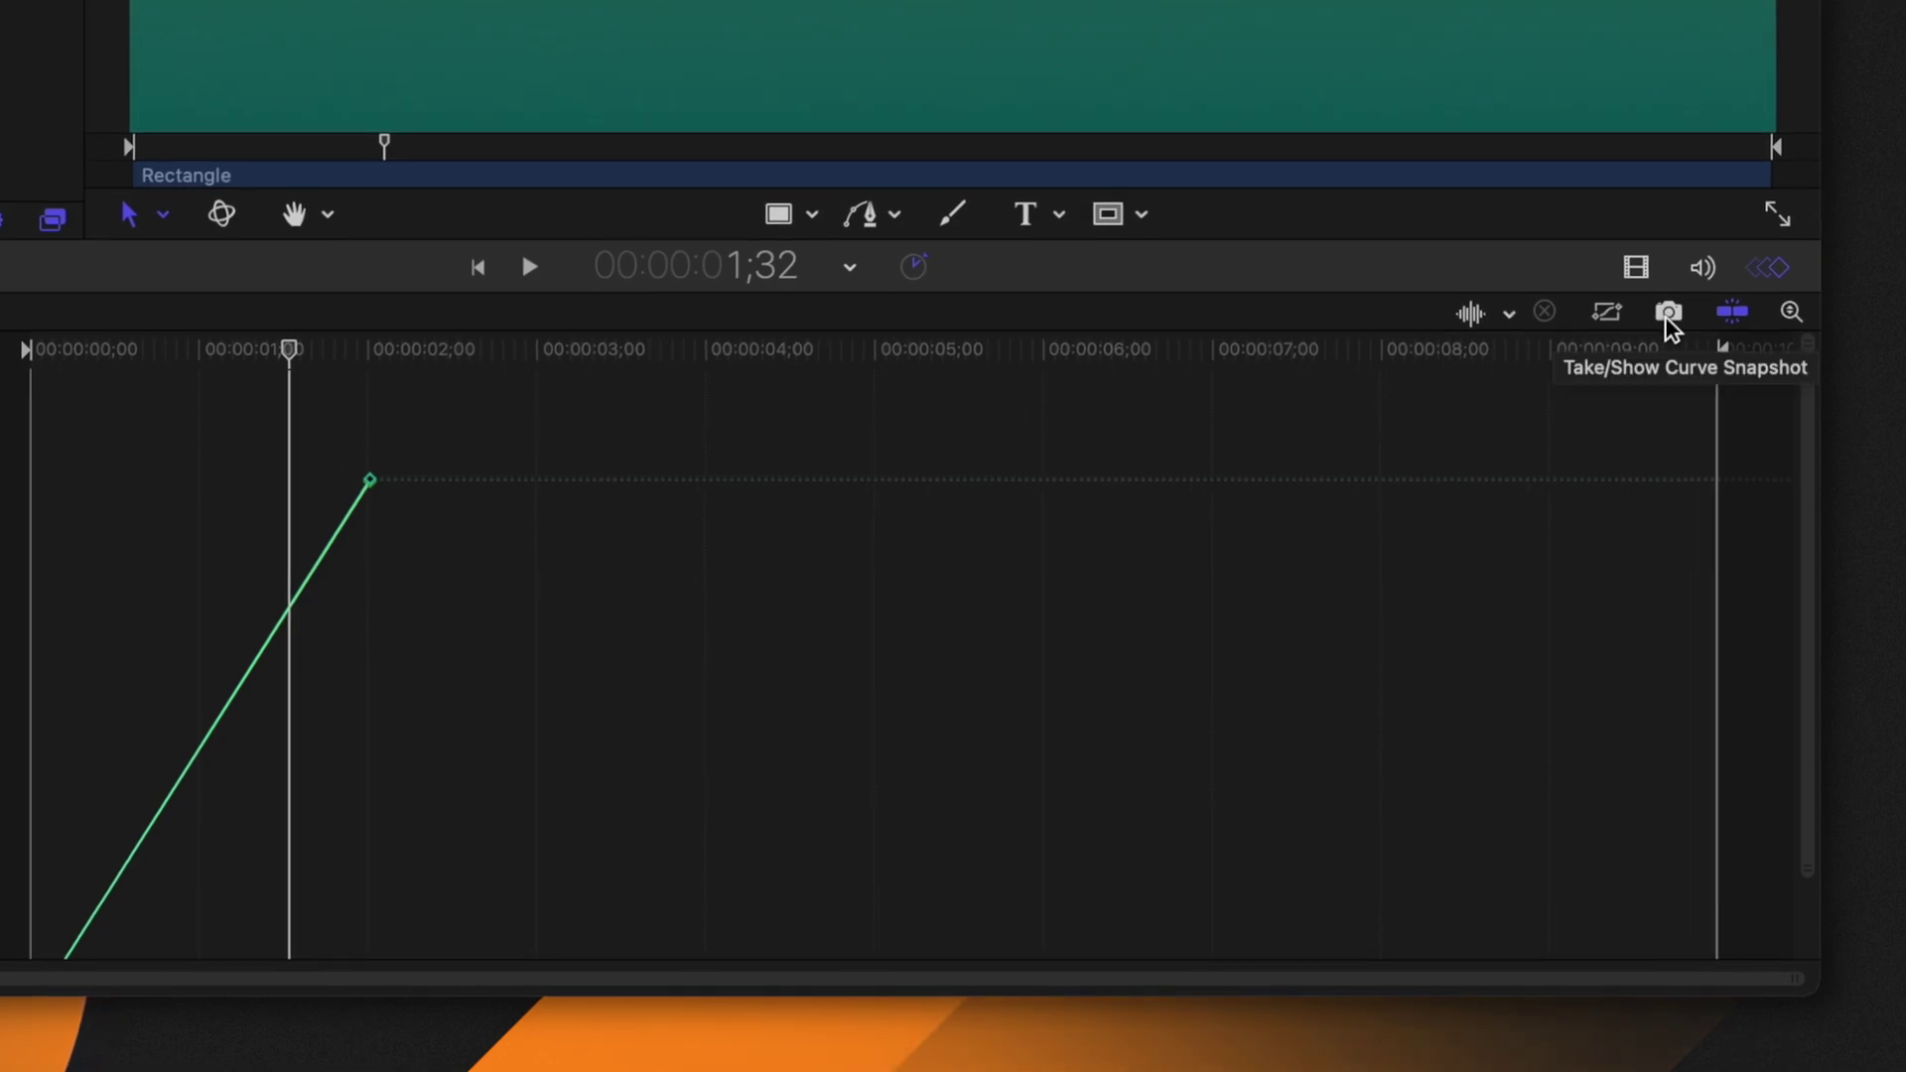
drag(310, 348, 491, 357)
drag(315, 409, 451, 578)
key(ctrl+k)
drag(491, 349, 1080, 436)
key(ctrl+k)
key(ctrl+k)
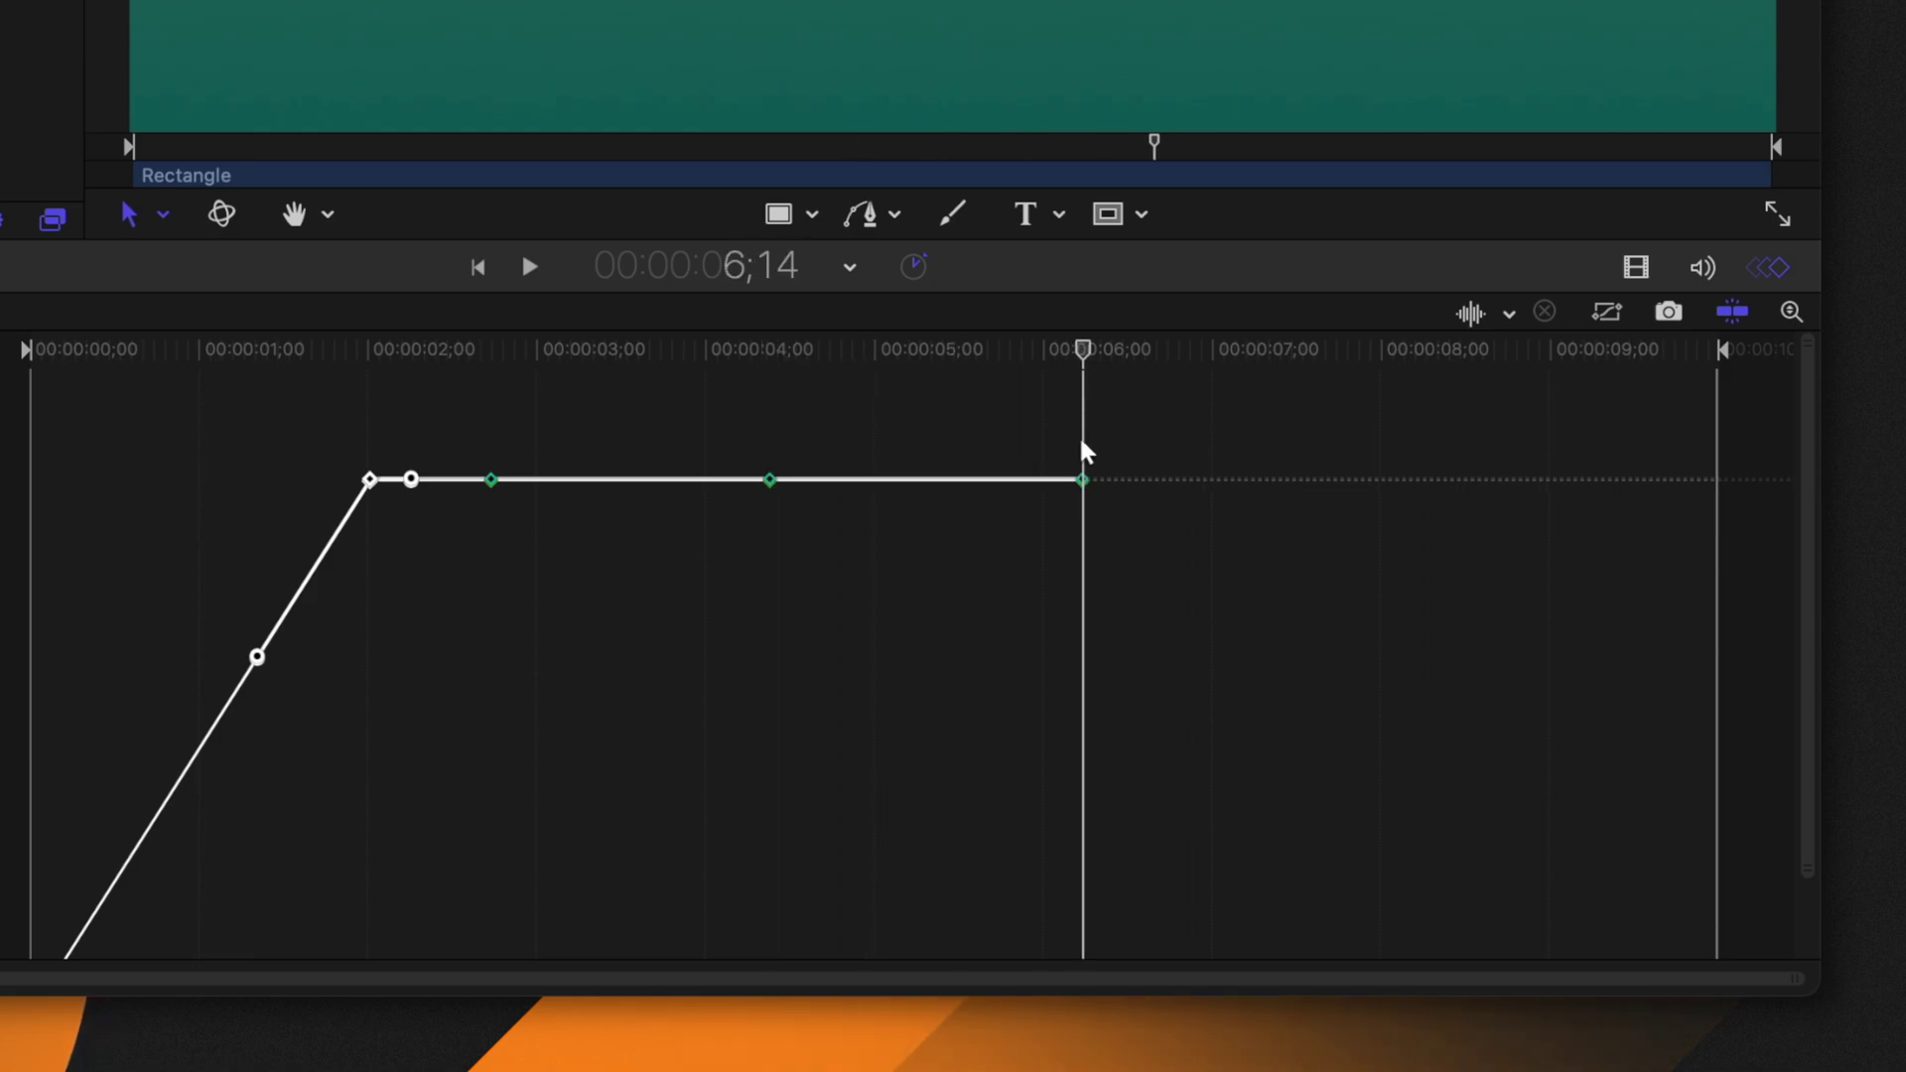
Lower the middle one of the three added keyframes to form a dip, deselect it and move the playhead to 00:00:02;11.
click(769, 481)
drag(790, 482, 809, 637)
click(677, 644)
drag(604, 351, 412, 425)
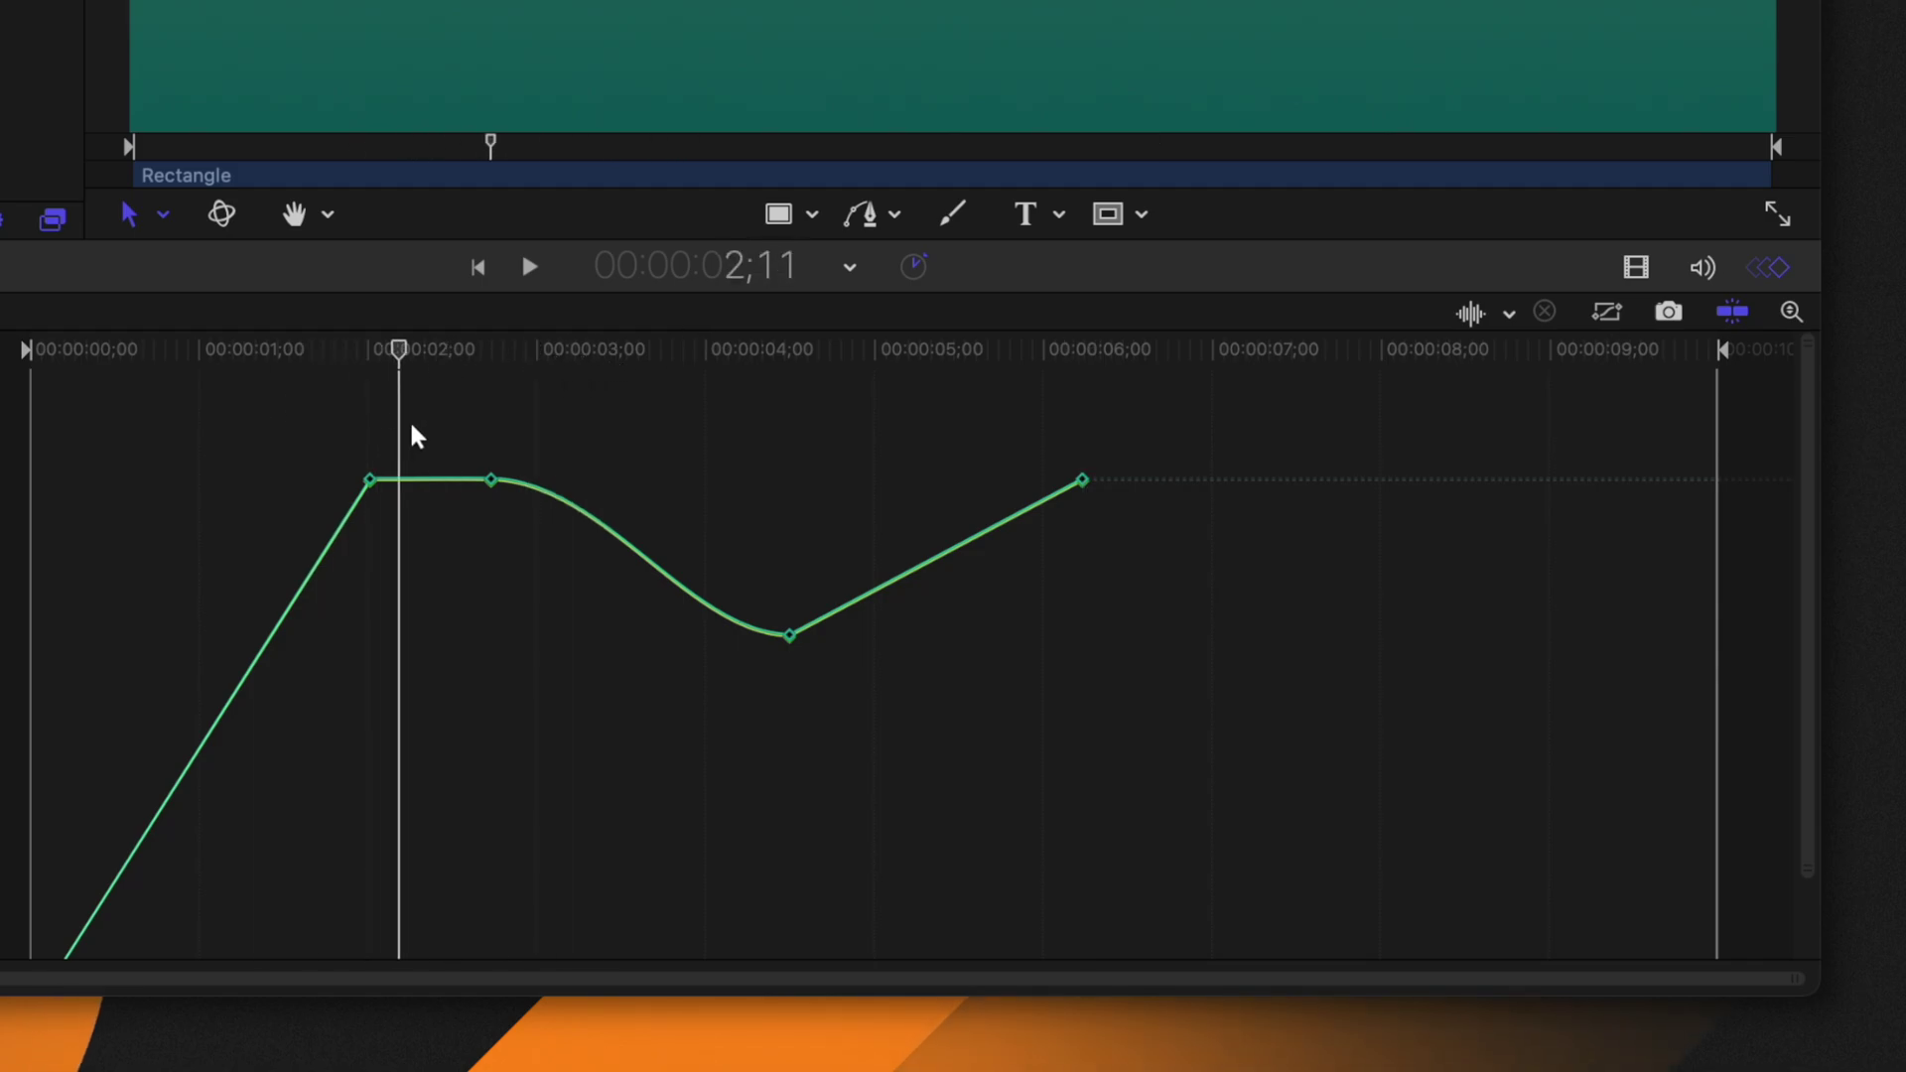
Take a curve snapshot of the scale curves and move the playhead to 00:00:03;28.
click(1669, 316)
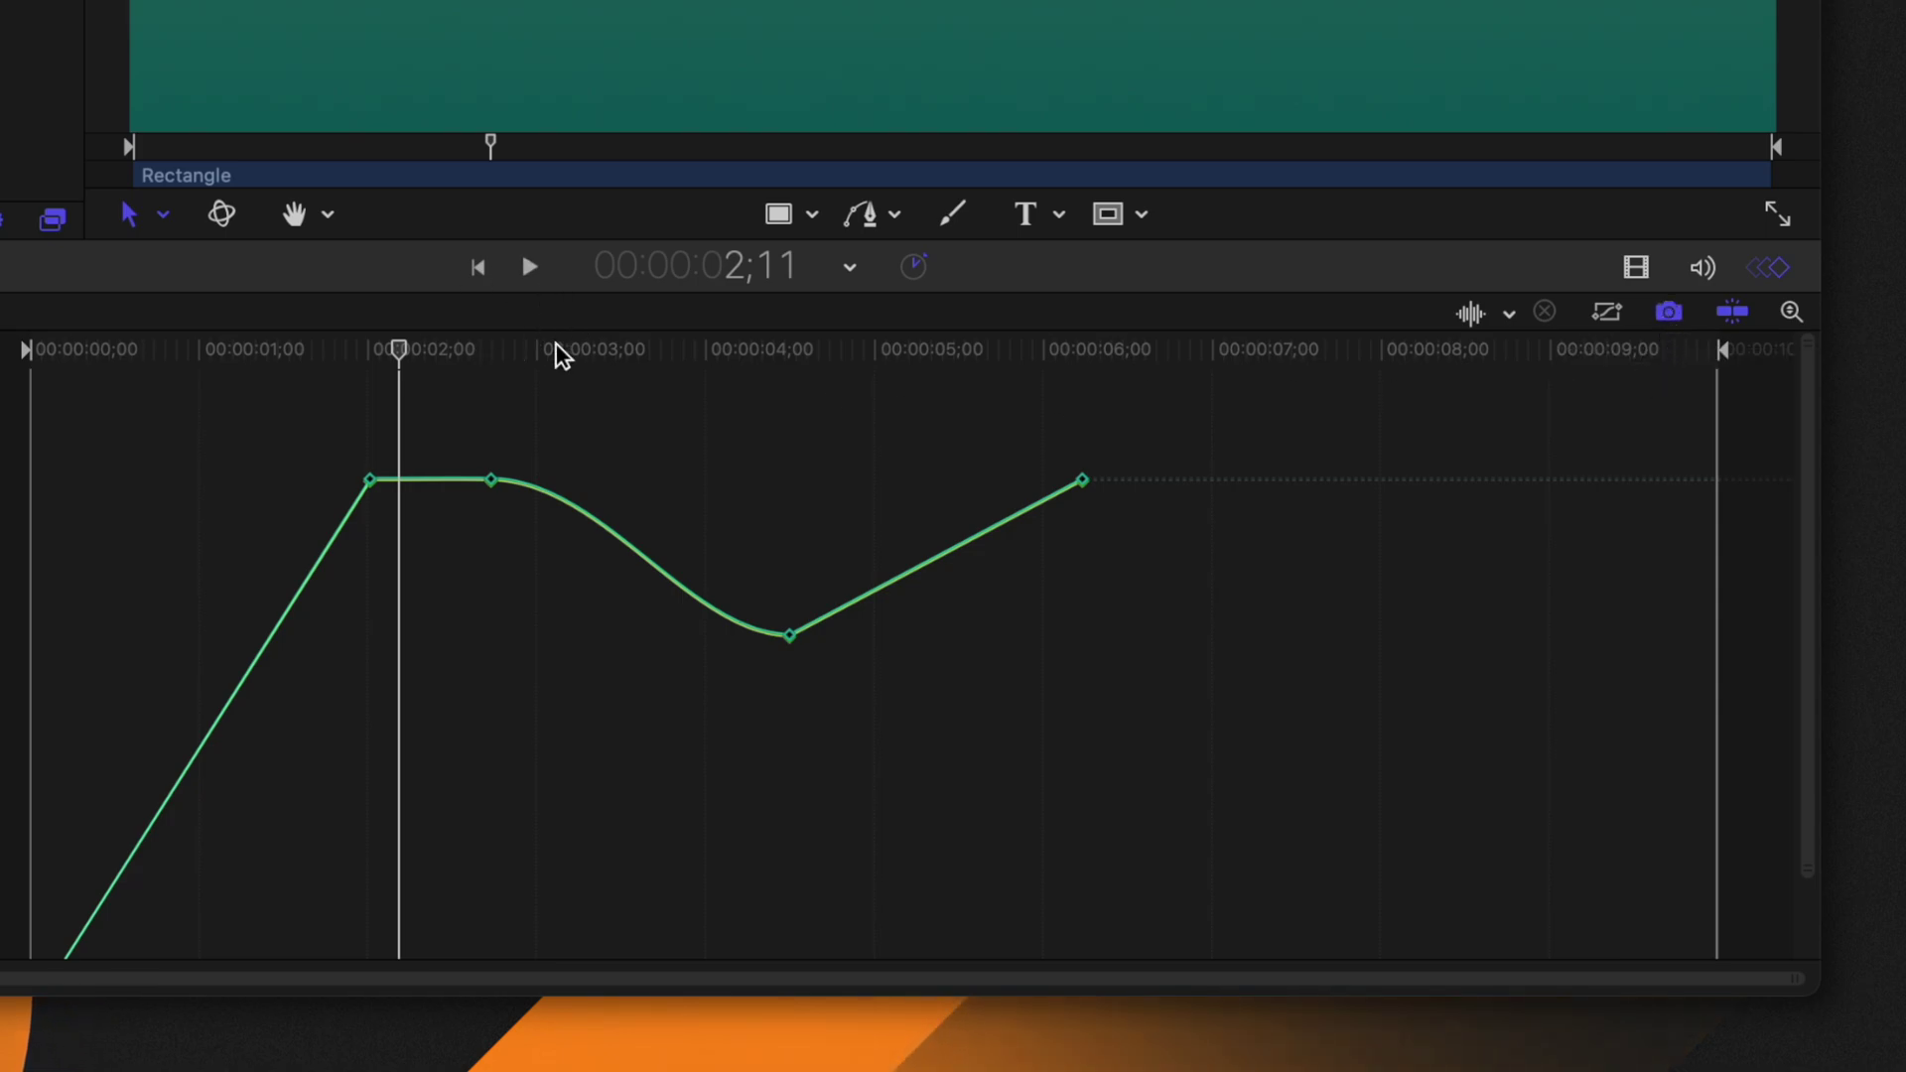
drag(559, 351, 614, 357)
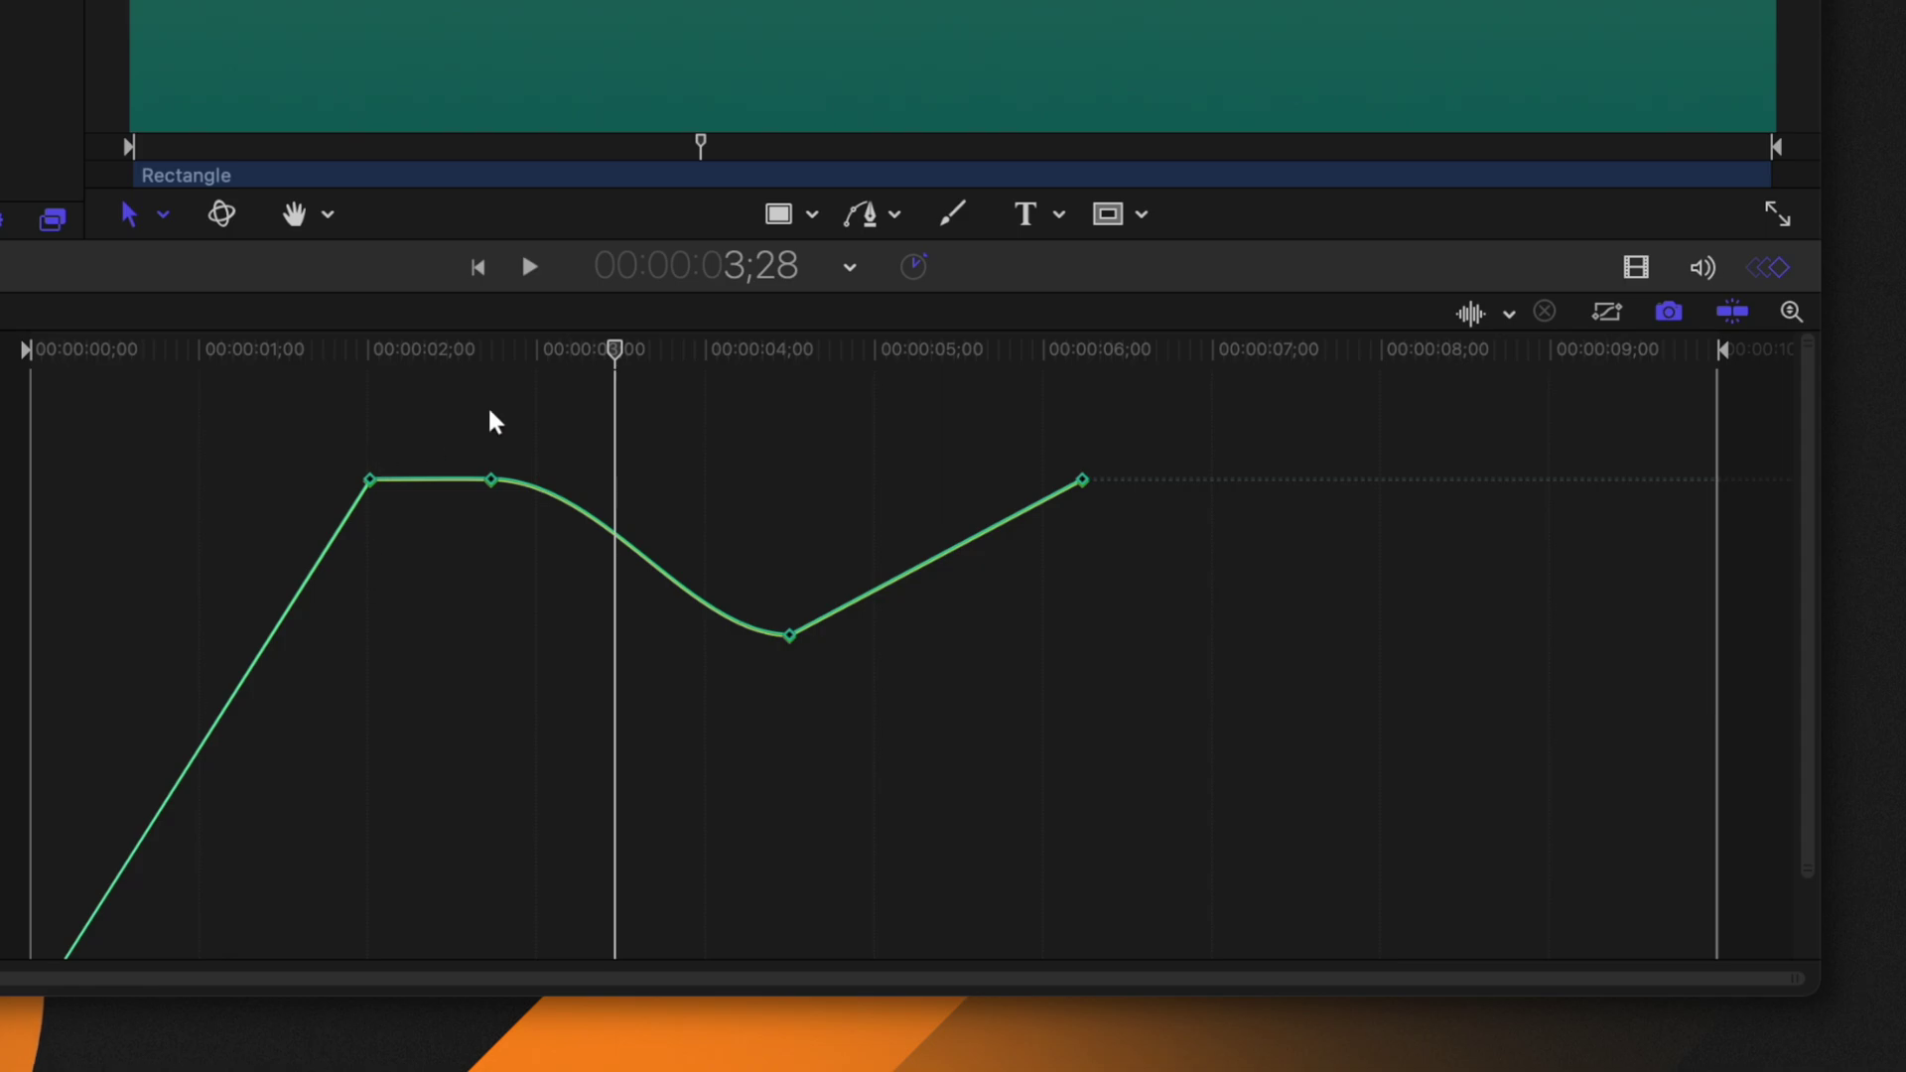
Reshape the curve against the snapshot by moving the last four keyframes, lowering the last one and the pair around two seconds.
click(1082, 479)
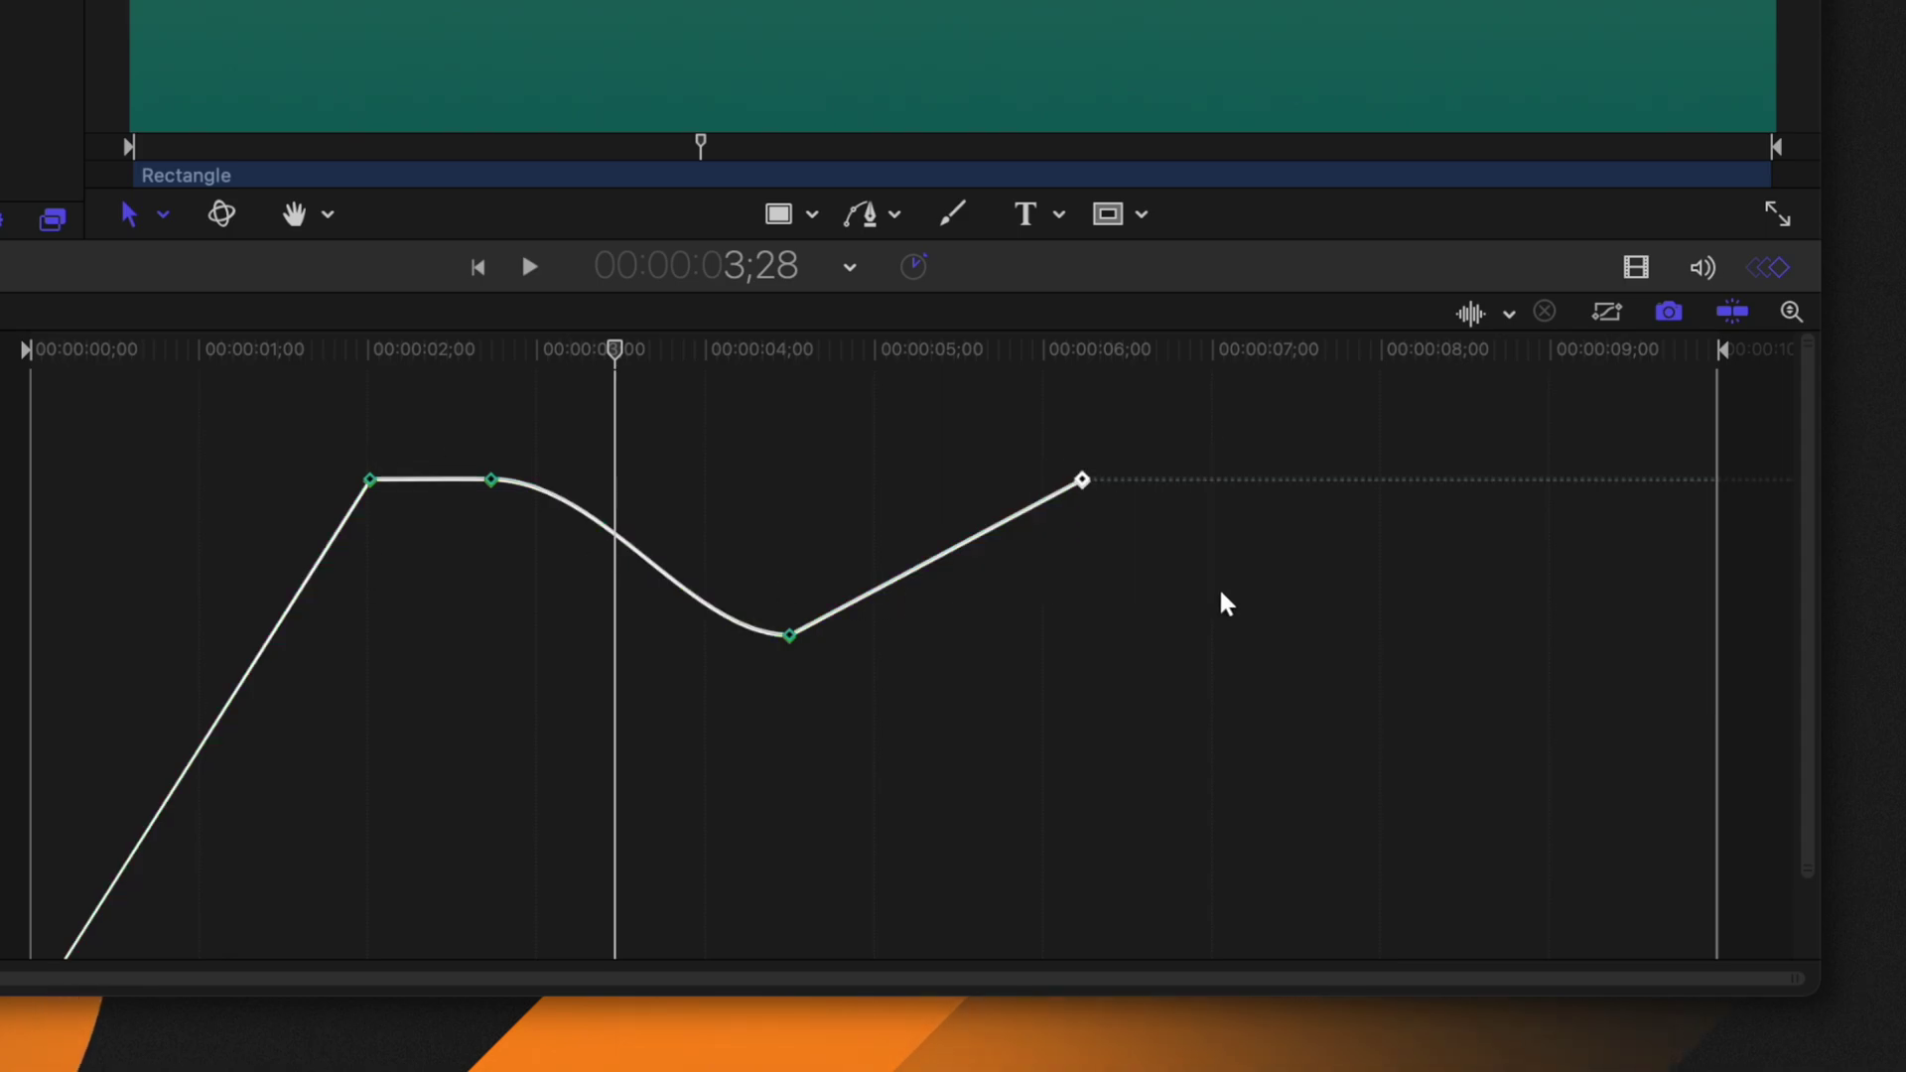
drag(1082, 479, 1110, 714)
drag(667, 549, 822, 705)
drag(789, 635, 575, 728)
click(488, 481)
drag(476, 480, 467, 512)
drag(357, 476, 392, 564)
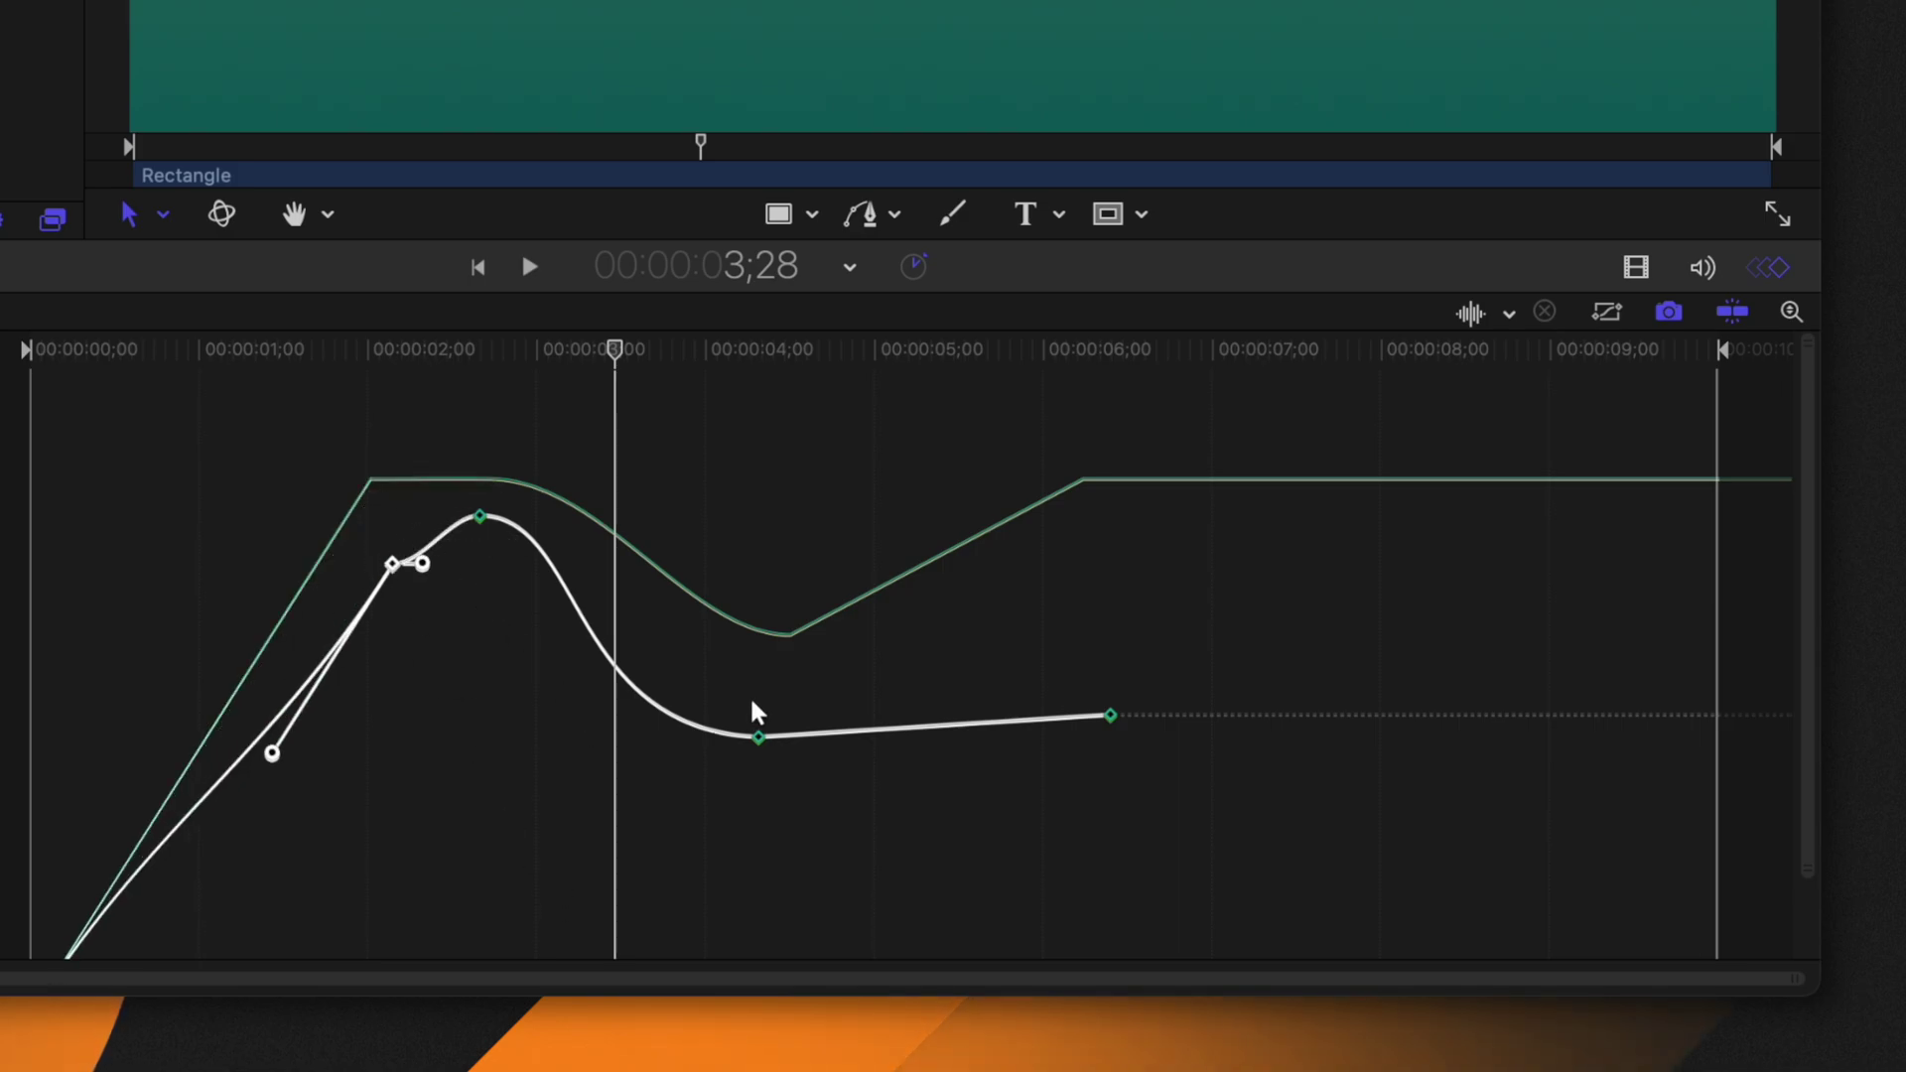
click(758, 737)
drag(758, 739, 793, 640)
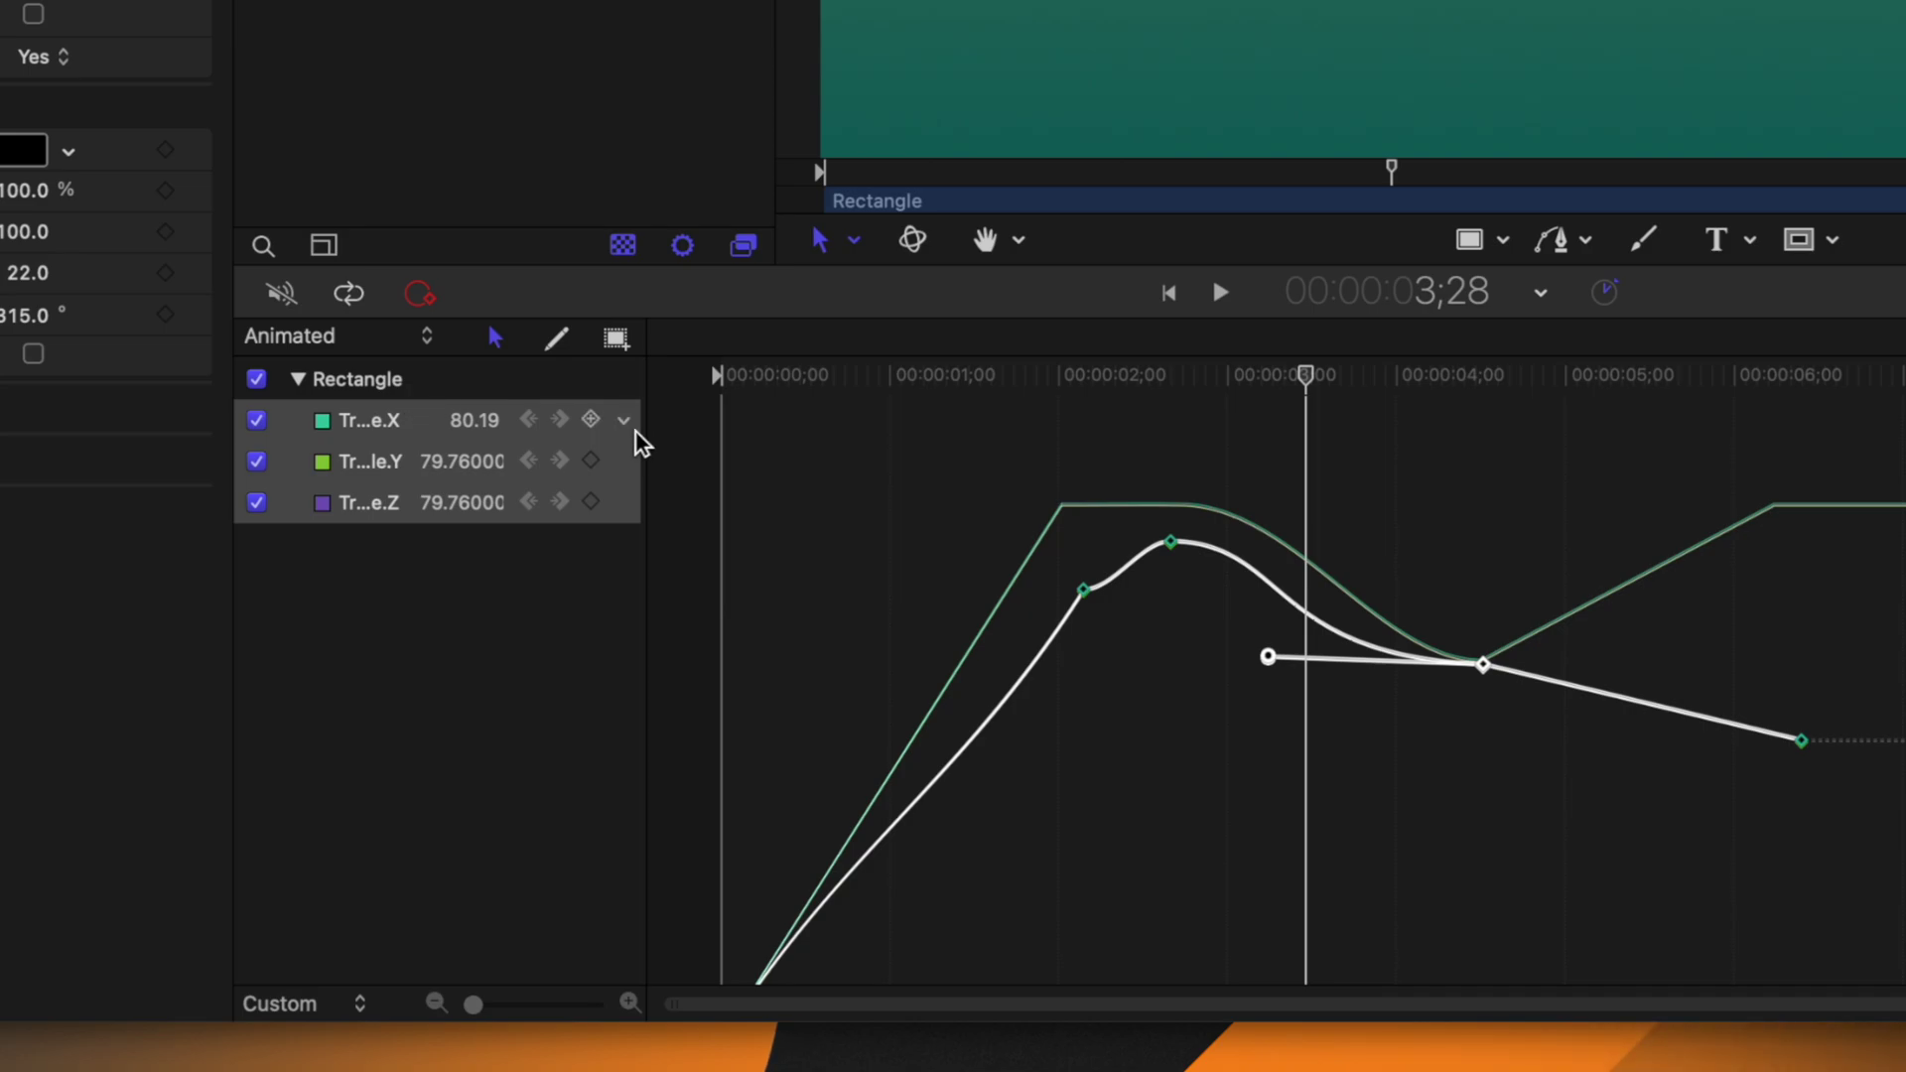
Restore the scale curves to the curve snapshot.
click(631, 430)
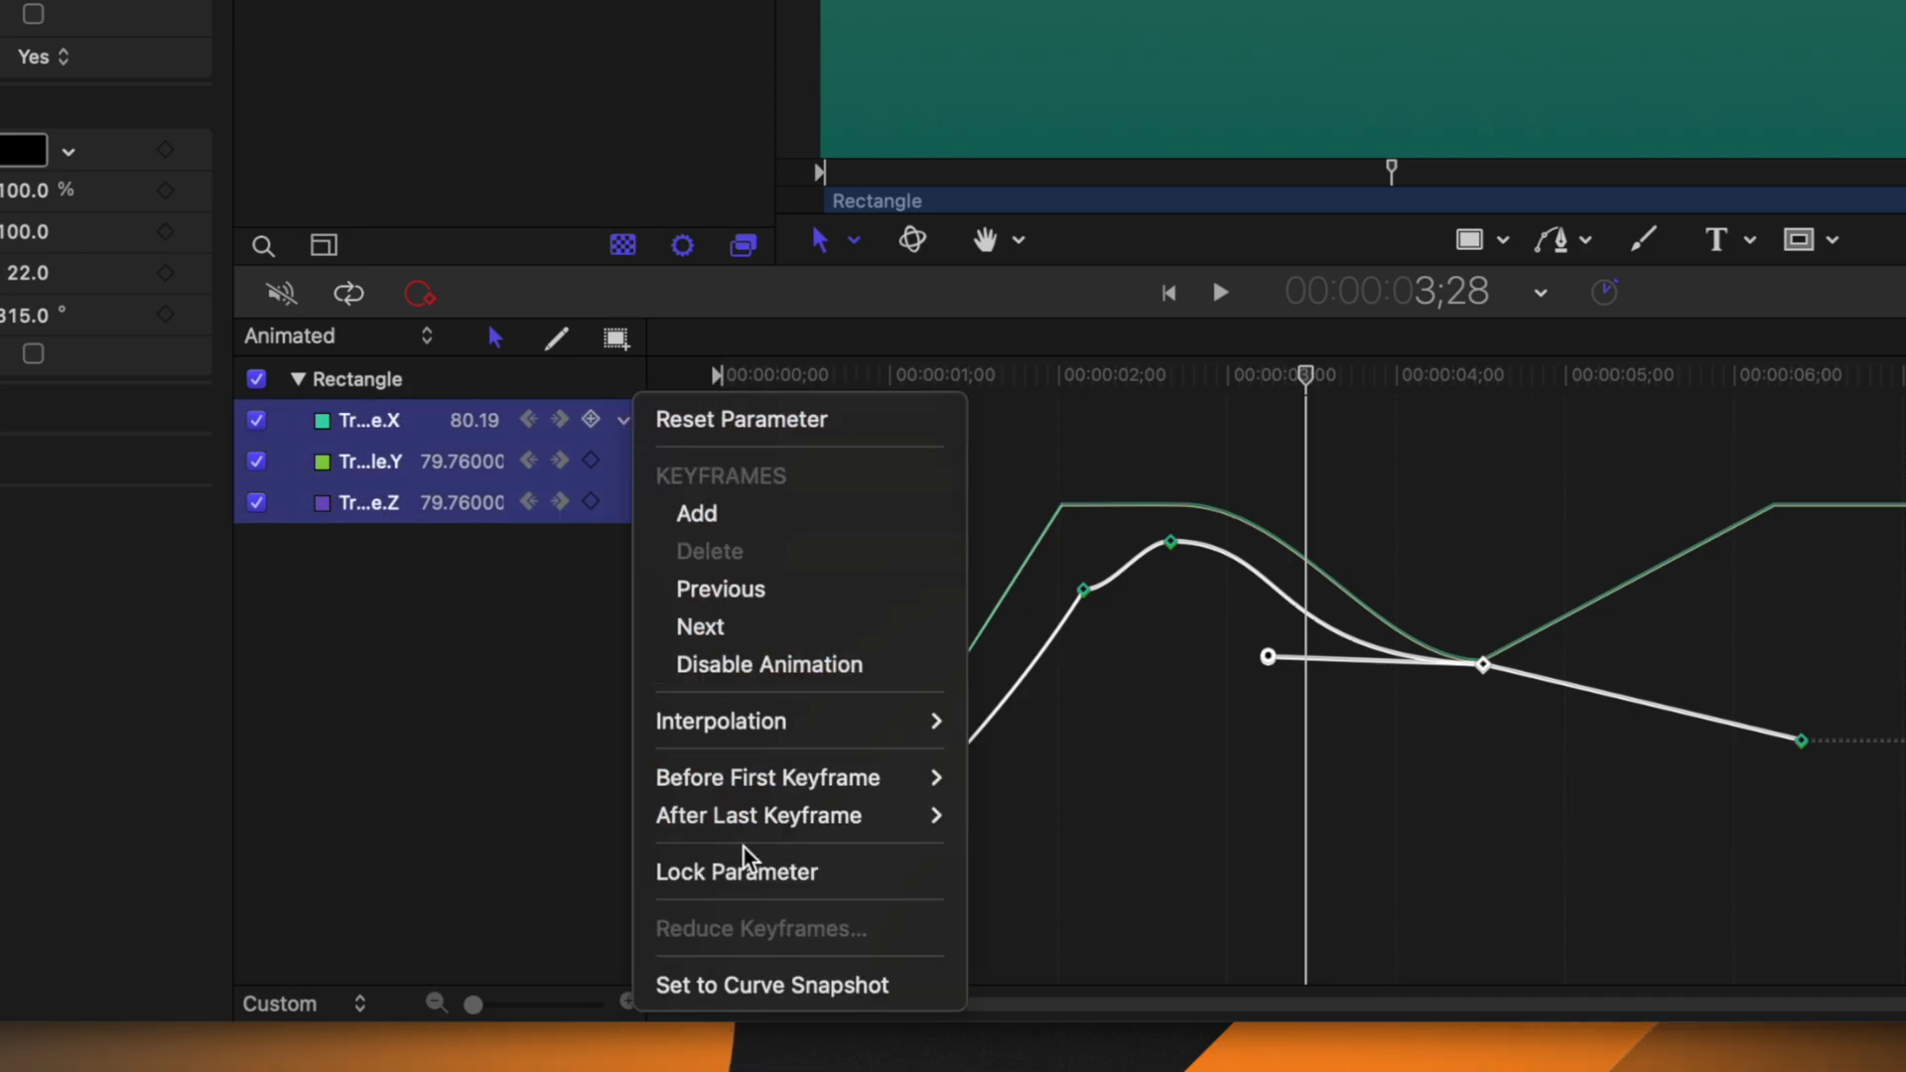
click(773, 987)
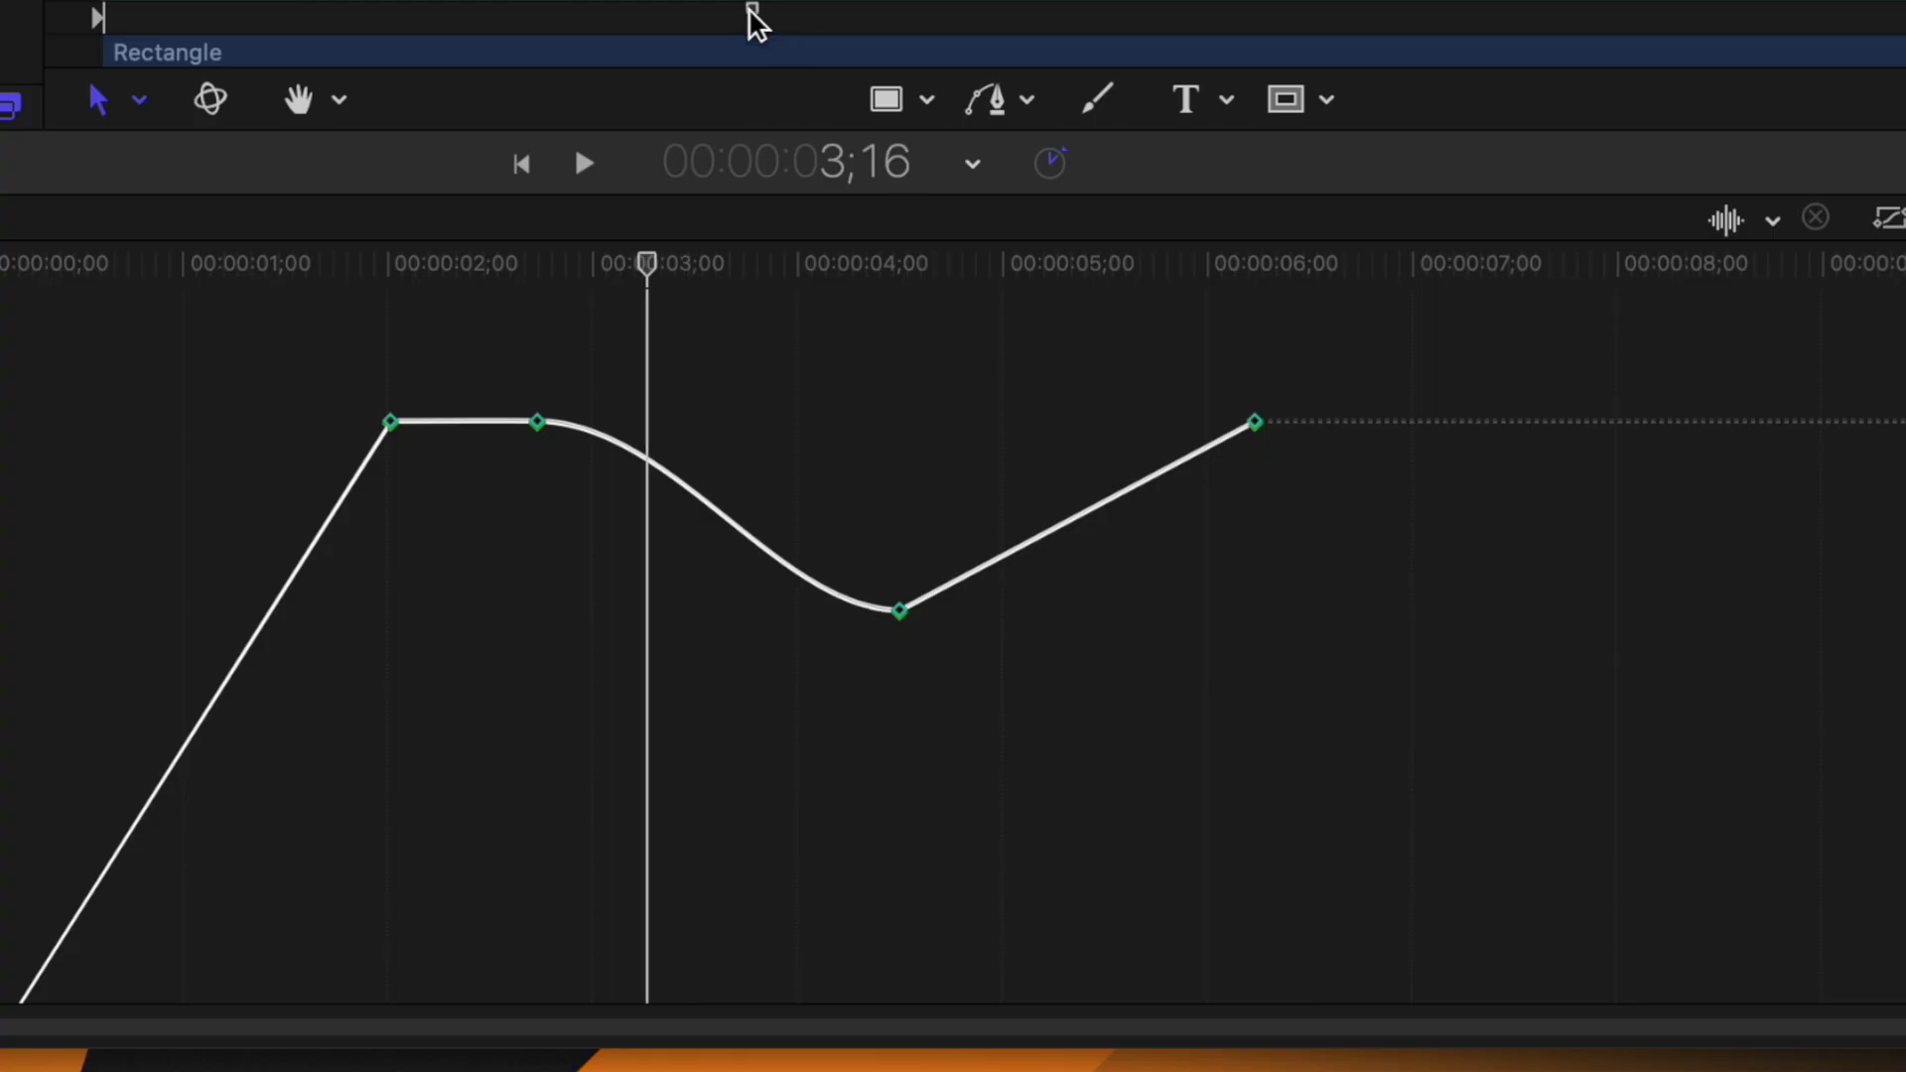
Add markers at 00:00:03;14 and 00:00:04;10 and move the playhead to 00:00:04;48.
drag(751, 10, 743, 12)
key(shift+m)
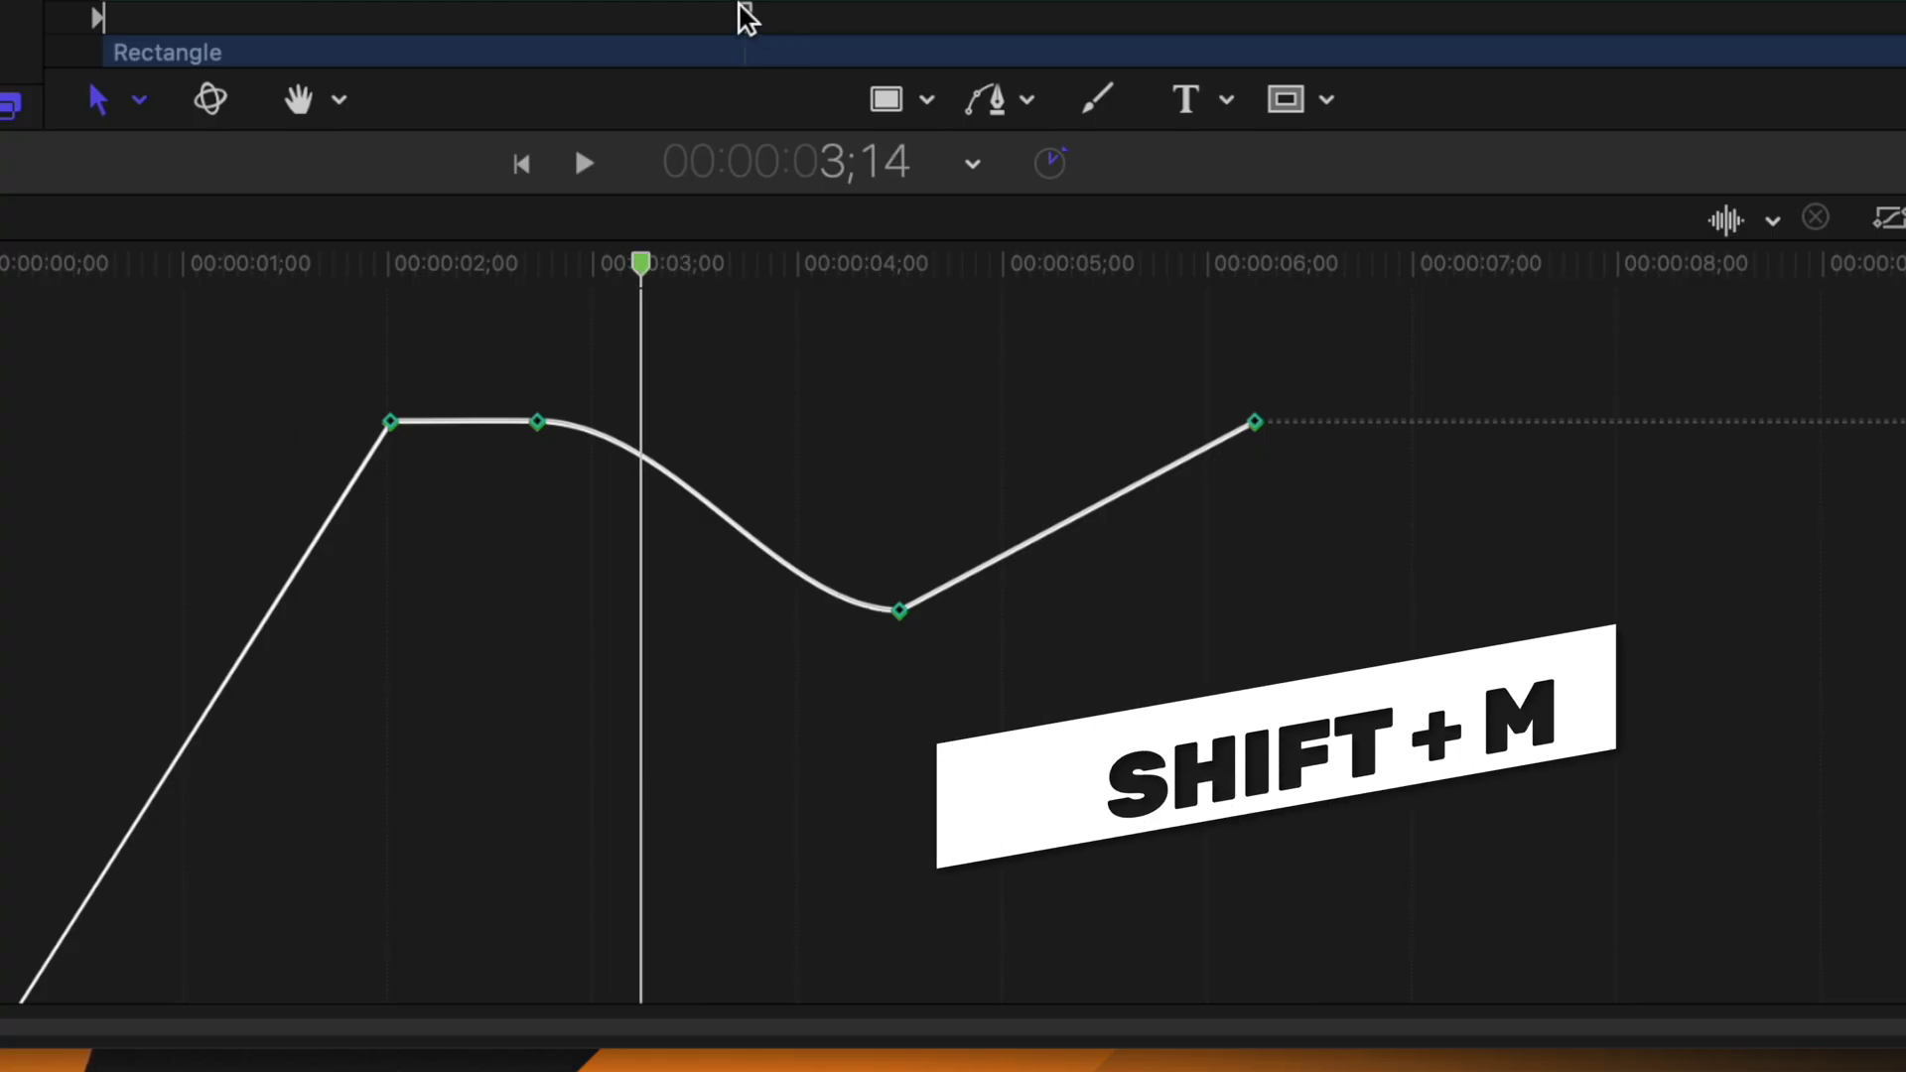
click(684, 16)
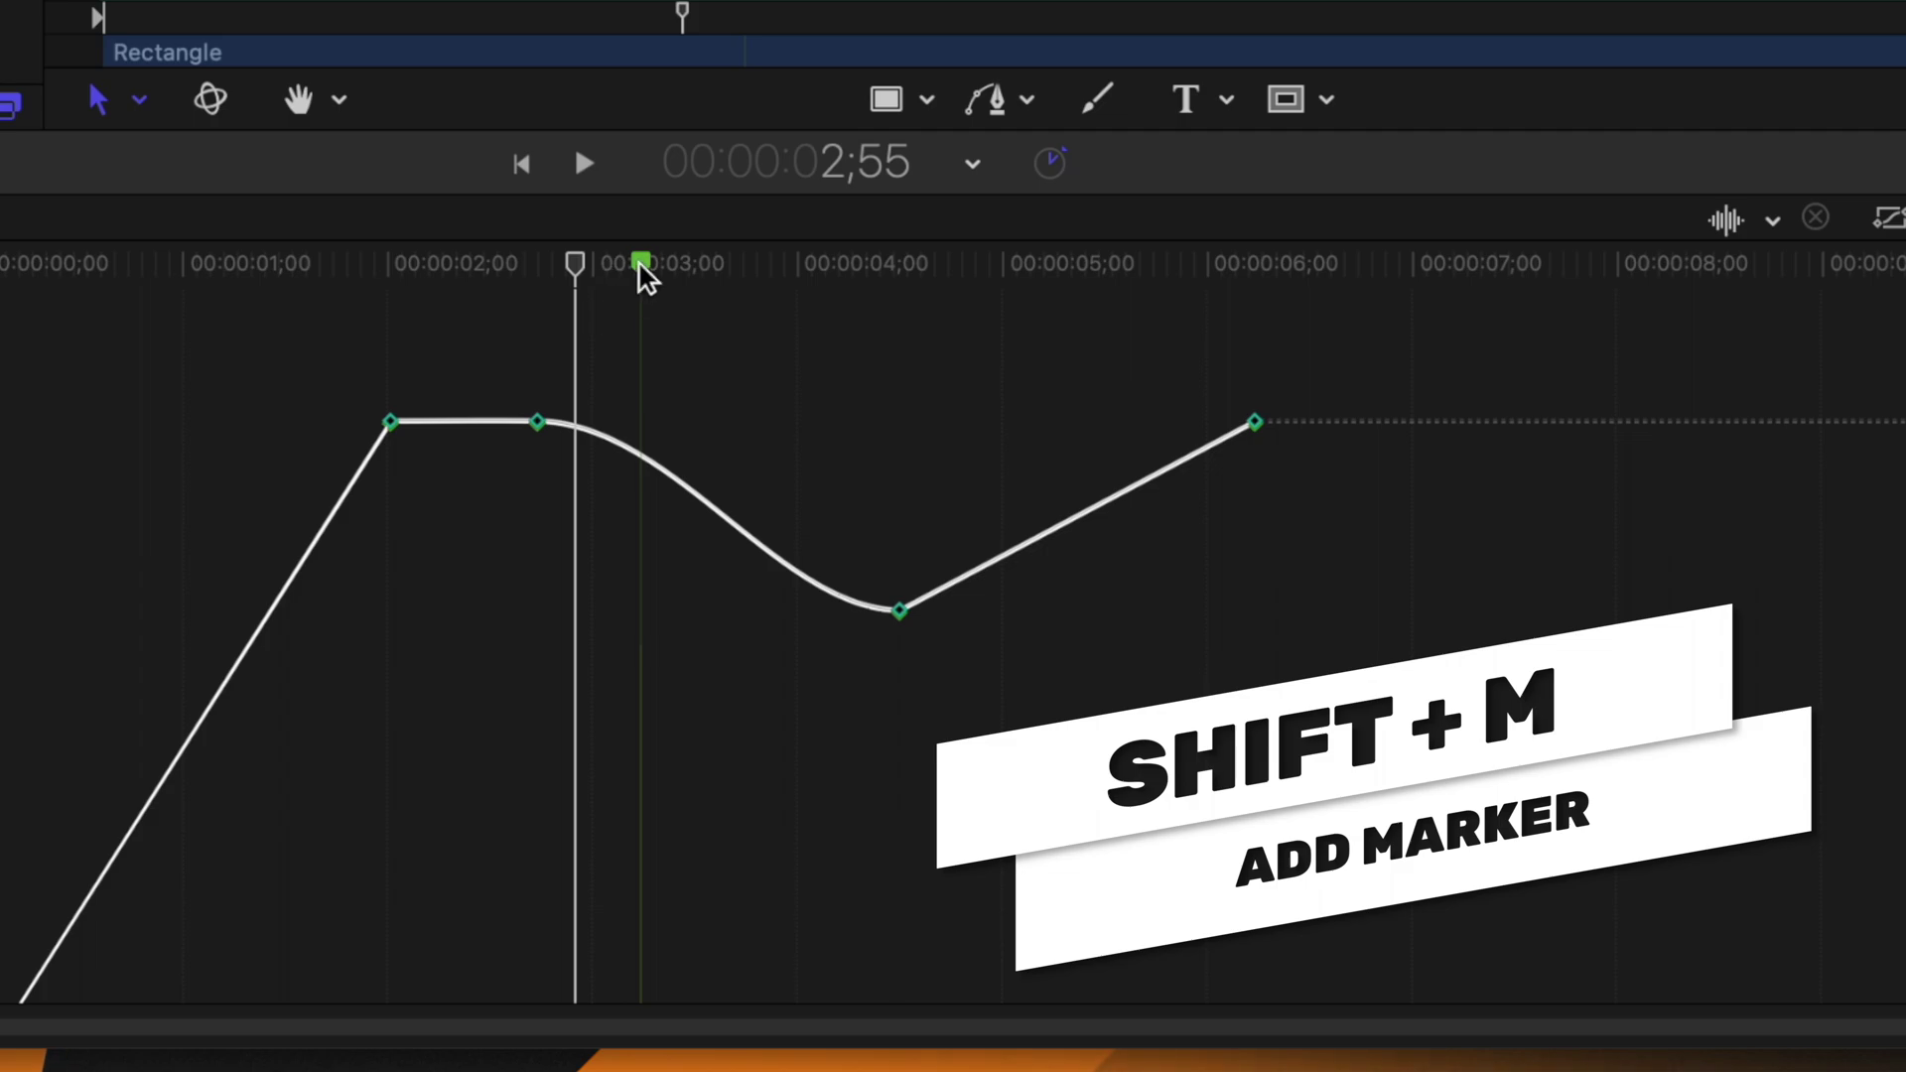
click(930, 16)
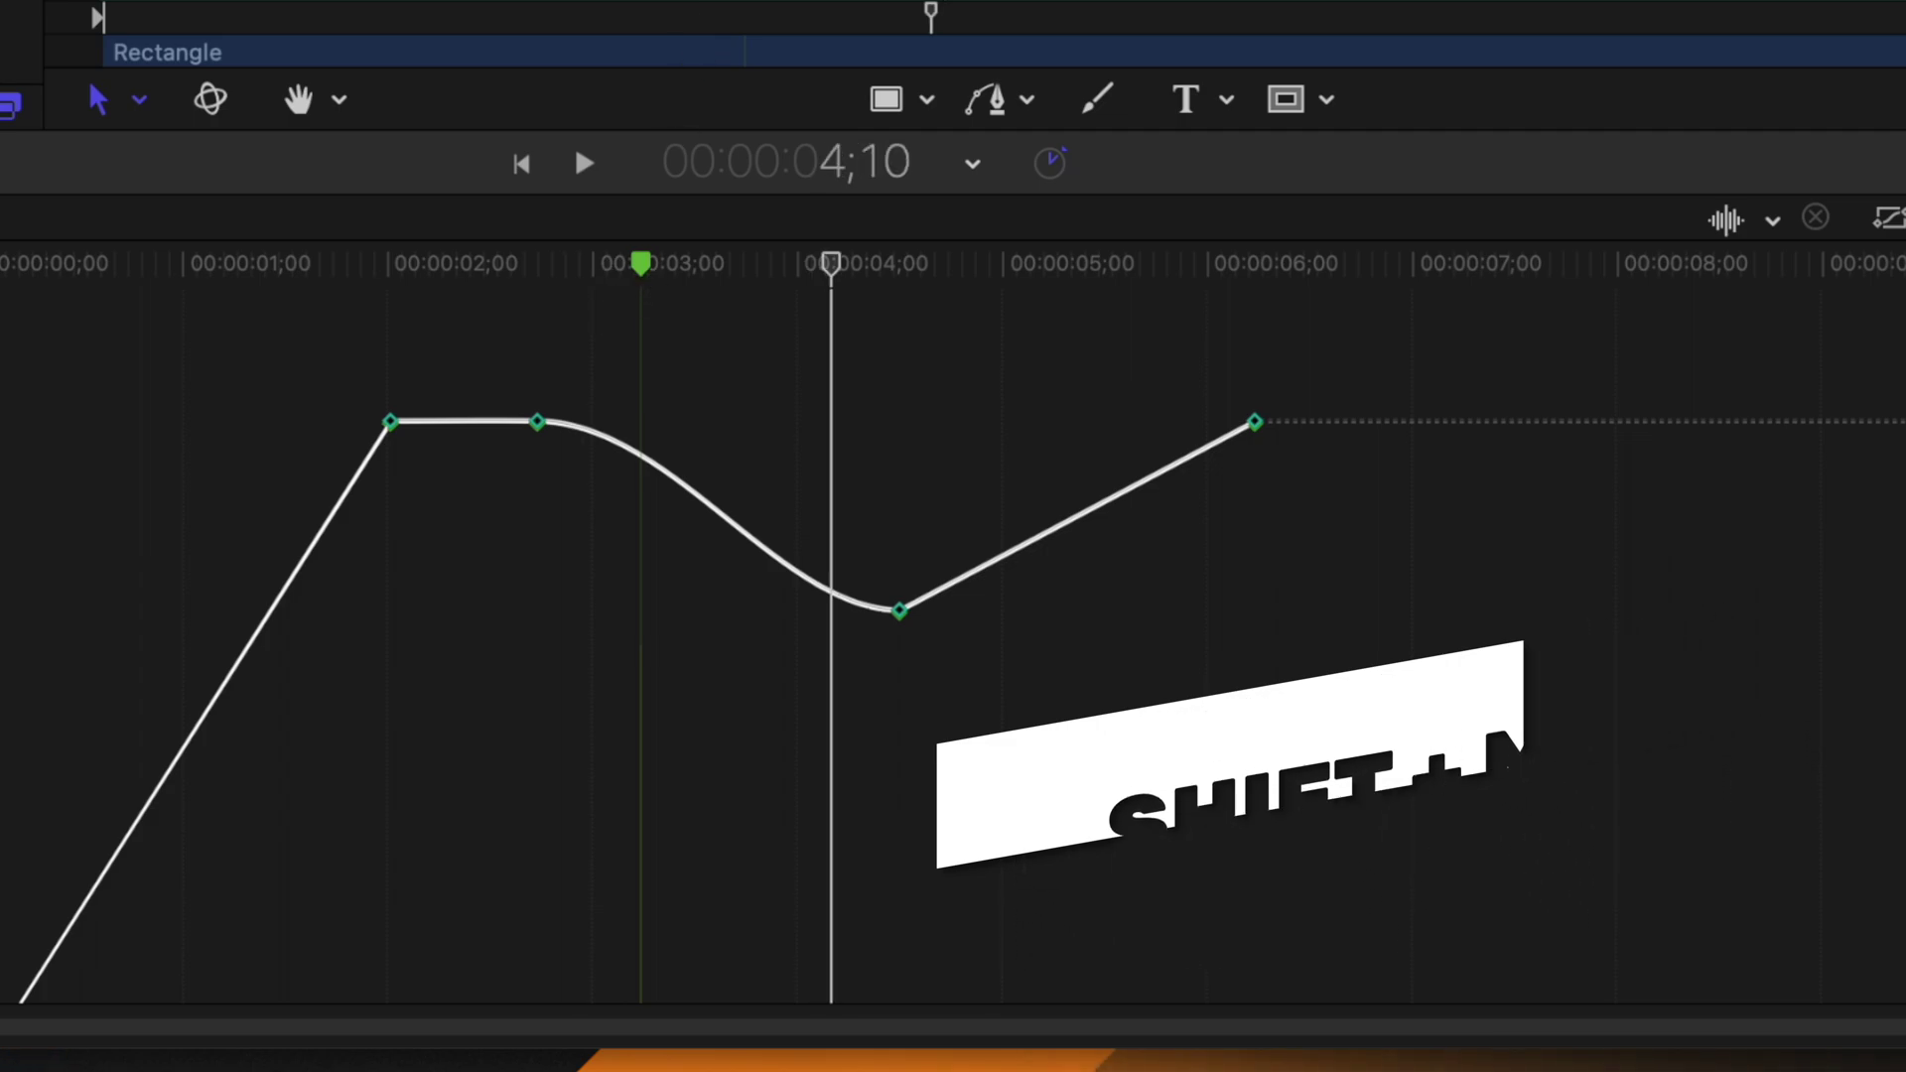
key(shift+m)
click(1057, 18)
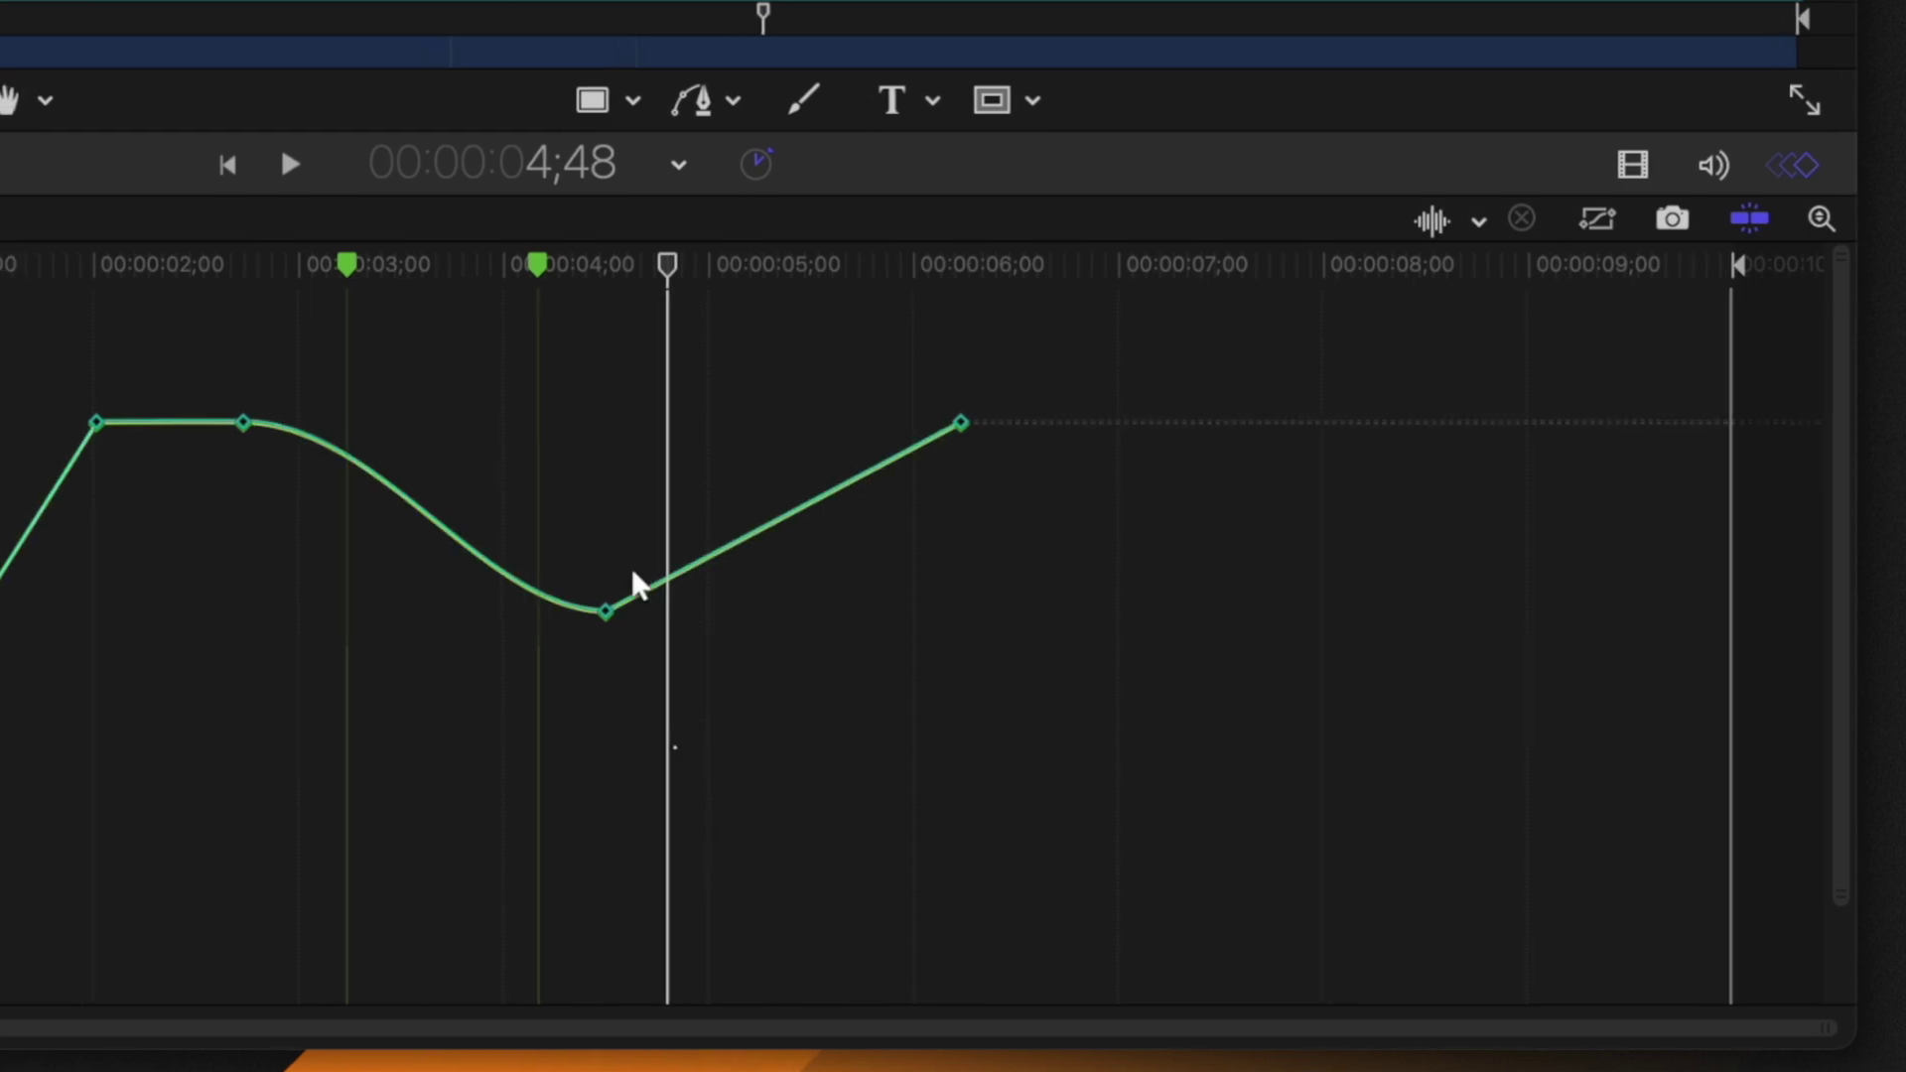
Snap the dip keyframe to the four-second marker and the keyframe before it to the three-second marker, raising the dip.
click(580, 611)
drag(900, 612, 834, 460)
drag(417, 353, 596, 542)
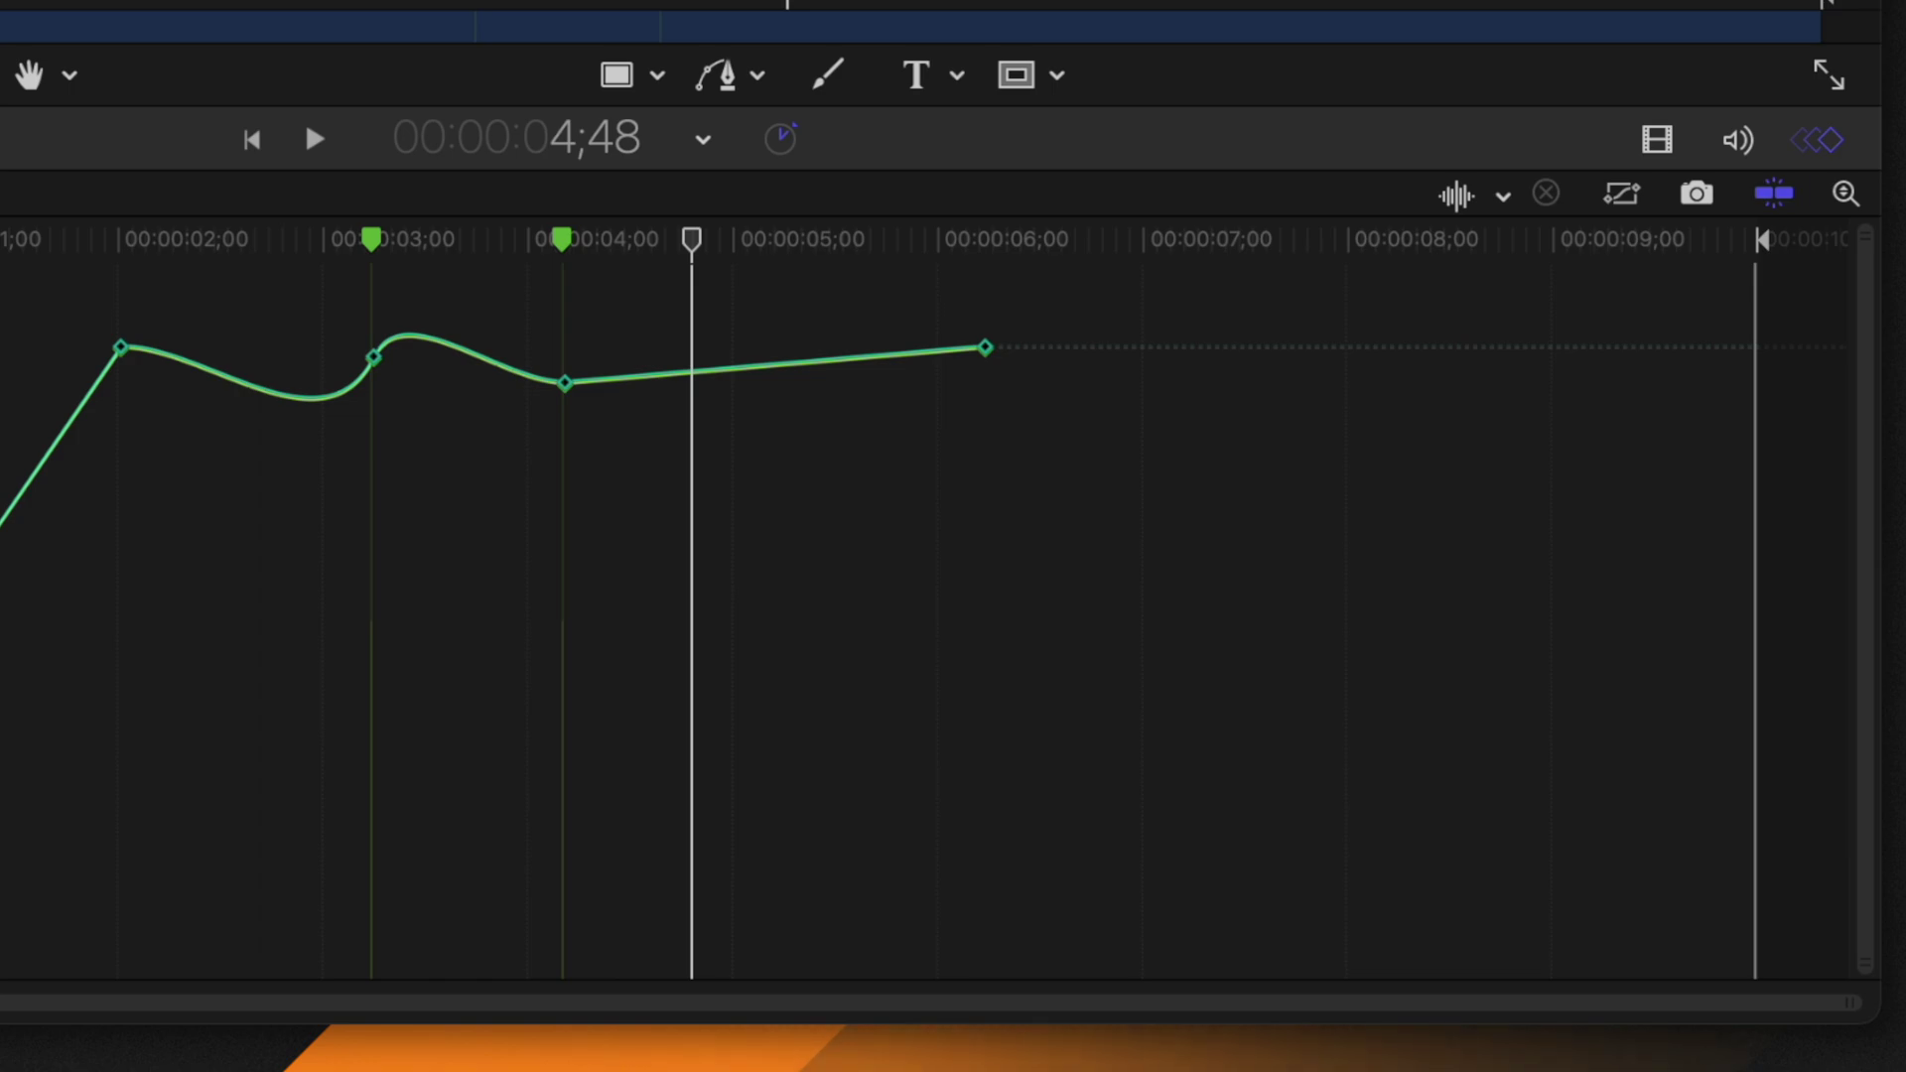
Display the Crack_Skippy_On_The_DL_instrumental_2_56 audio waveform behind the curves and switch the waveform source to Output.
click(1459, 198)
click(1449, 251)
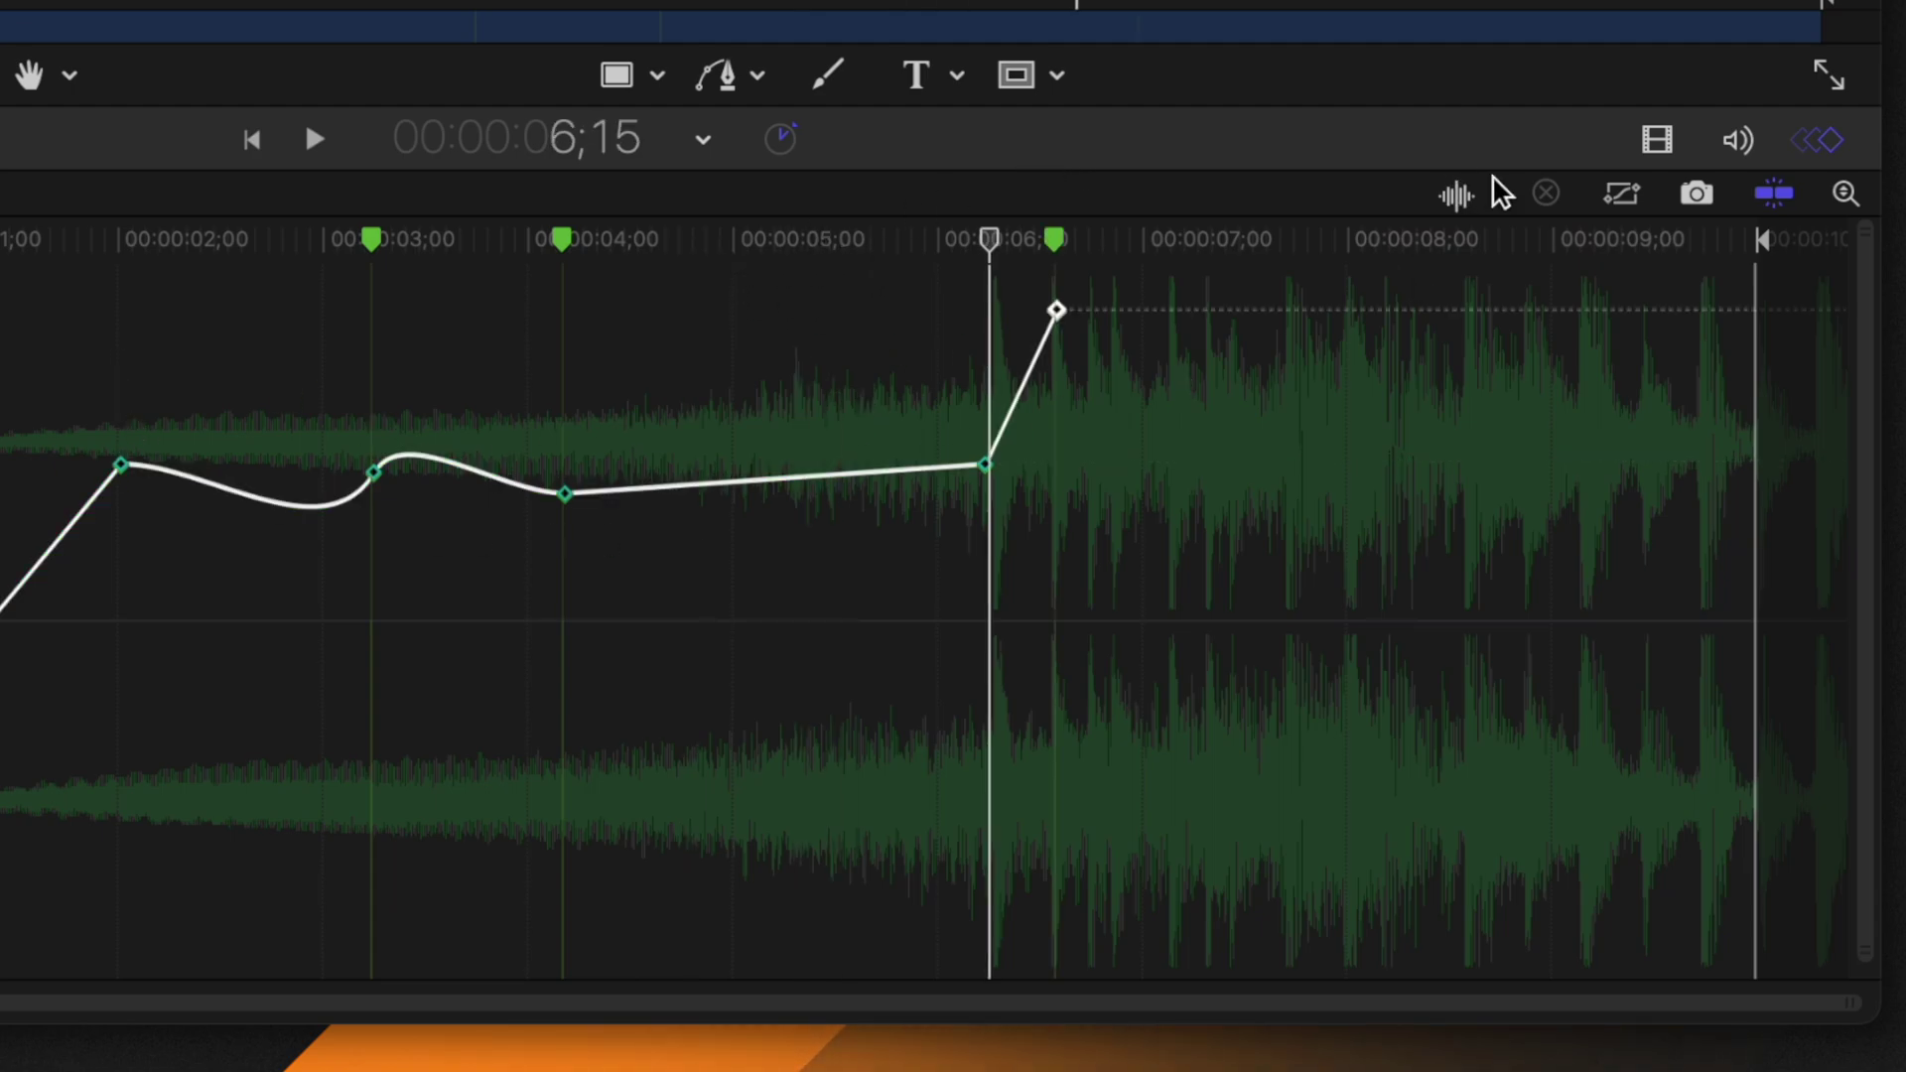
click(1505, 196)
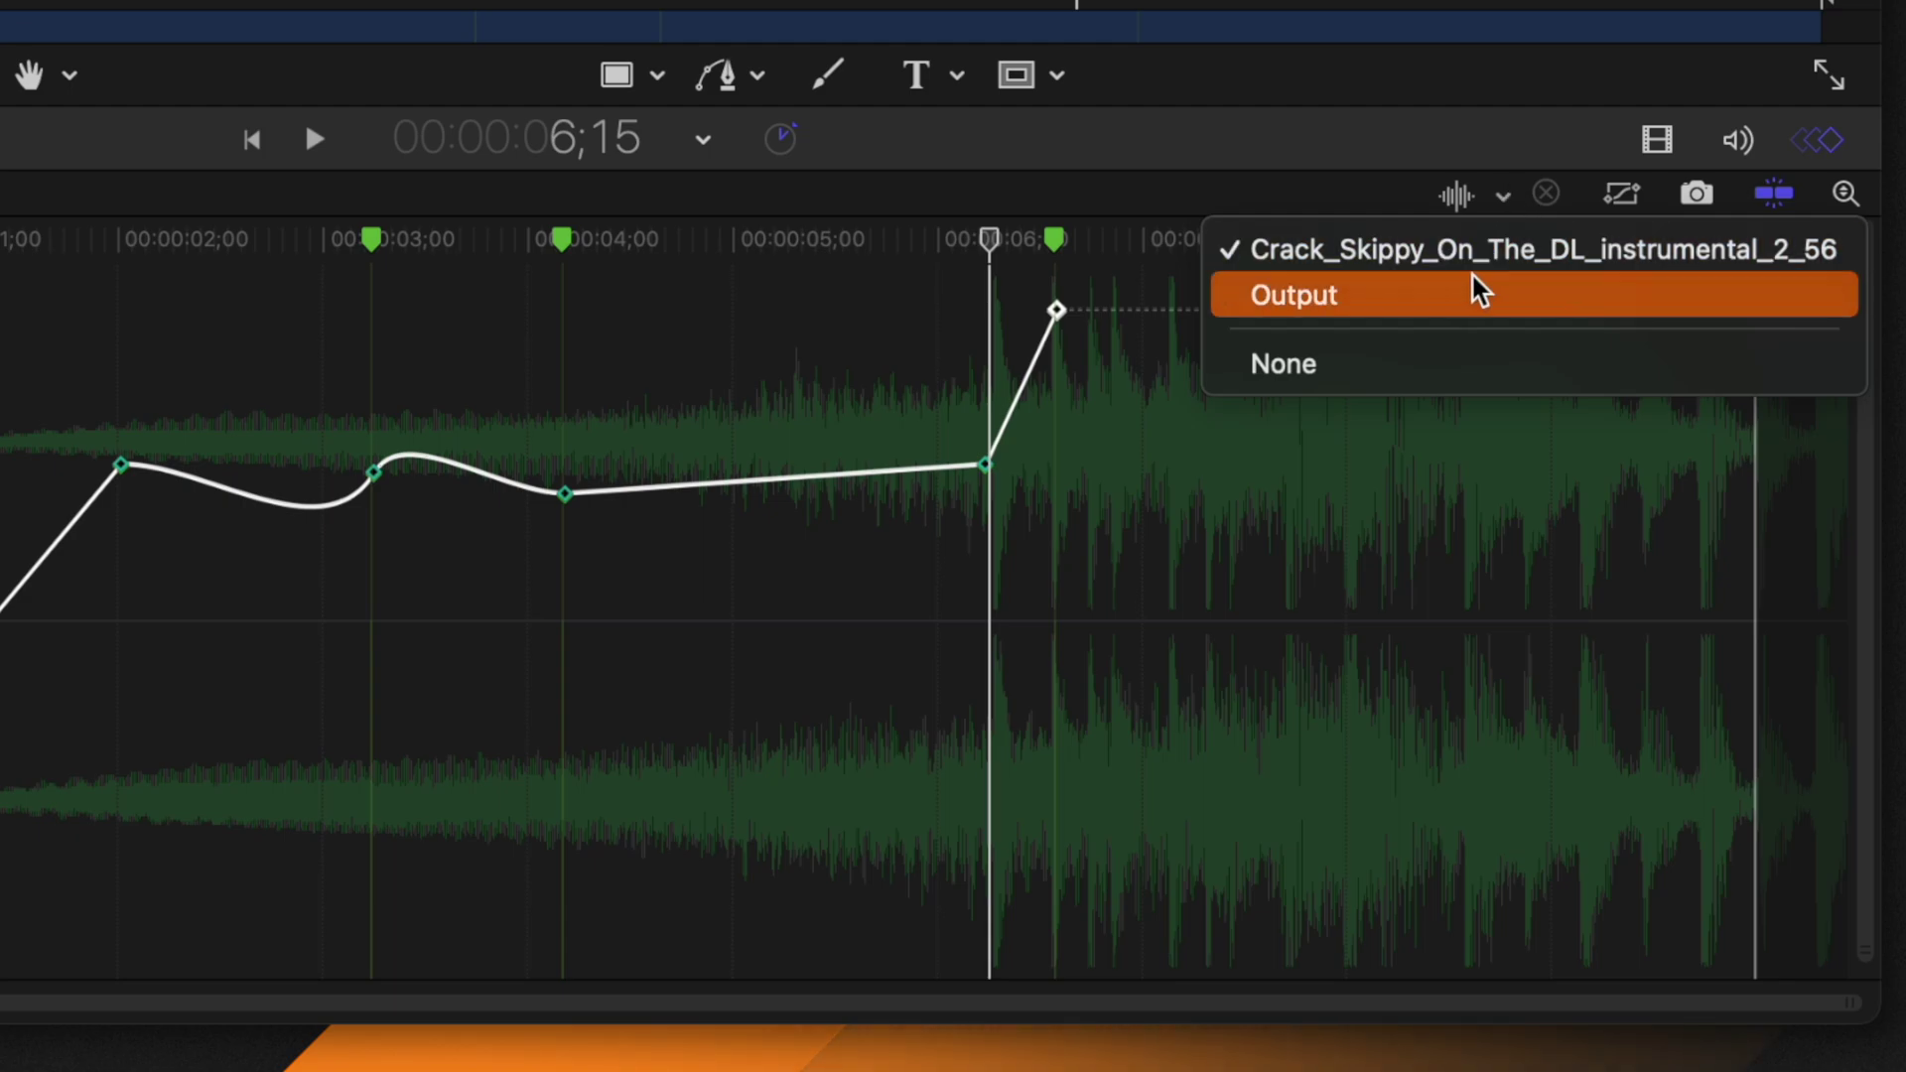
click(1441, 310)
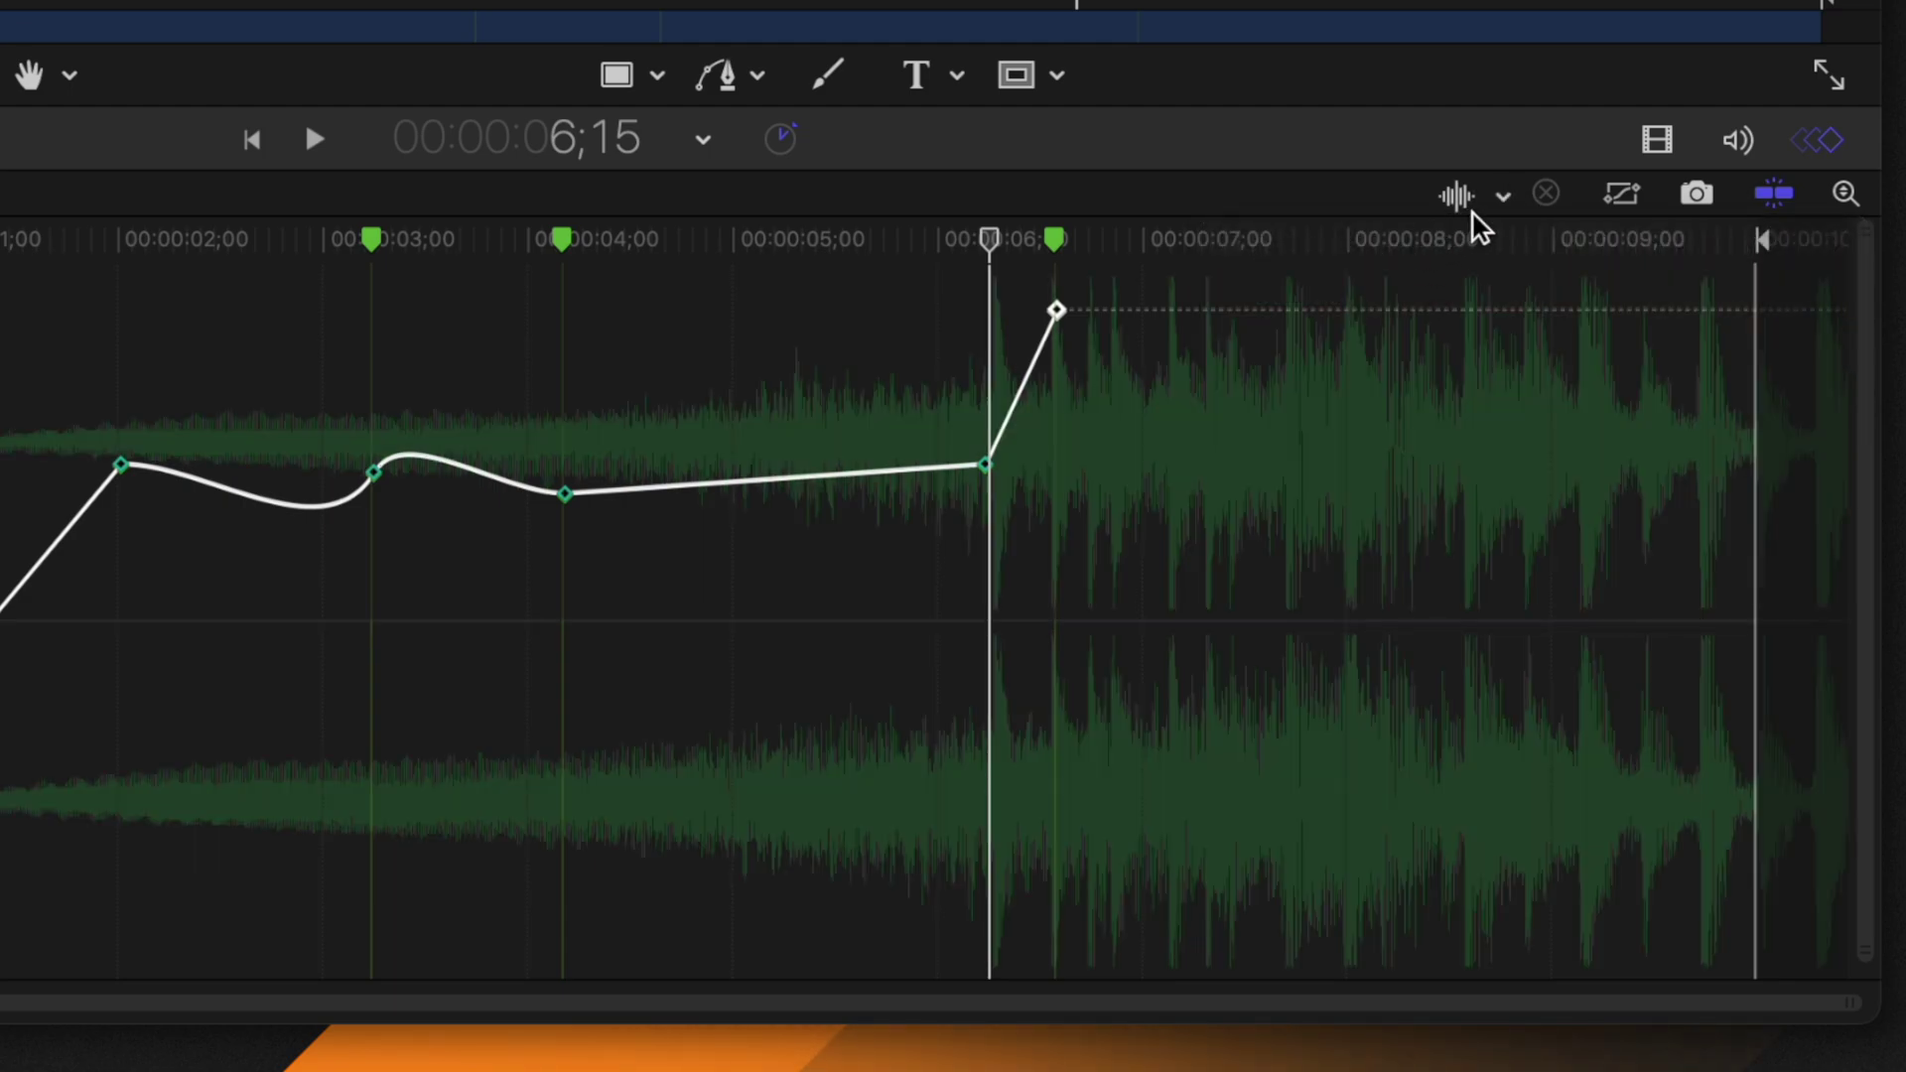
Set the audio waveform to None and move the playhead to 00:00:01;51.
click(1503, 196)
click(1446, 365)
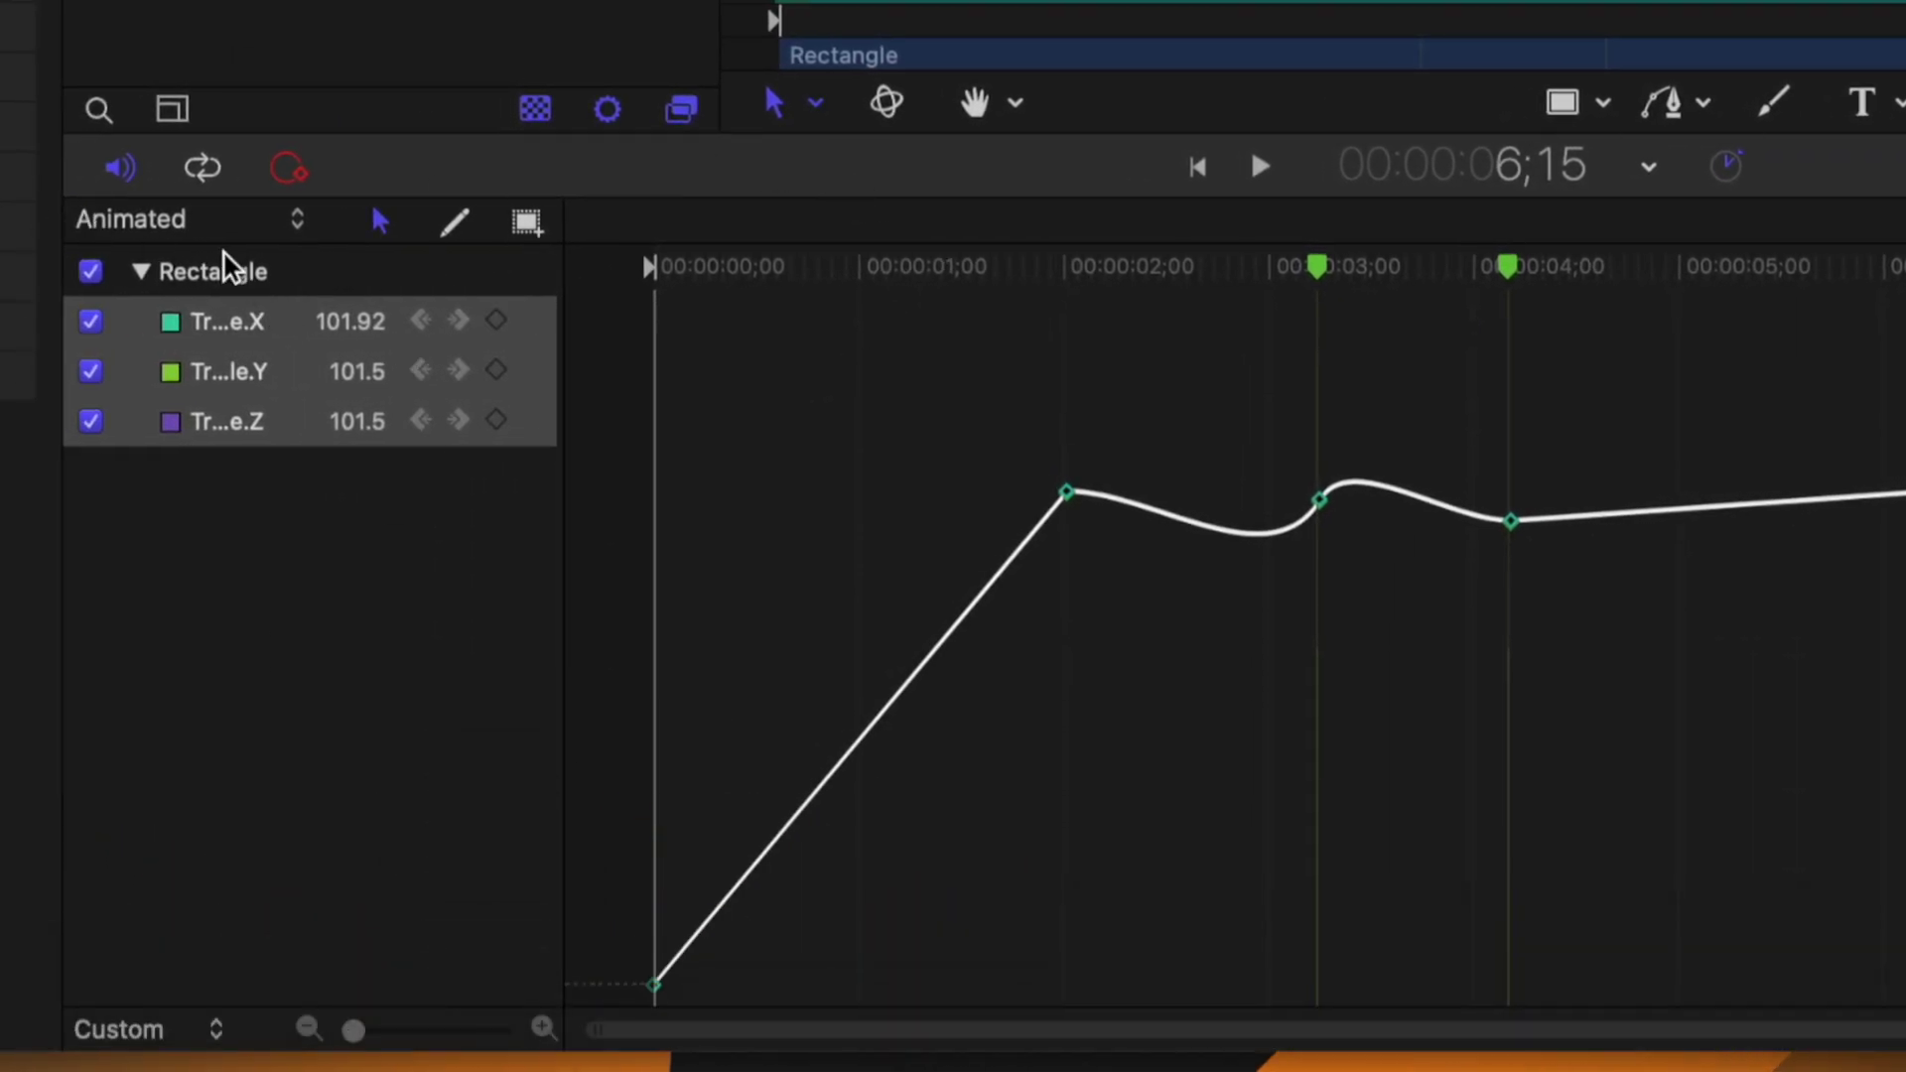
drag(1112, 276, 1032, 268)
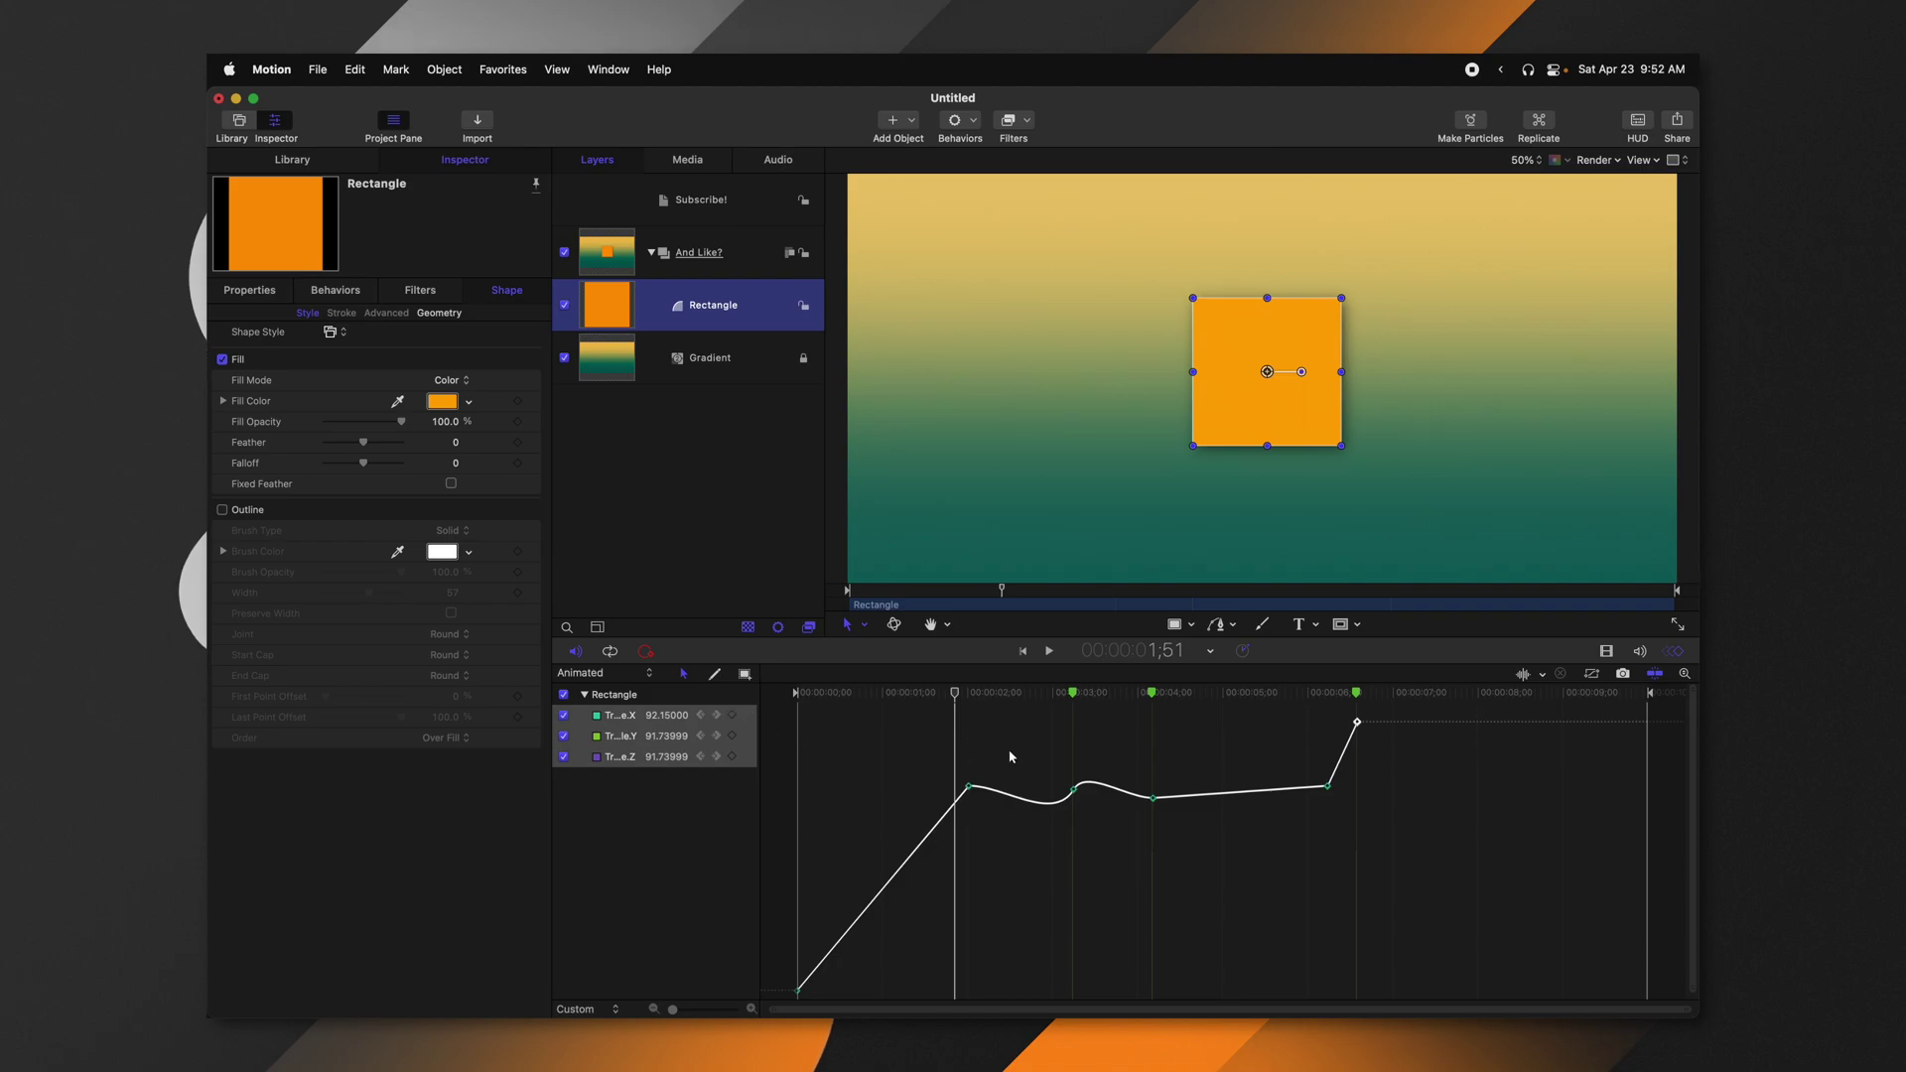
List only the rectangle's modified parameters and move the playhead to 00:00:01;30.
click(619, 674)
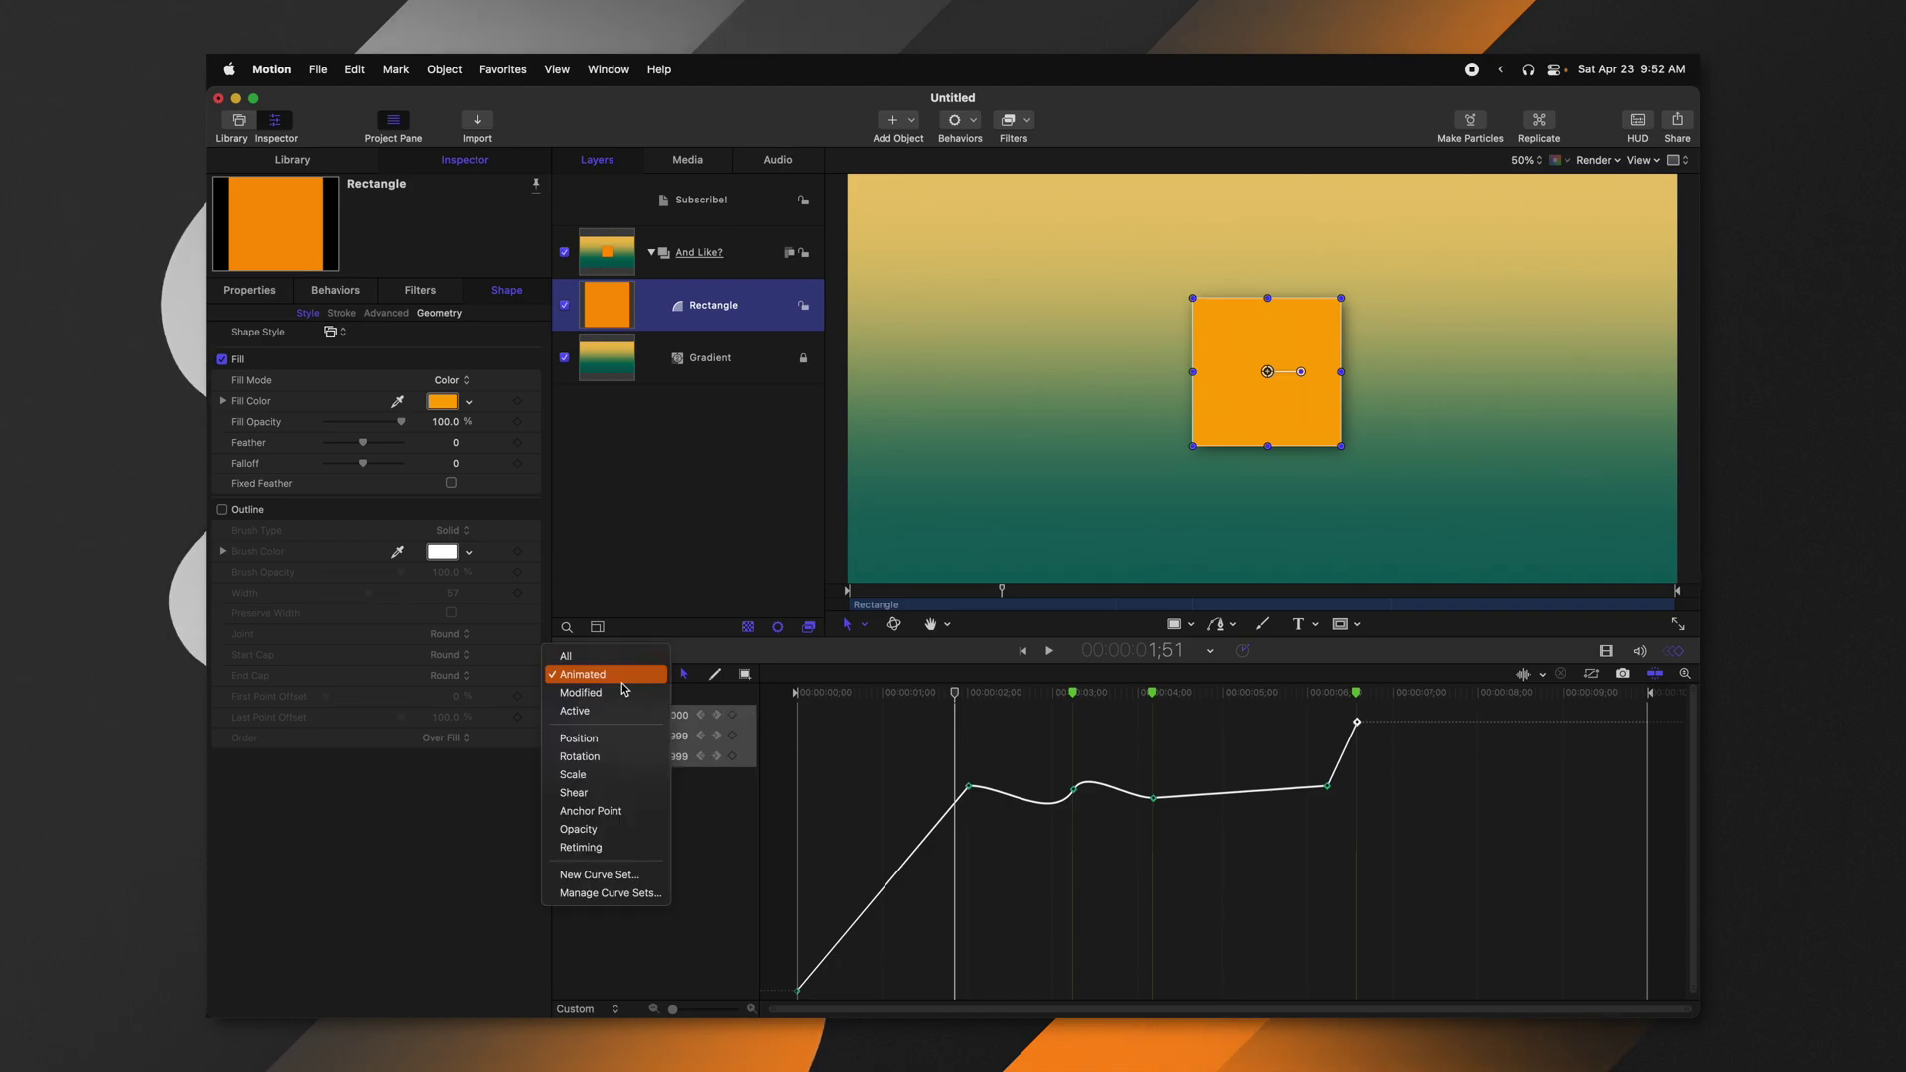
click(623, 692)
drag(953, 693, 925, 711)
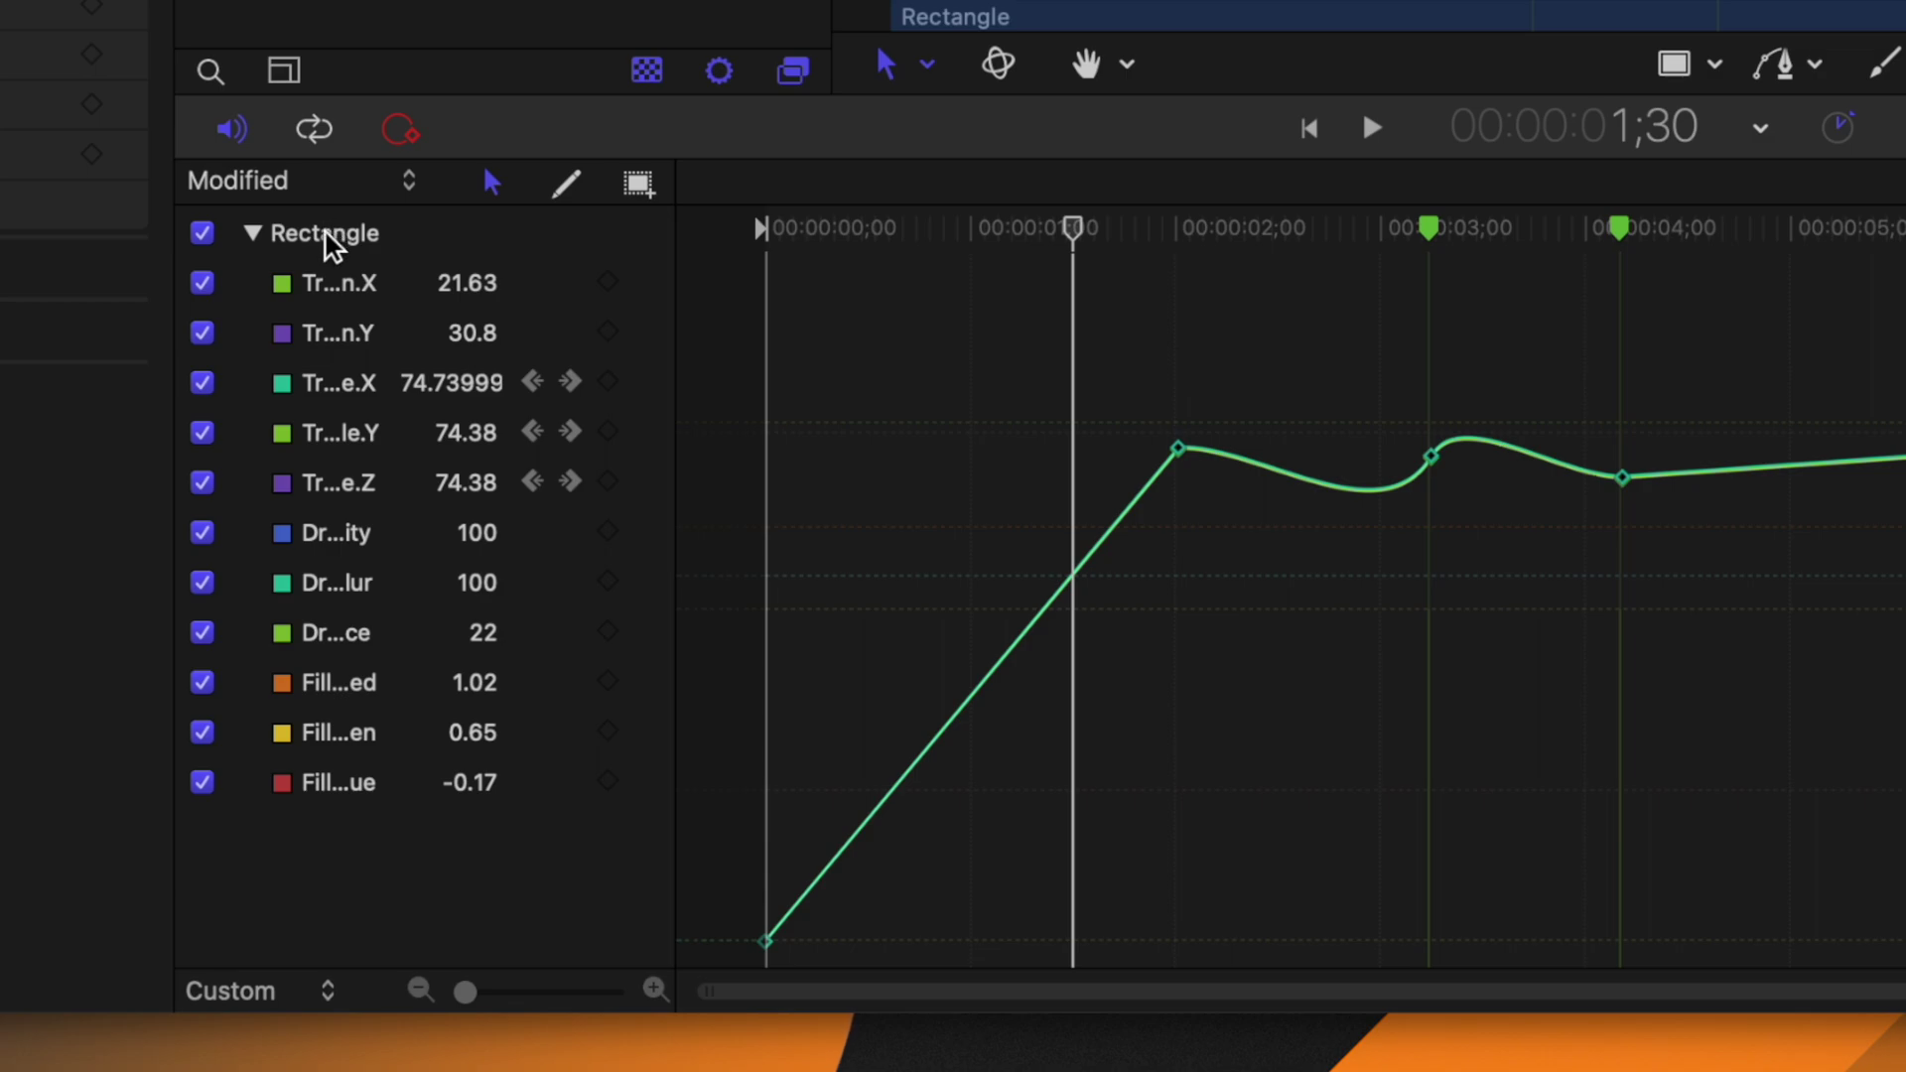
List all of the rectangle's parameters and look through the complete list.
click(315, 184)
click(319, 110)
scroll(417, 540, down, 5)
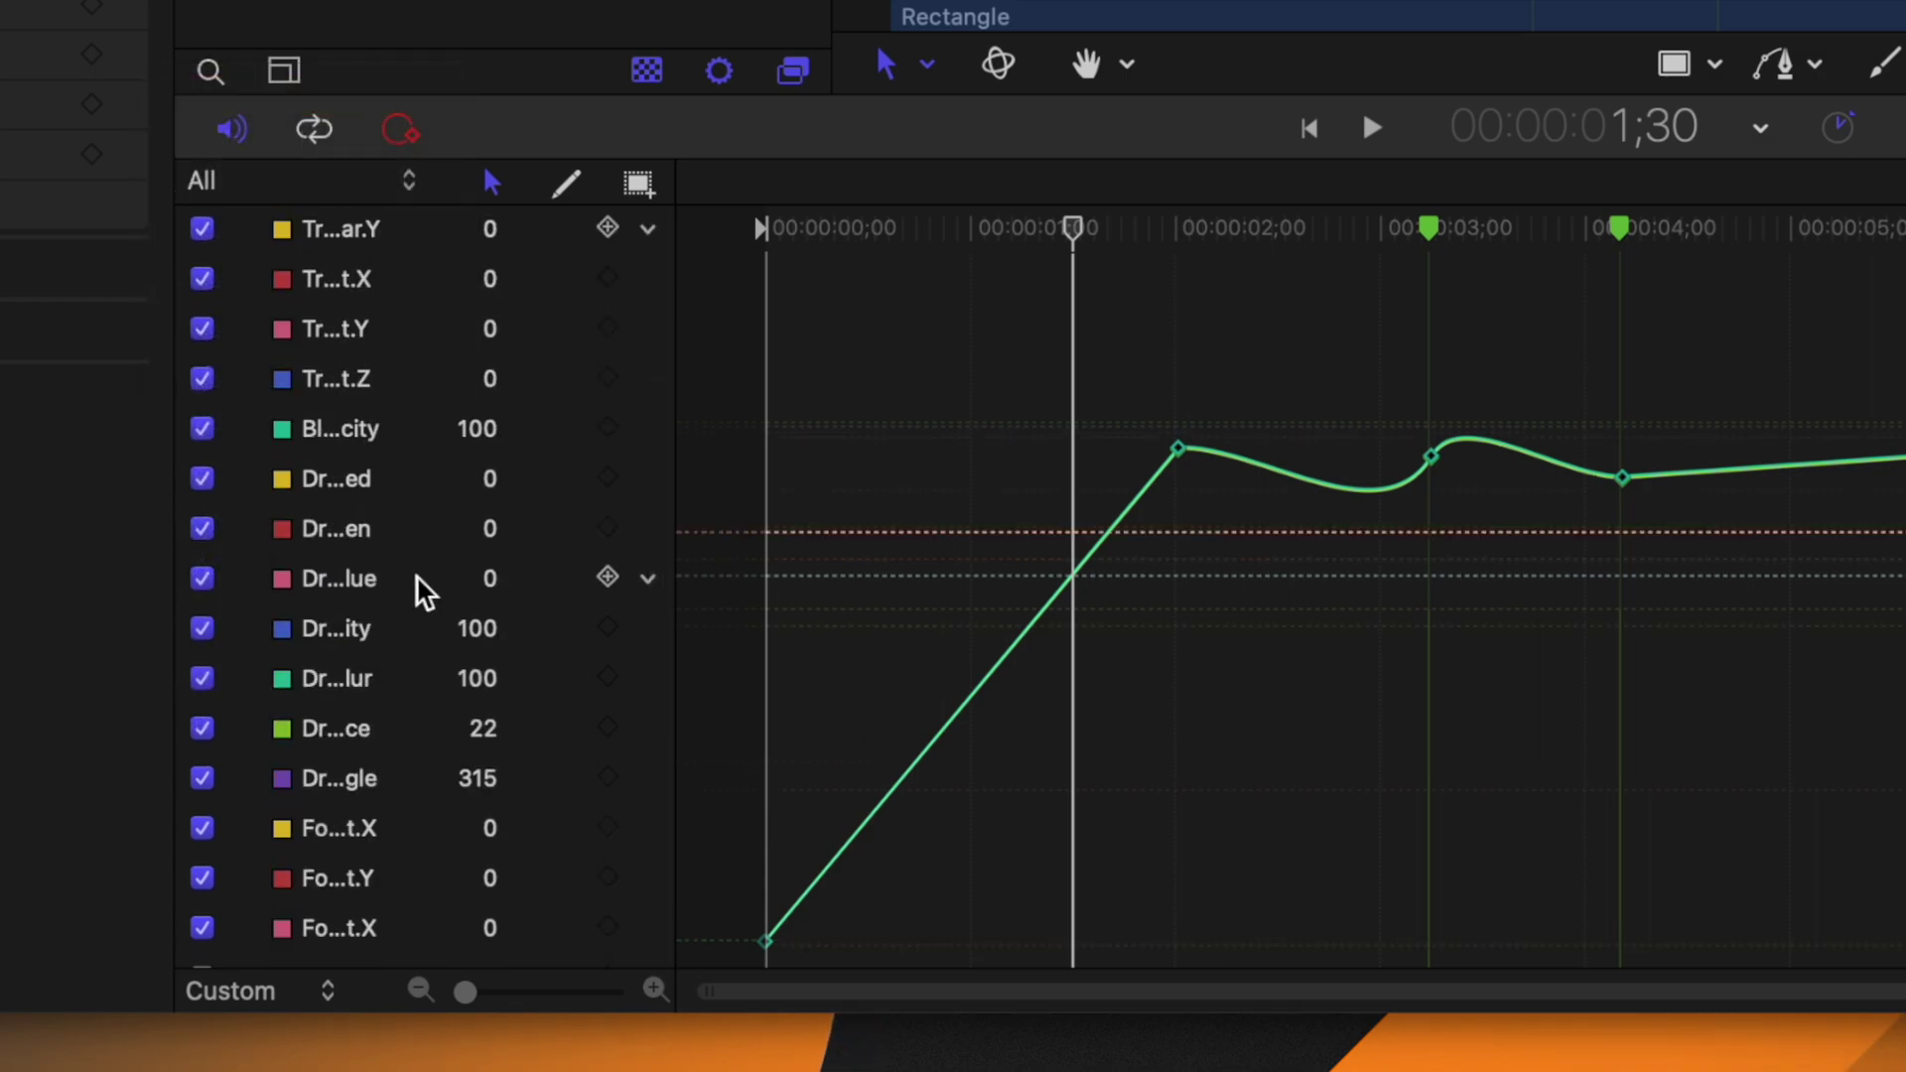
scroll(425, 593, down, 12)
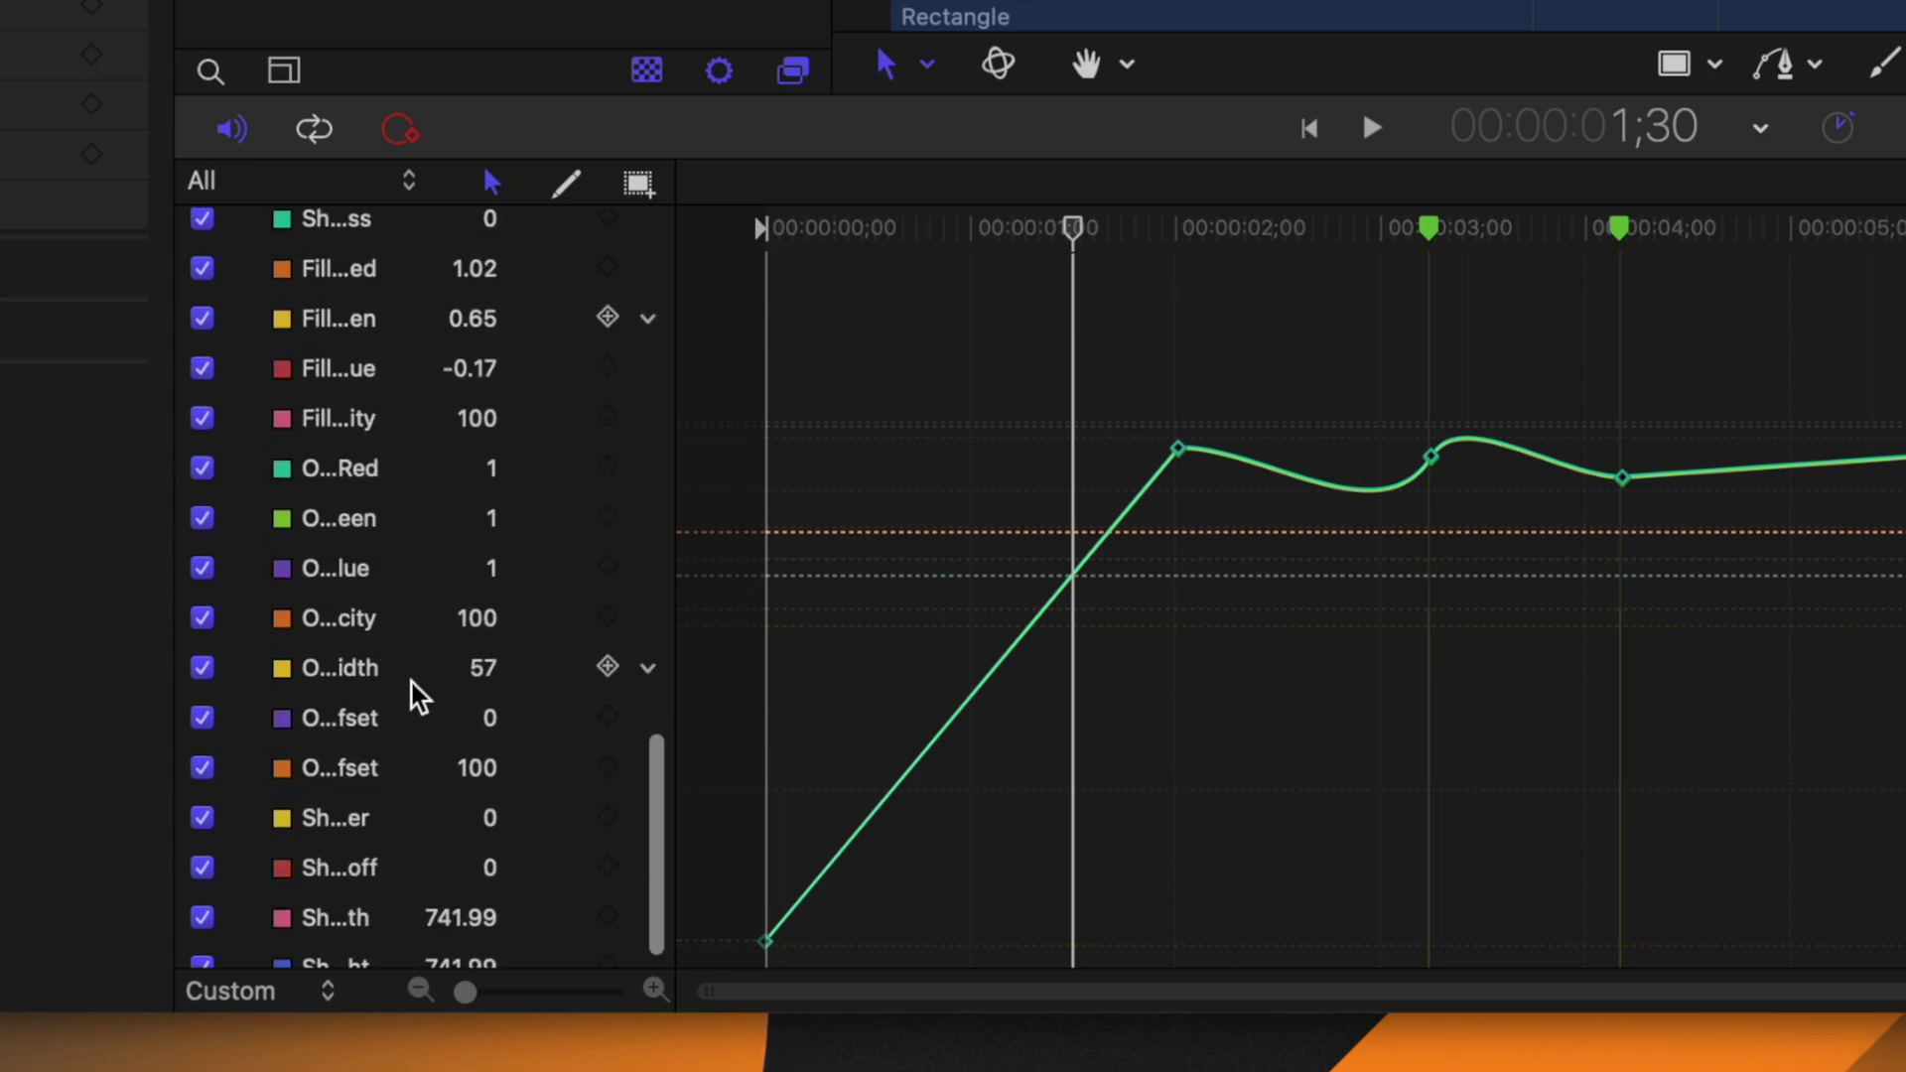
scroll(412, 689, up, 15)
scroll(340, 221, down, 5)
scroll(413, 578, up, 8)
Limit the list to active parameters and rotate the rectangle in the canvas to about -34.87° at frame 47, selecting its Z rotation curve.
click(272, 195)
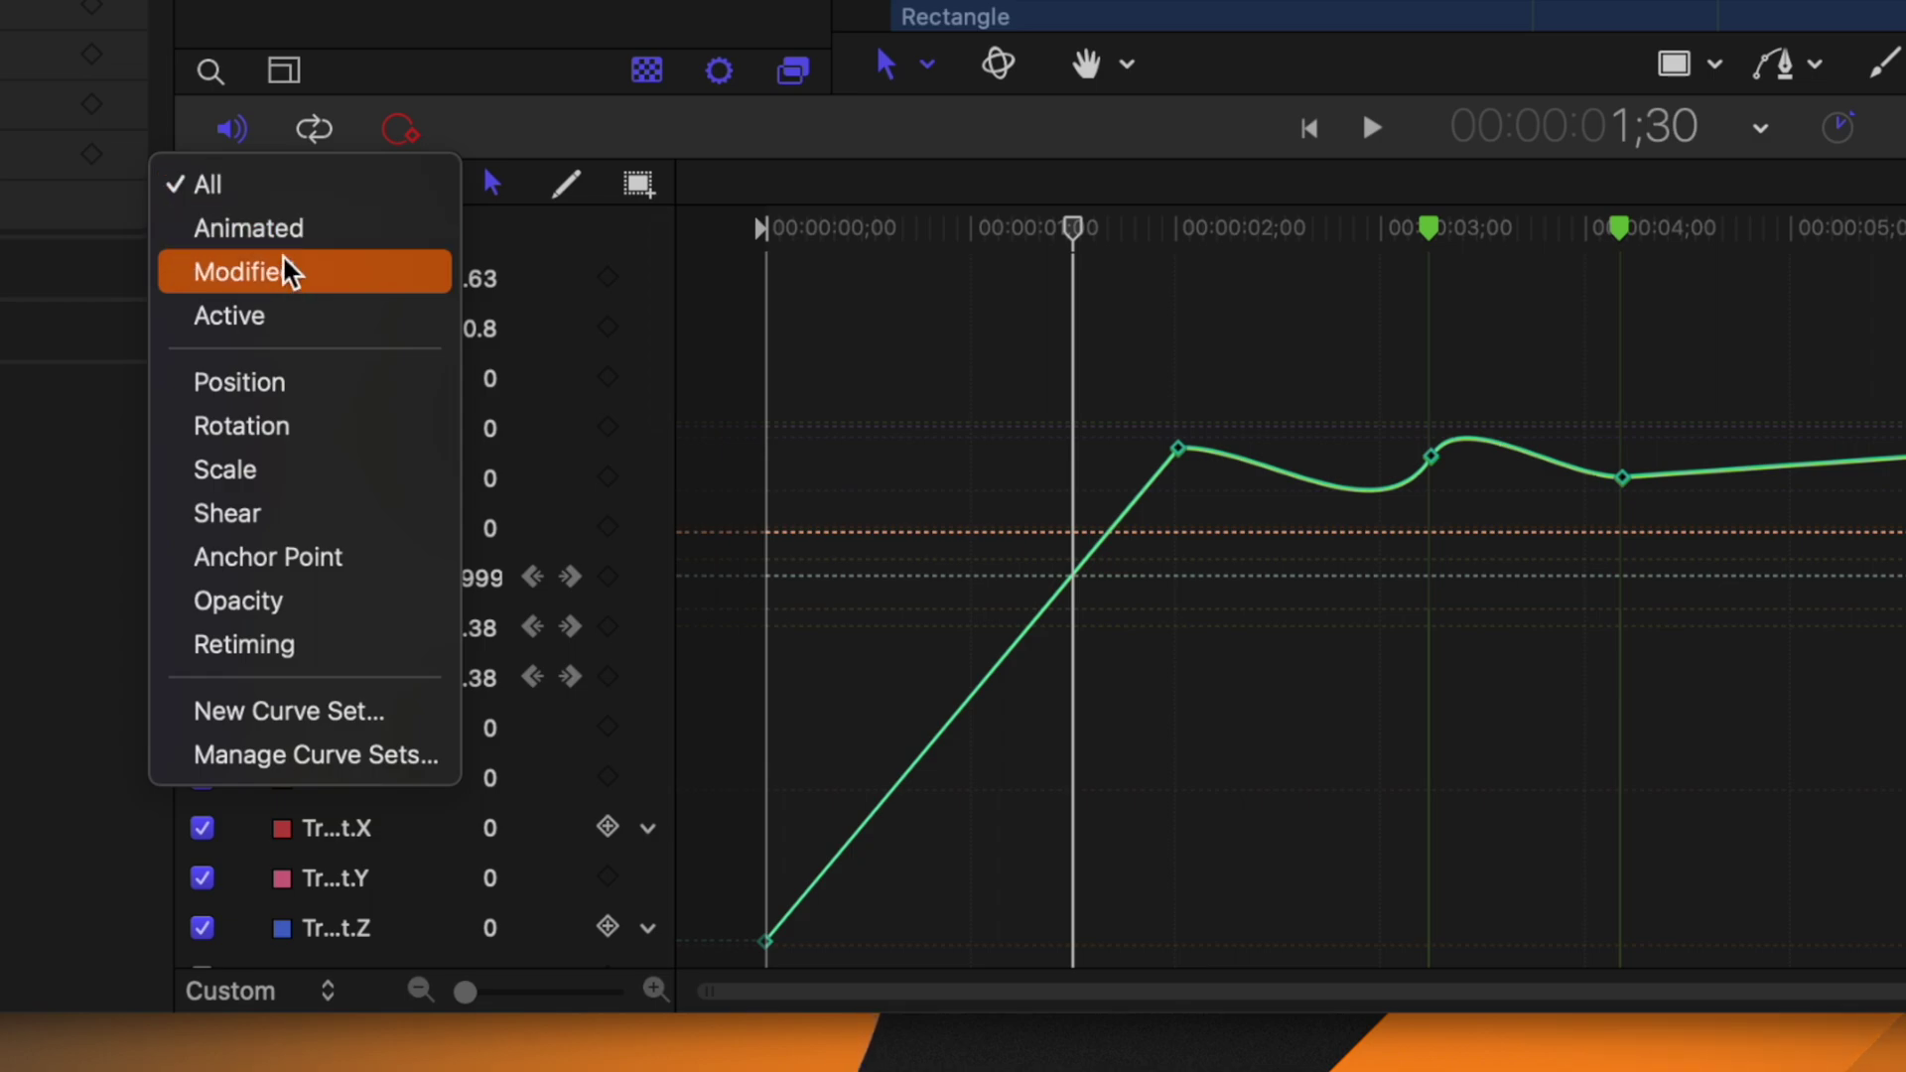
click(293, 315)
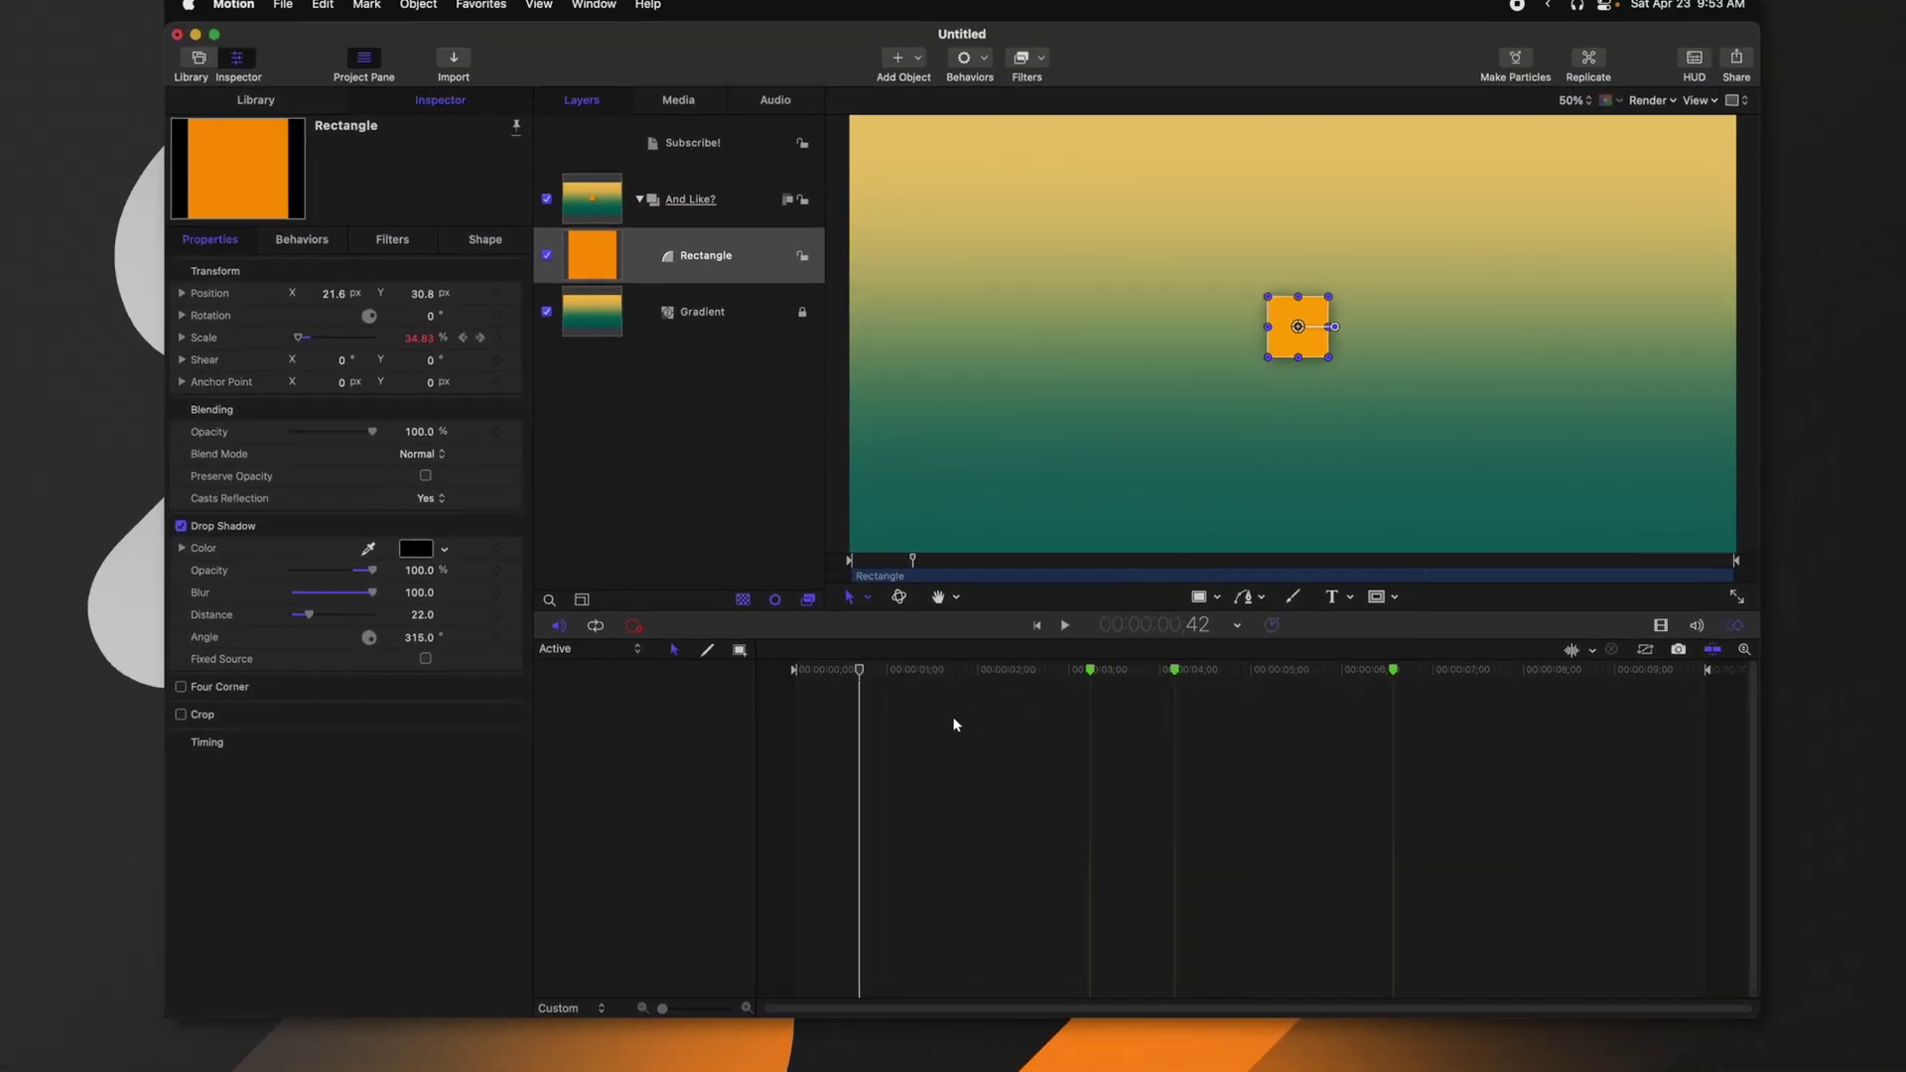
click(1025, 239)
drag(905, 697, 867, 696)
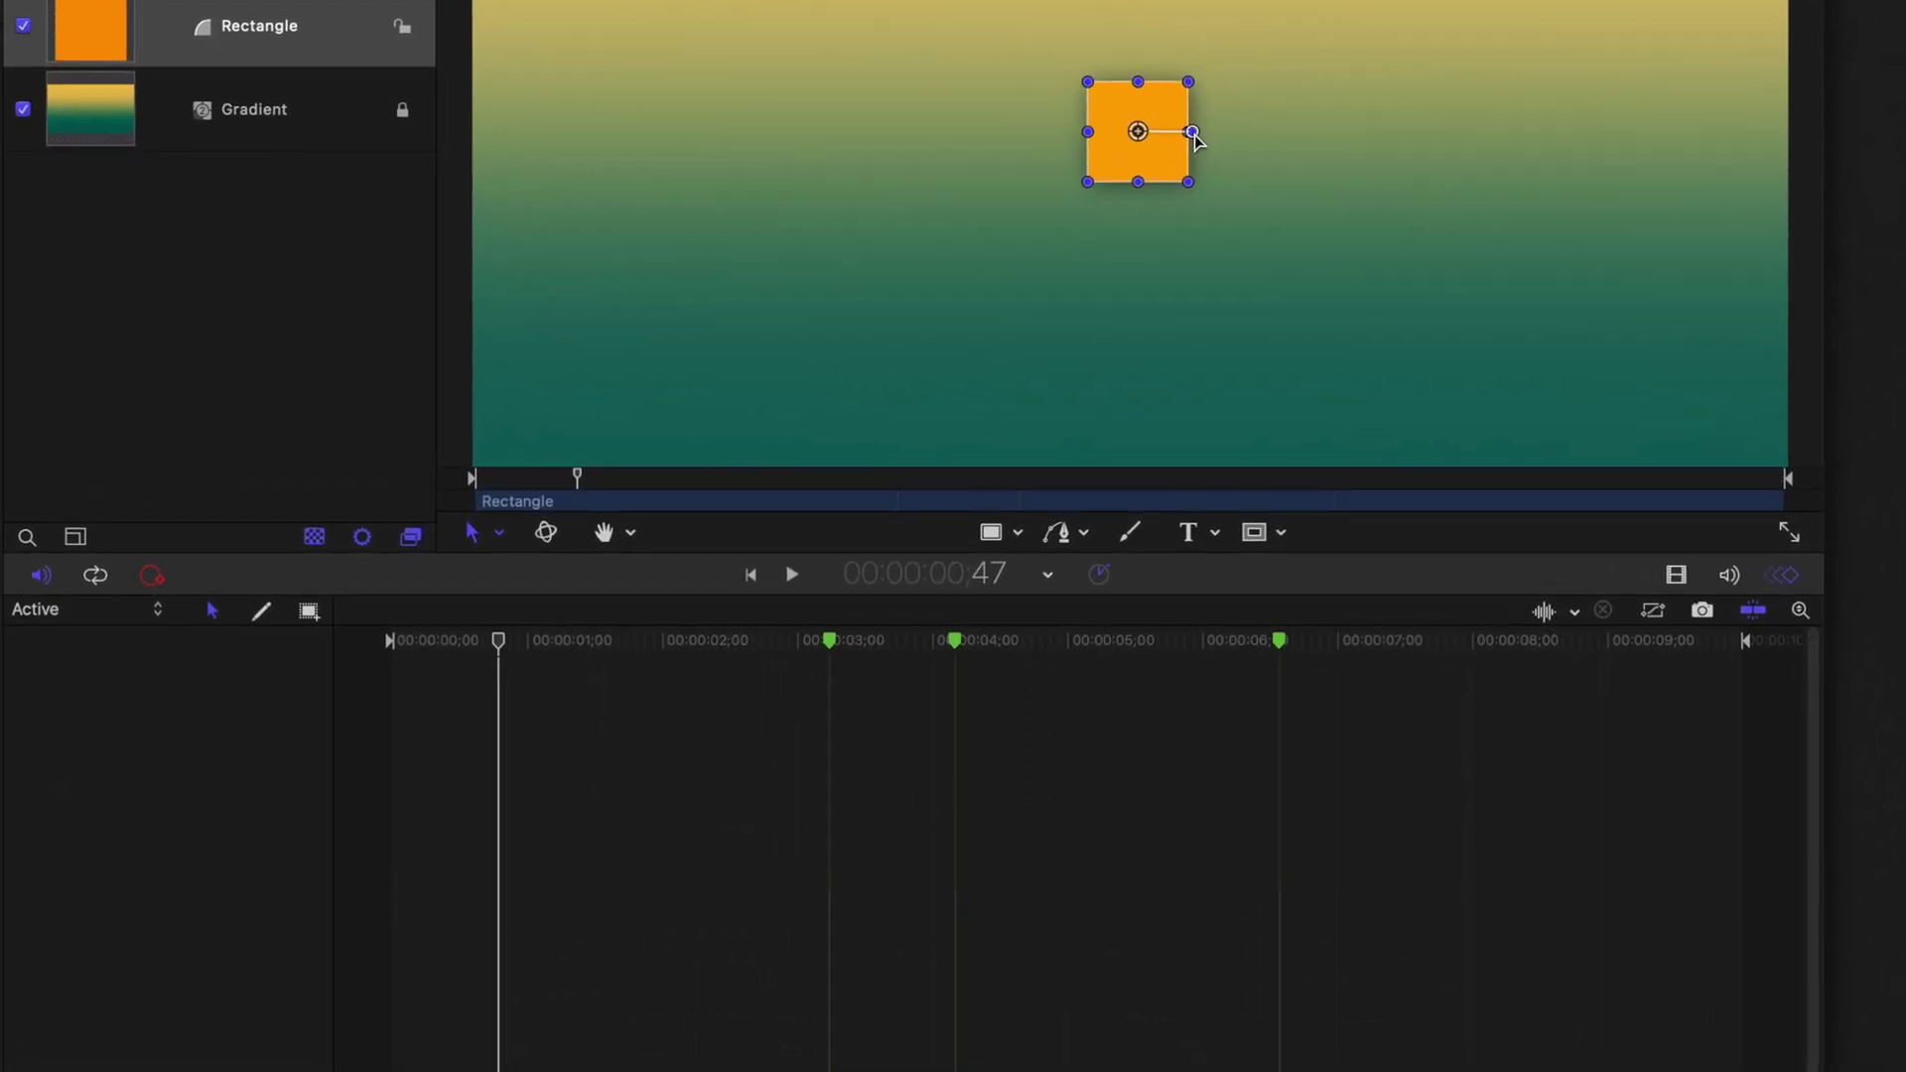
drag(1192, 133, 1189, 172)
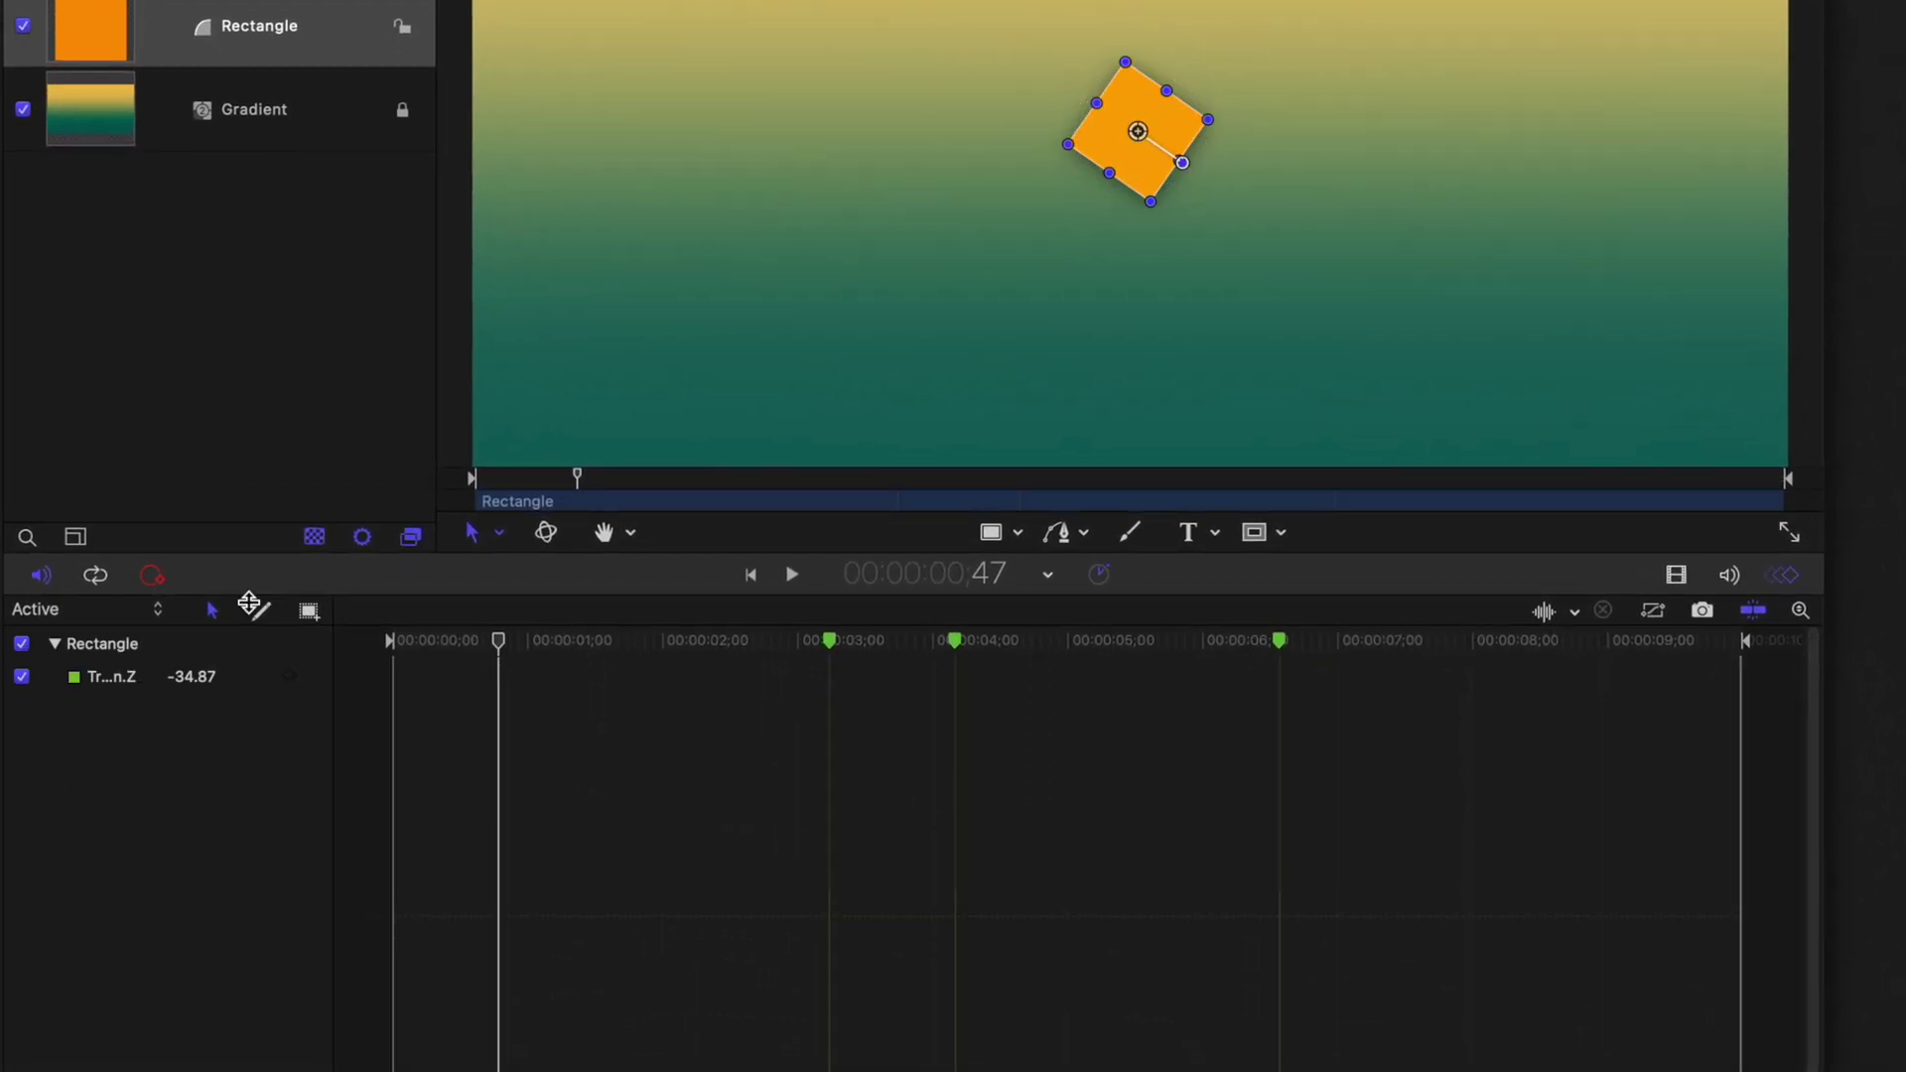
click(128, 685)
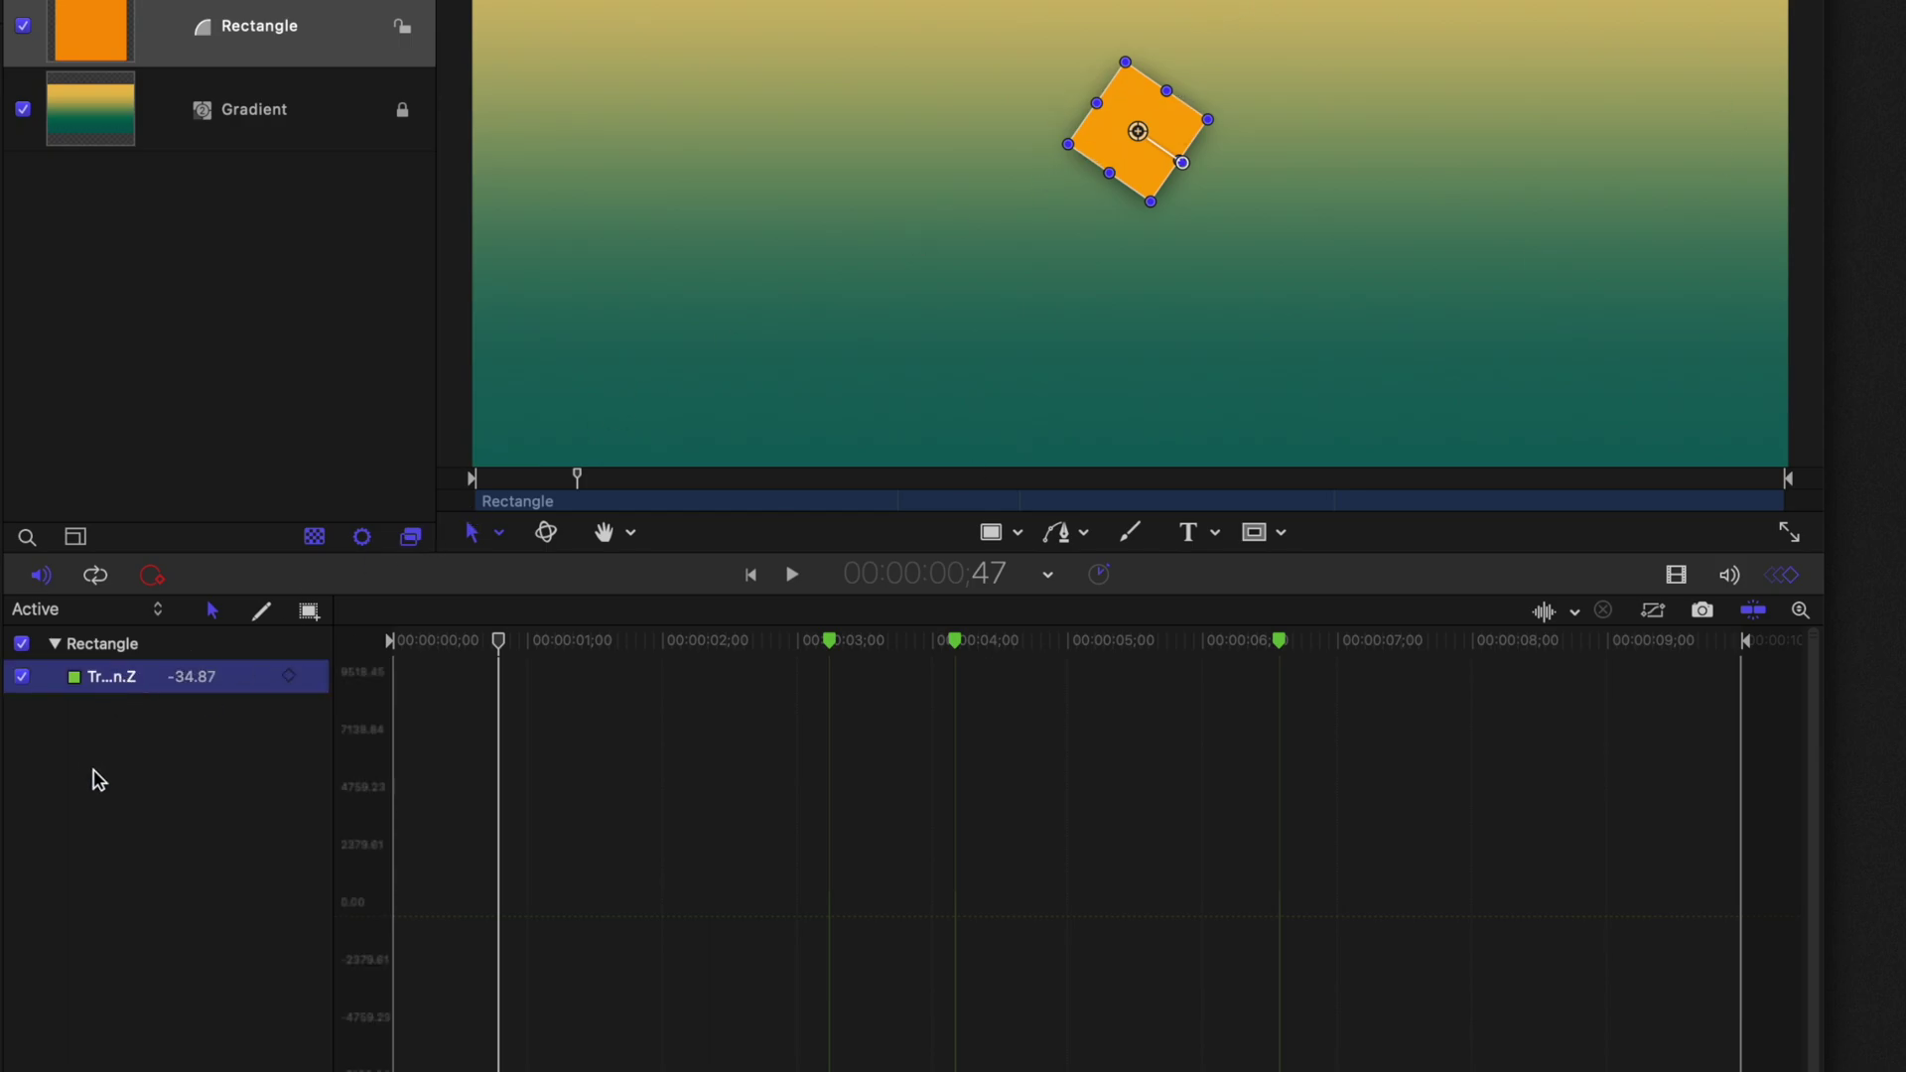
Set up a curve set named Position Rotation, add the Rotation parameter to it, and move the playhead to 00:00:01;50.
click(93, 608)
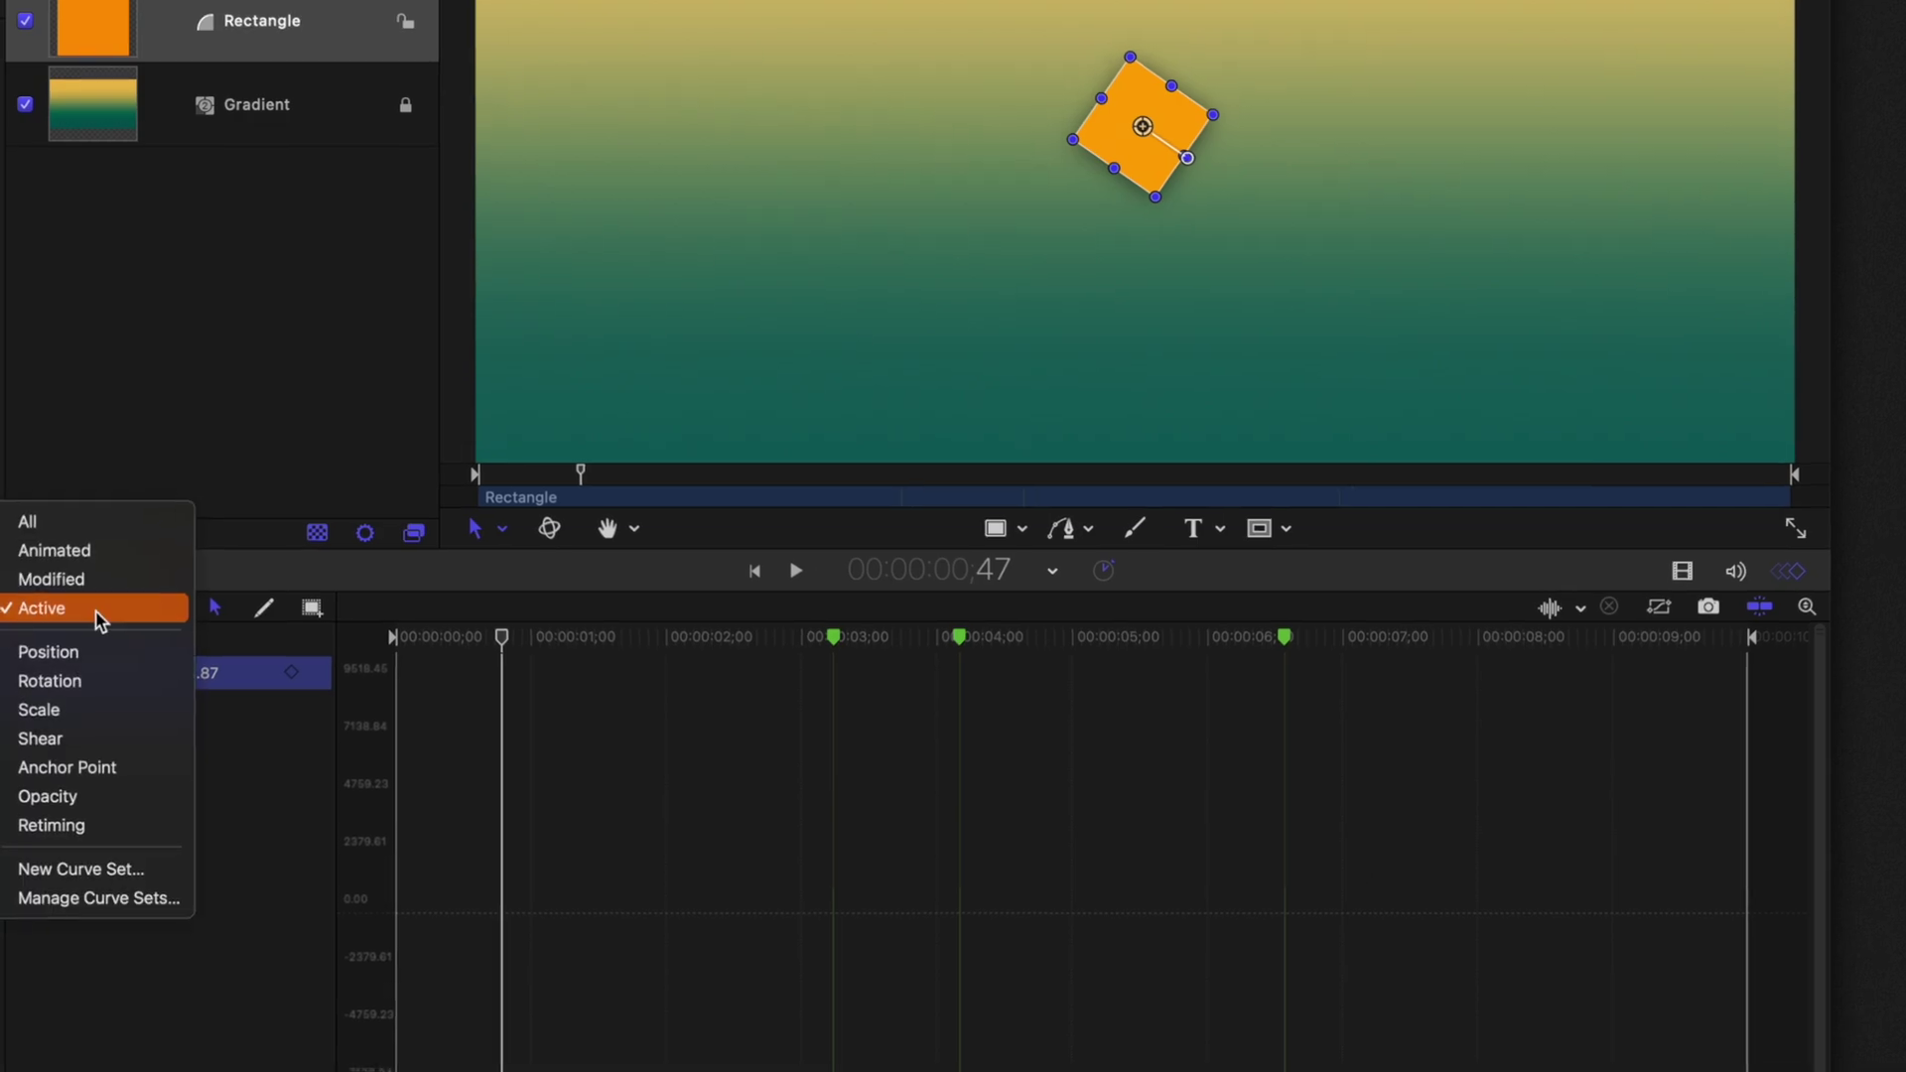
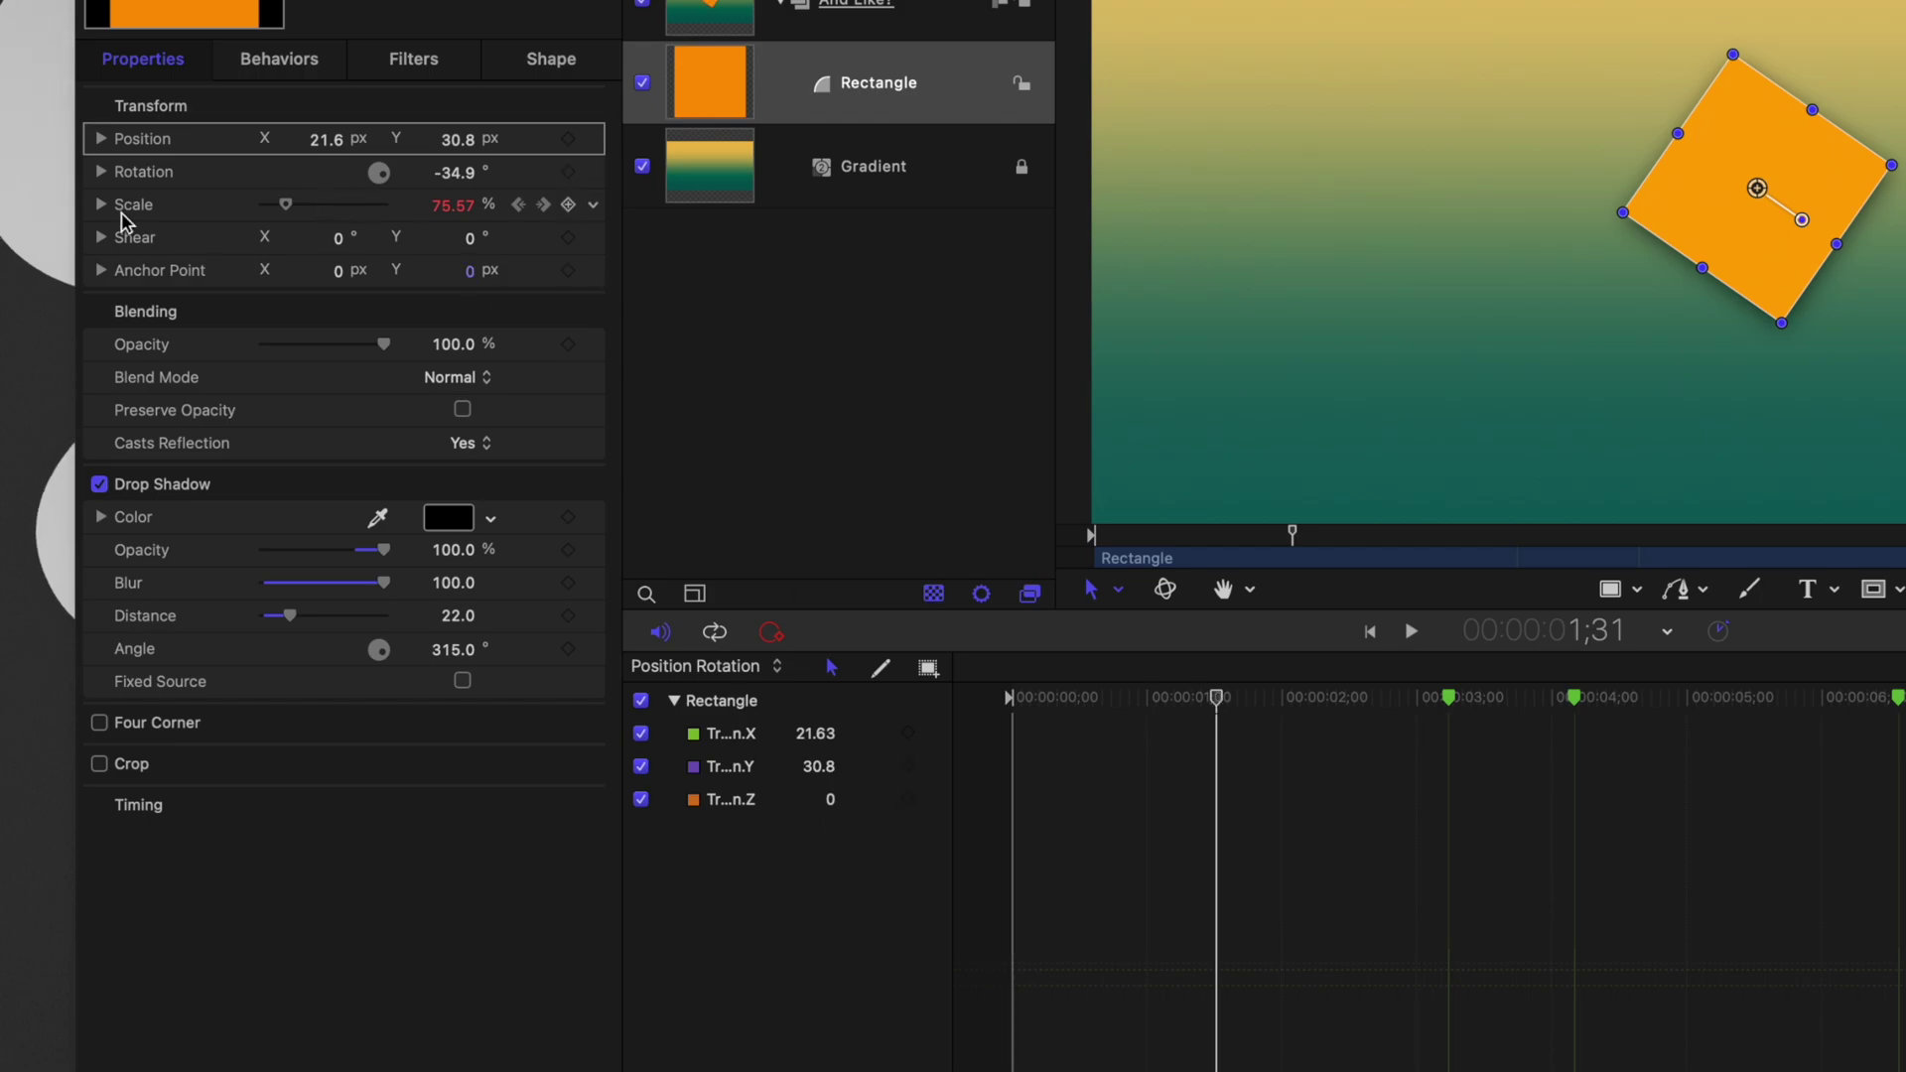
drag(158, 181, 721, 936)
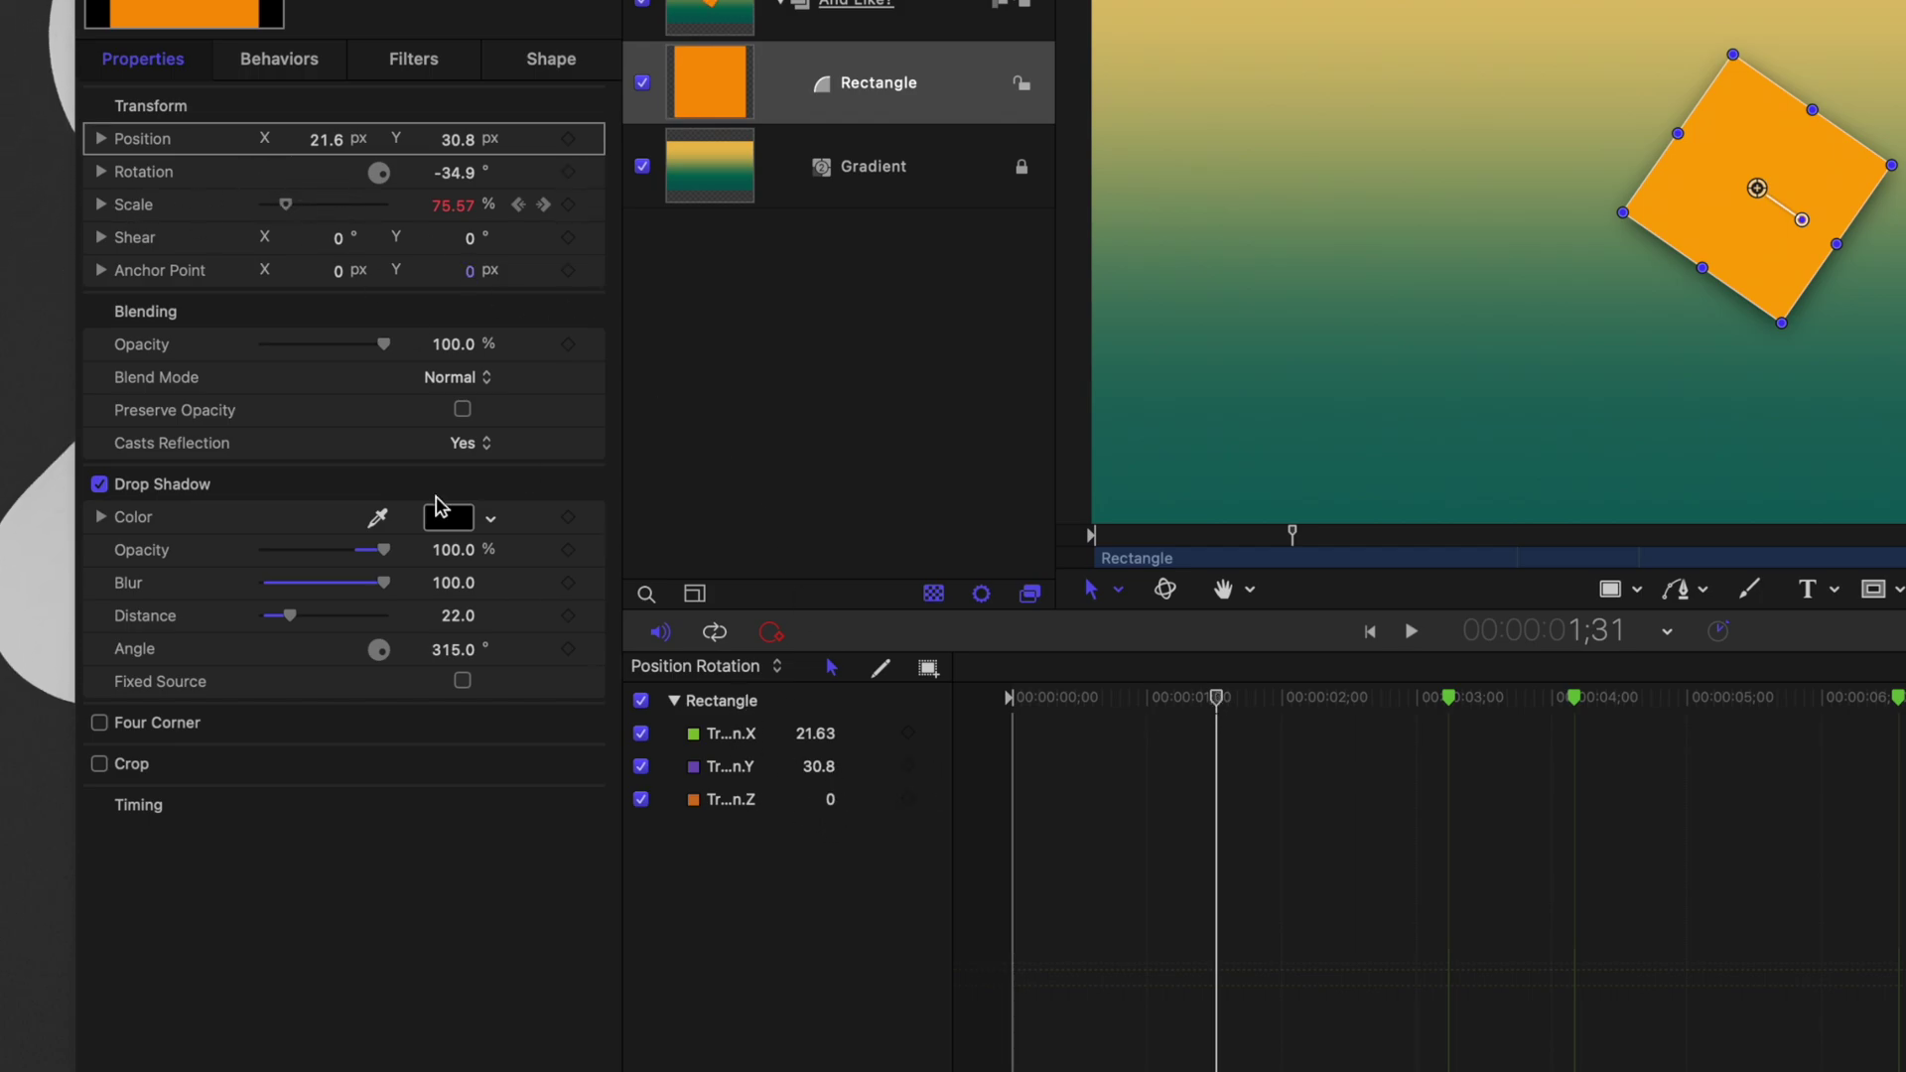
drag(615, 841, 626, 841)
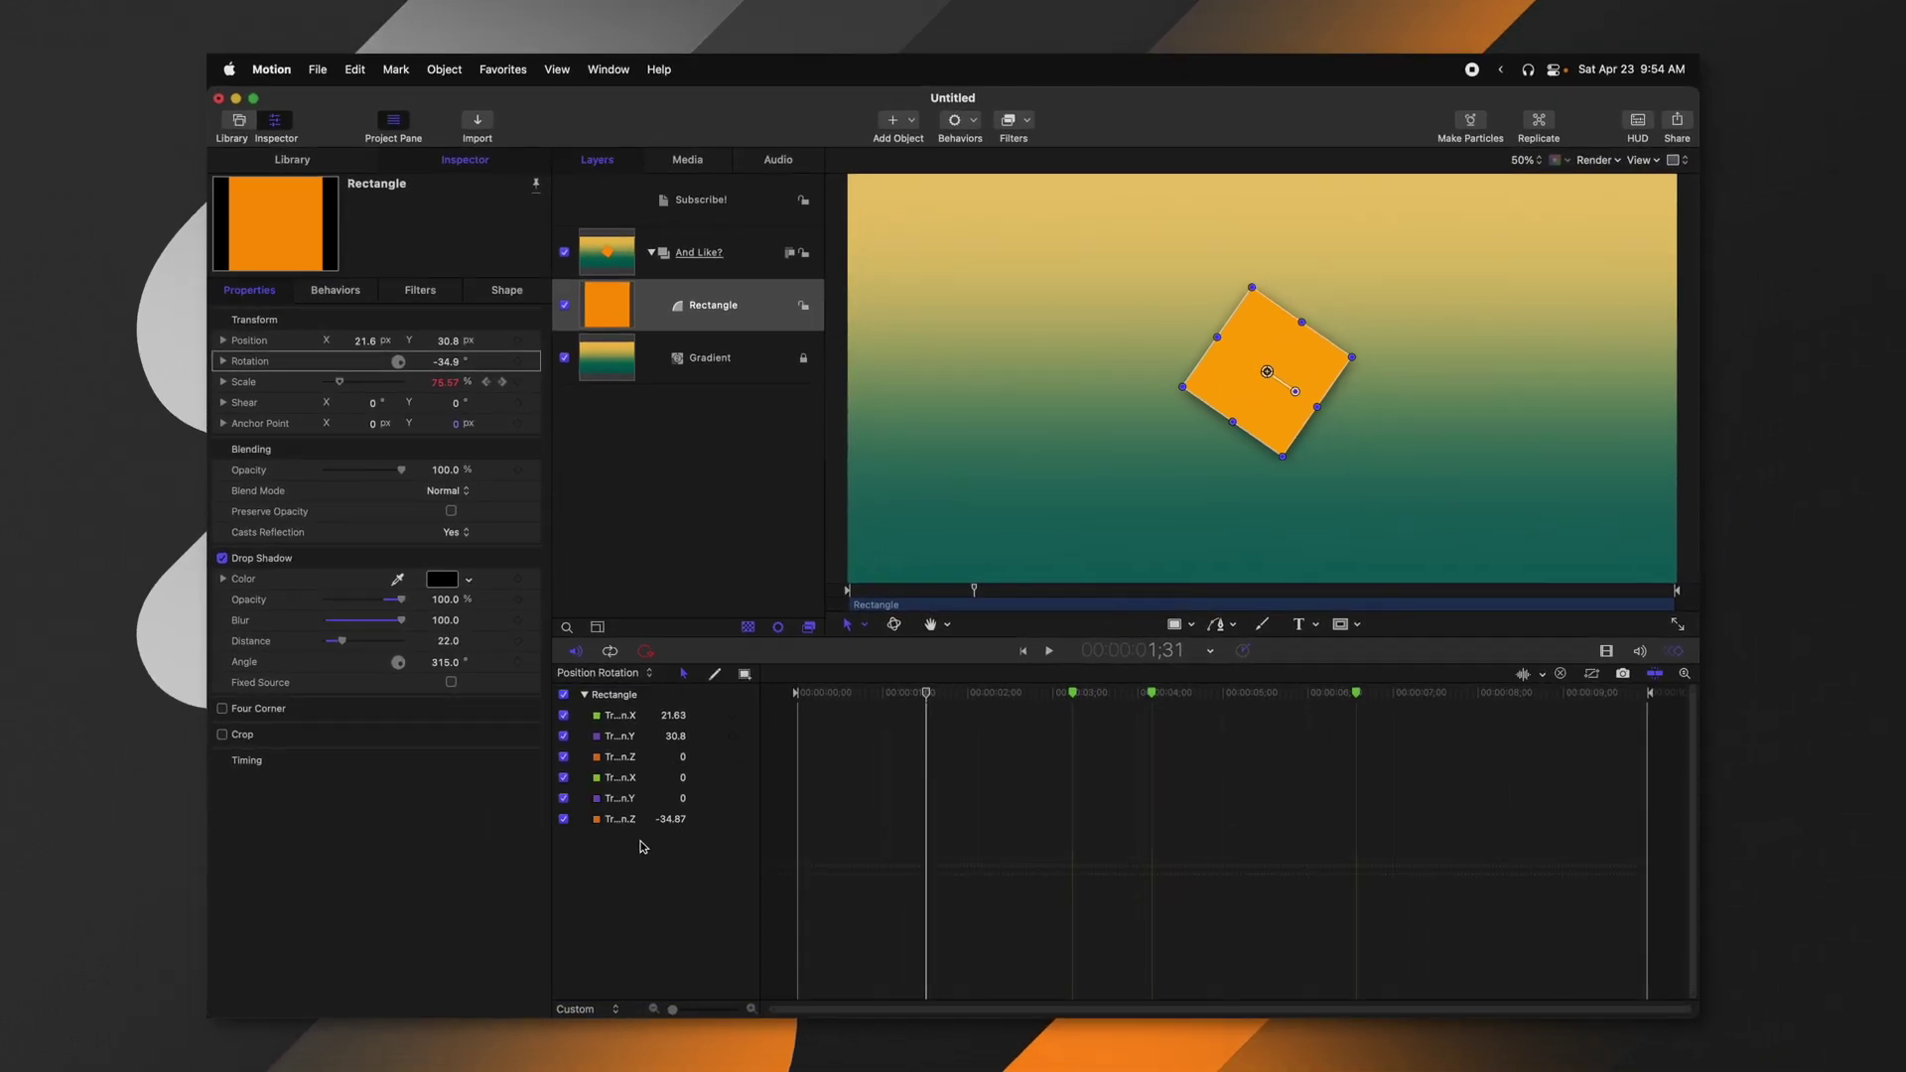
key(Home)
drag(784, 712, 953, 727)
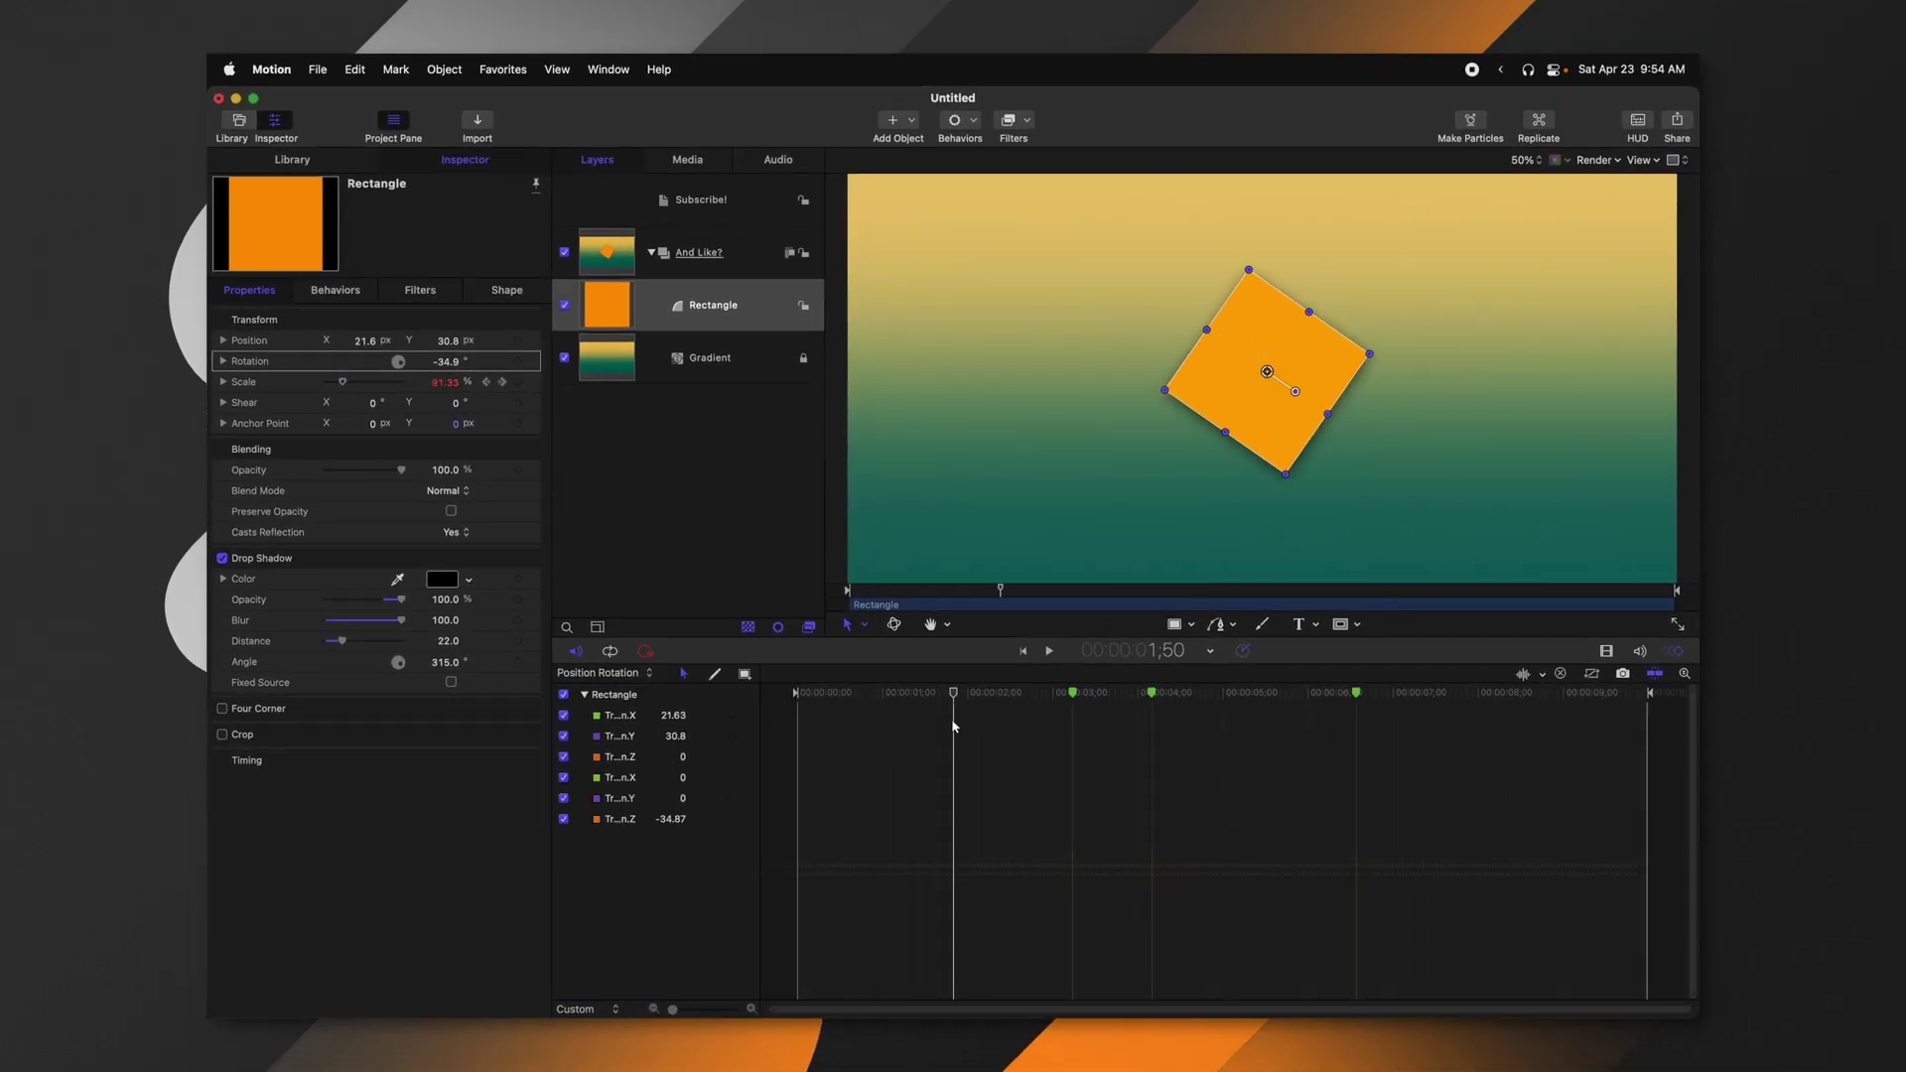
Limit the curve set to the rectangle's Rotation Z and Rotation X parameters and move the playhead to 00:00:02;02.
drag(239, 385, 661, 775)
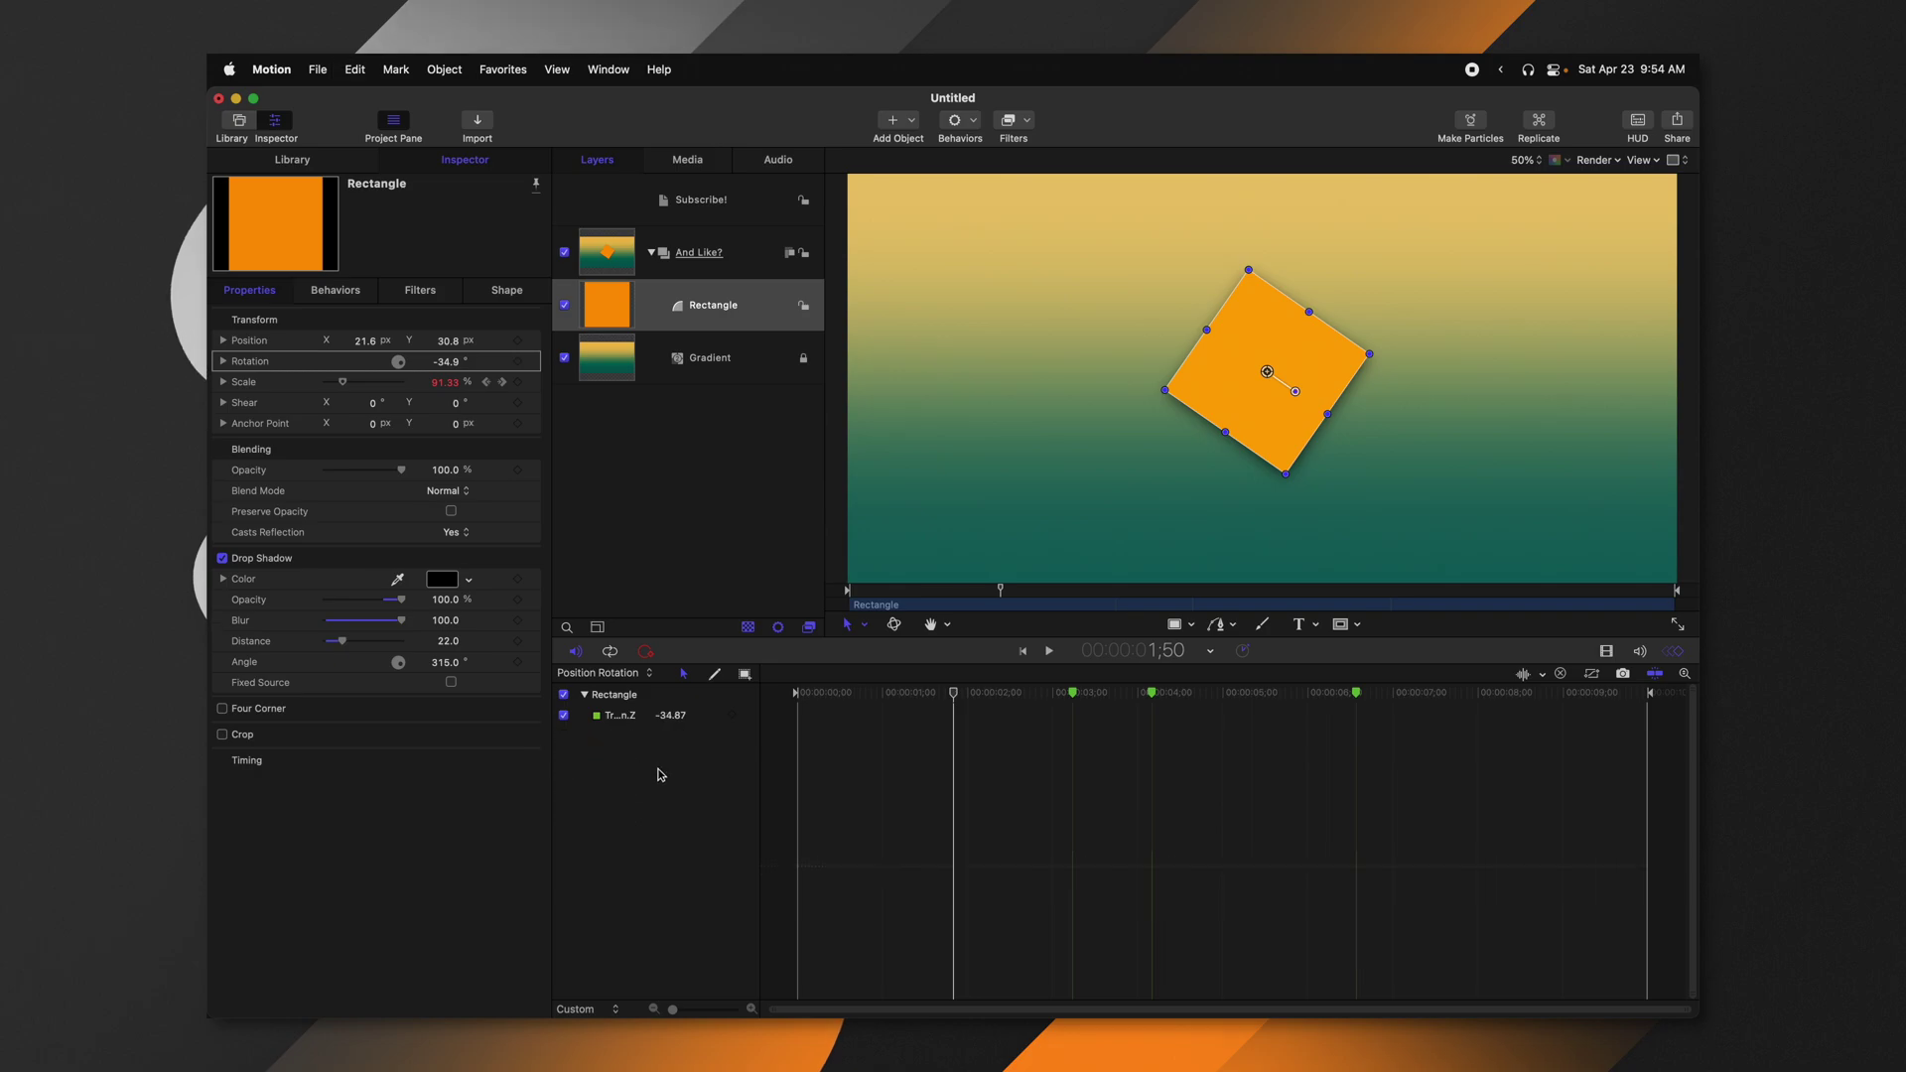
click(222, 361)
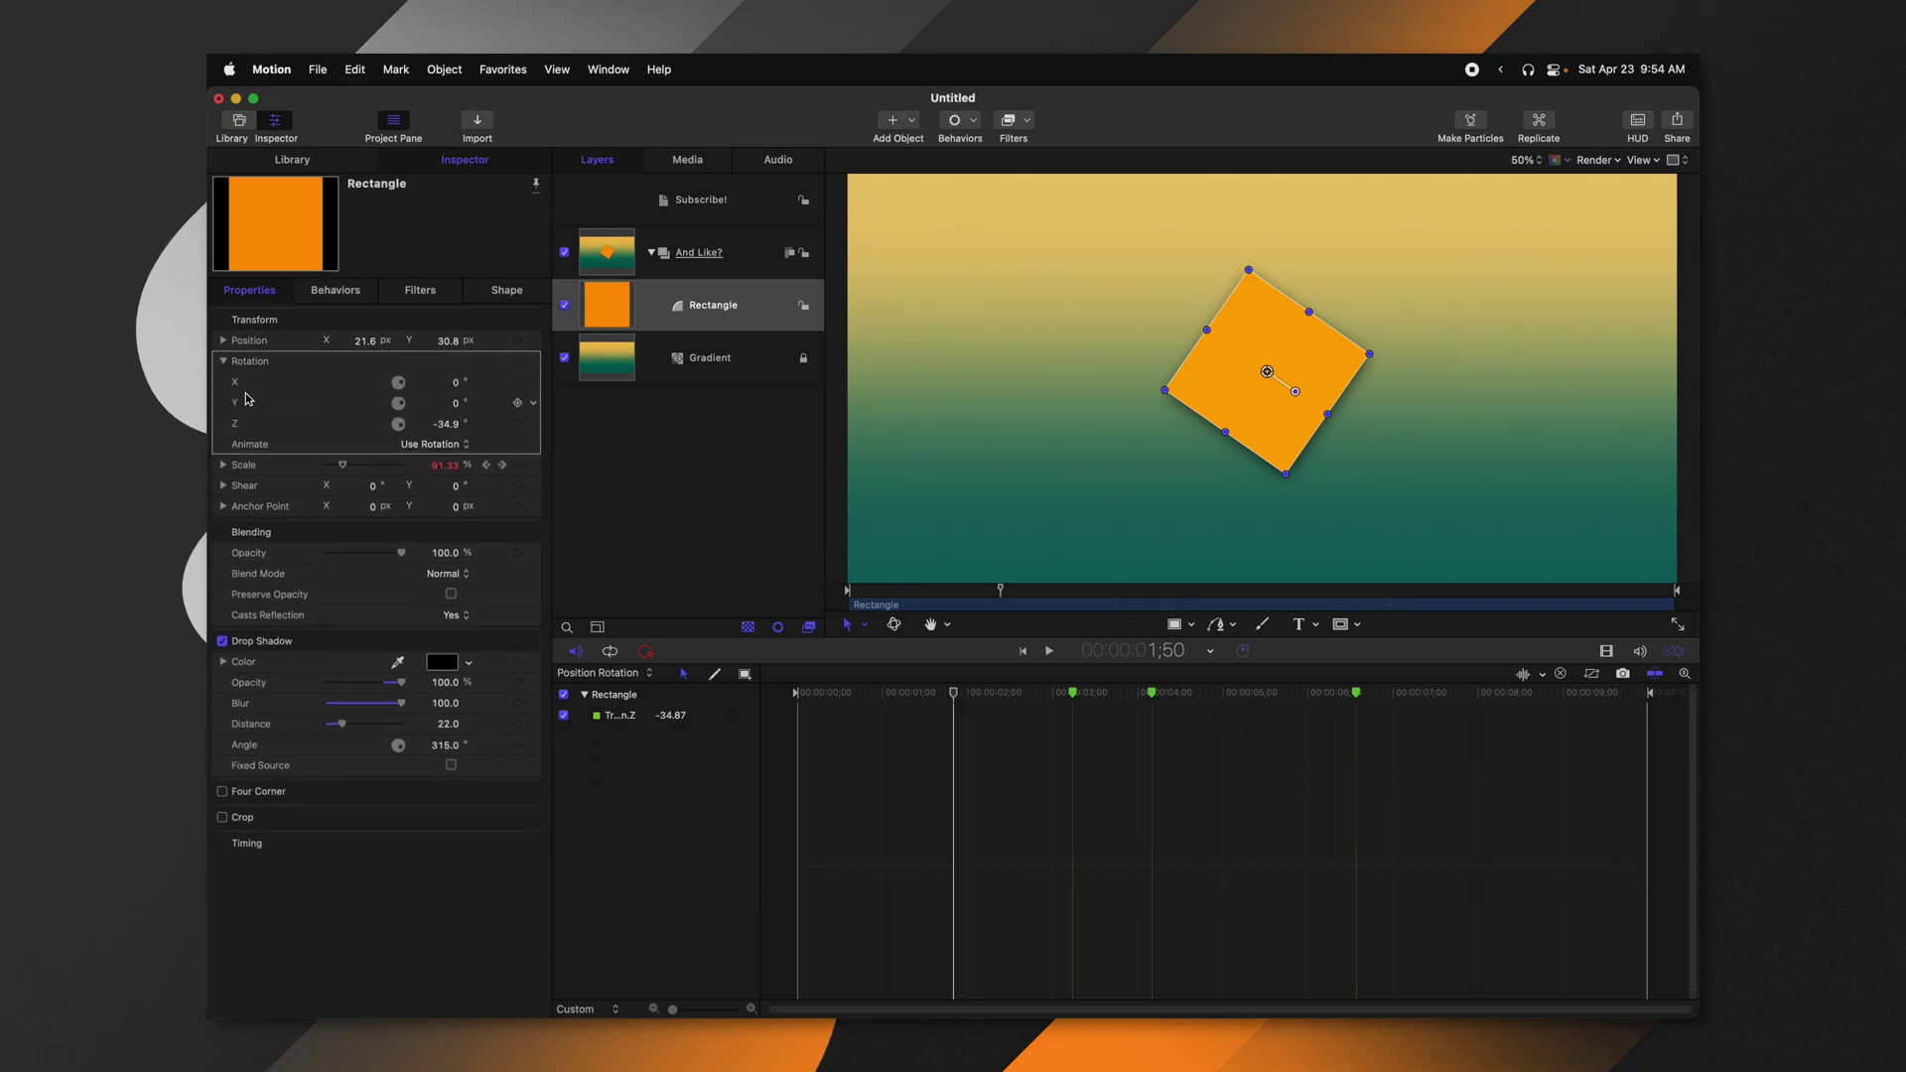
drag(243, 383, 671, 823)
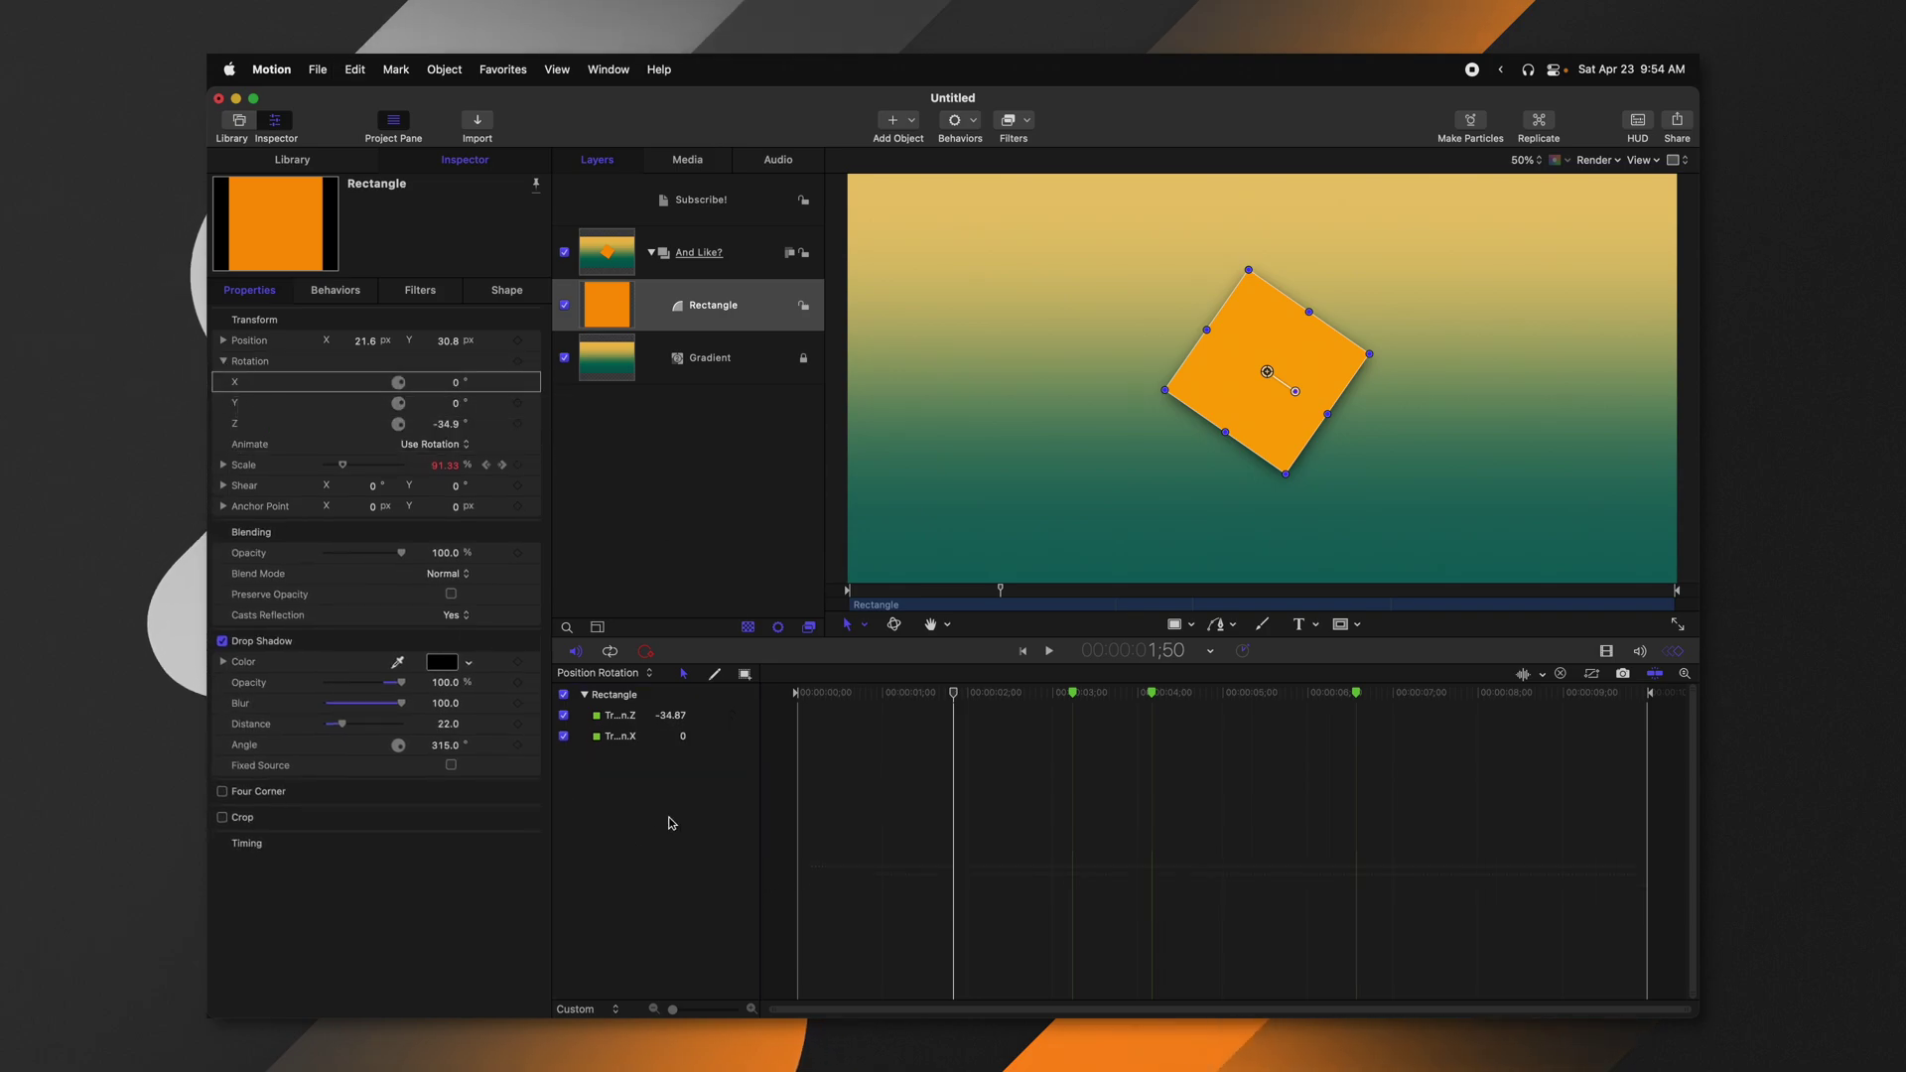
drag(824, 700, 970, 705)
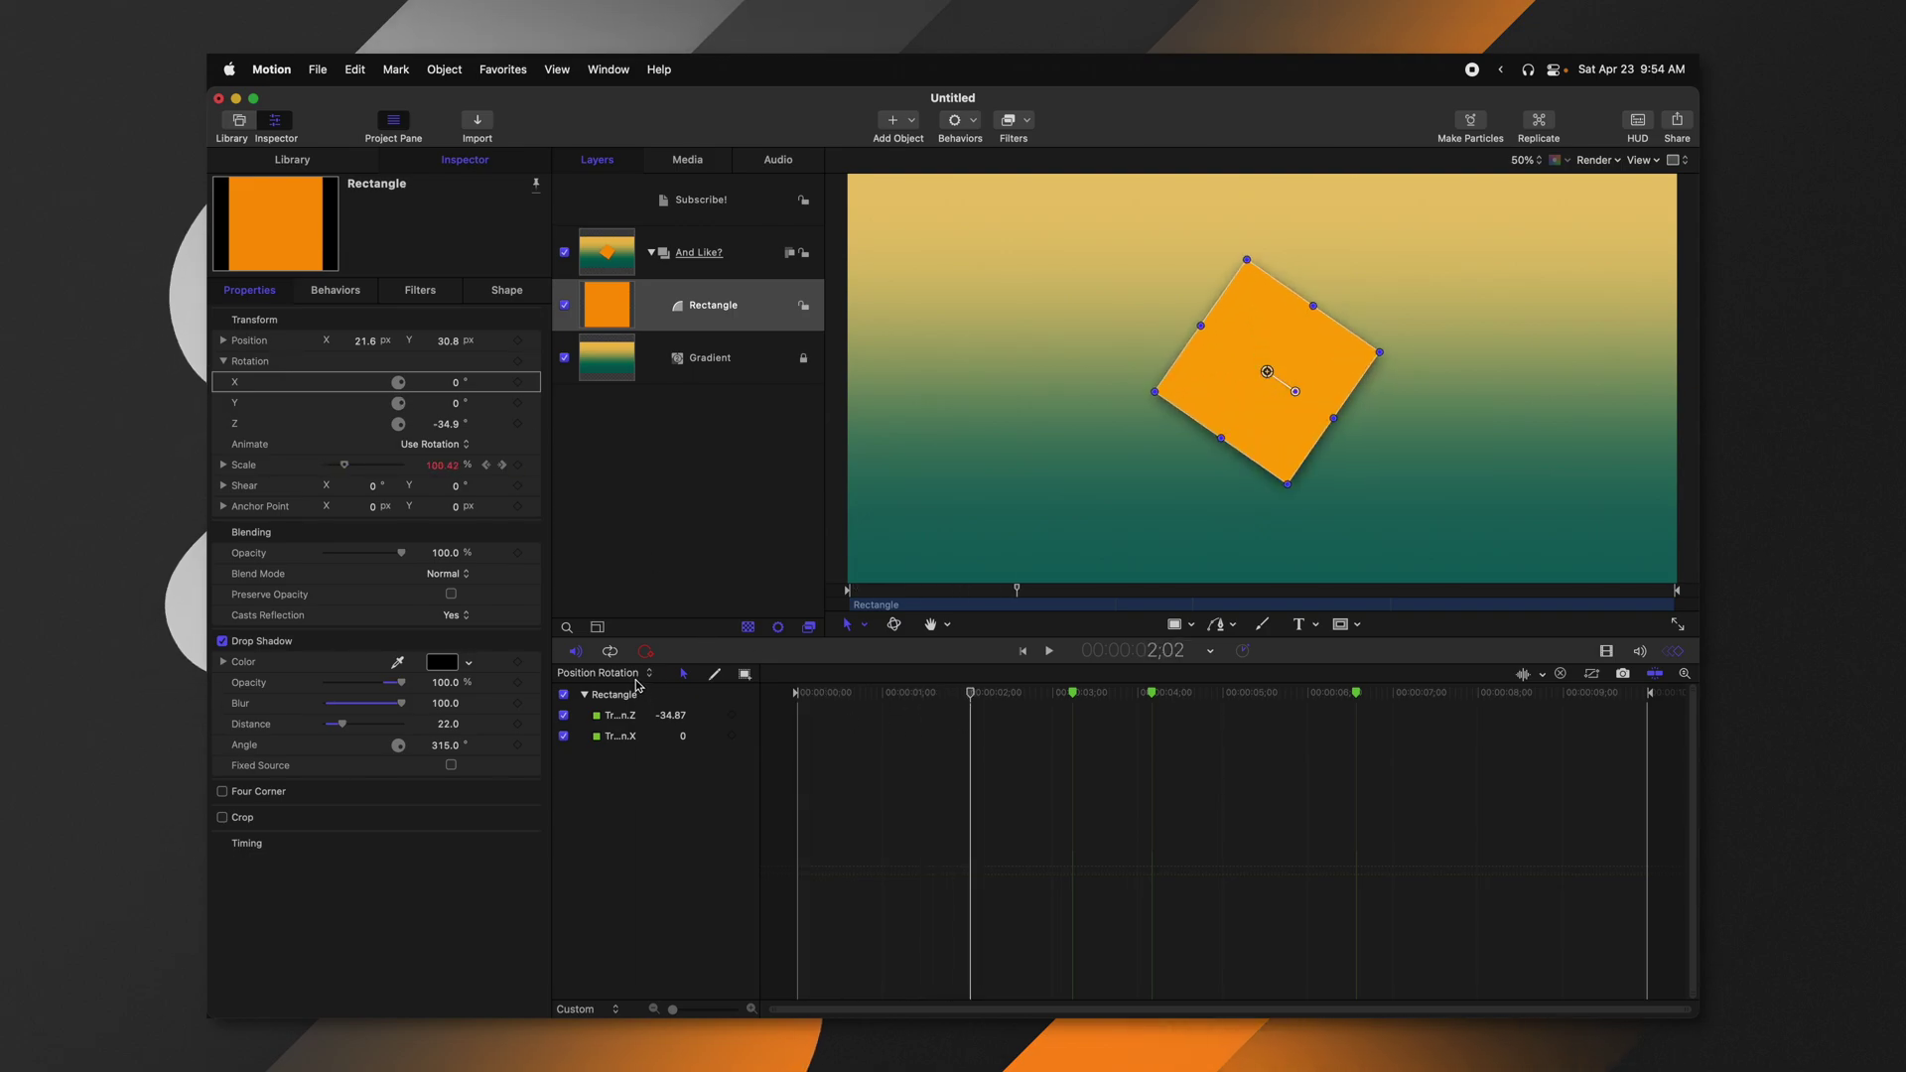
Reload the Position Rotation curve set, scrub to 00:00:01;18, and clear the parameters from its curve list.
click(638, 684)
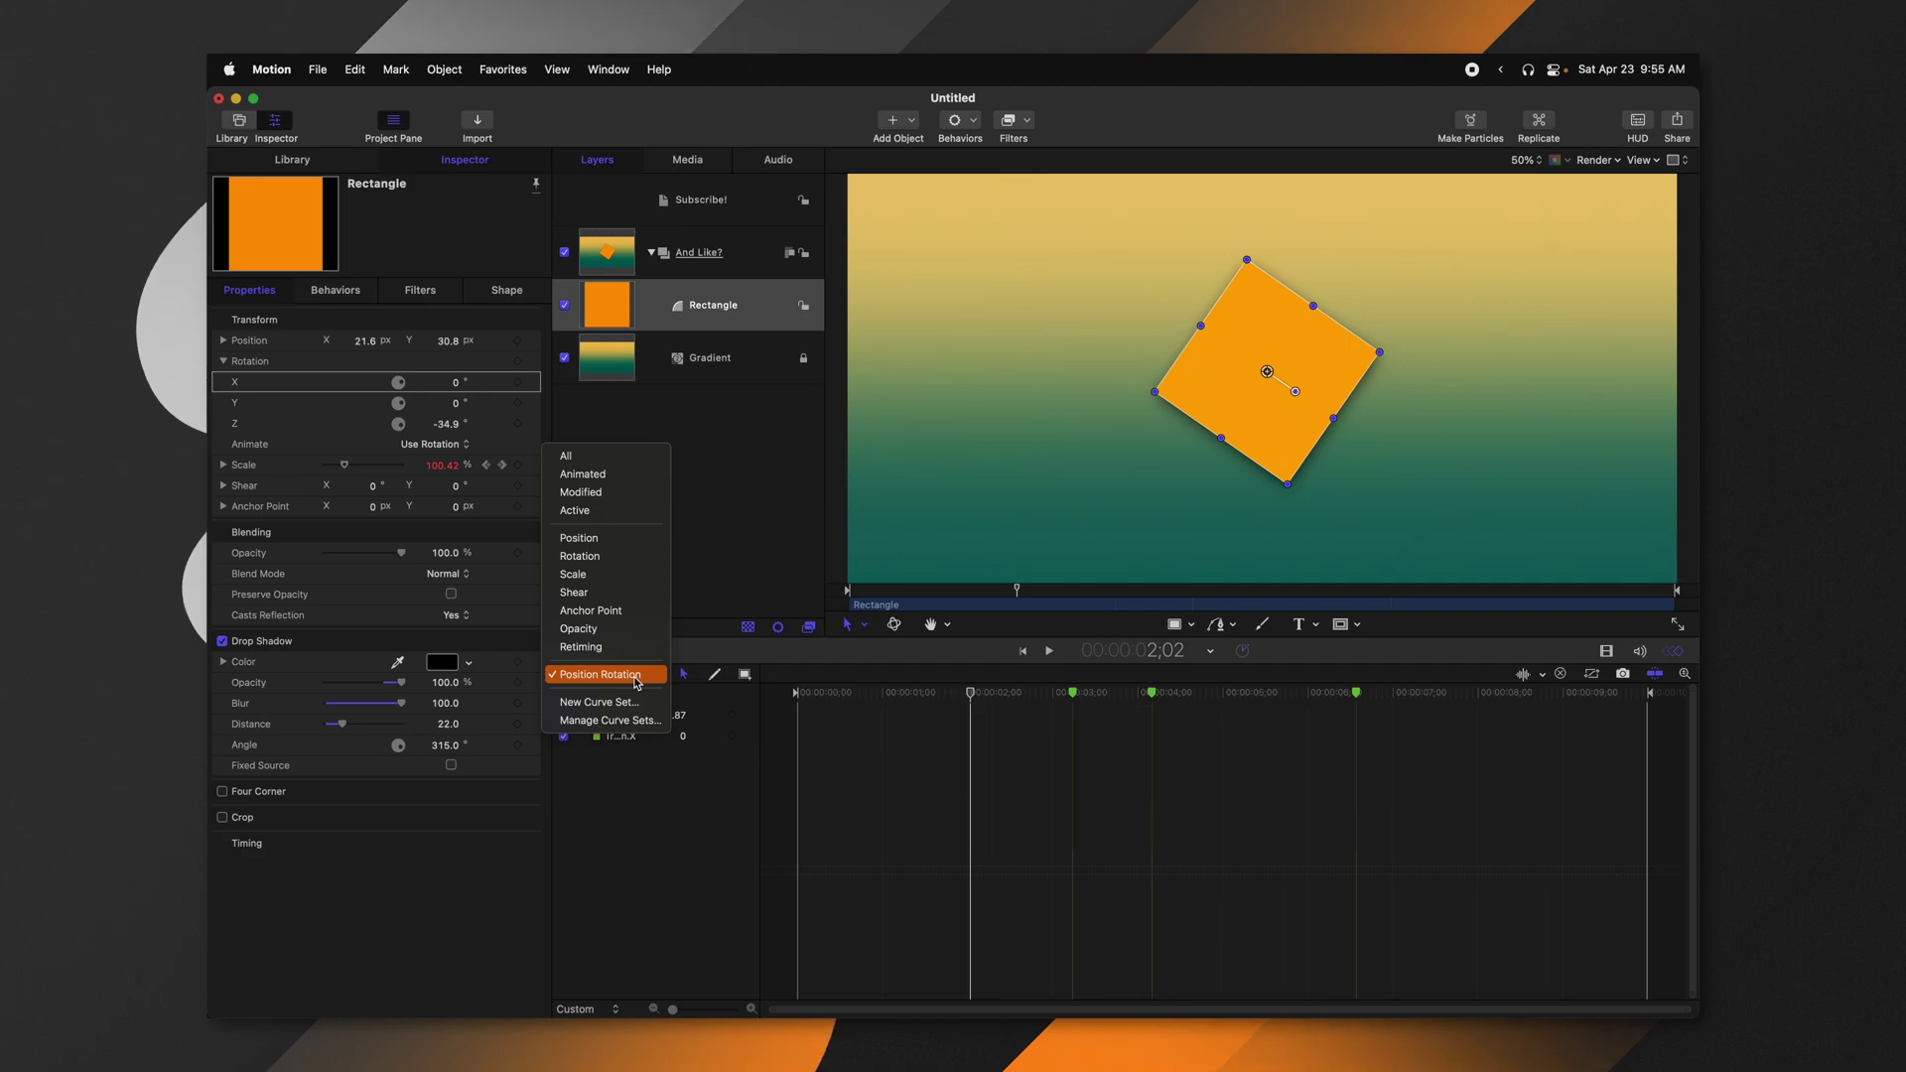
click(636, 683)
drag(848, 701, 907, 710)
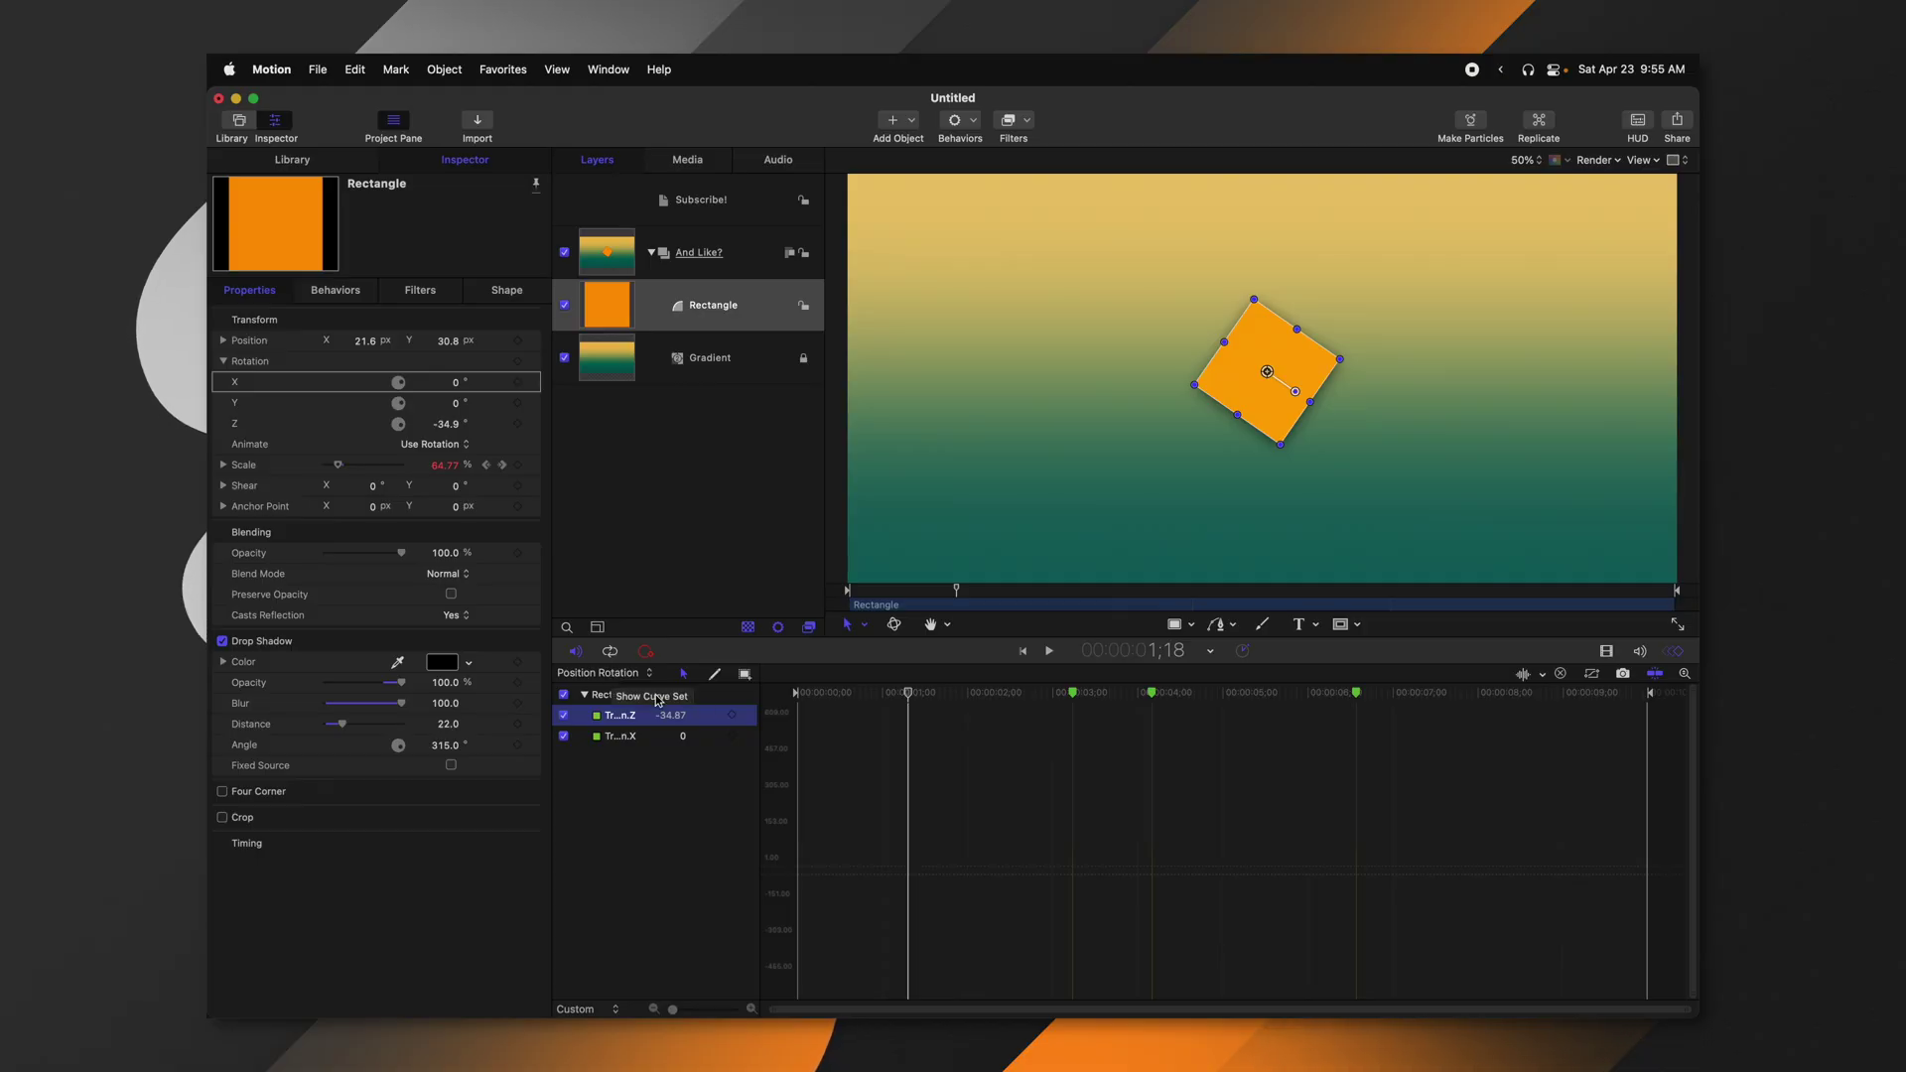
click(1562, 674)
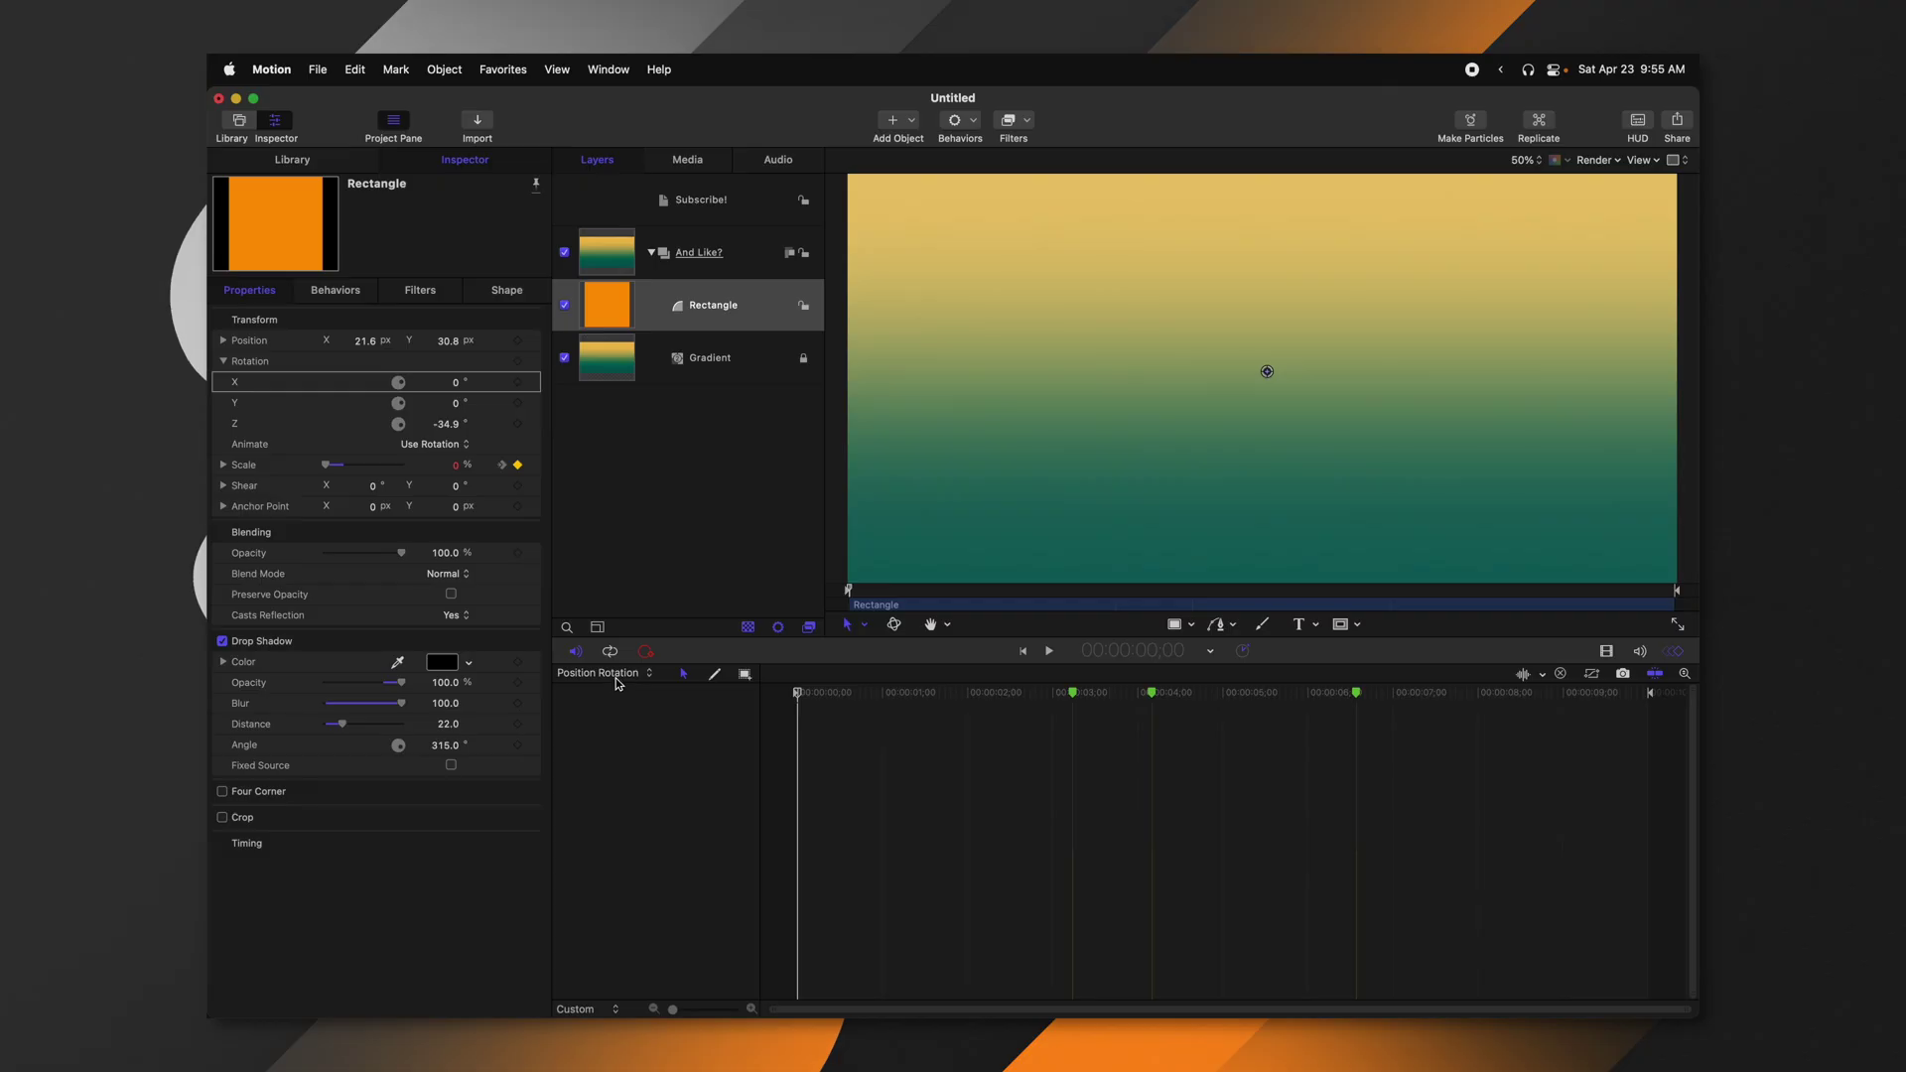
Add the rectangle's Rotation and Position parameters and the unlocked gradient's Rotation parameter to the Position Rotation curve set.
click(251, 362)
click(263, 342)
click(735, 358)
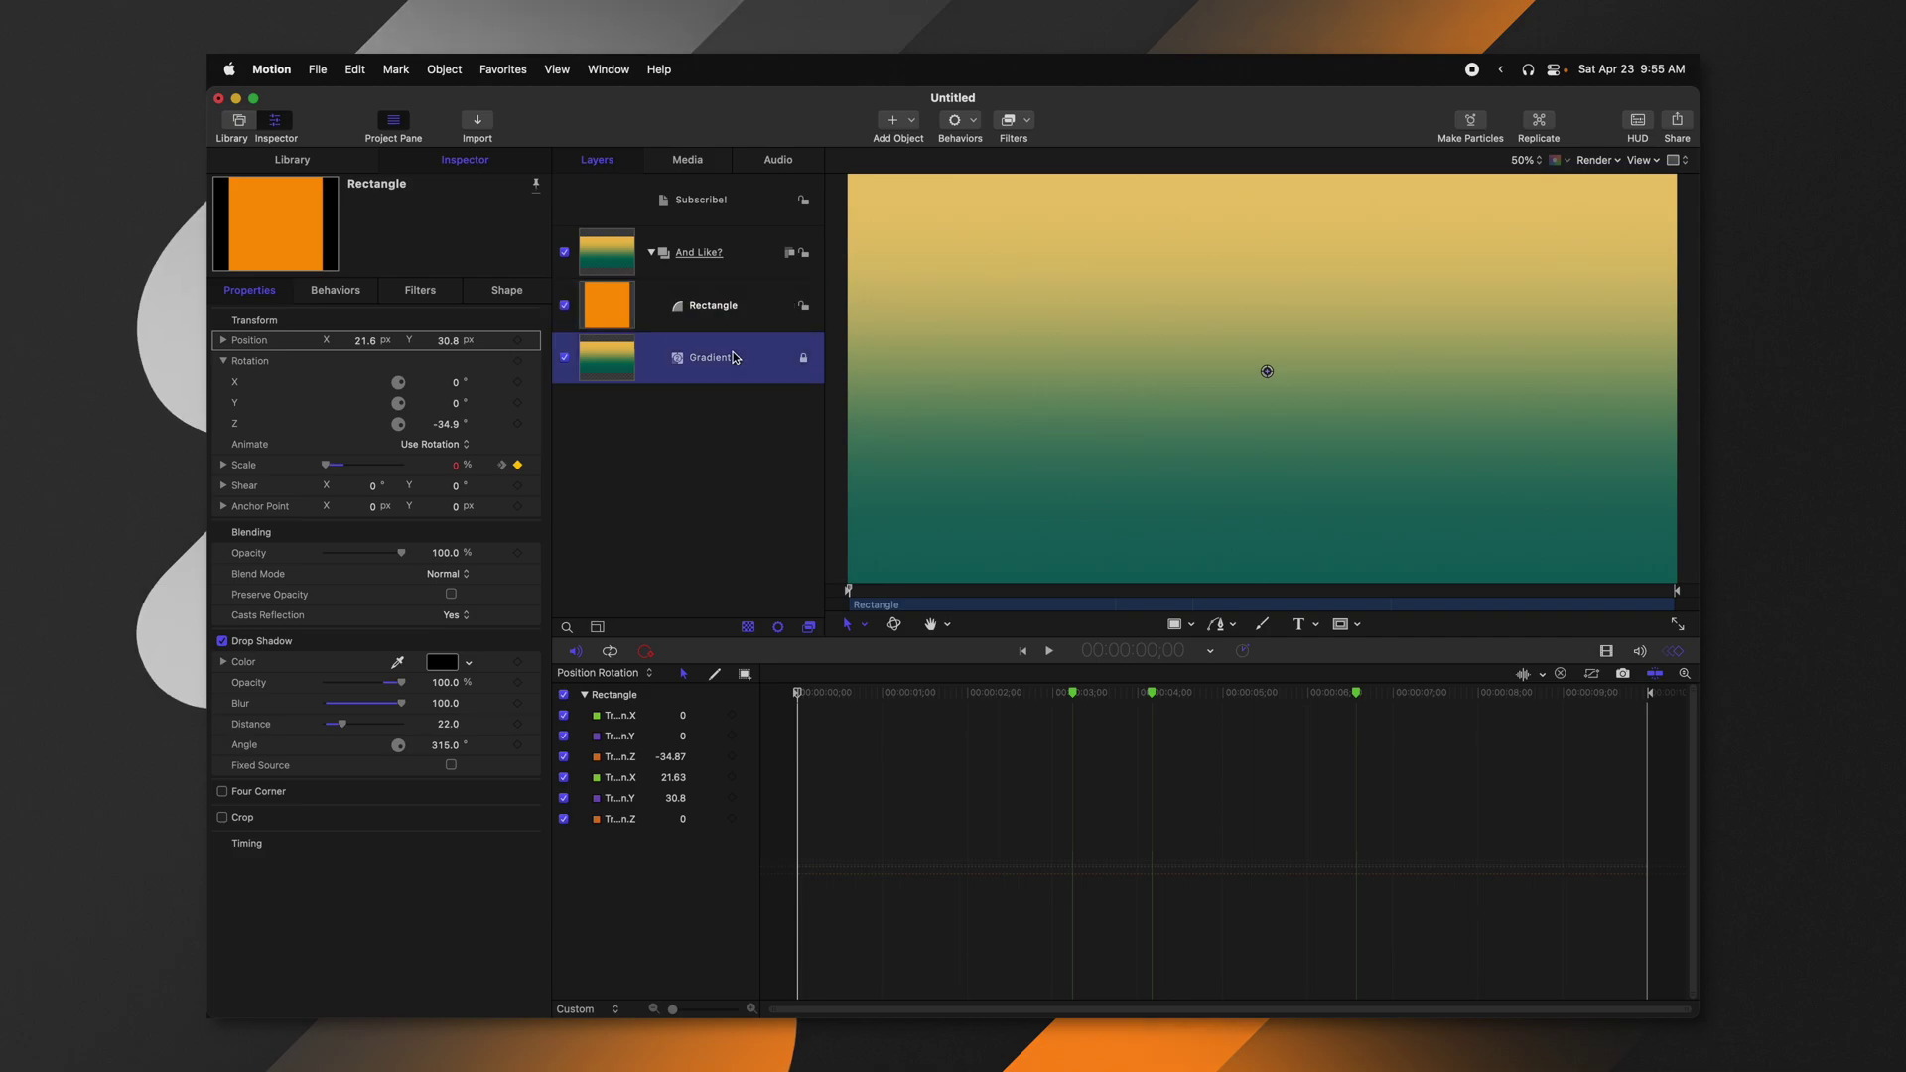
drag(250, 361, 588, 886)
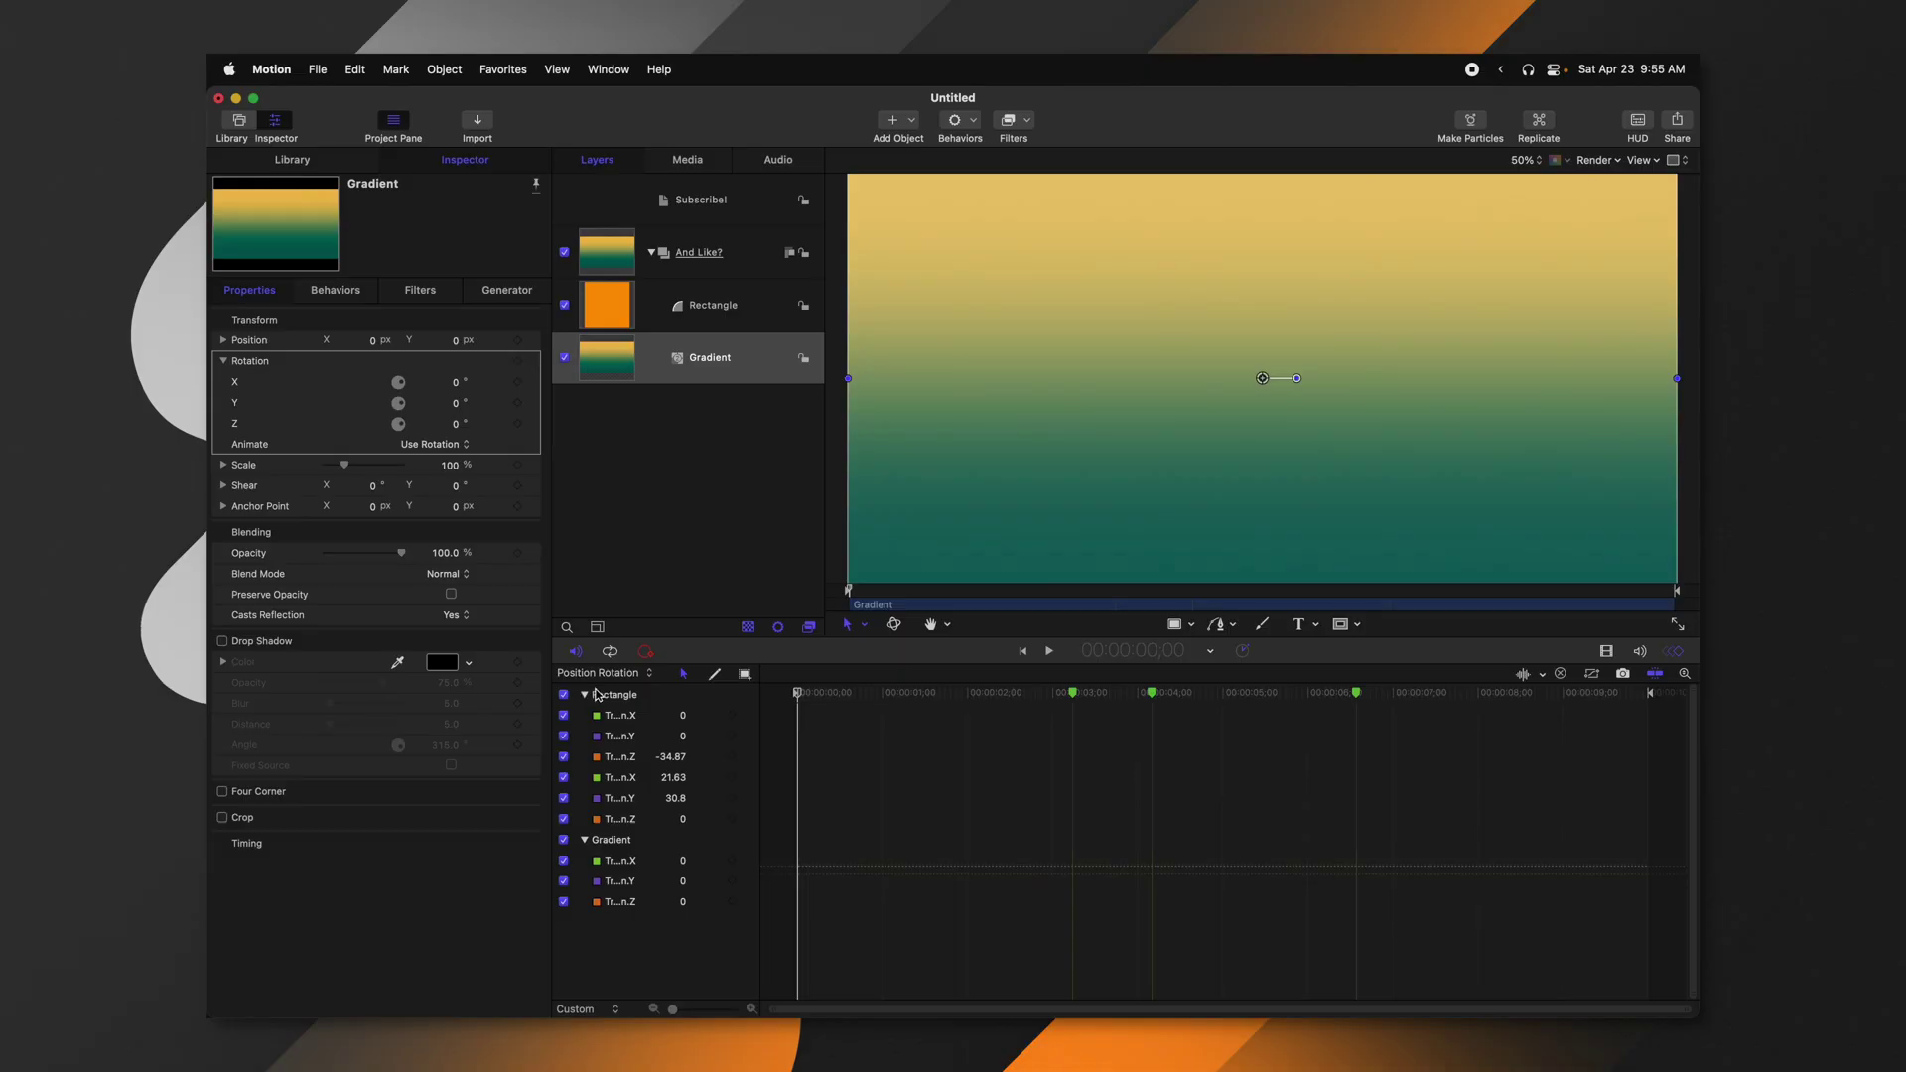
click(607, 678)
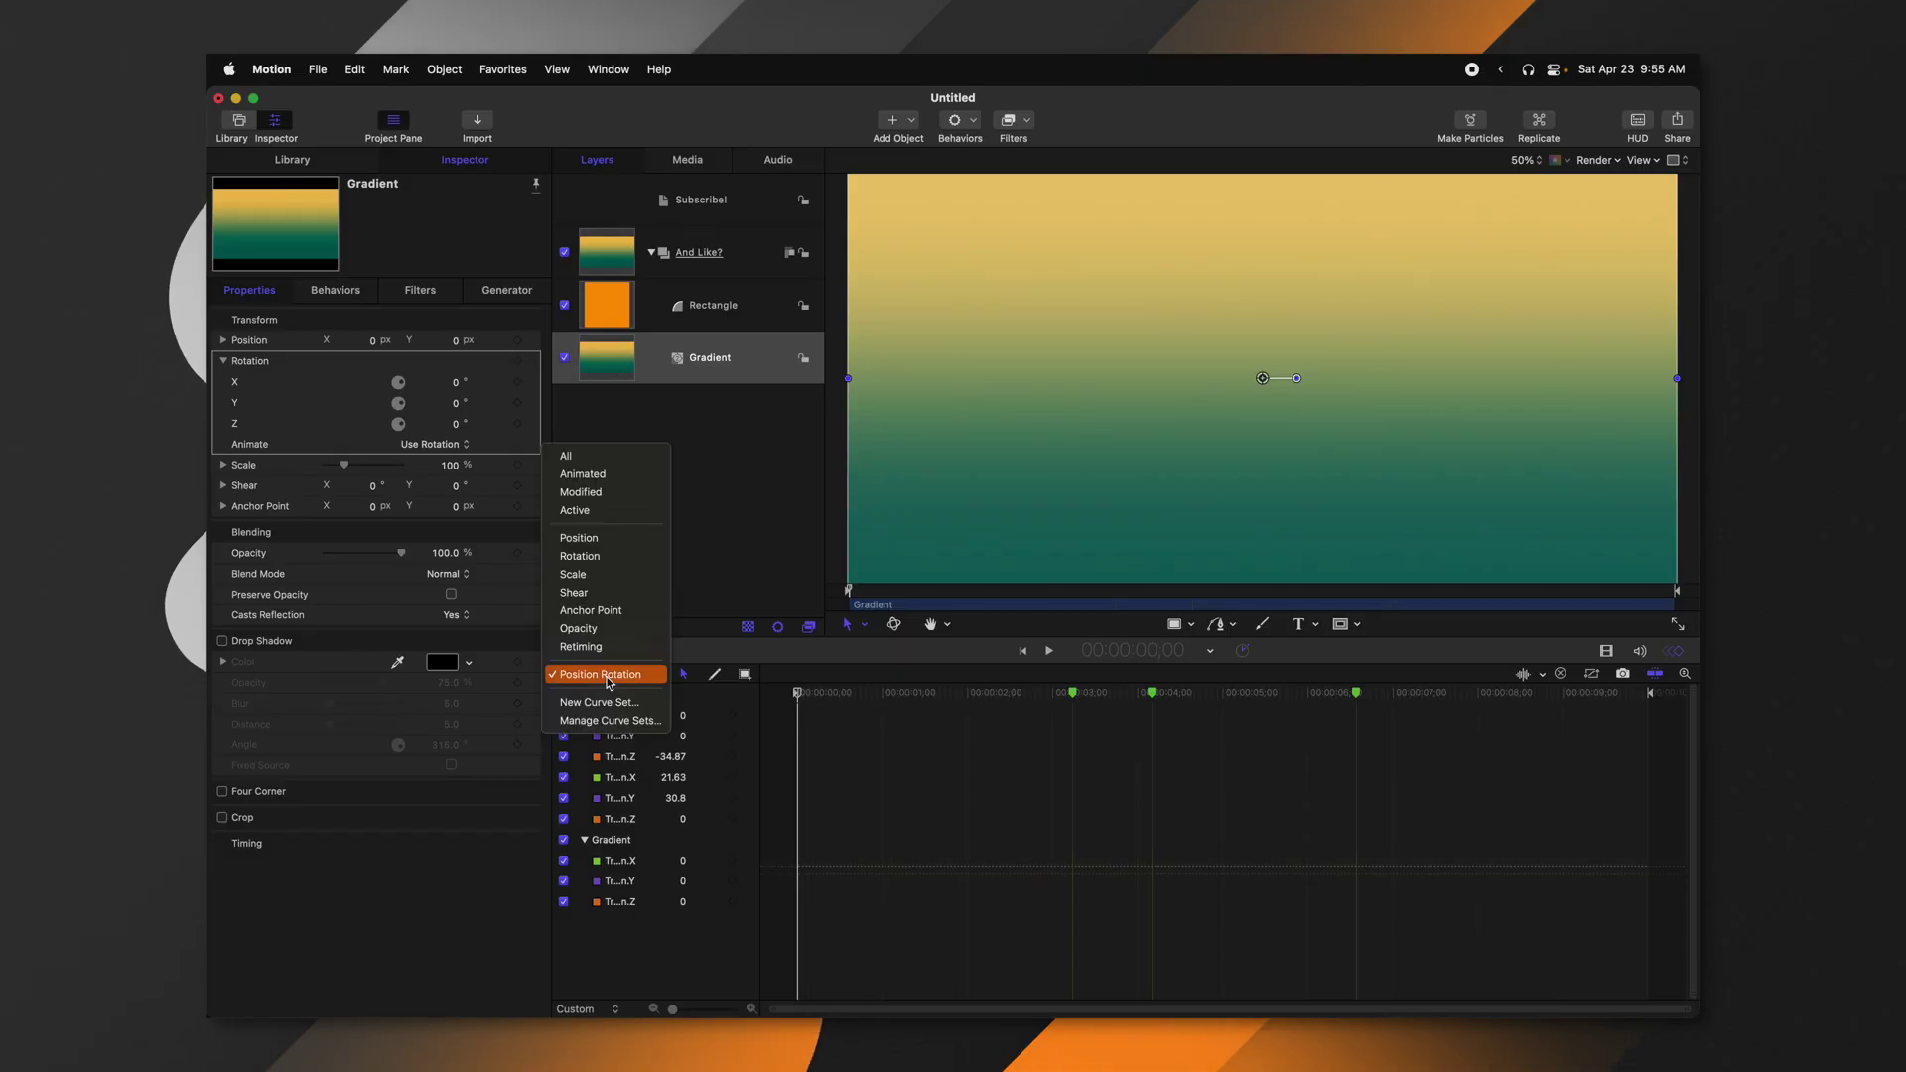
click(607, 675)
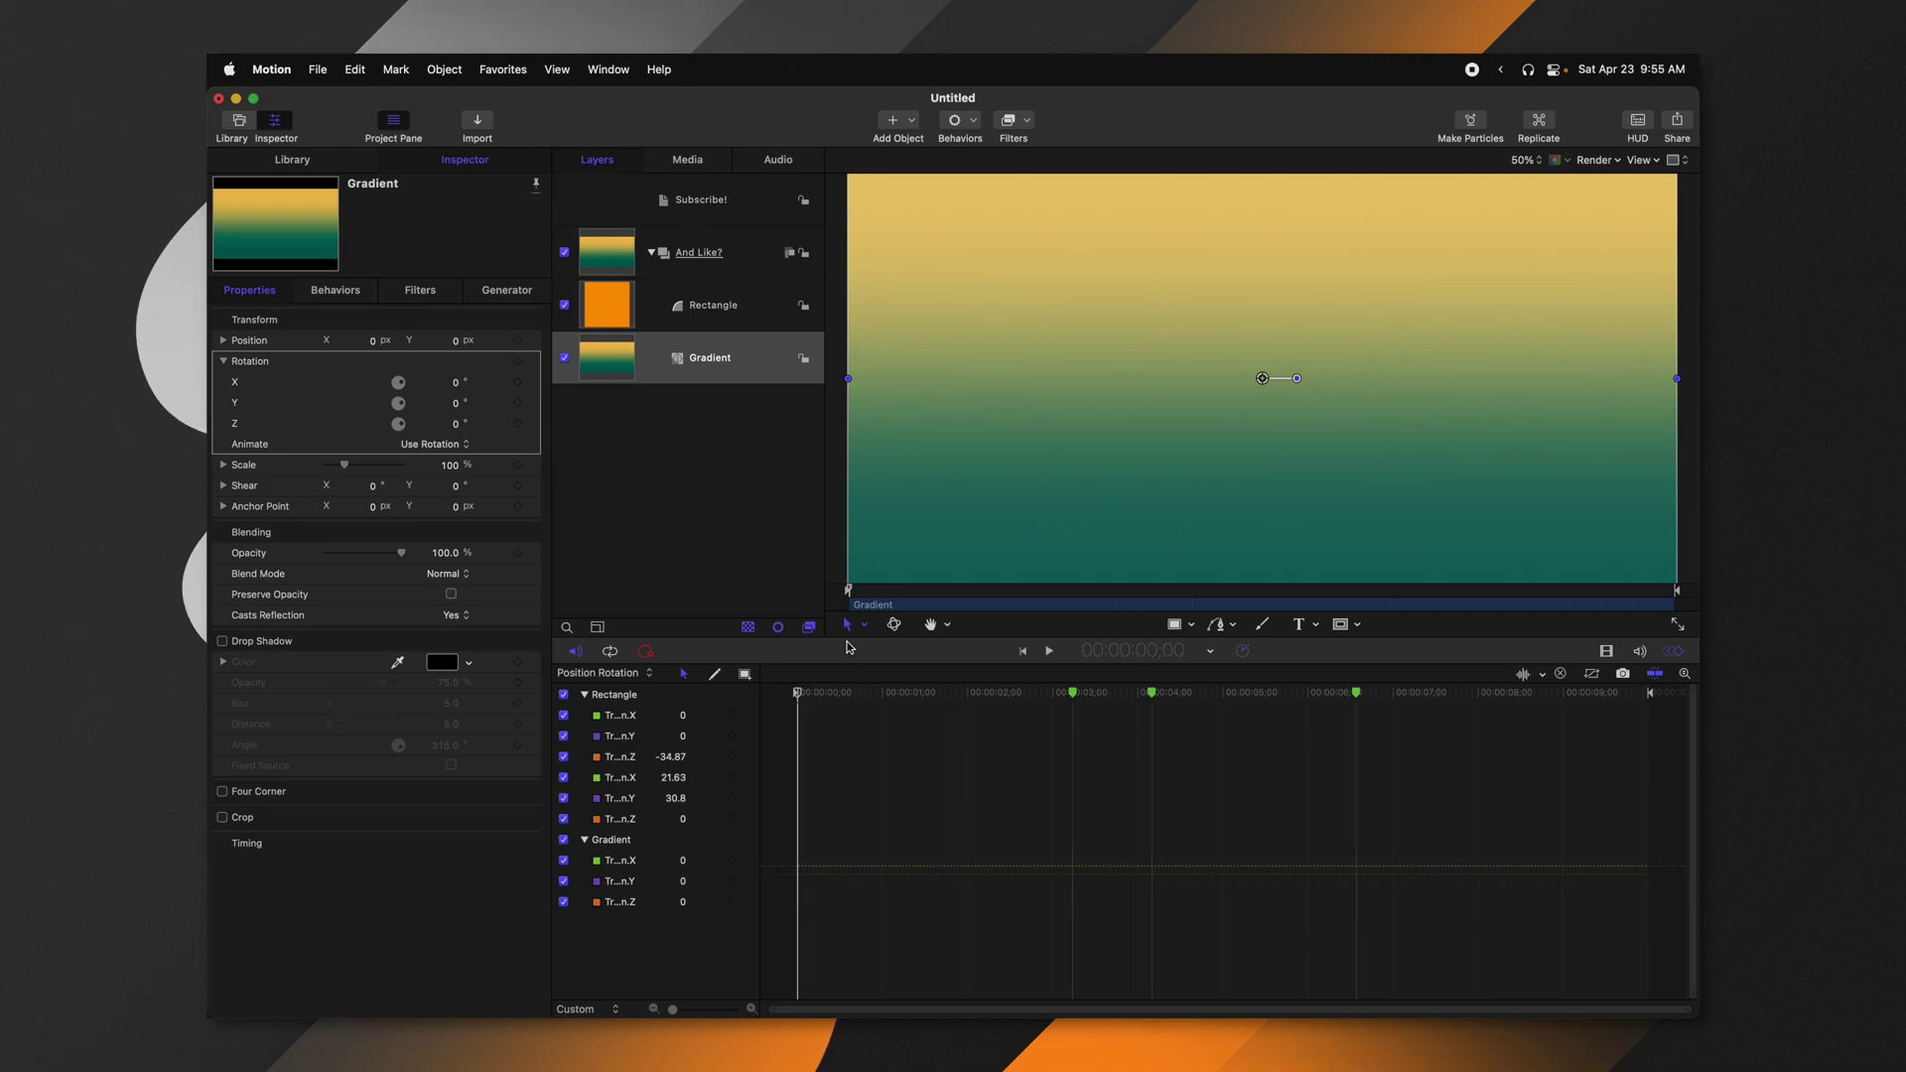
click(656, 851)
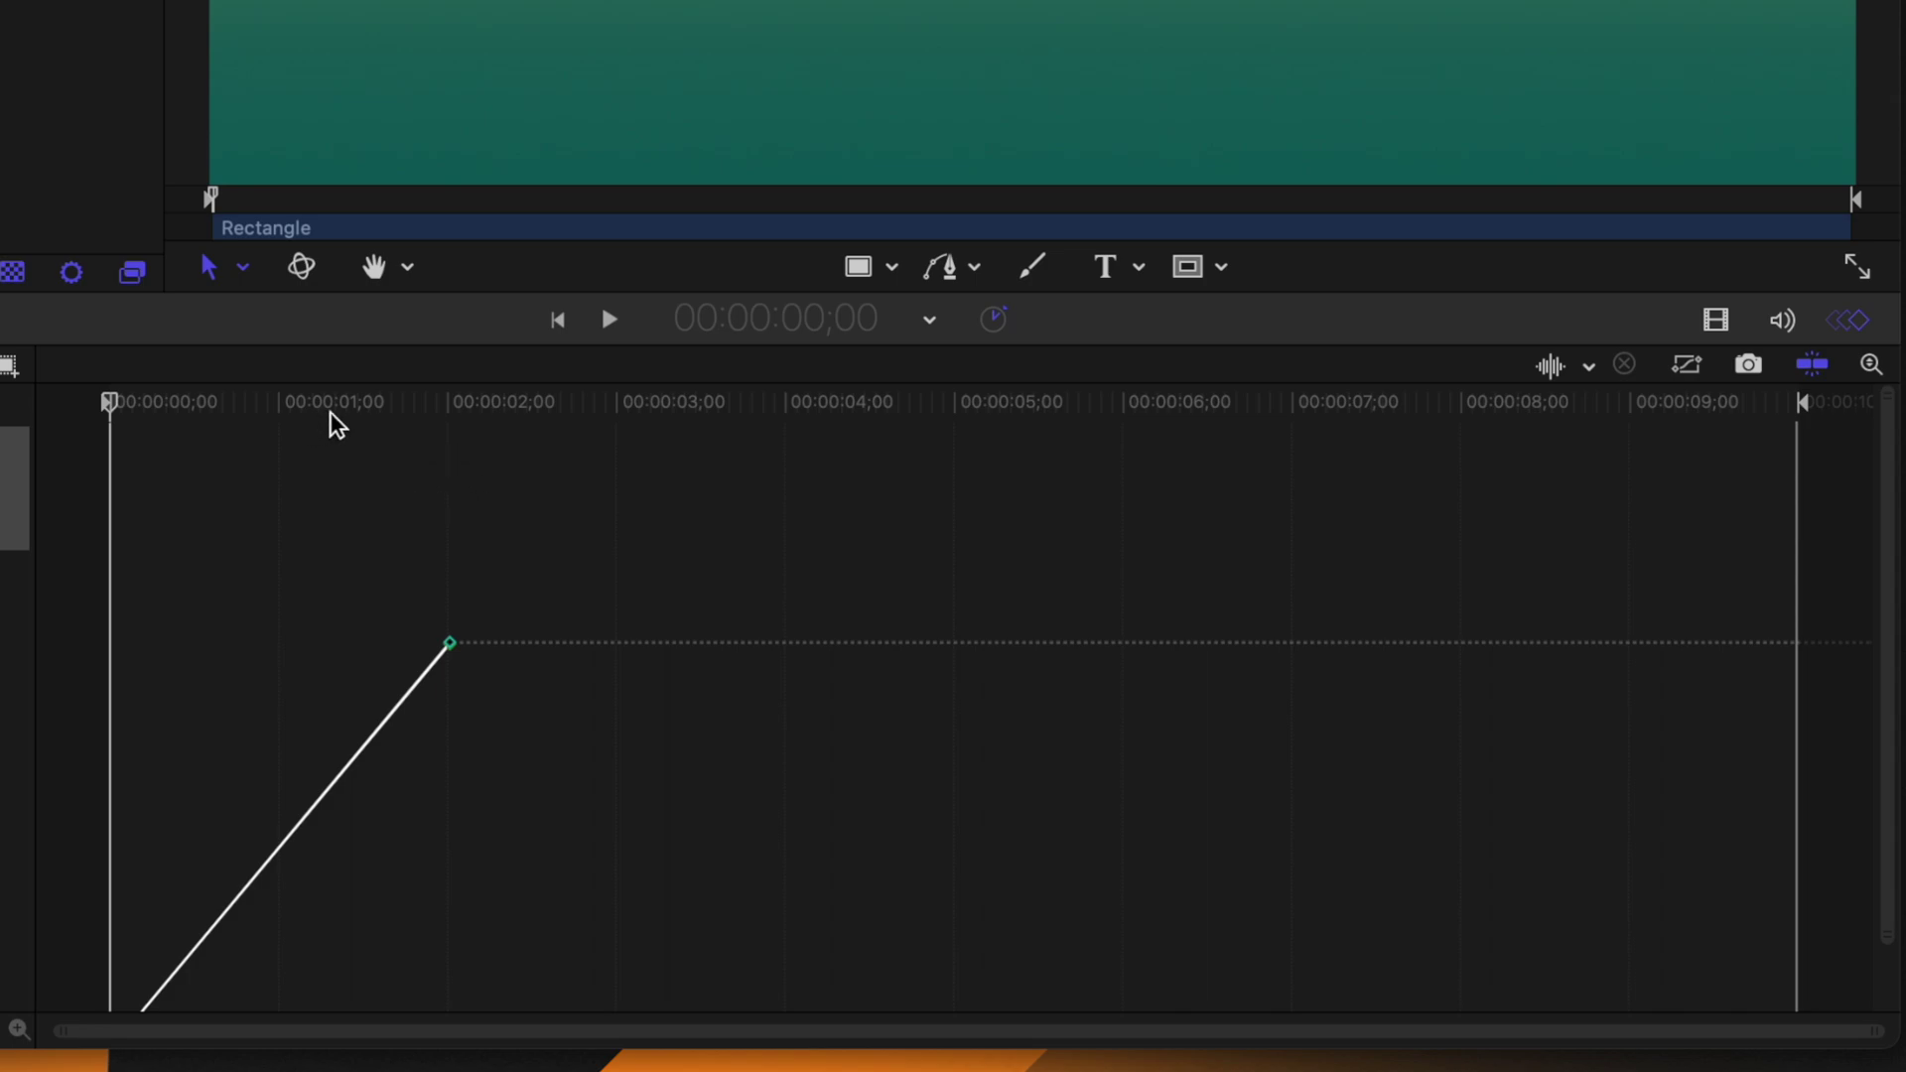
Sketch a freehand wavy run of scale keyframes from about 00:00:02;00 to the project's end and play part of it.
mouse_move(468, 625)
mouse_down()
mouse_move(611, 736)
mouse_move(745, 789)
mouse_move(921, 776)
mouse_move(1144, 583)
mouse_move(1323, 655)
mouse_move(1416, 749)
mouse_move(1600, 703)
mouse_move(1671, 528)
mouse_move(1752, 490)
mouse_up()
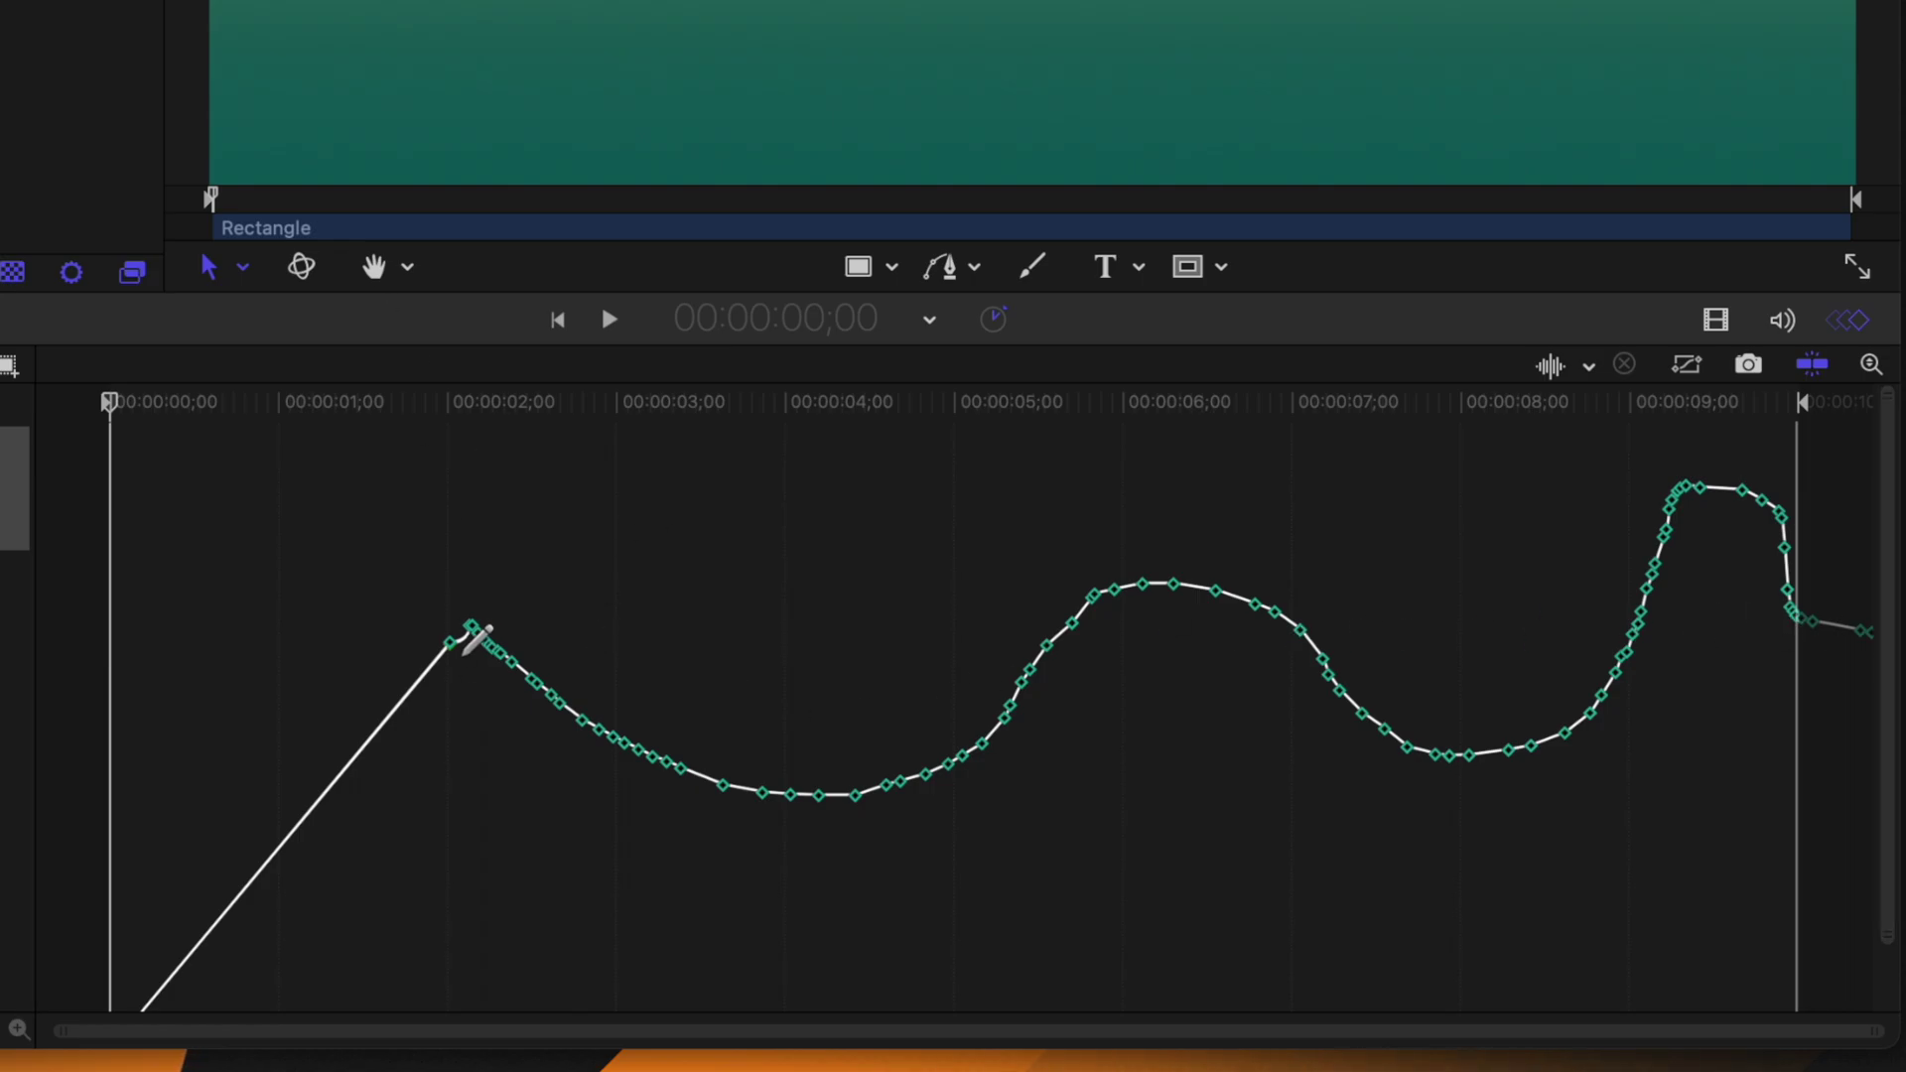
drag(401, 401, 582, 437)
key(space)
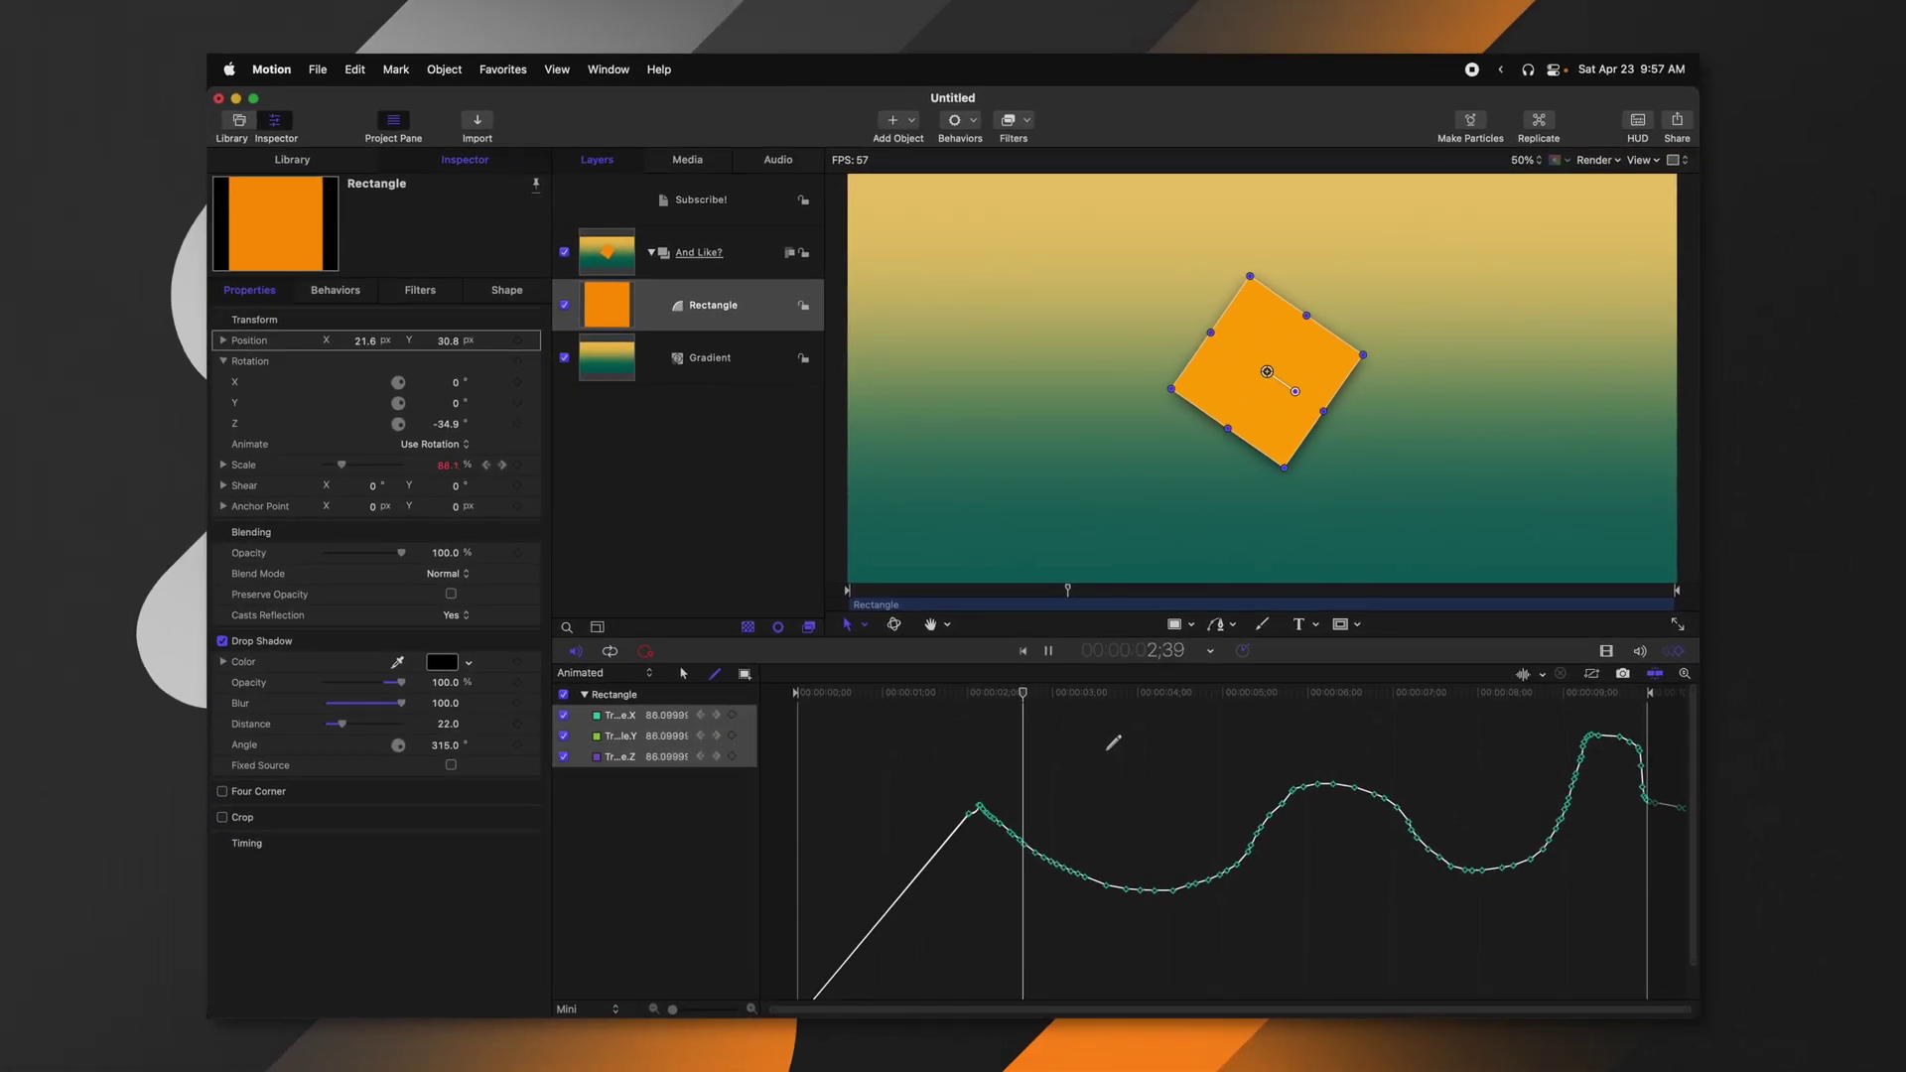
key(space)
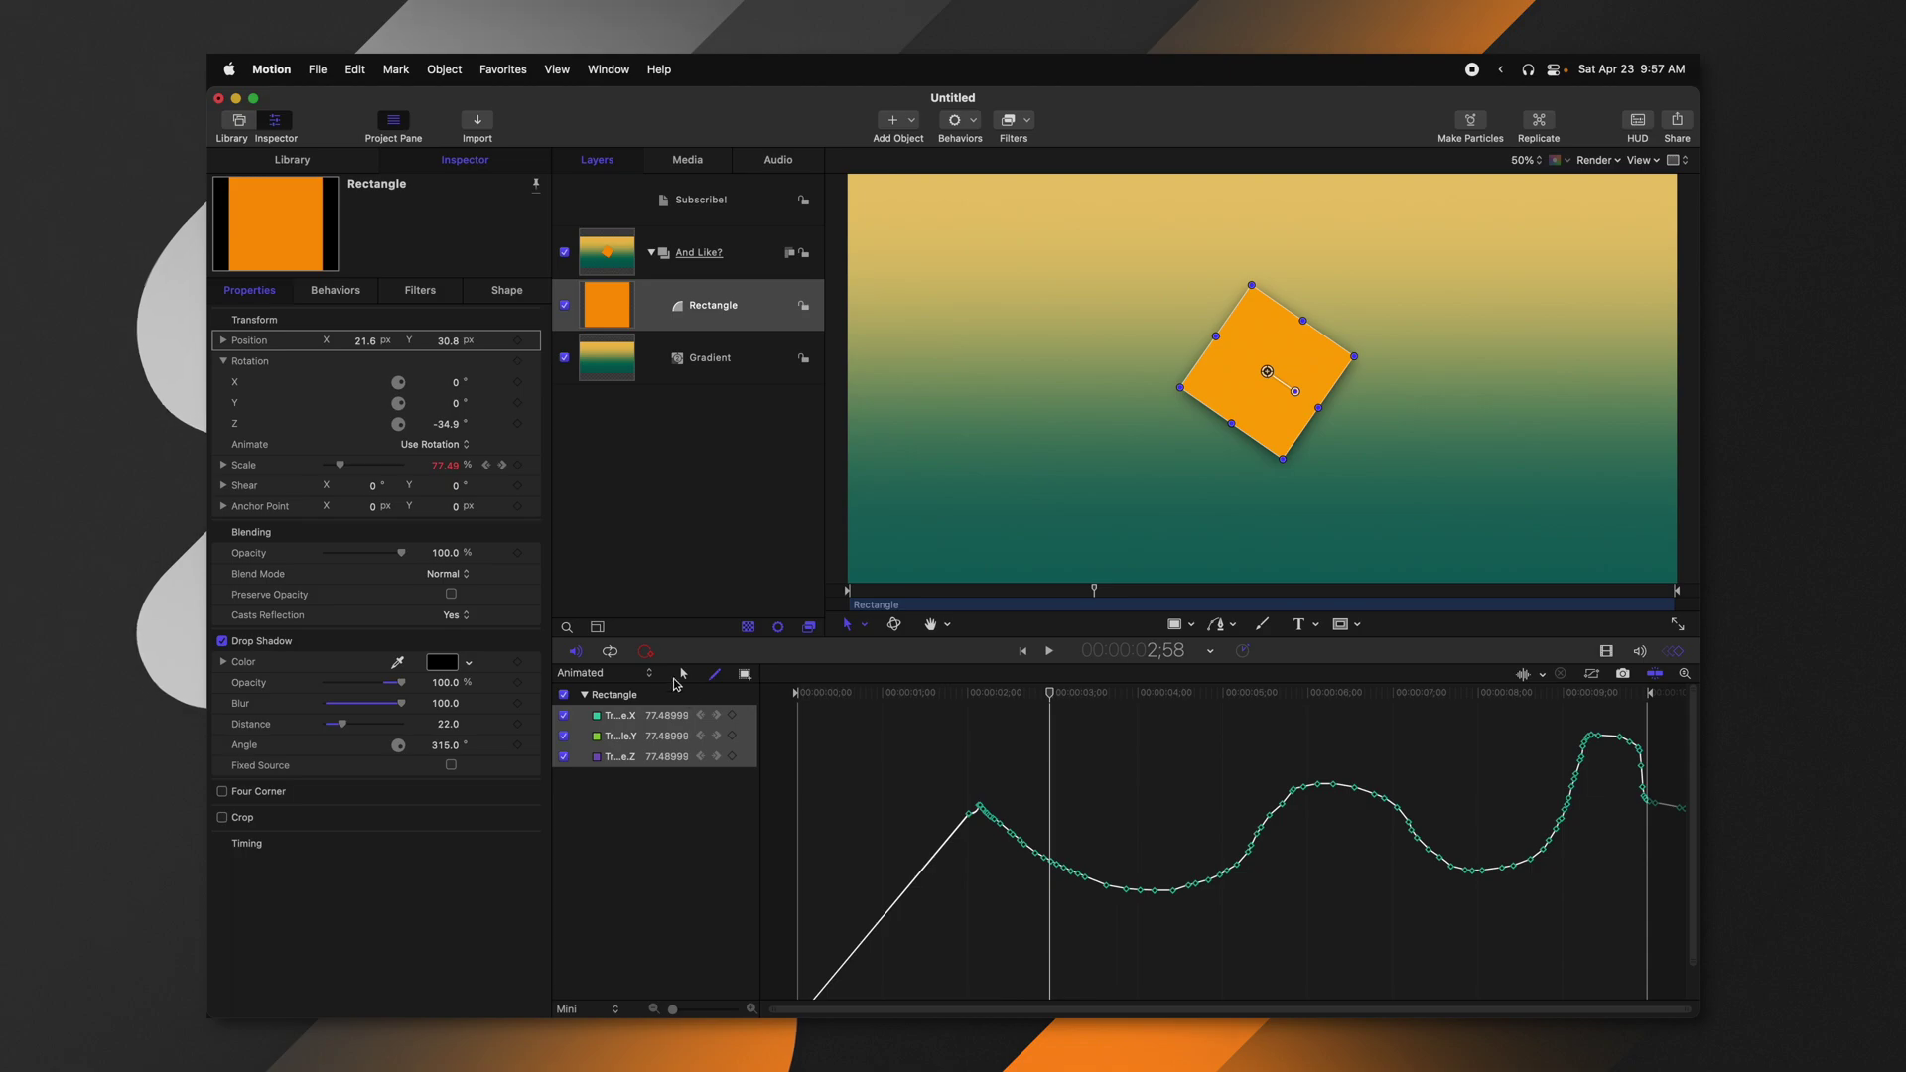
Mute the audio and preview the sketched scale animation up to 00:00:04;33.
click(576, 651)
drag(982, 692, 1043, 692)
key(space)
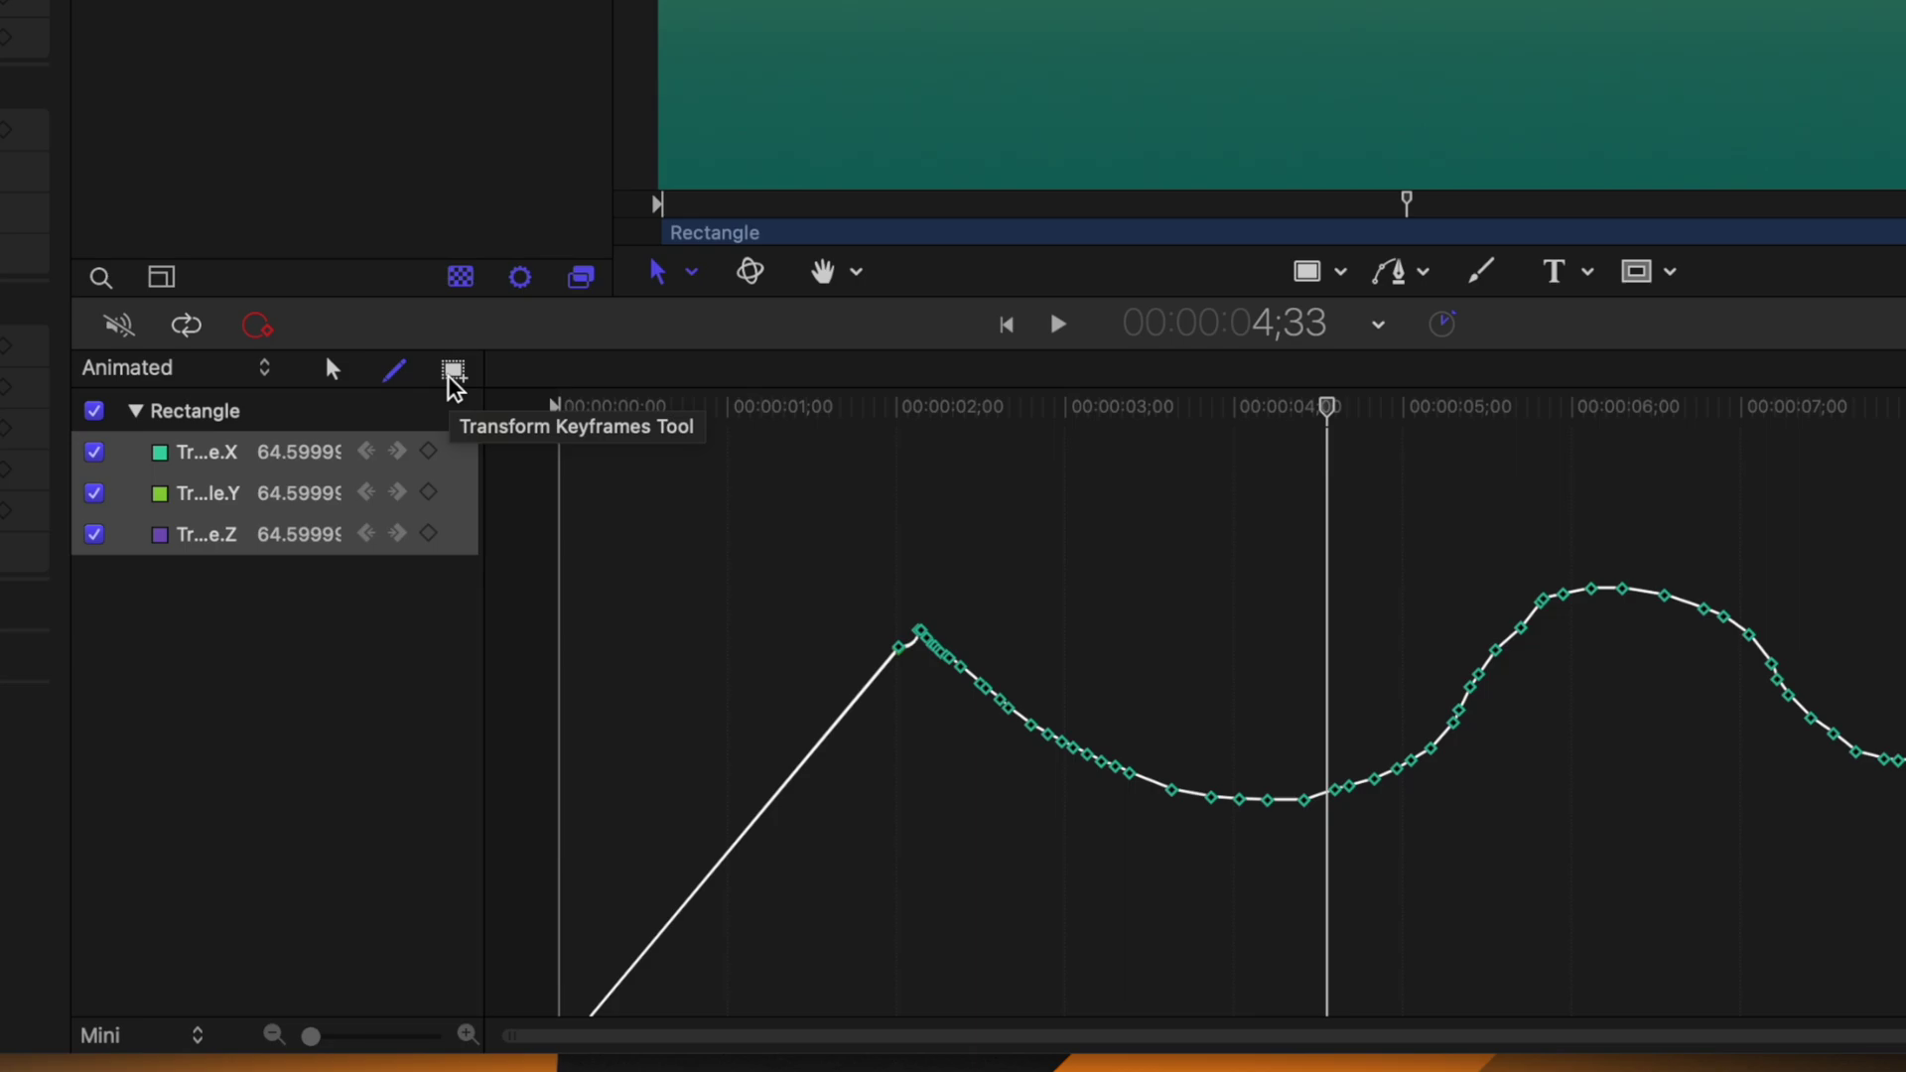
Try moving a group of scale keyframes between about 2 and 4.5 seconds with the Edit tool and undo the move.
click(450, 378)
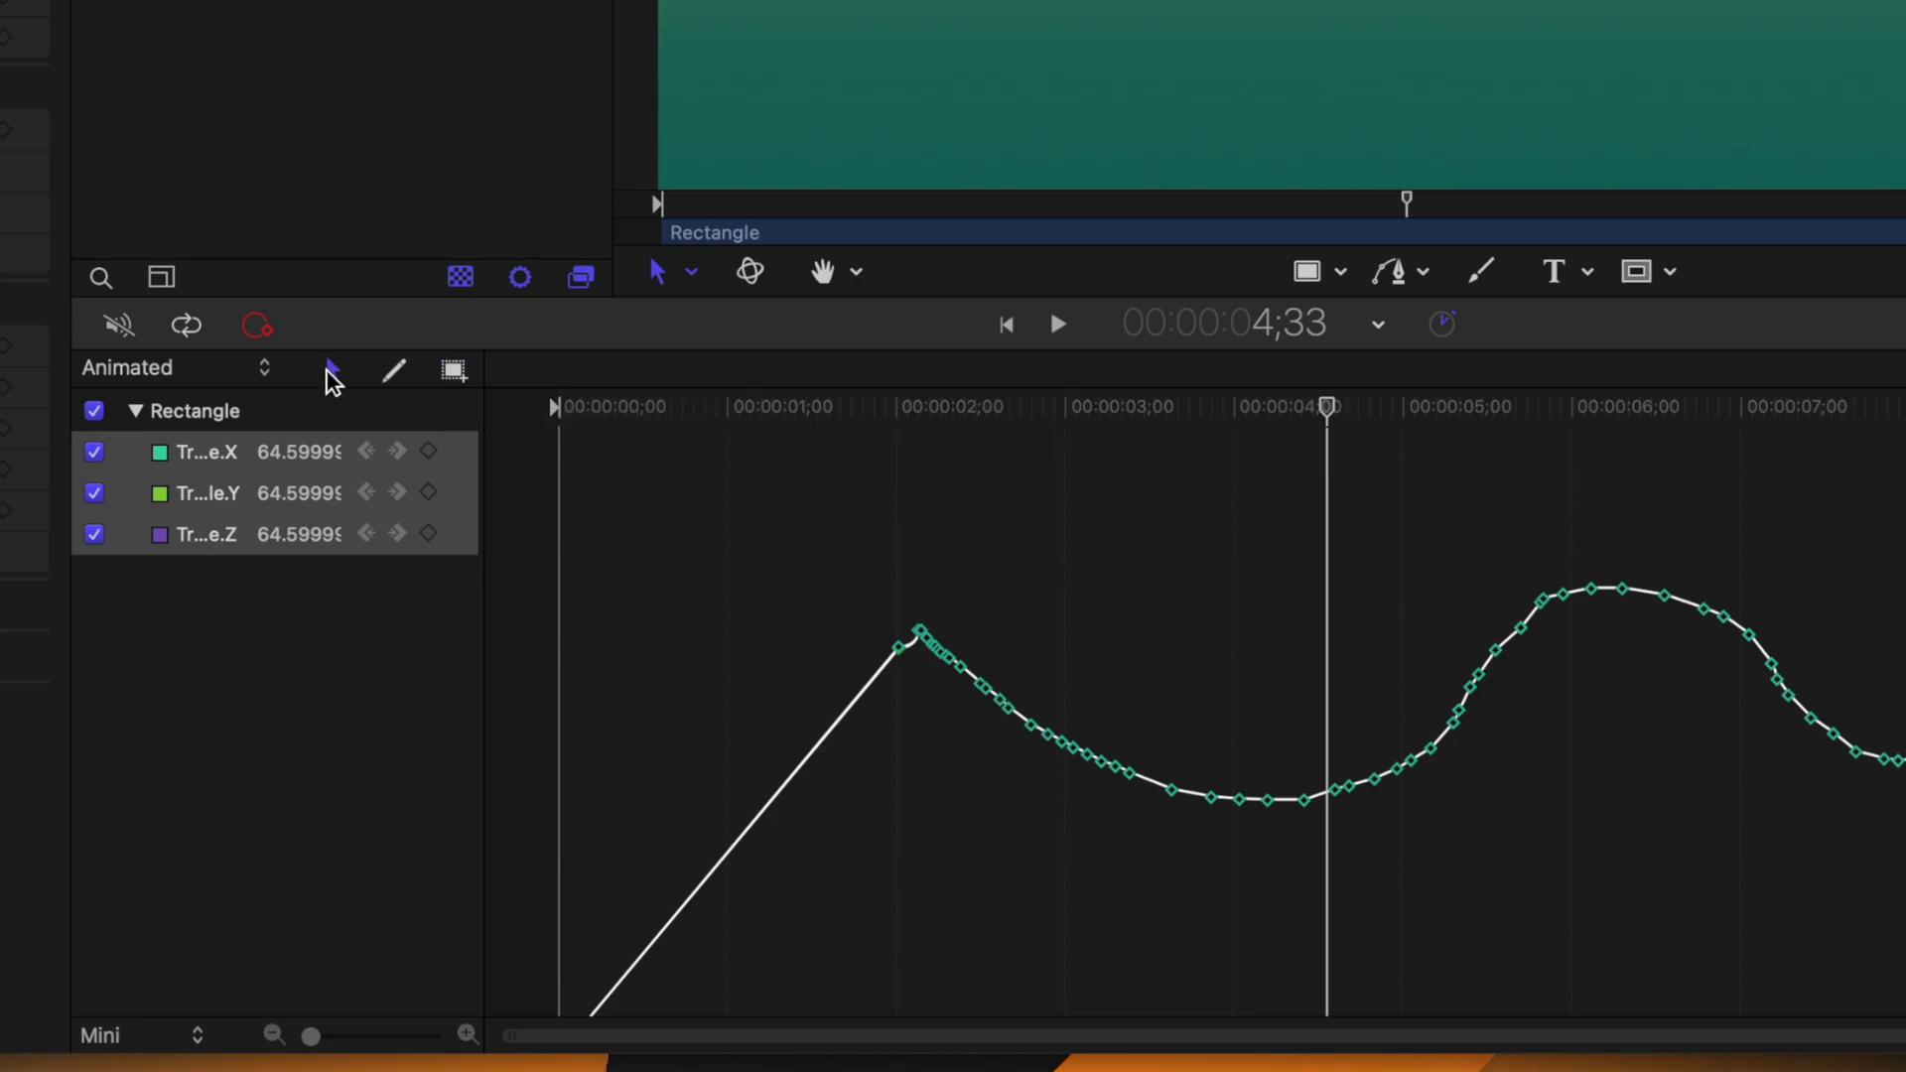
drag(809, 506, 1345, 893)
drag(1300, 806, 1201, 814)
key(super+z)
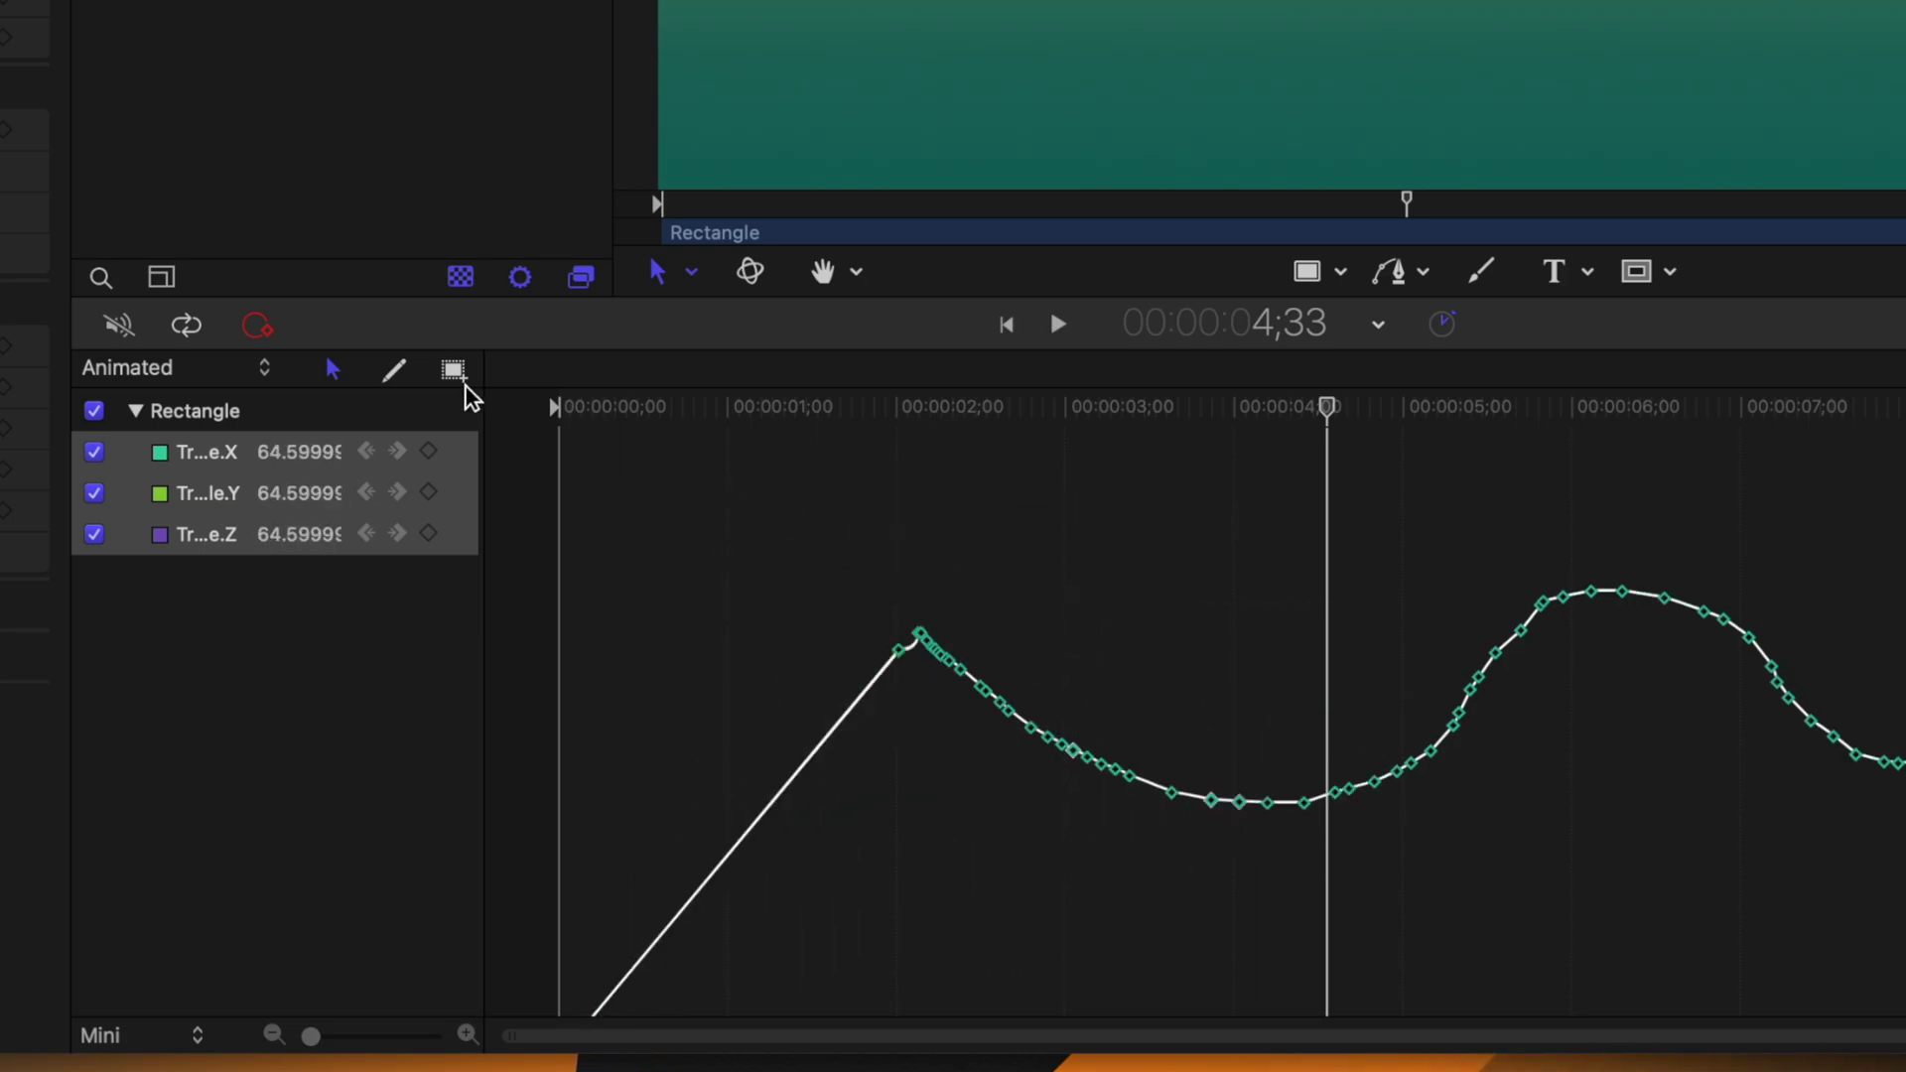
Box the scale keyframes between about 2 and 5 seconds with the Transform Keyframes tool, try moving the group, and undo the moves.
drag(798, 496, 1461, 931)
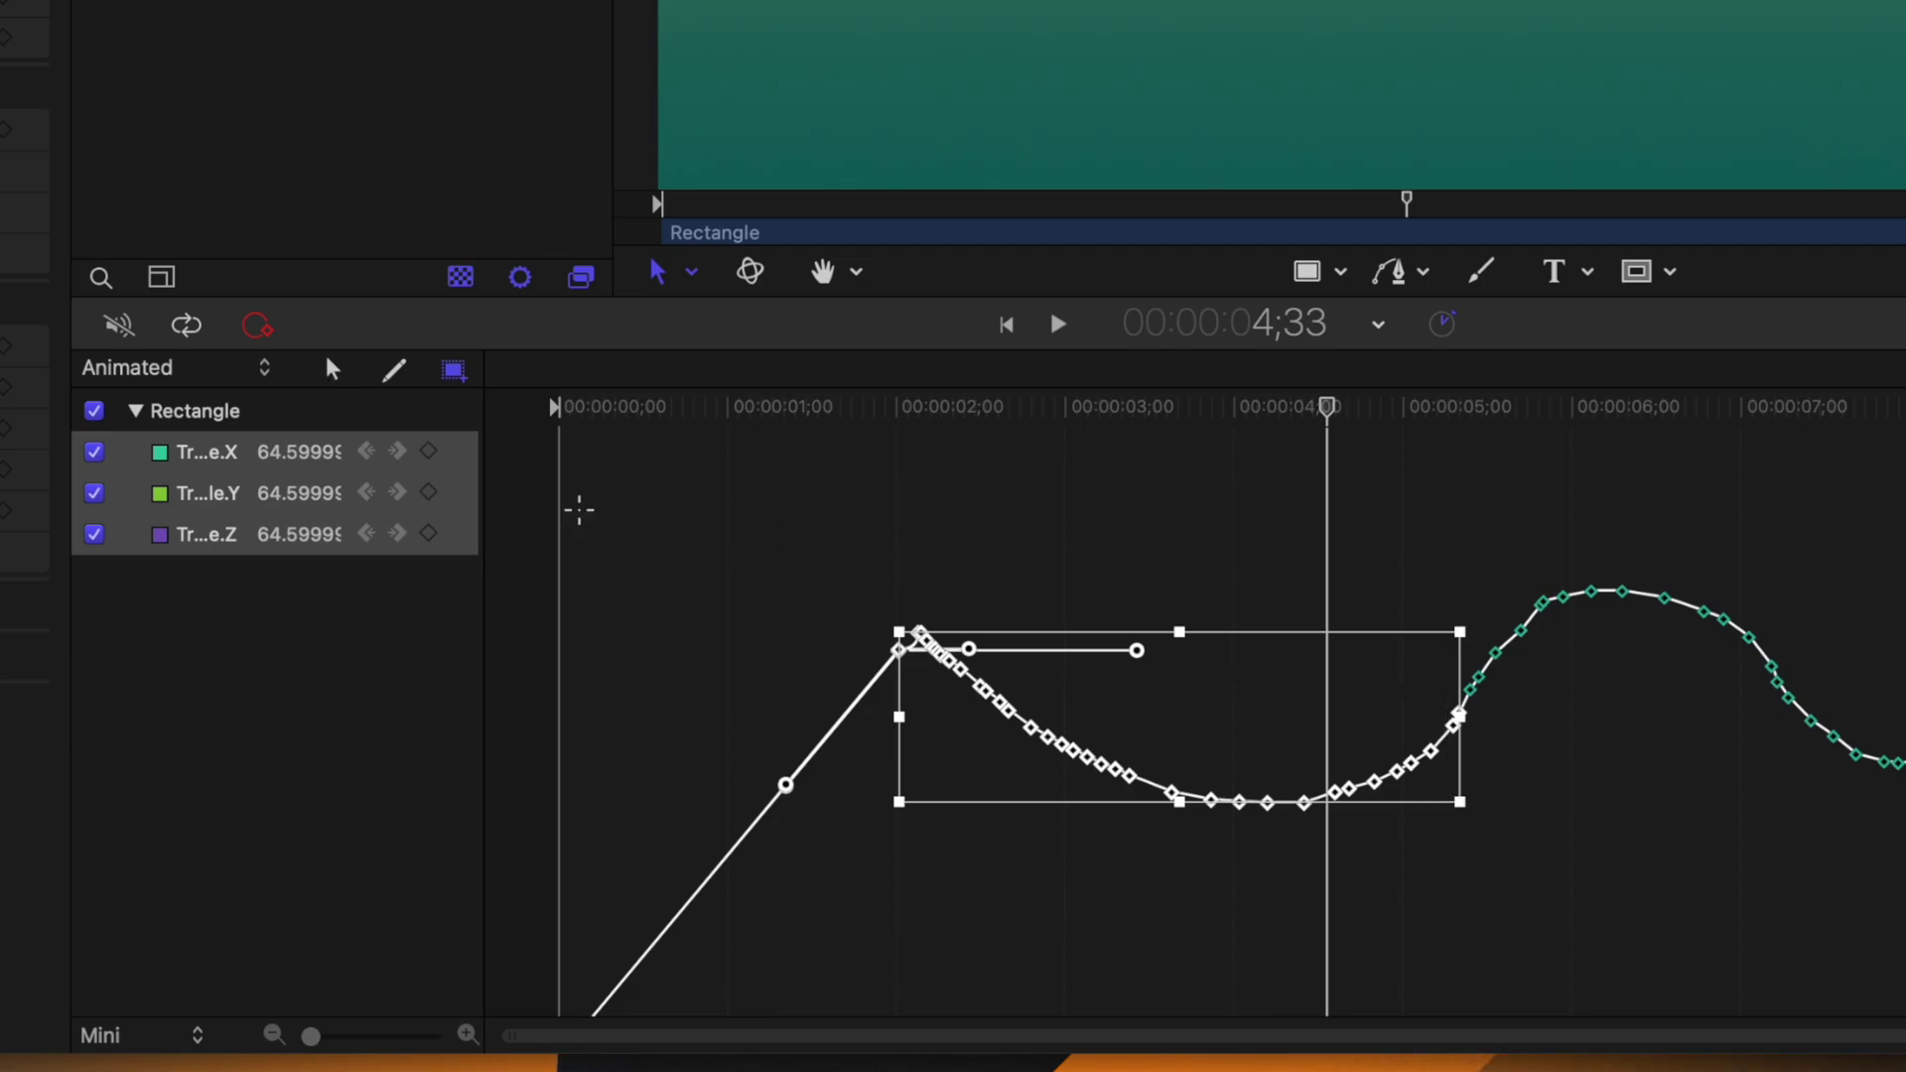
drag(1072, 735, 1161, 655)
key(ctrl+z)
drag(1226, 711, 1115, 638)
key(ctrl+z)
Try stretching the keyframe transform box upward, narrowing it from its start, and reshaping it by a lower corner, undoing each change.
drag(1180, 632, 1174, 460)
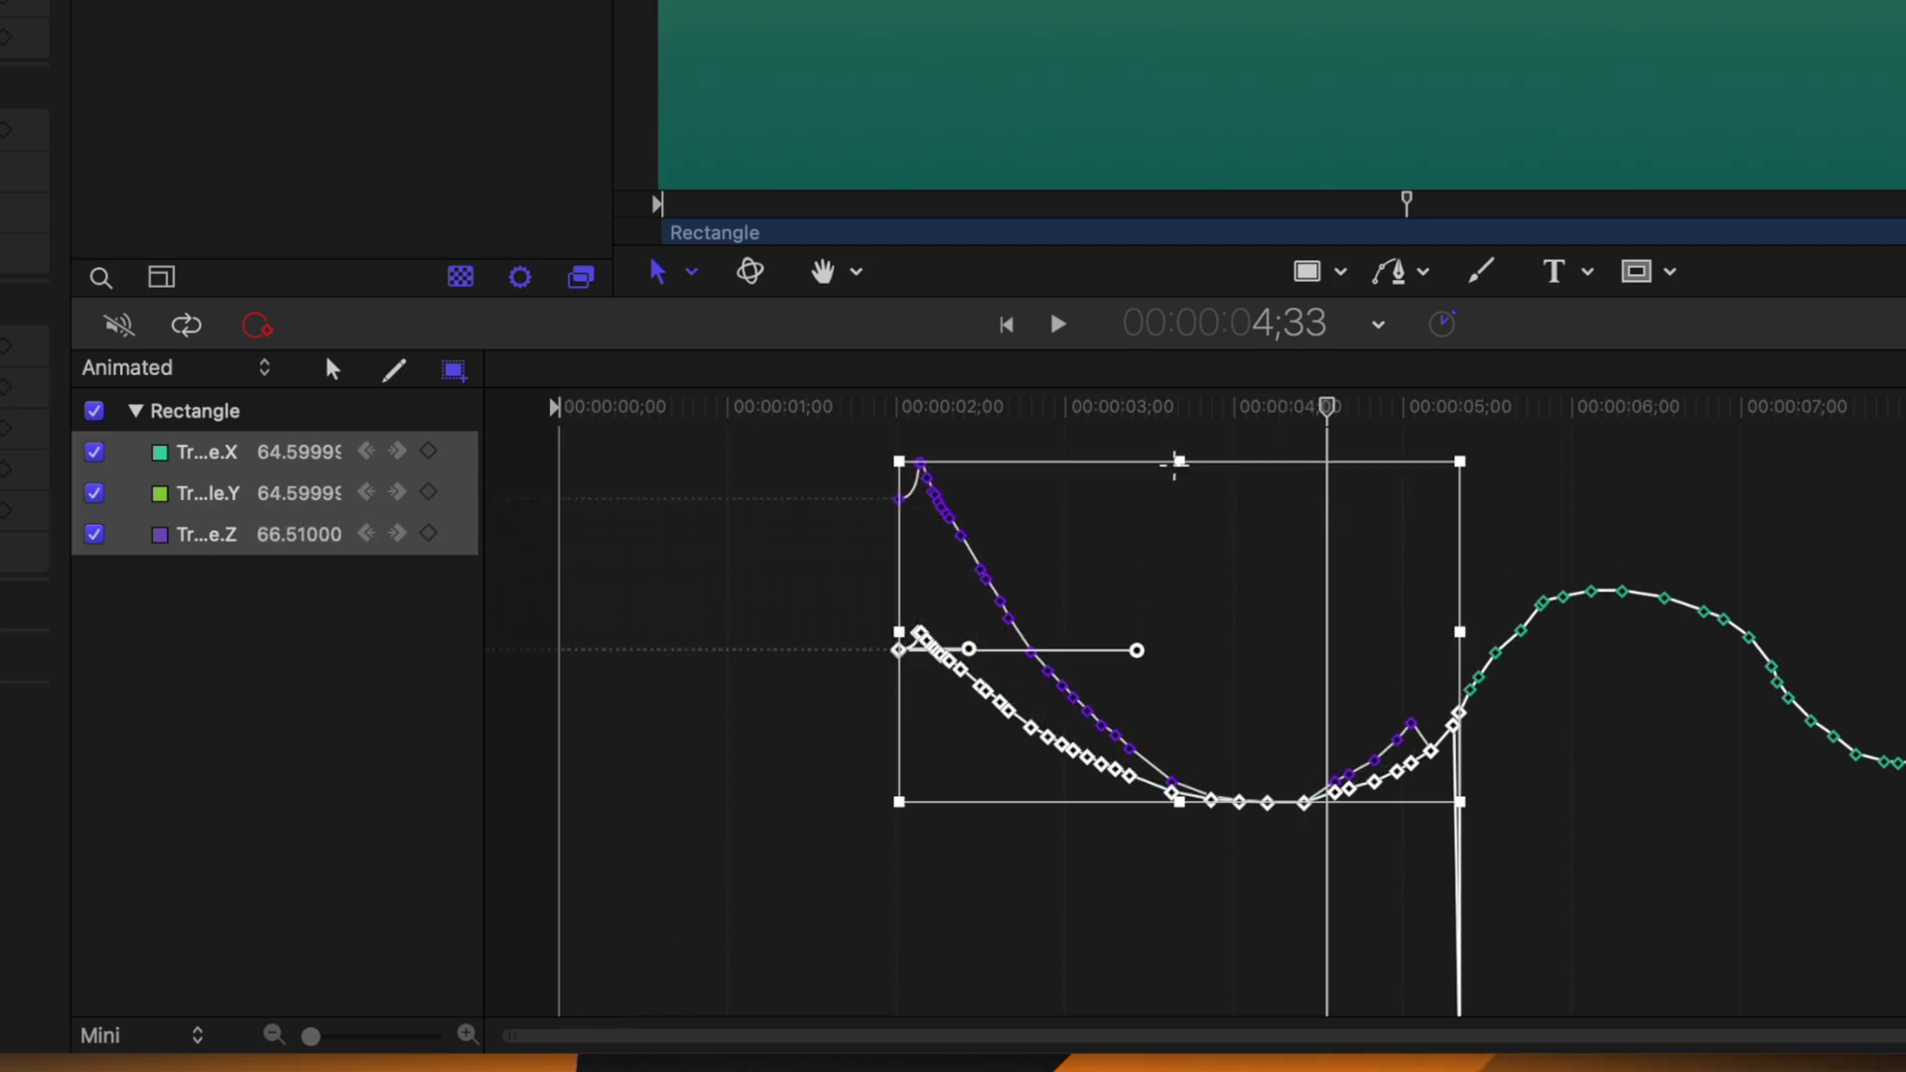
key(ctrl+z)
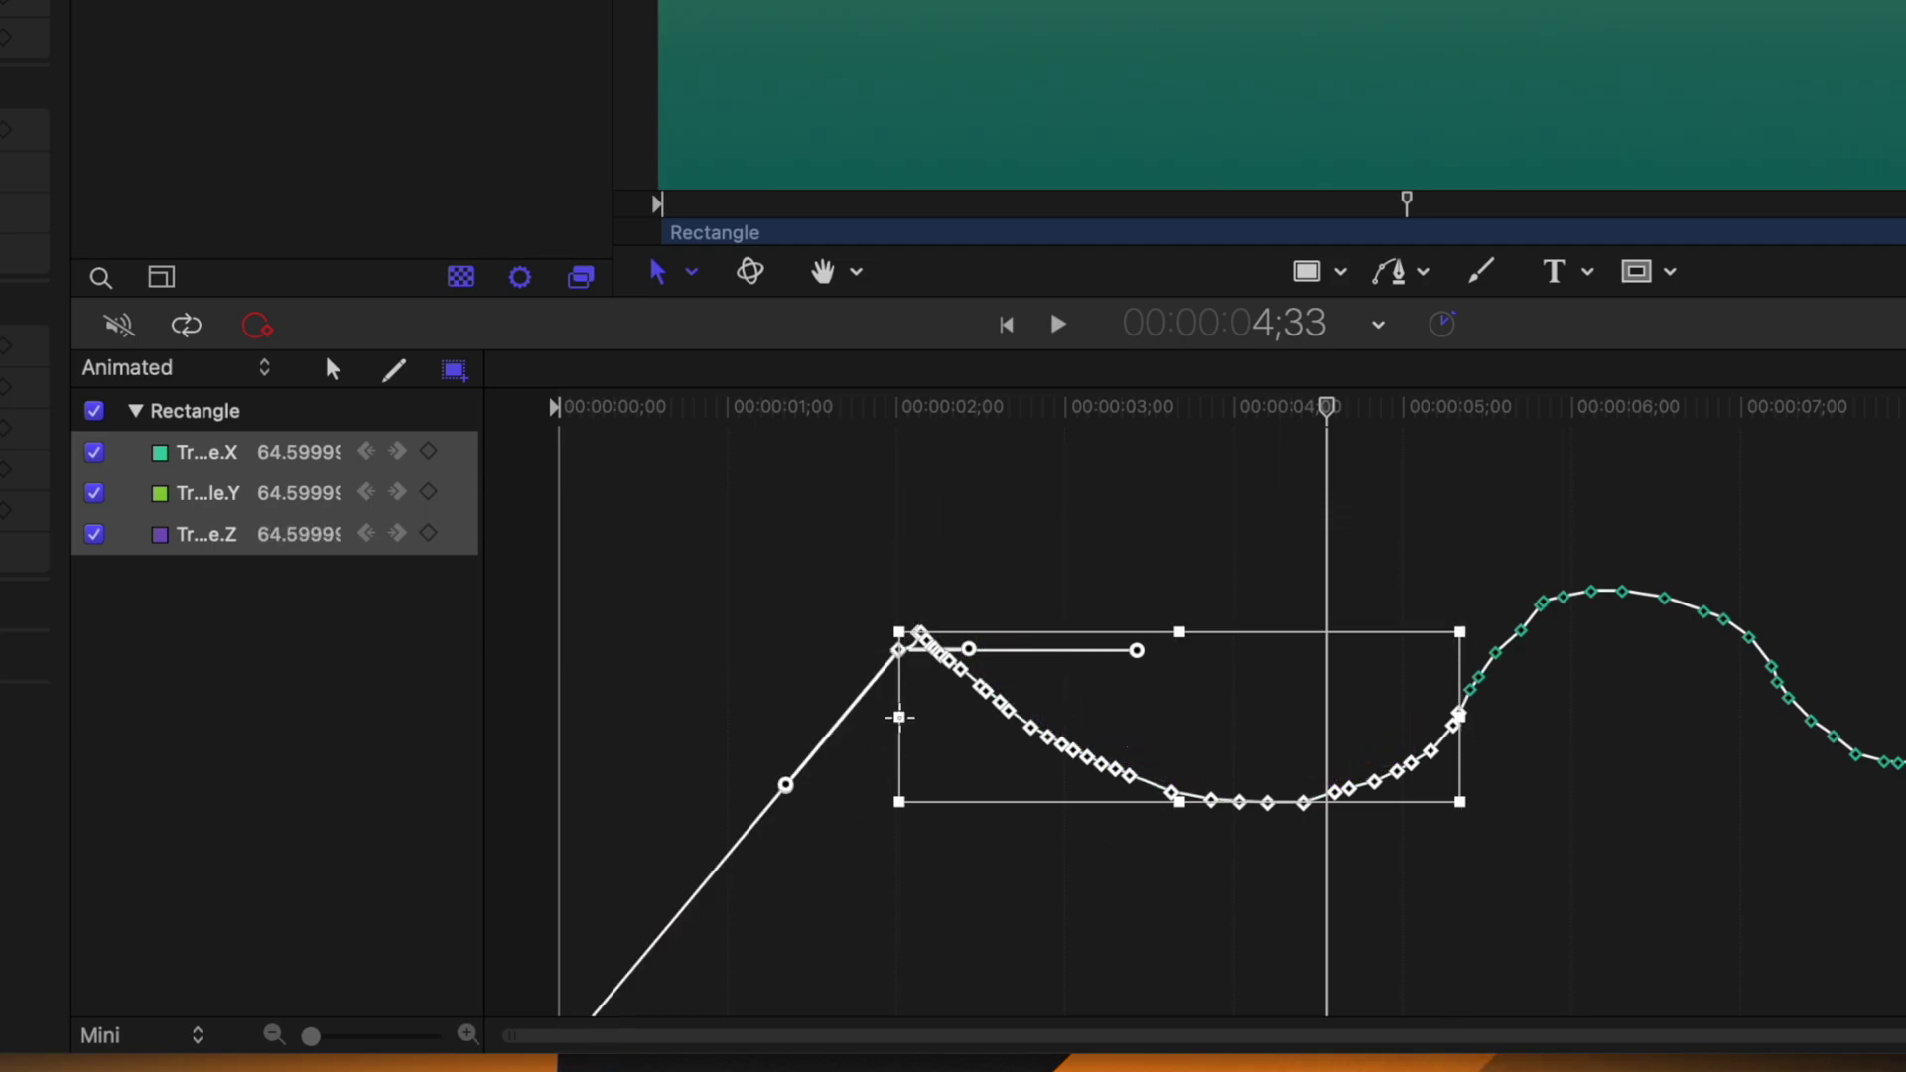
drag(900, 717, 1163, 717)
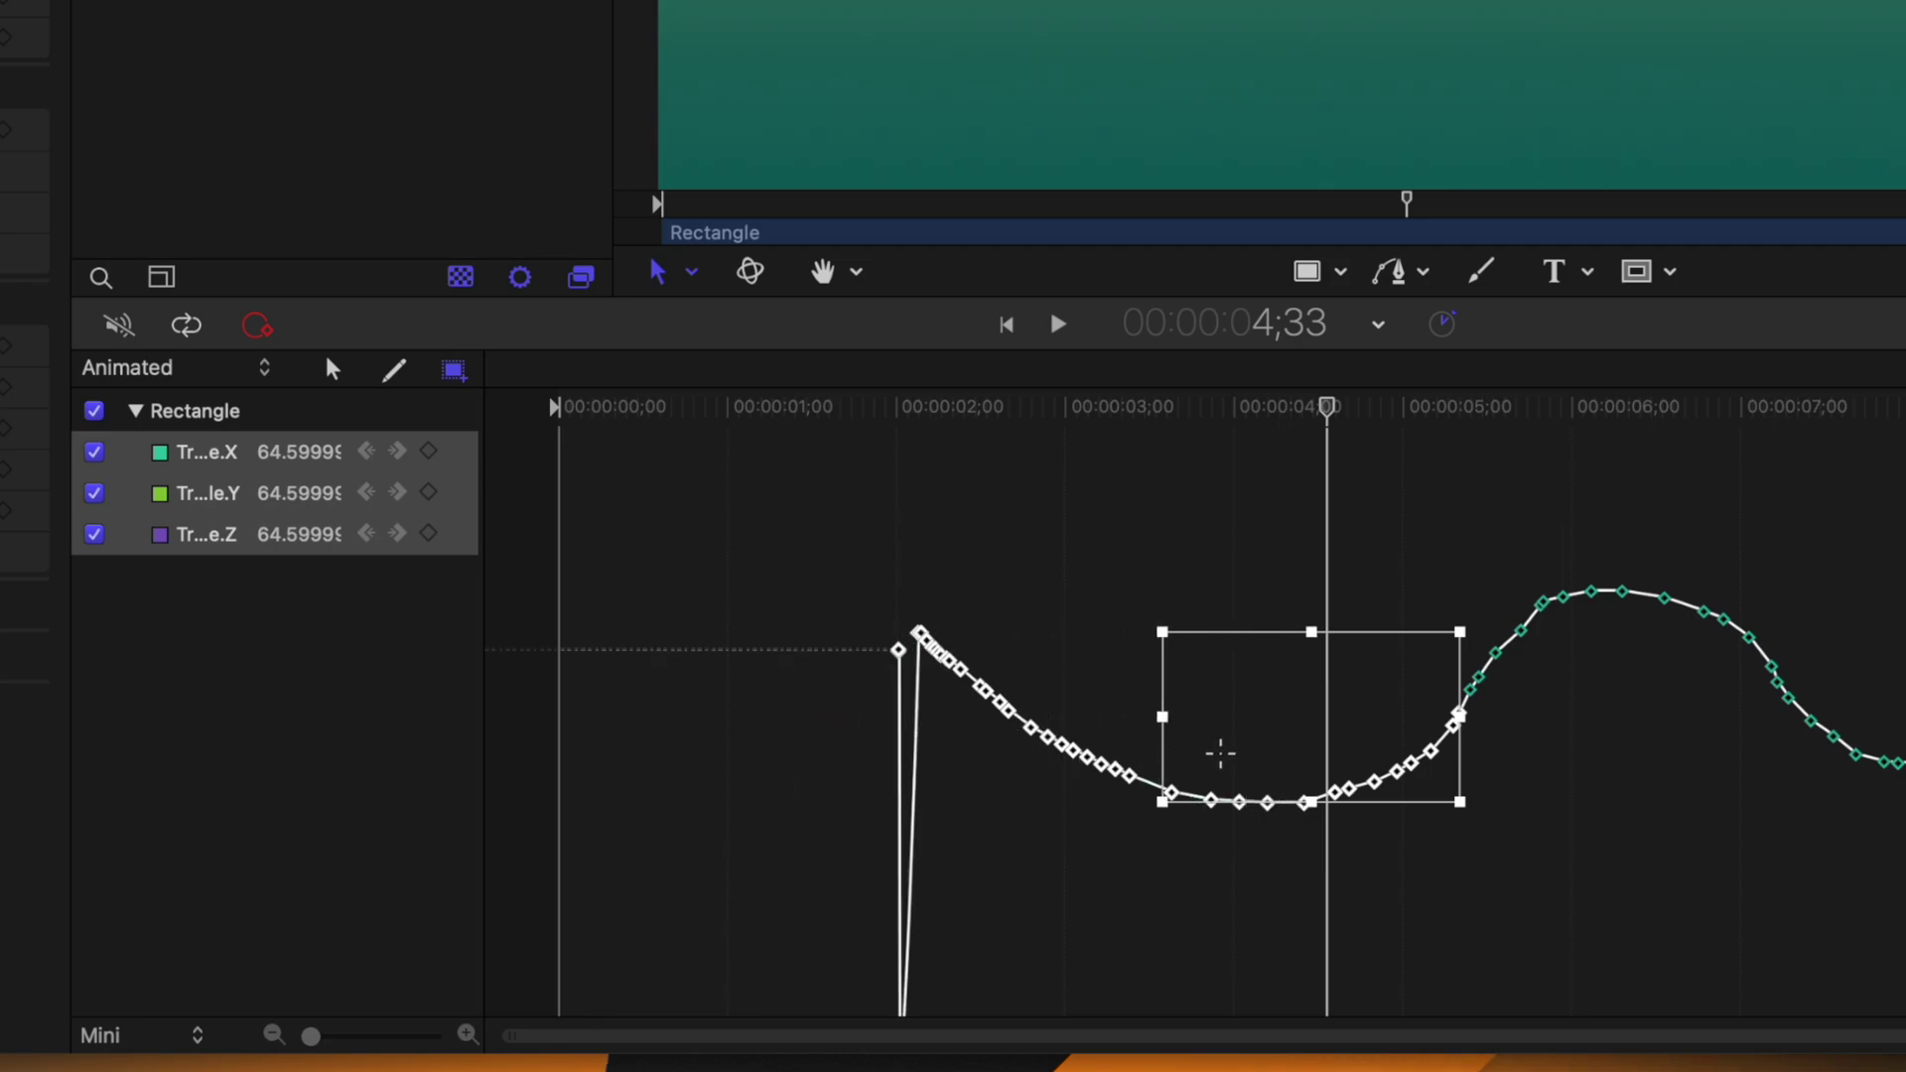
key(ctrl+z)
drag(1467, 800, 1221, 957)
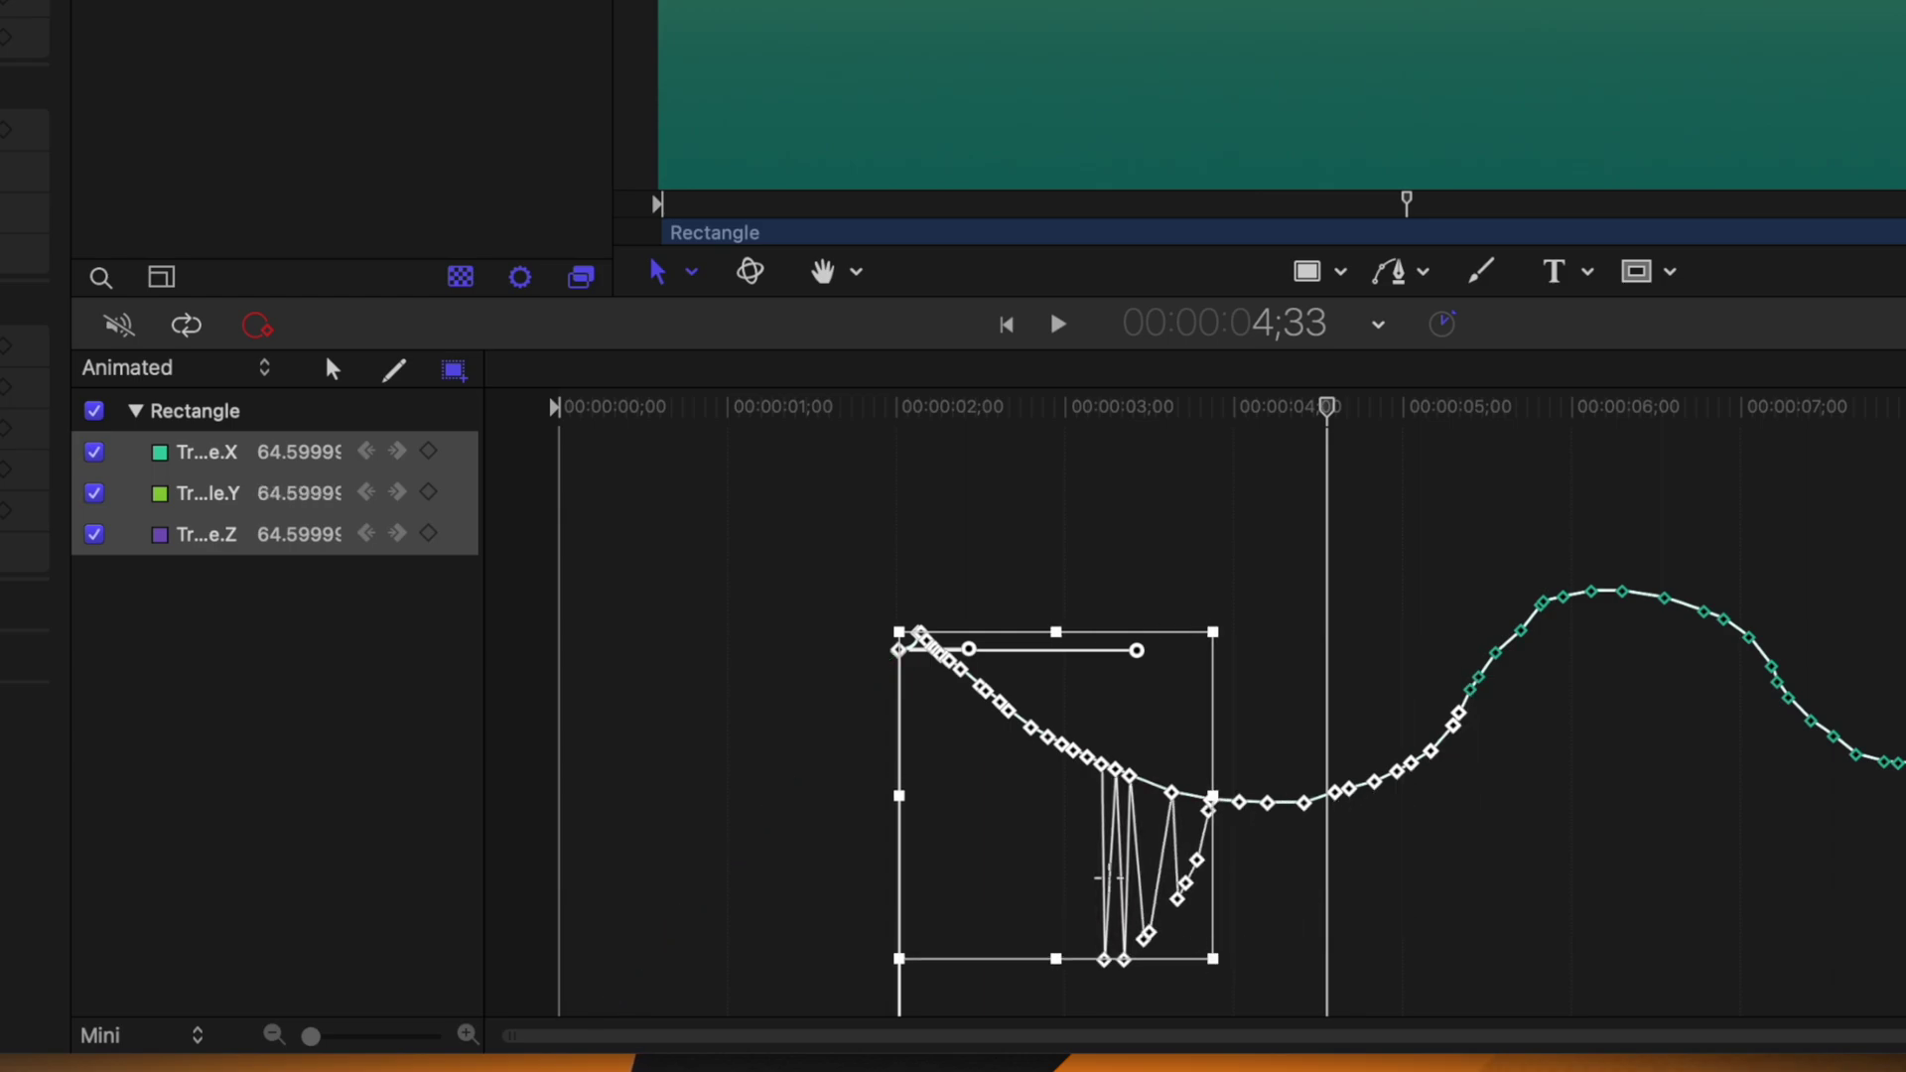
key(ctrl+z)
Reset the rectangle's Scale X parameter and hide the Scale Y curve in the graph.
click(333, 370)
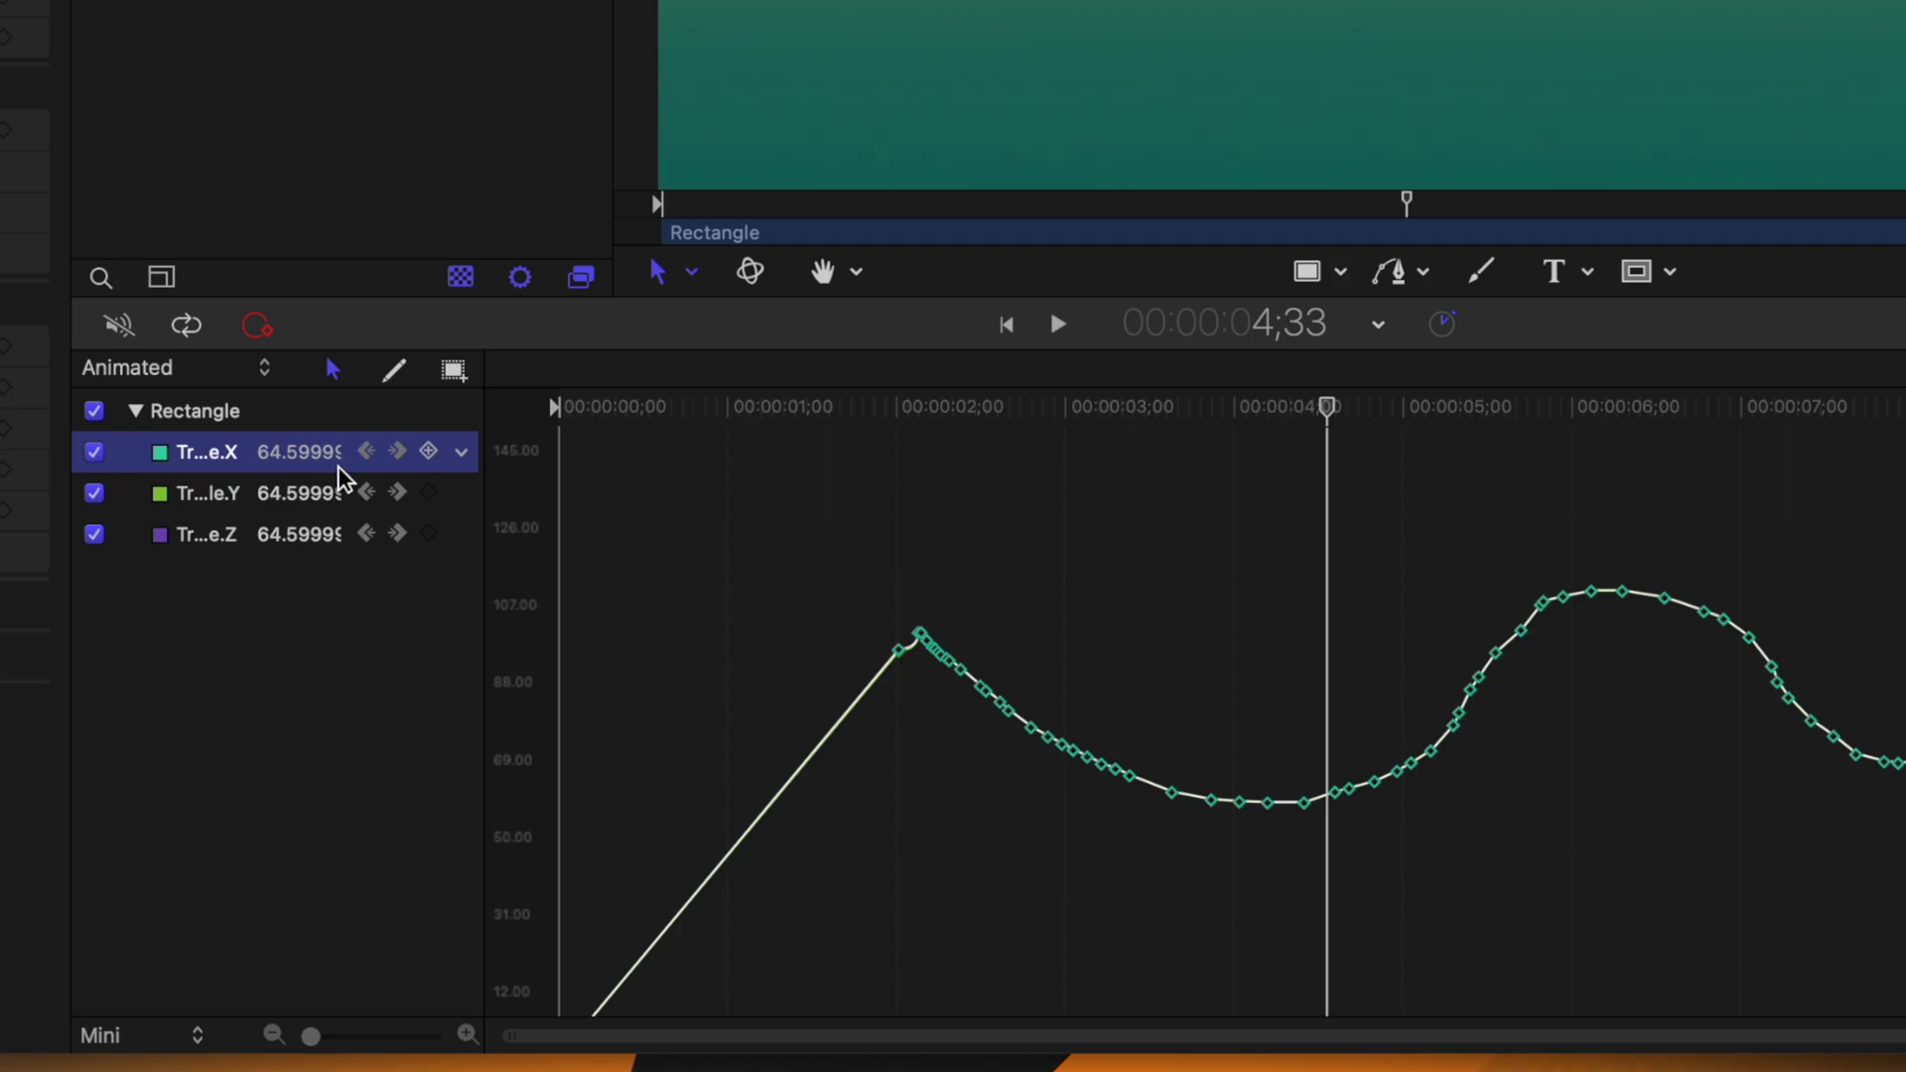
click(460, 463)
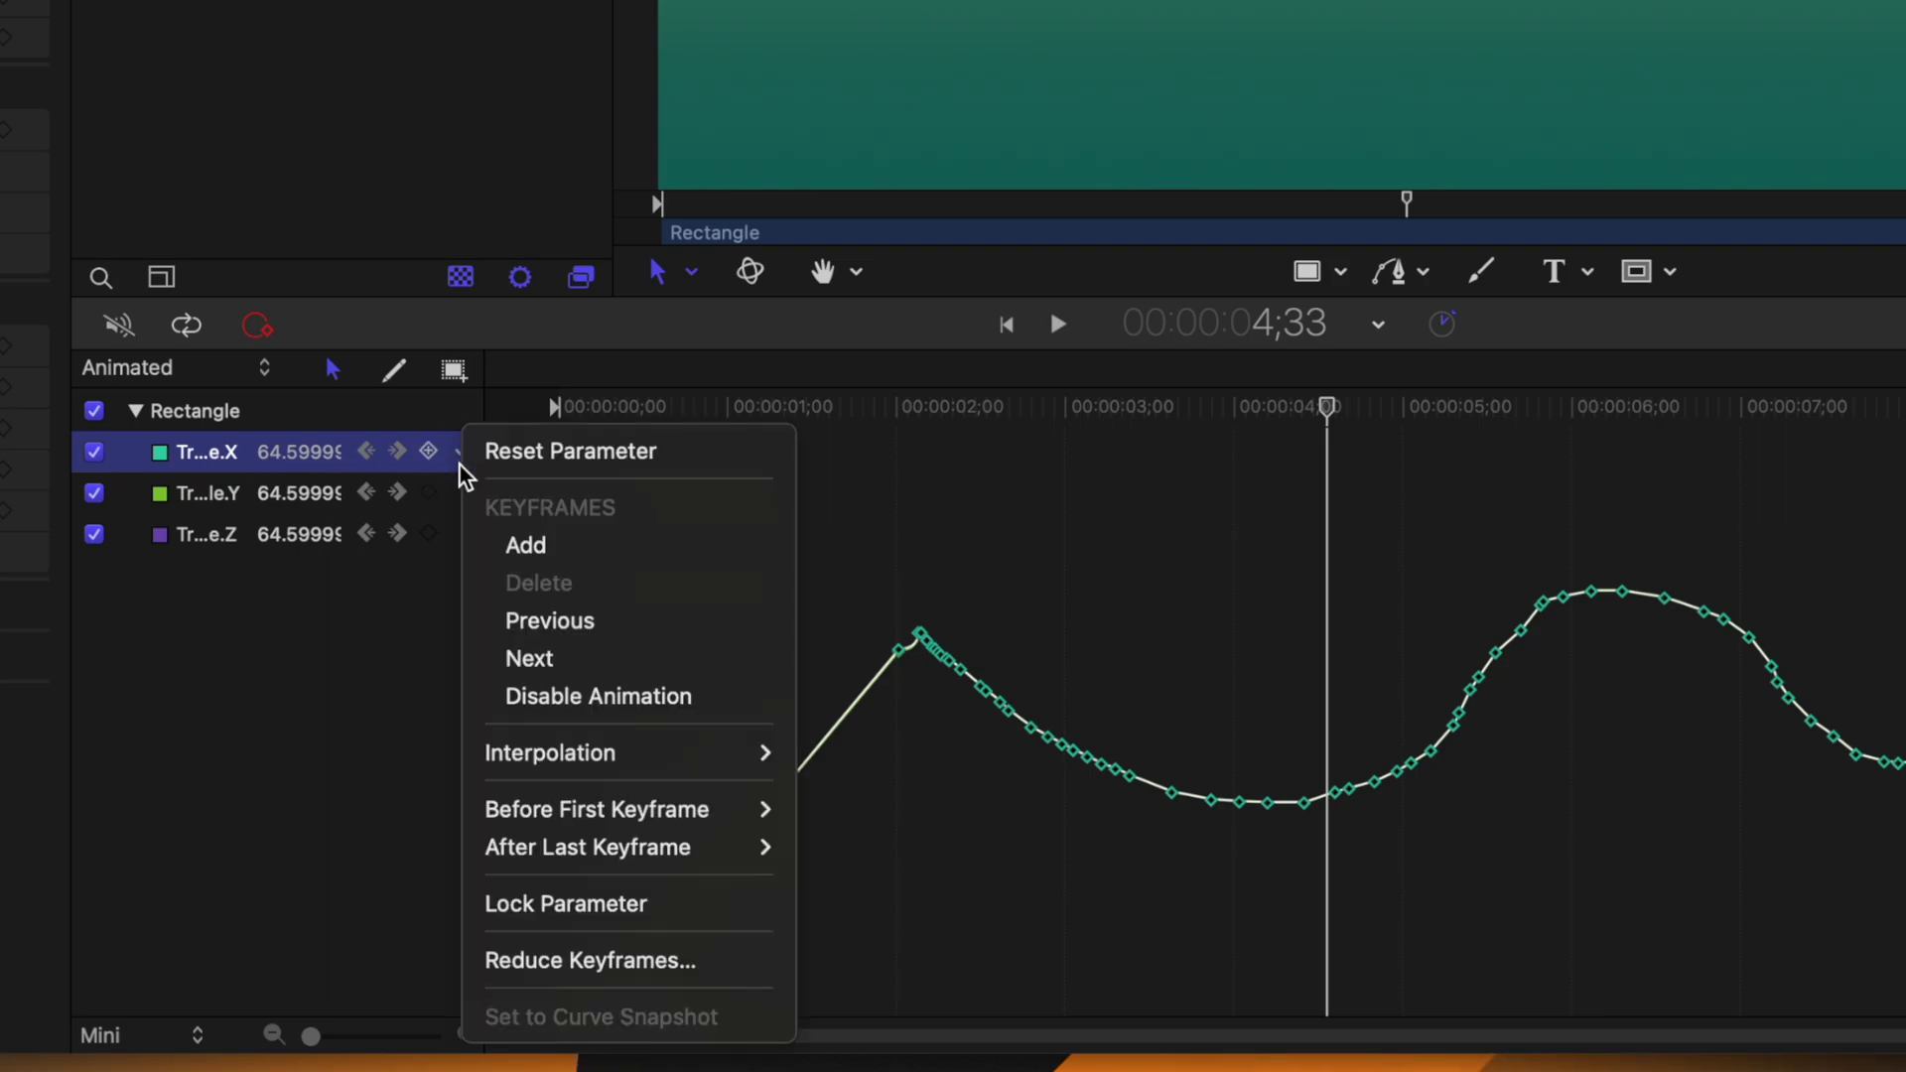
click(514, 449)
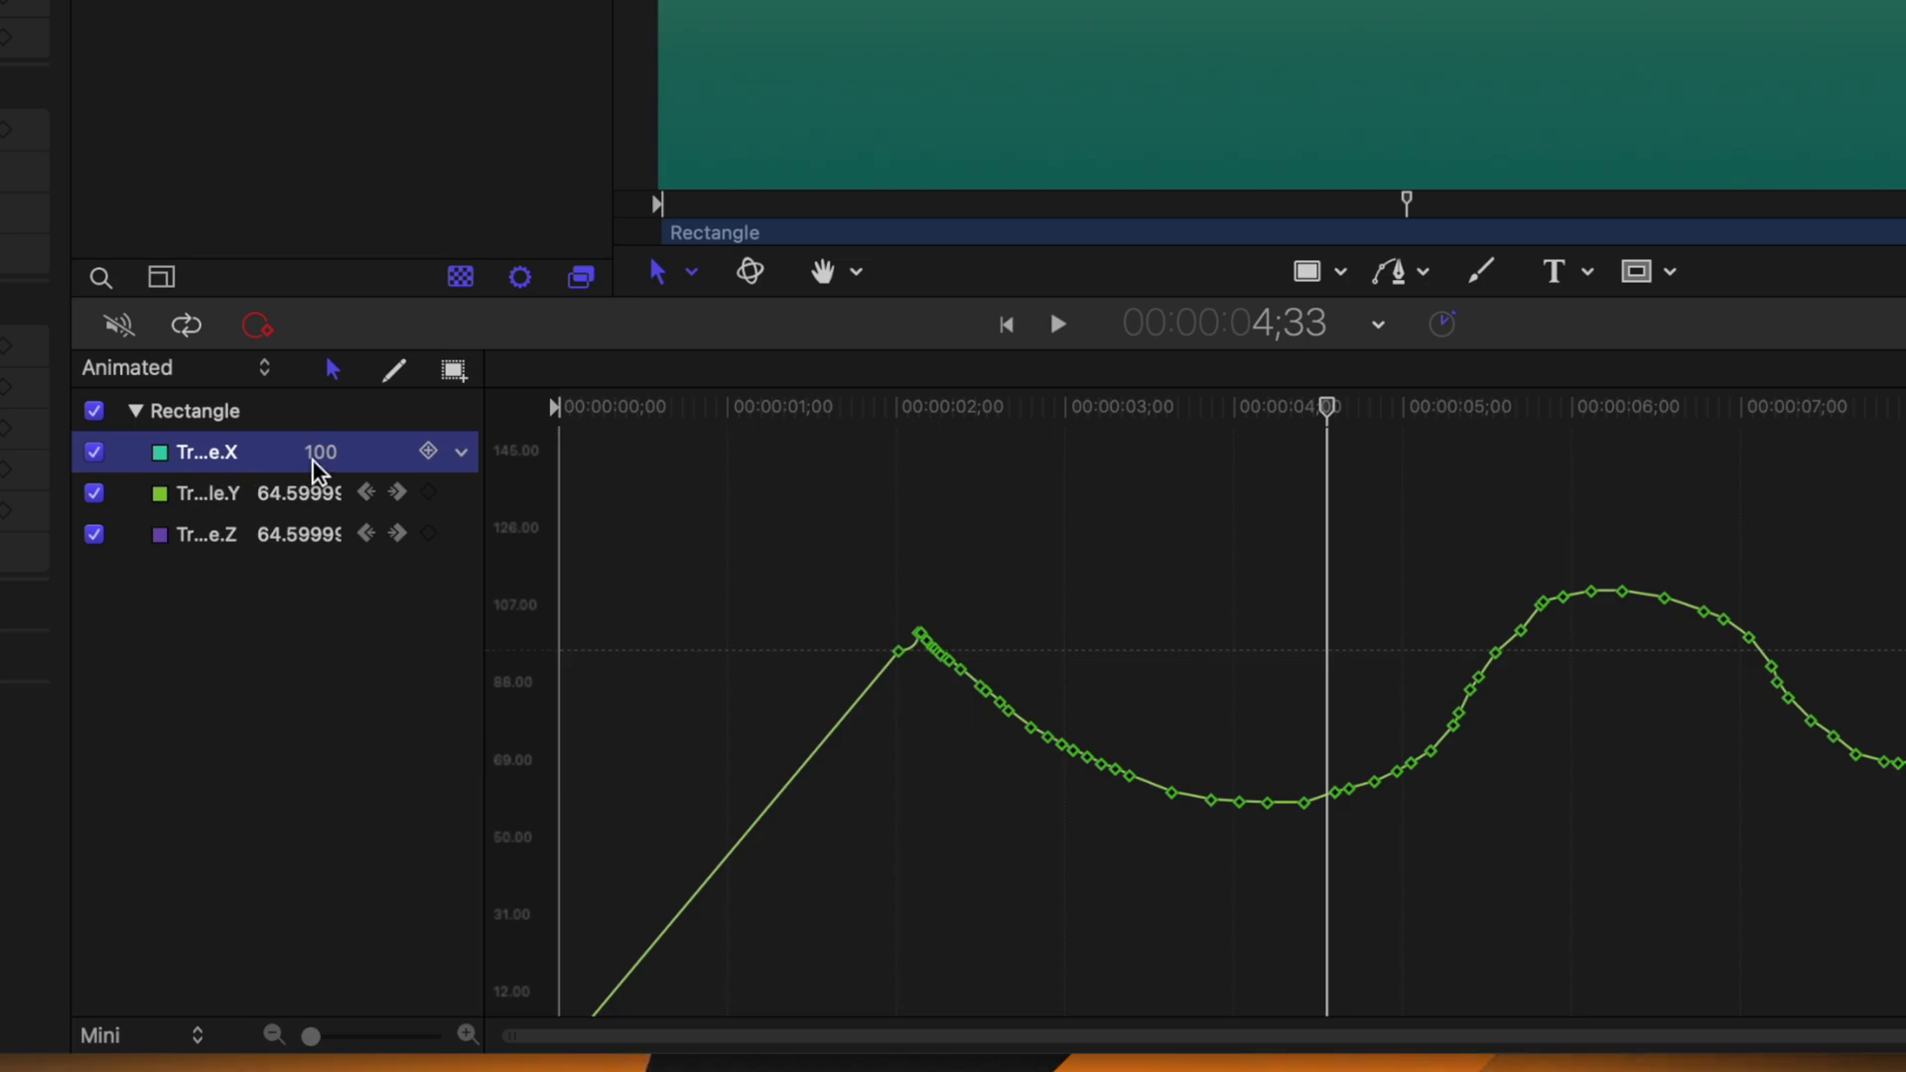
click(93, 496)
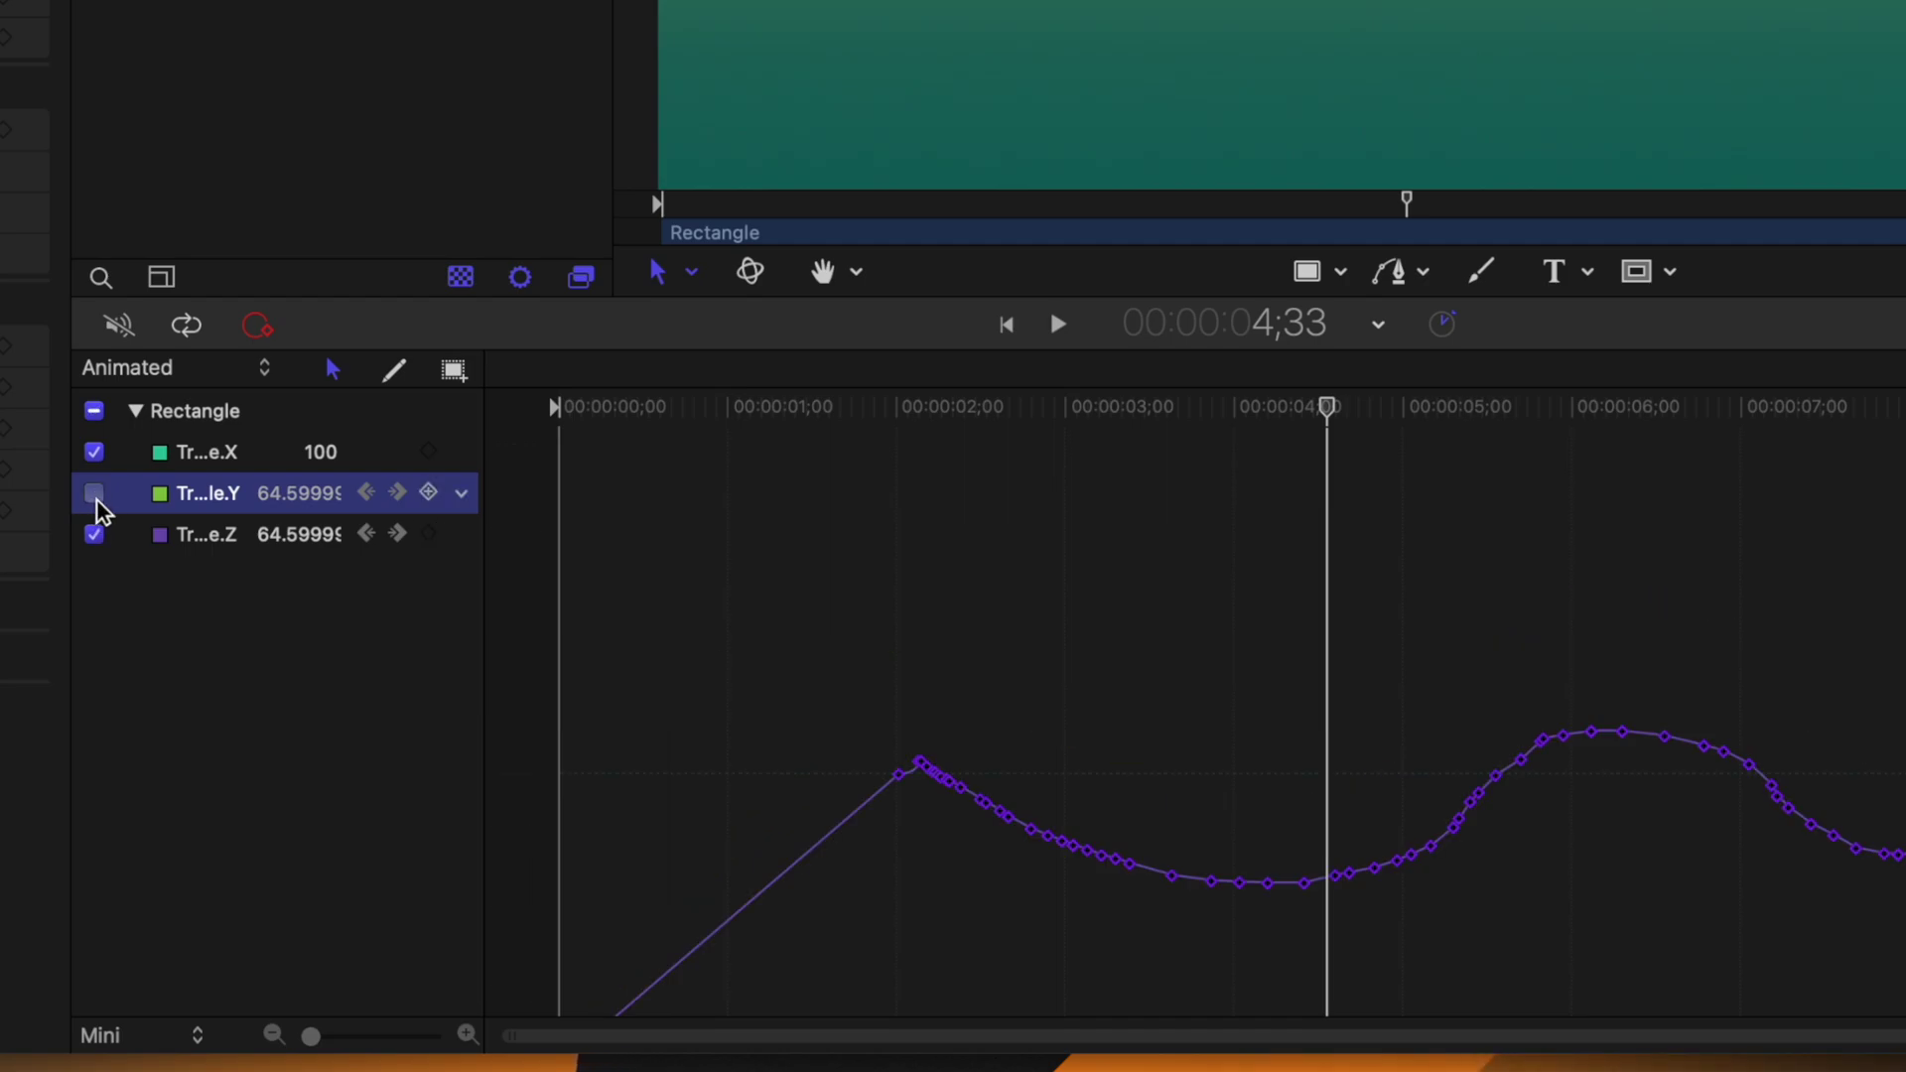
Start reducing the keyframes of the rectangle's Scale Z curve with an error tolerance of 10%.
click(458, 540)
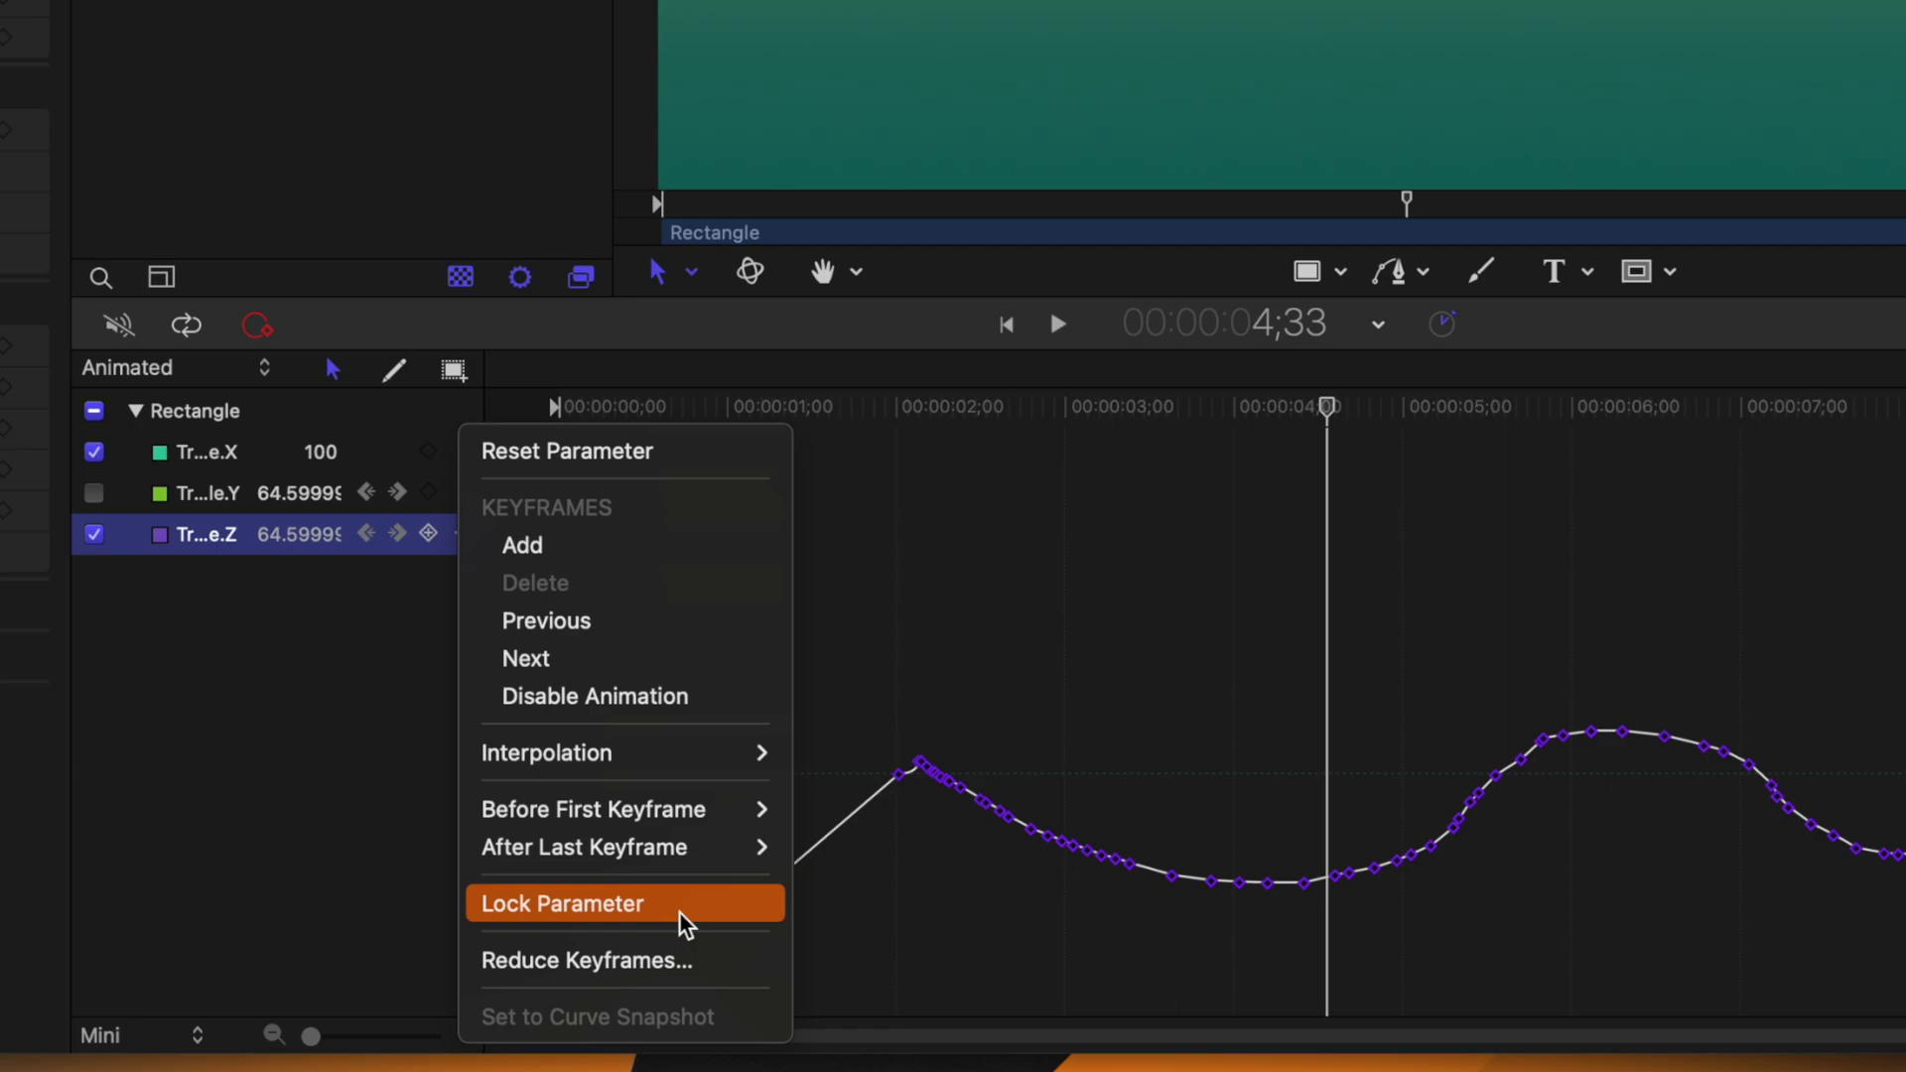
click(668, 958)
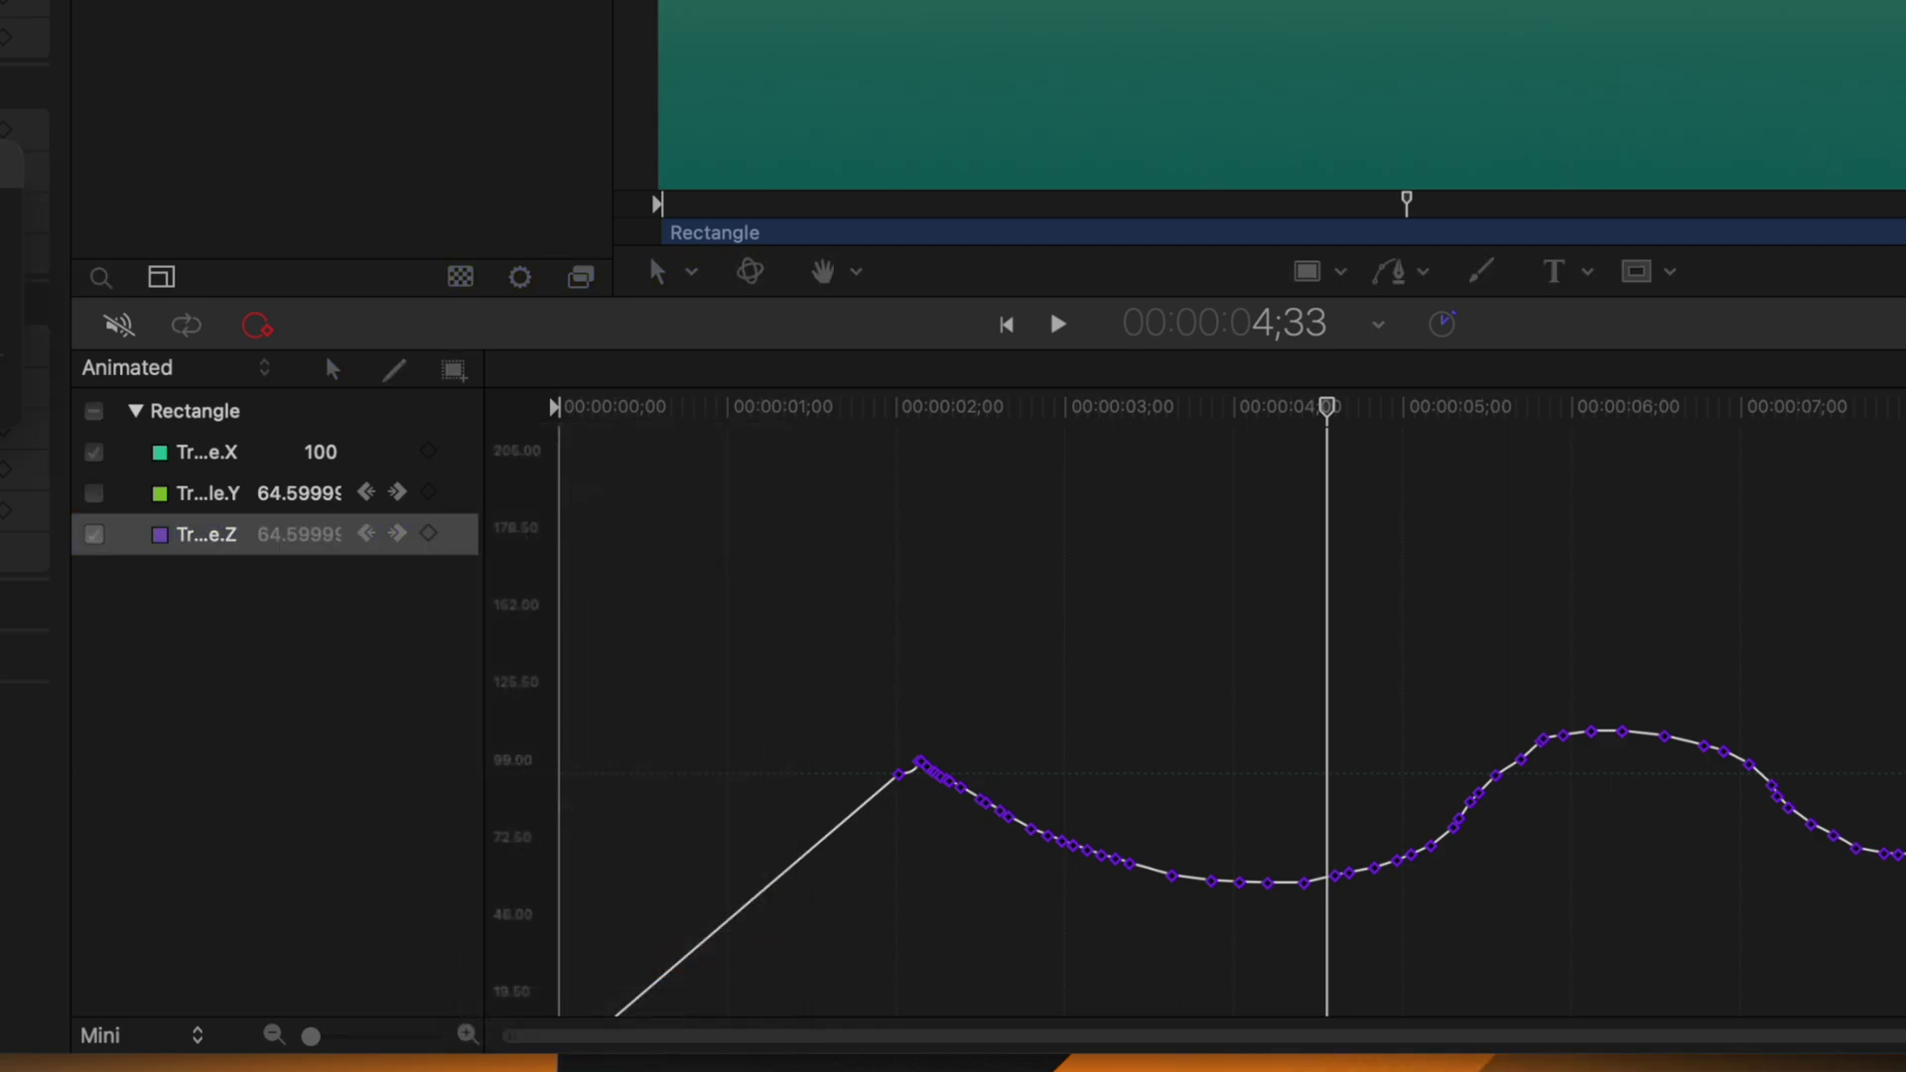
drag(970, 437, 1098, 437)
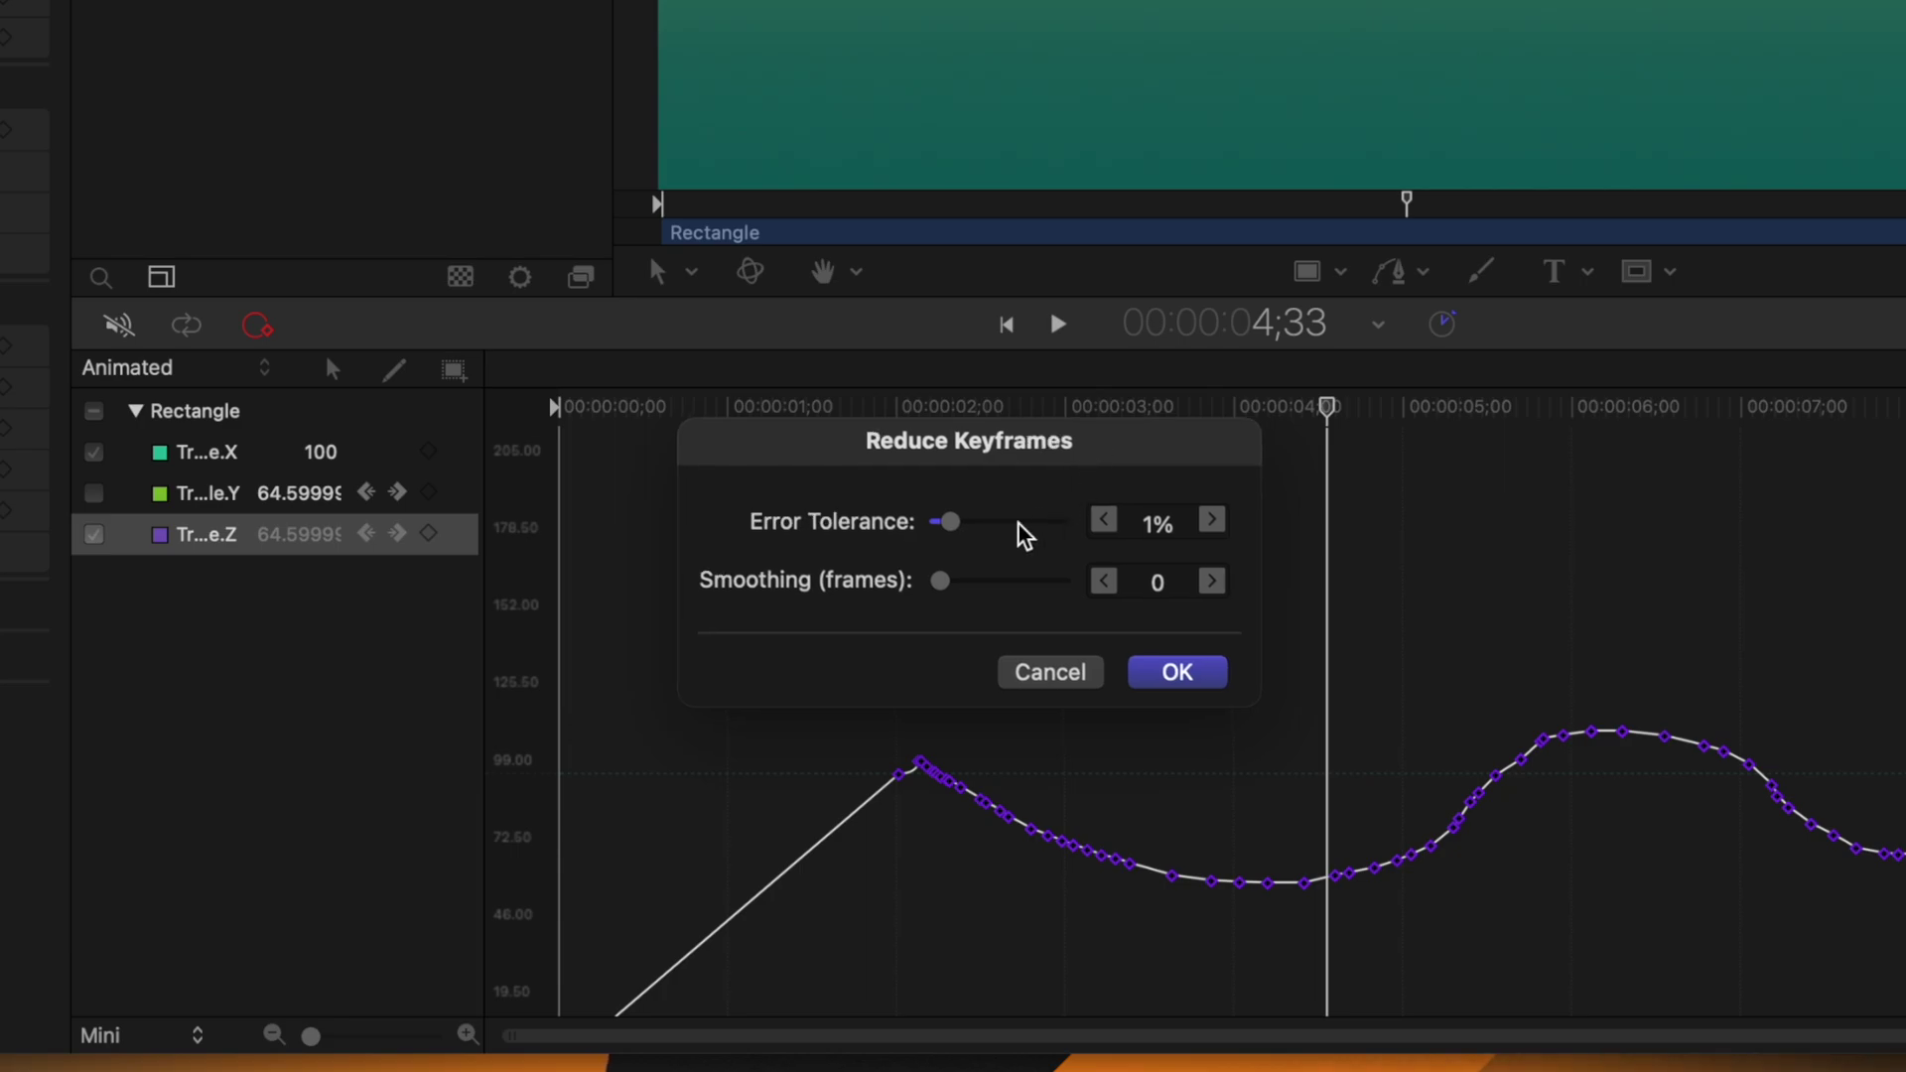
drag(962, 527, 1204, 549)
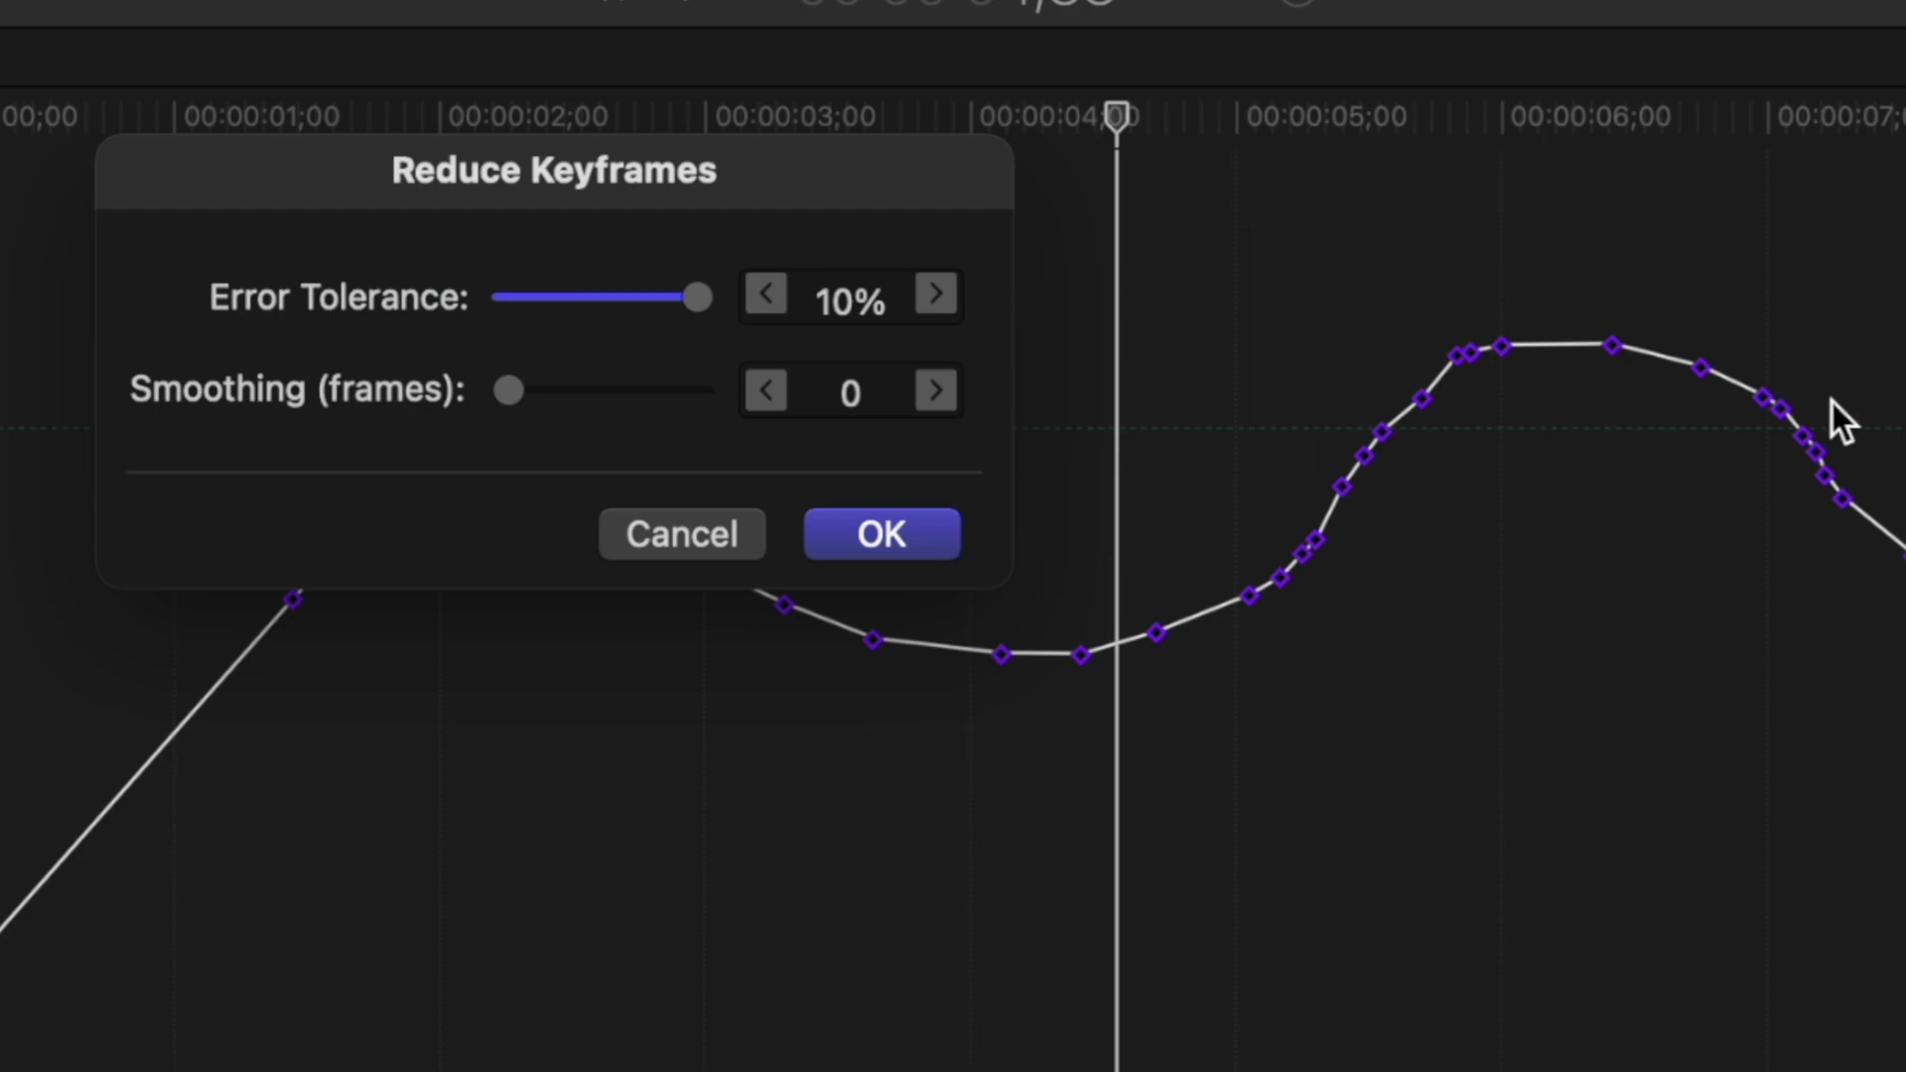
drag(695, 280, 740, 308)
Set the keyframe reduction's smoothing to 10 frames and try further adjustments of both reduction values.
drag(504, 176, 608, 119)
drag(610, 338, 968, 375)
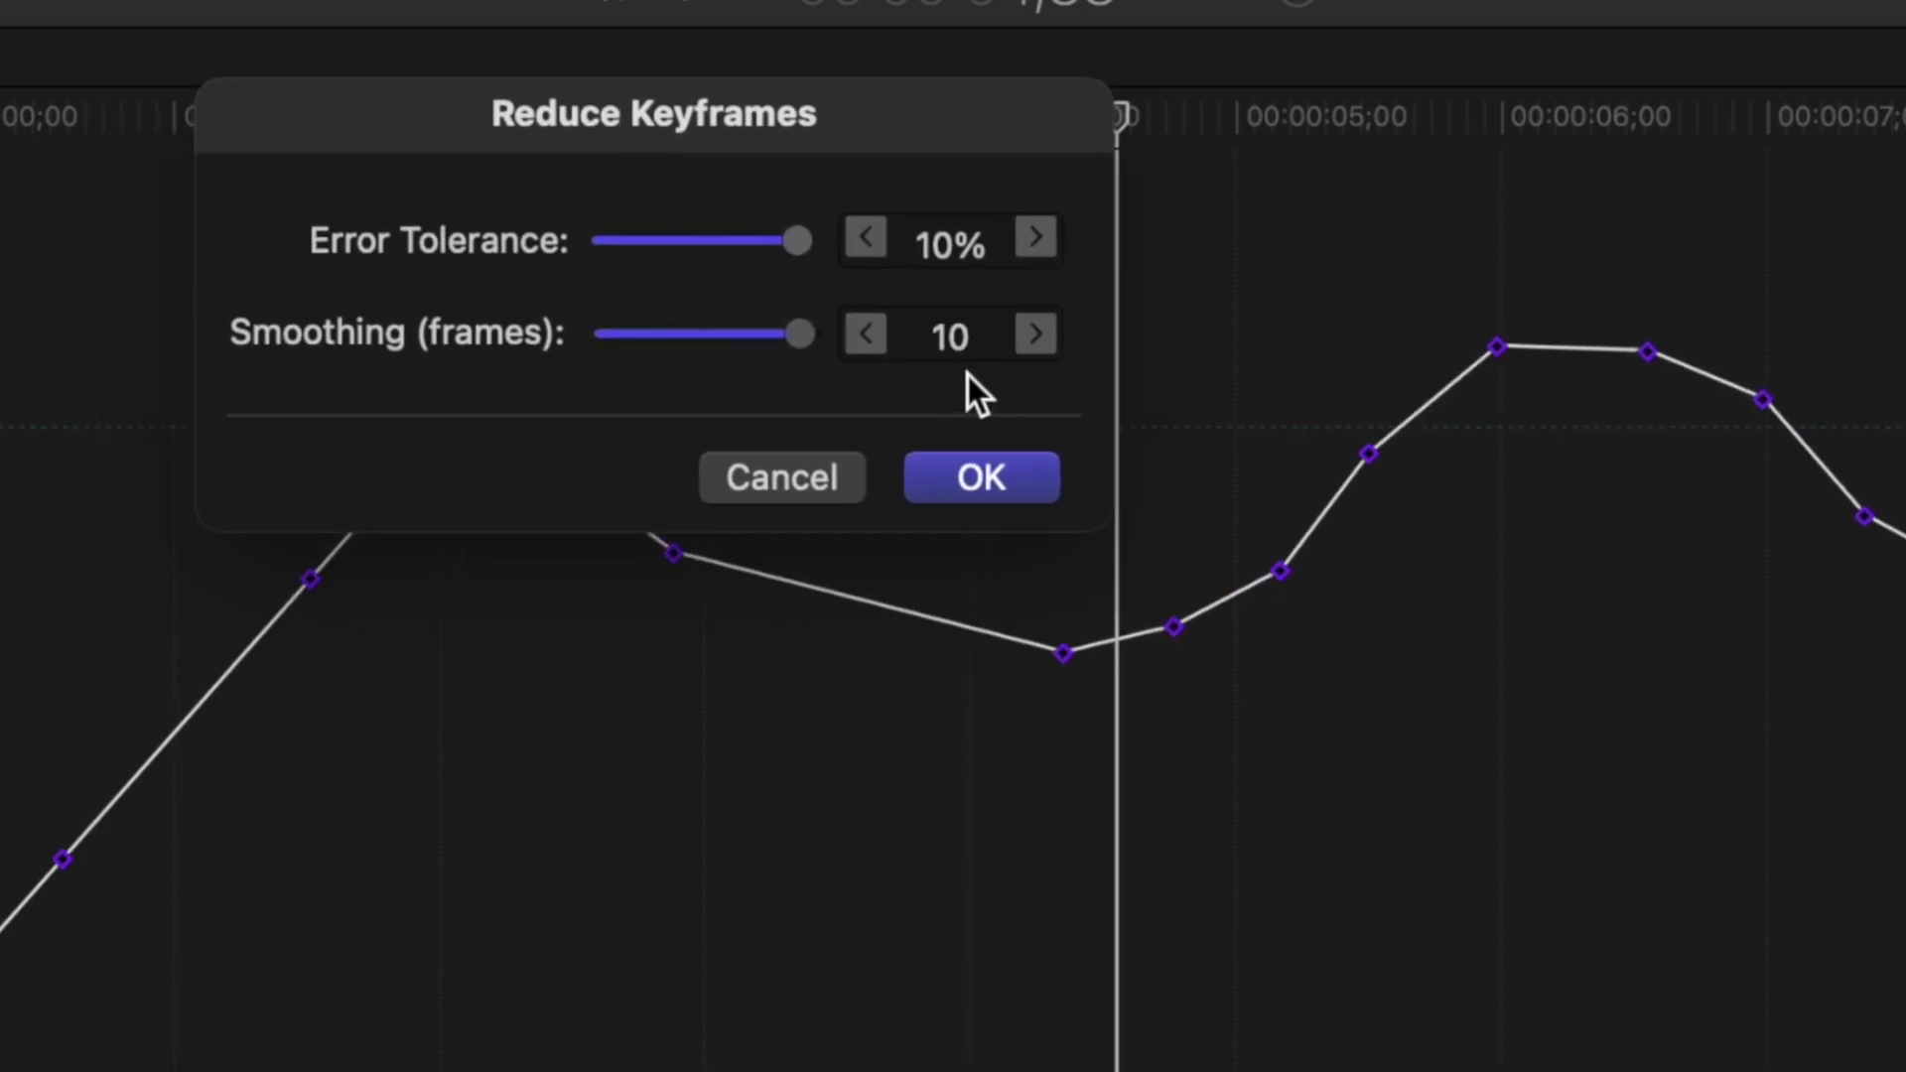
drag(742, 337, 835, 335)
drag(752, 231, 806, 264)
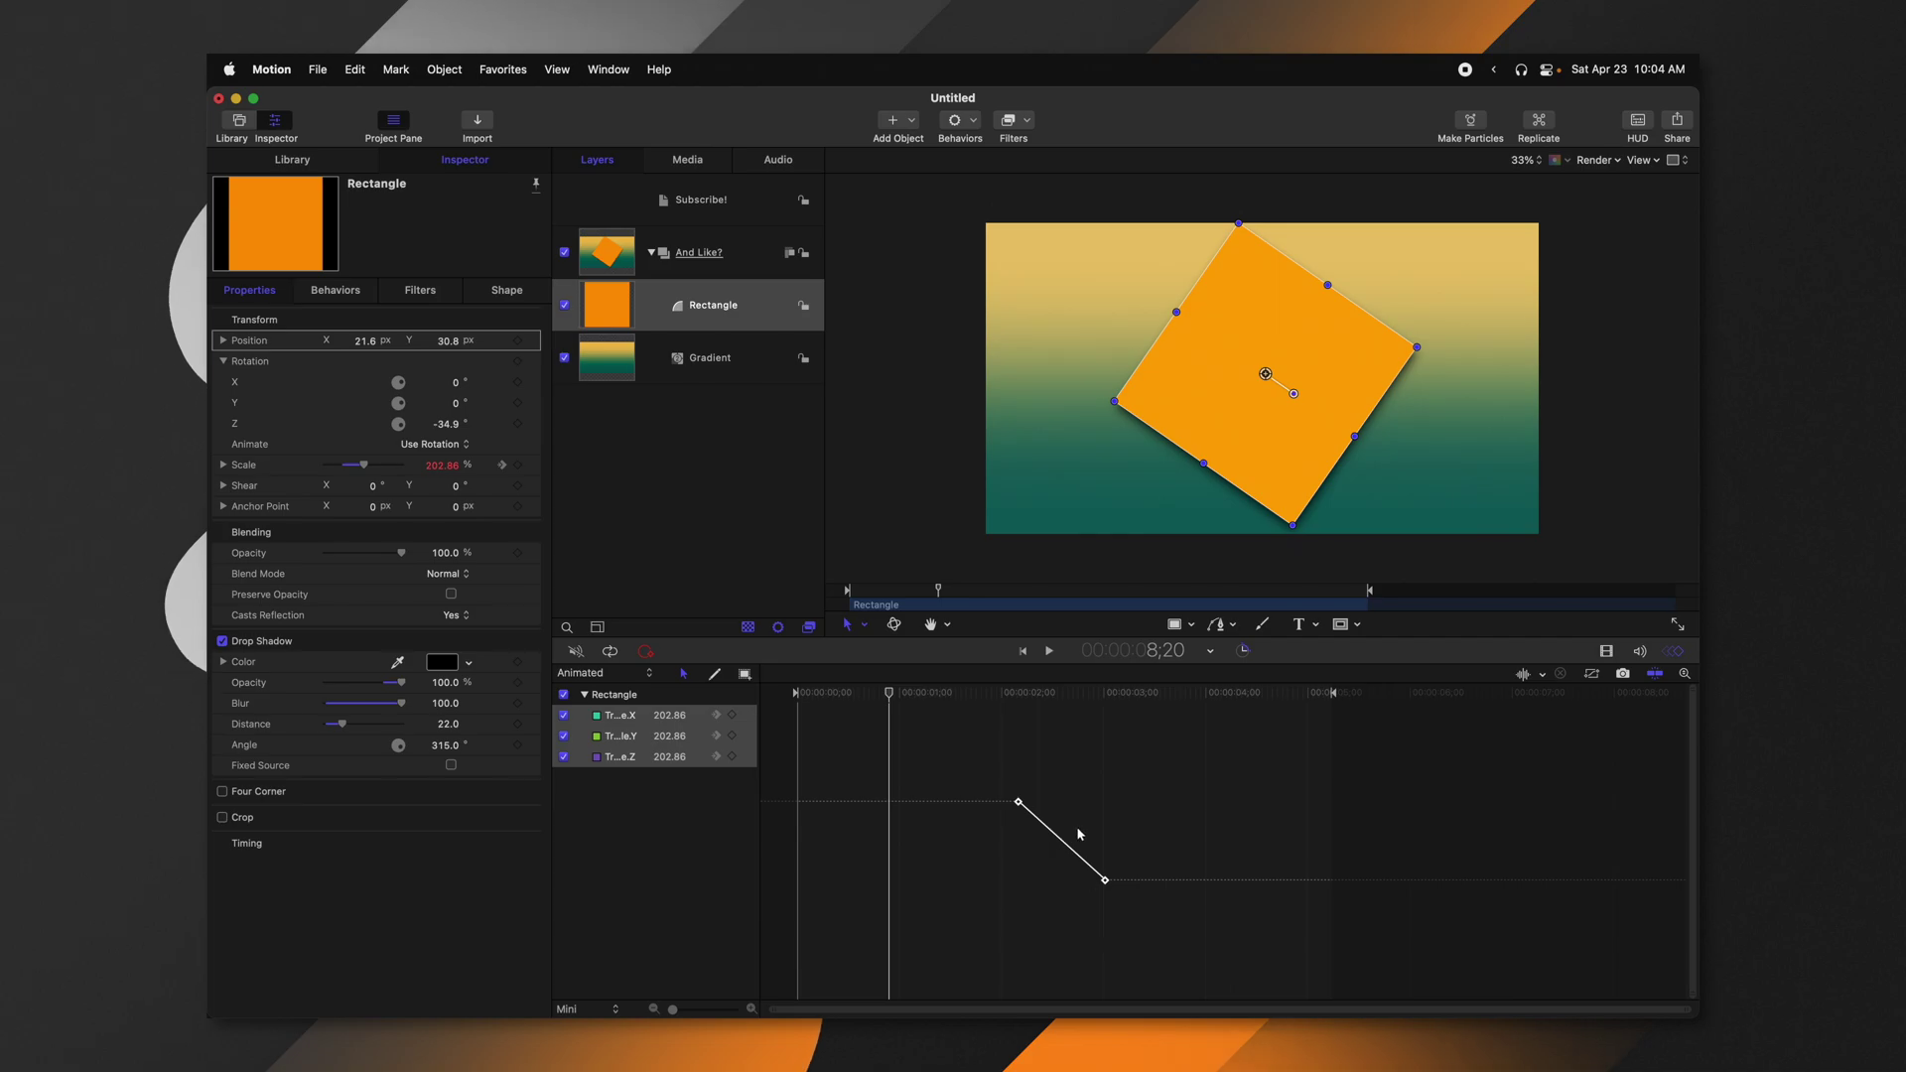
Extrapolate the rectangle's Scale X, Y and Z curves after the last keyframe as Linear and scrub past the first keyframe.
mouse_move(971, 699)
mouse_down()
mouse_move(1020, 700)
mouse_move(993, 700)
mouse_up()
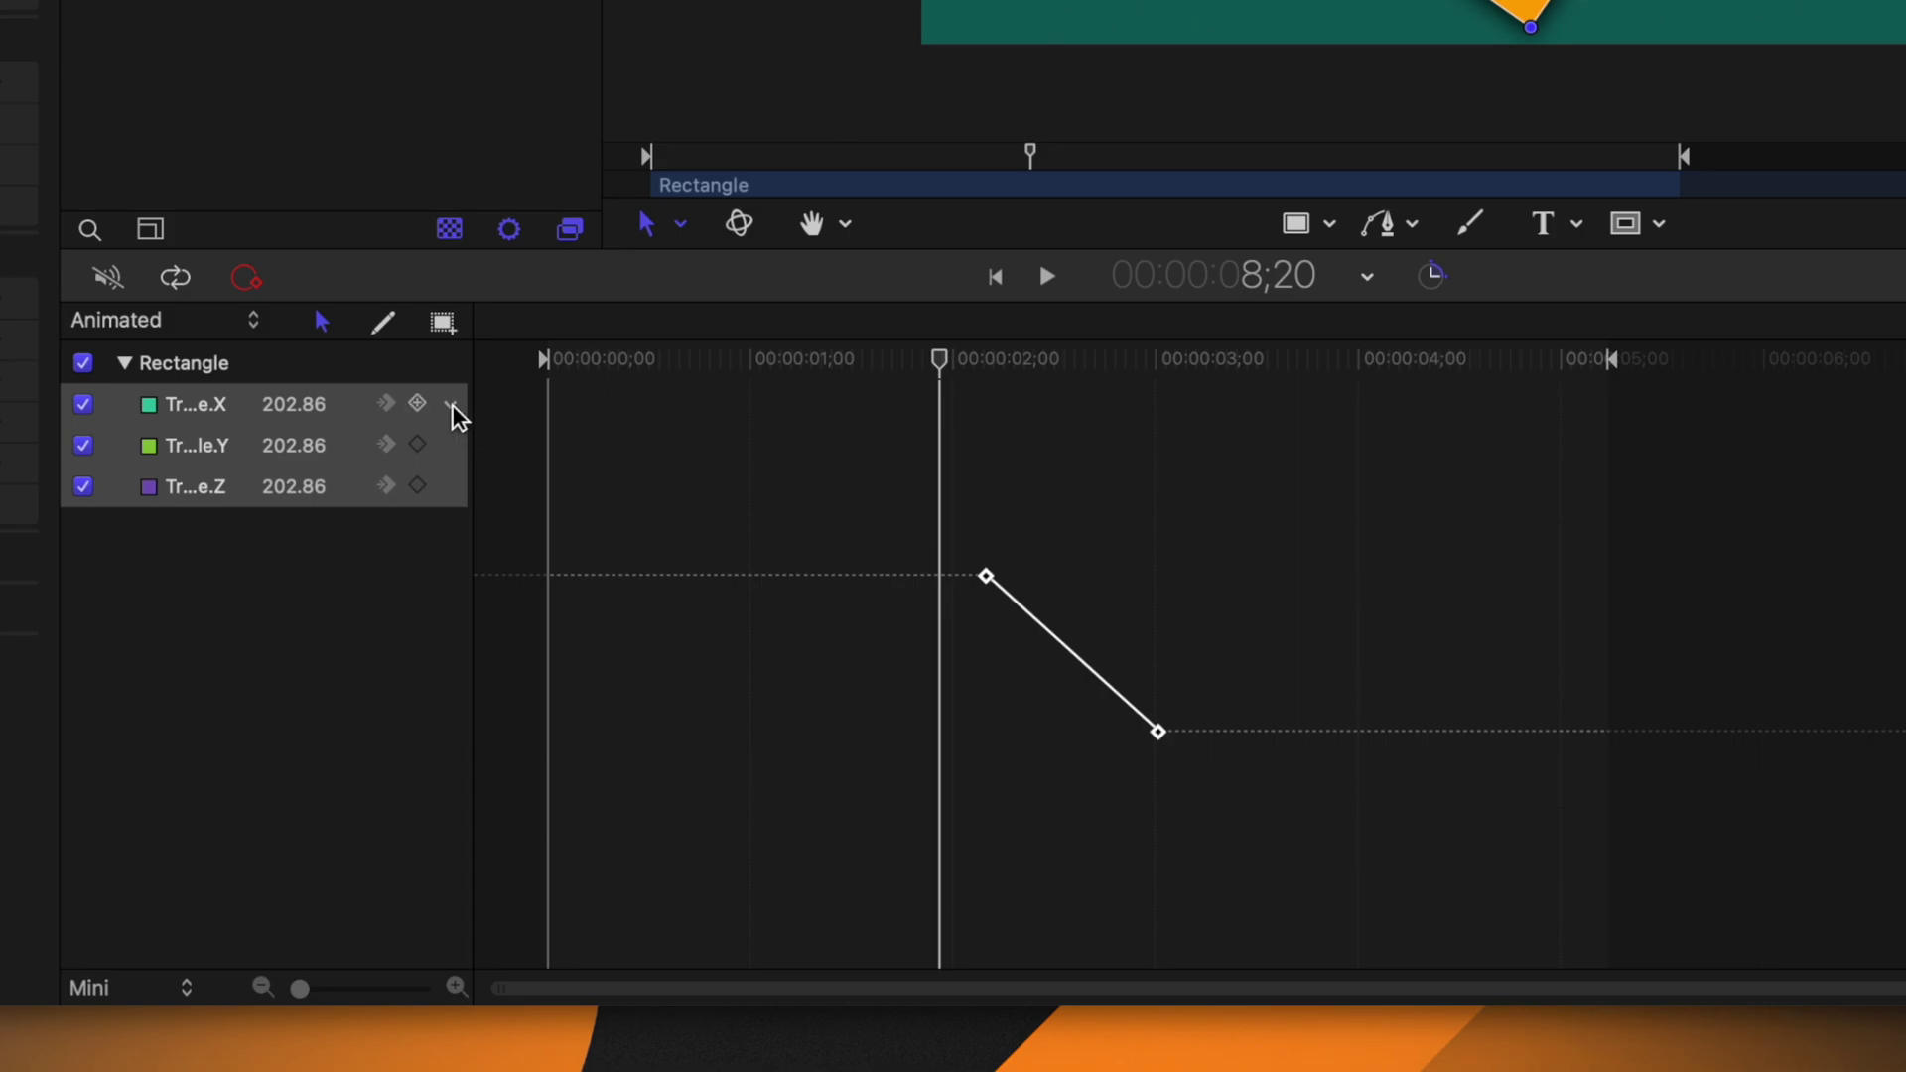
click(454, 409)
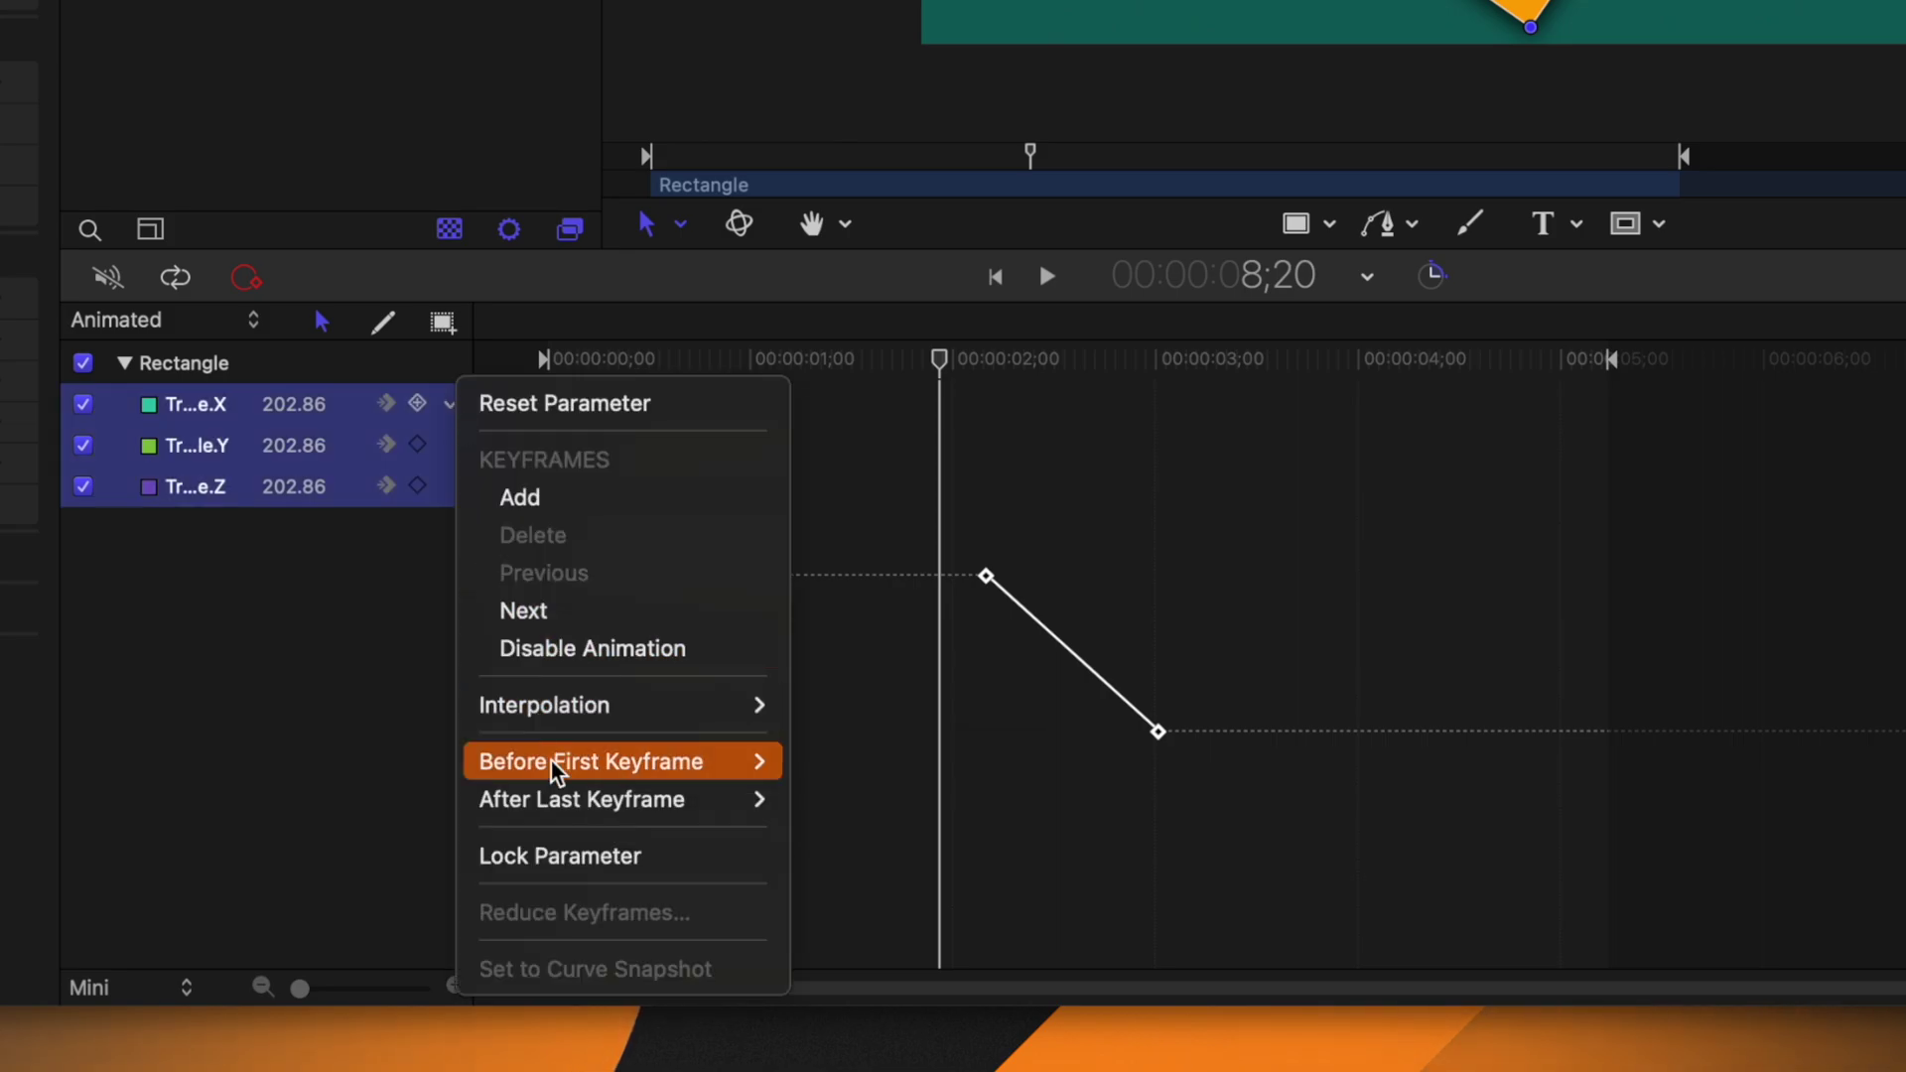
mouse_move(571, 794)
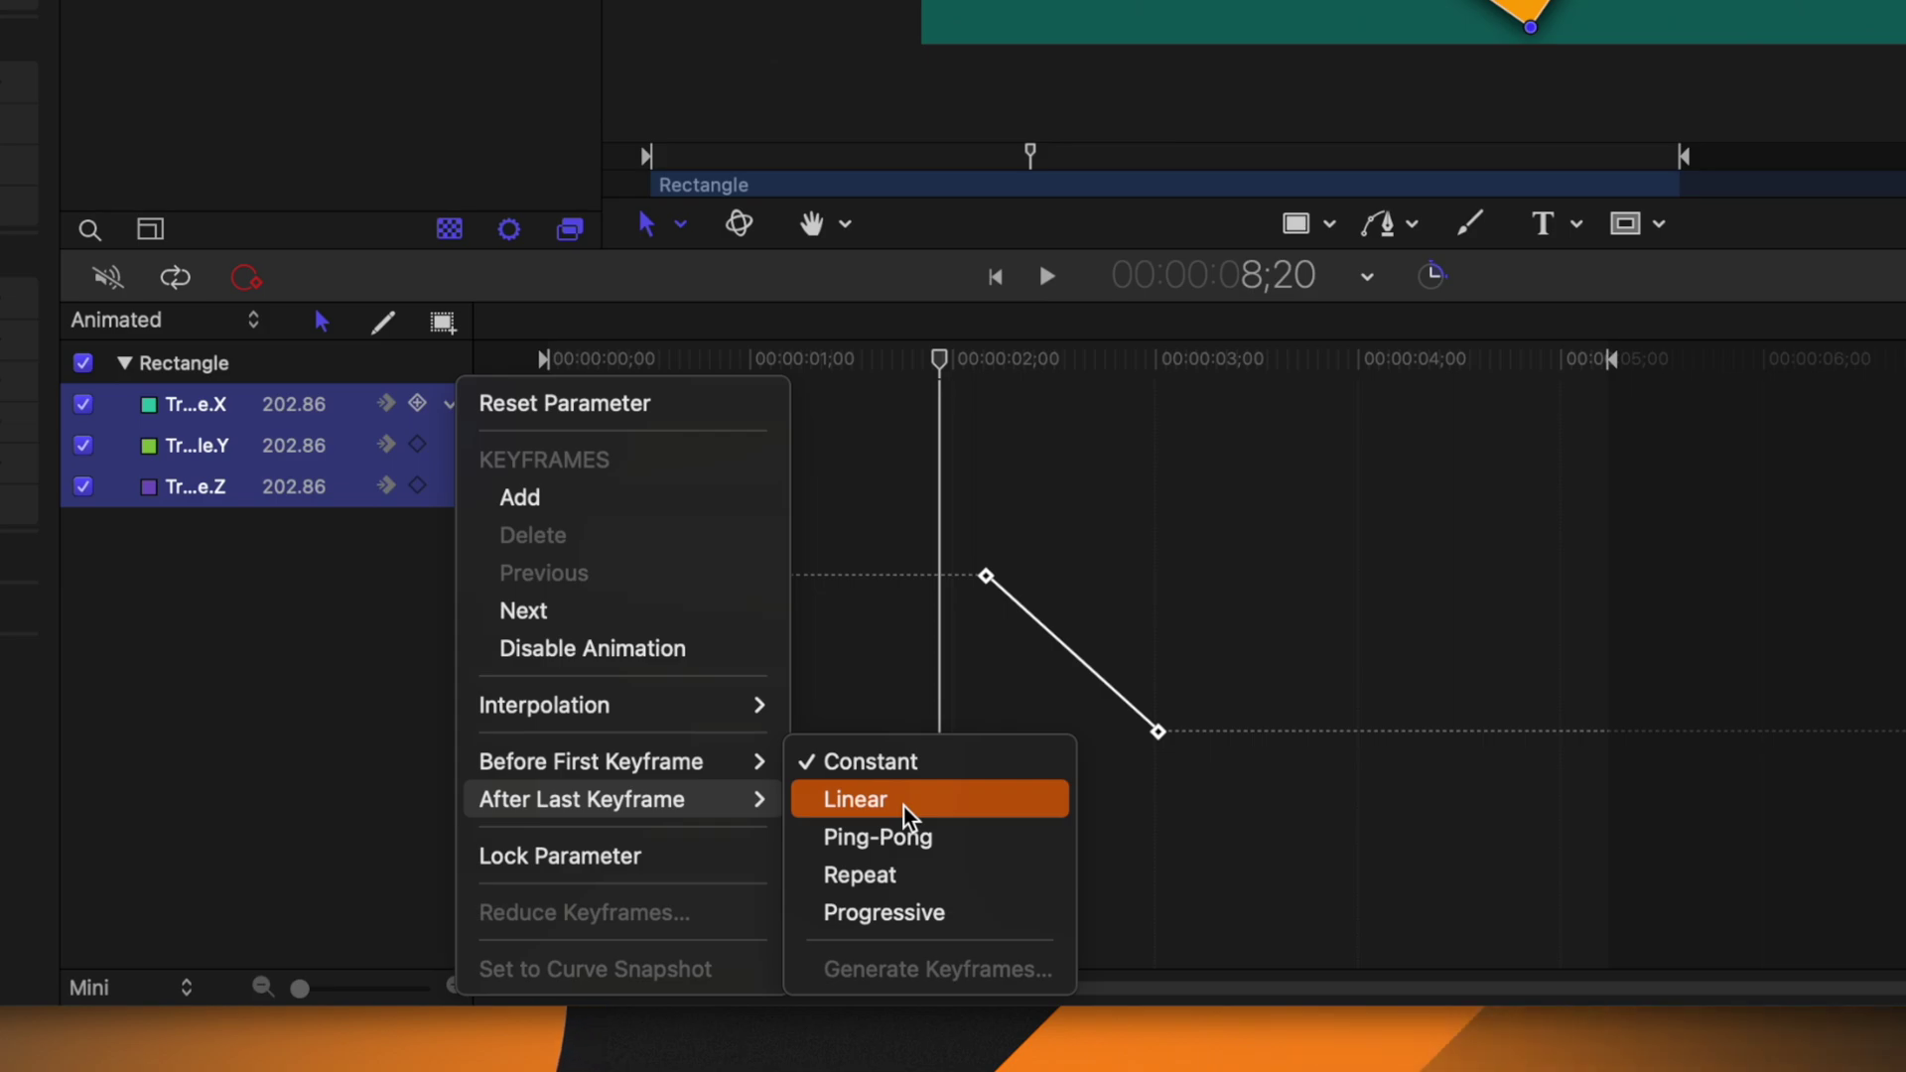
click(856, 800)
scroll(1042, 694, down, 5)
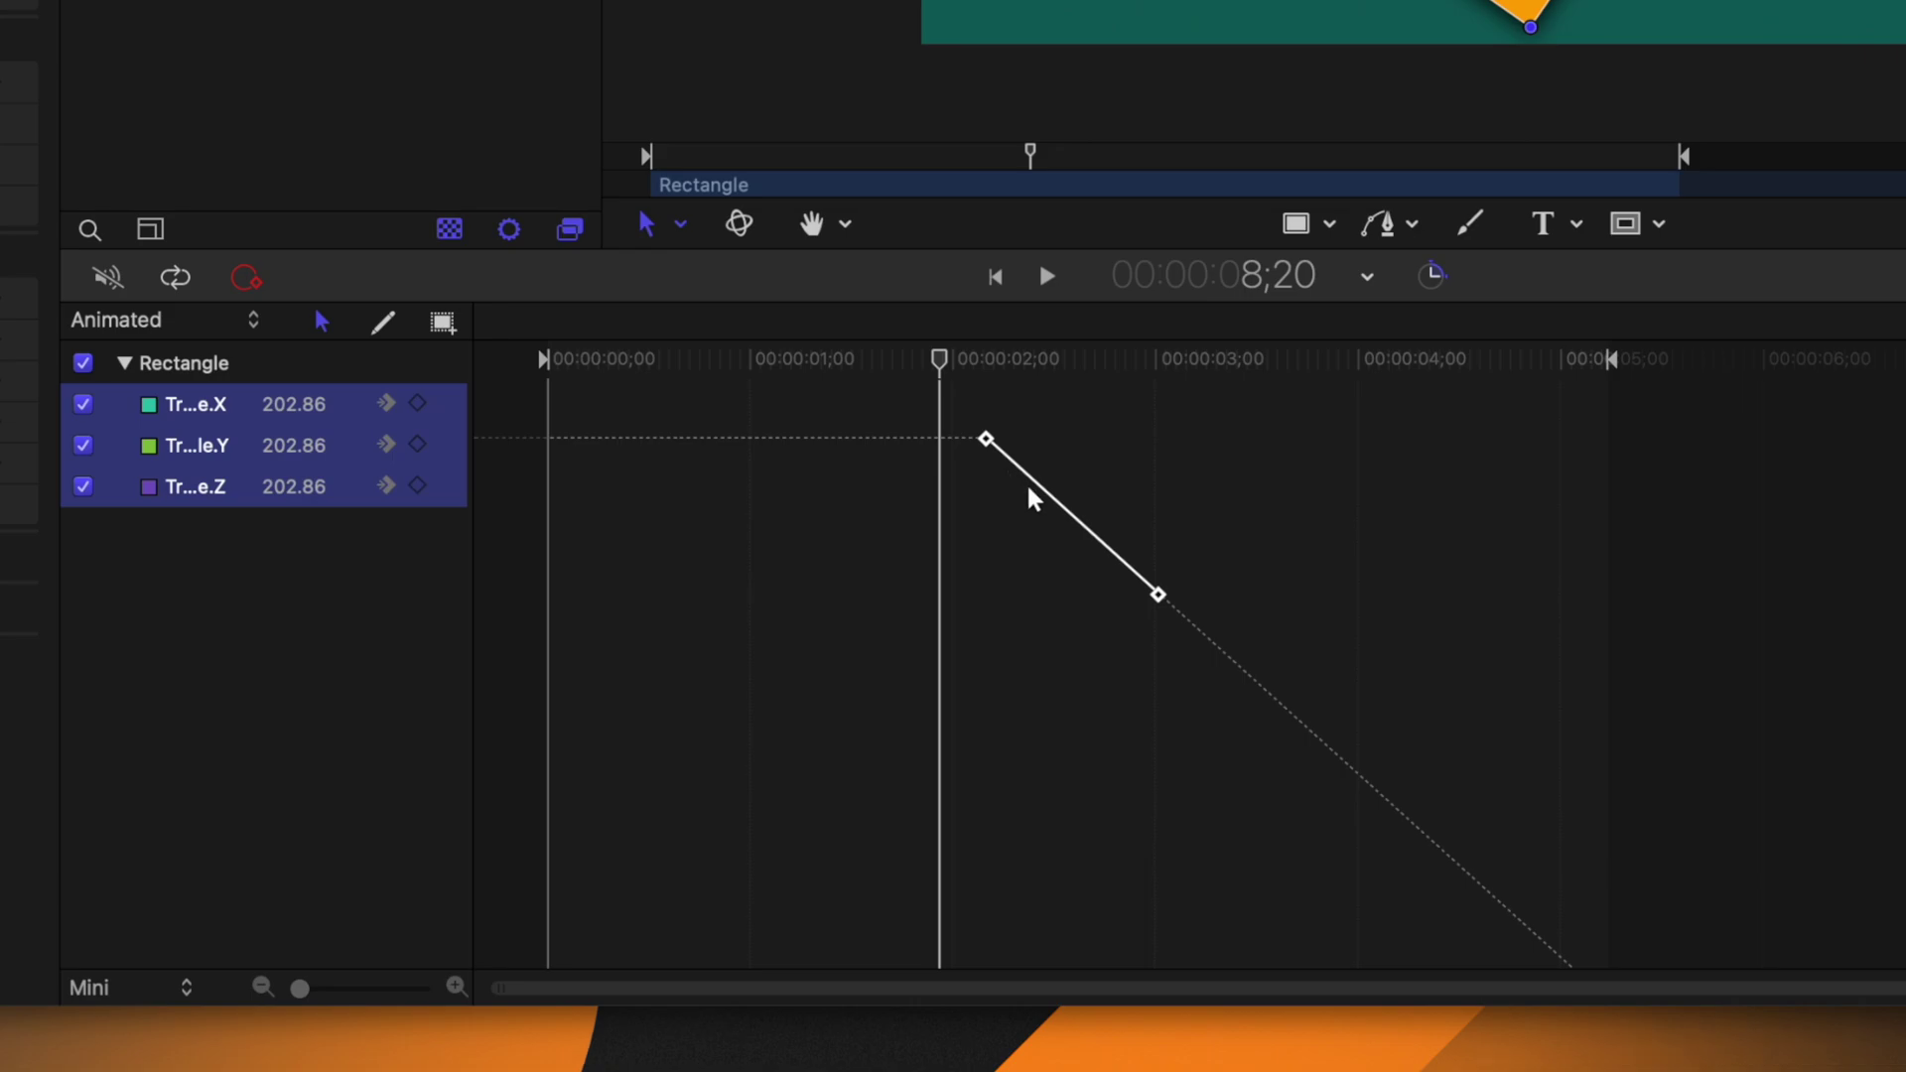
drag(1051, 362, 1063, 582)
drag(1063, 583, 1044, 580)
Set the extrapolation after the last keyframe to Ping-Pong for the rectangle's Scale X, Y and Z curves.
click(446, 444)
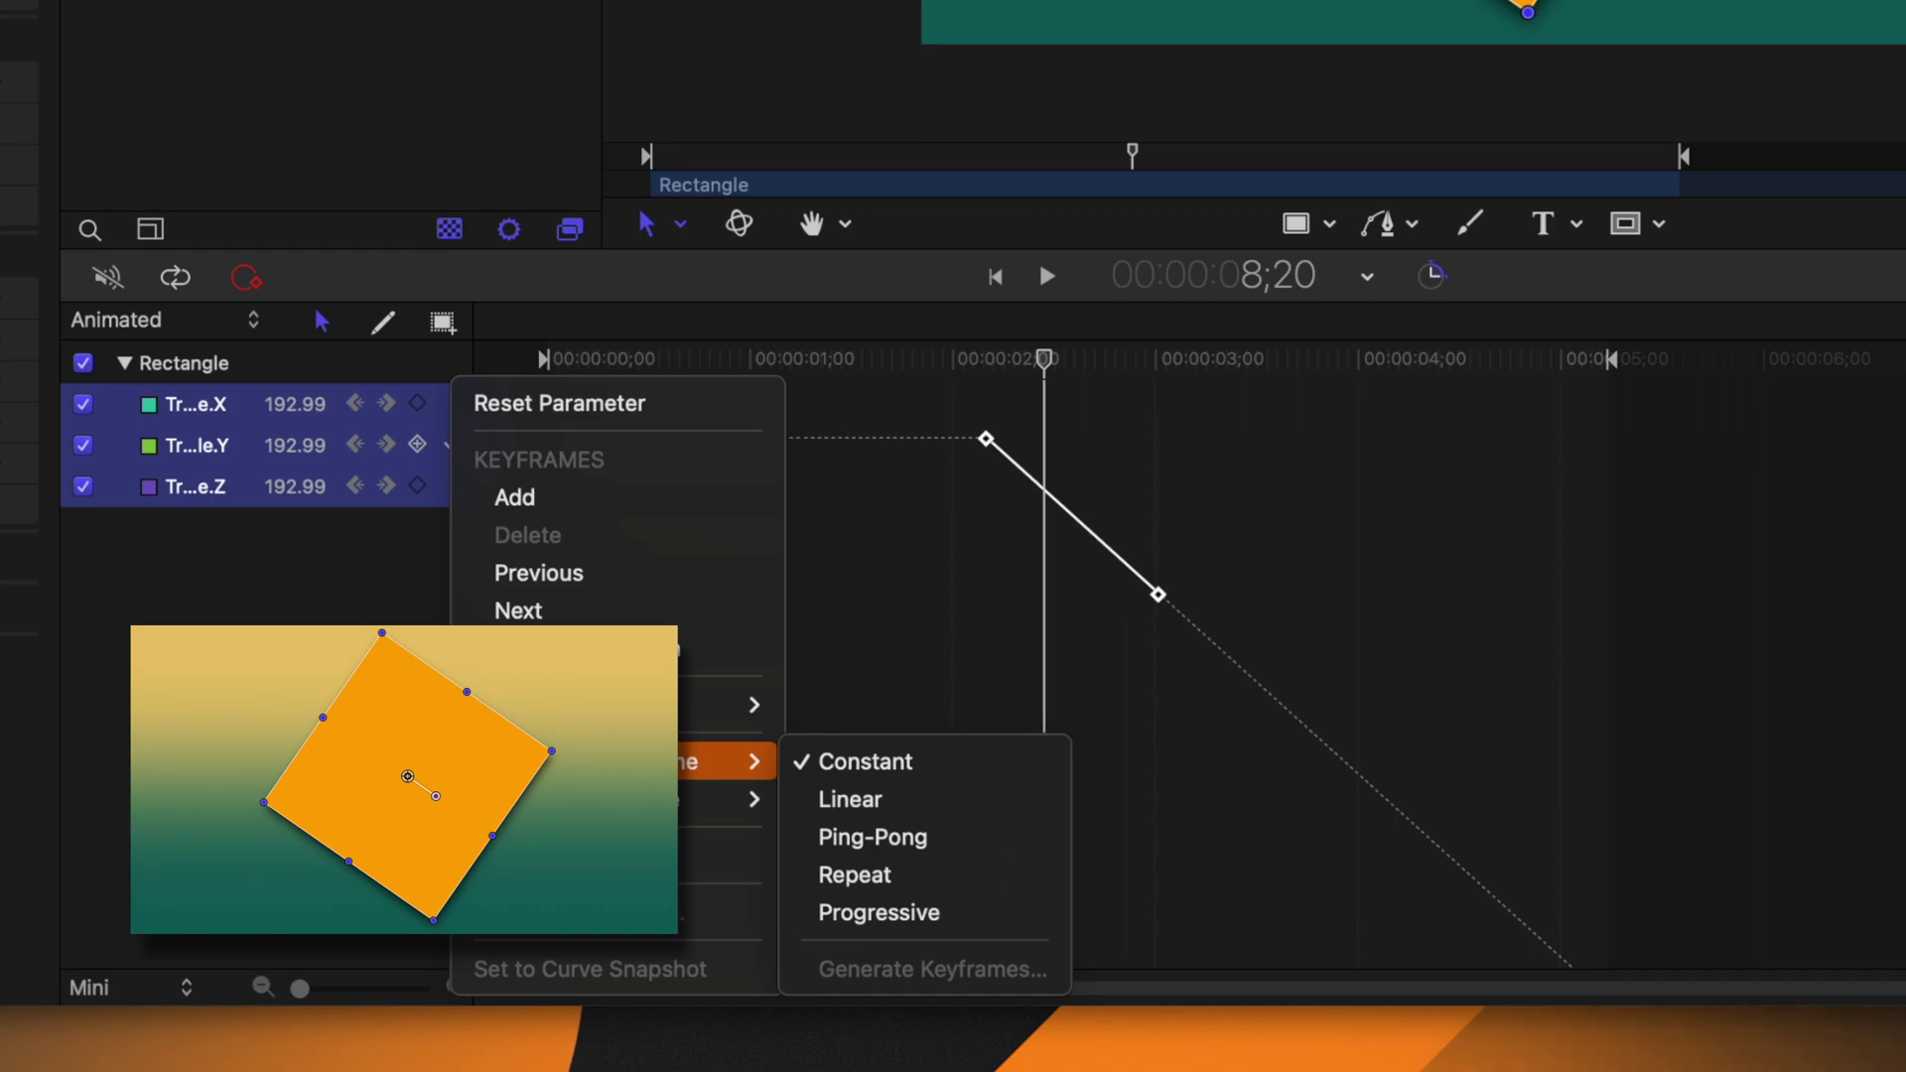
mouse_move(725, 799)
click(874, 837)
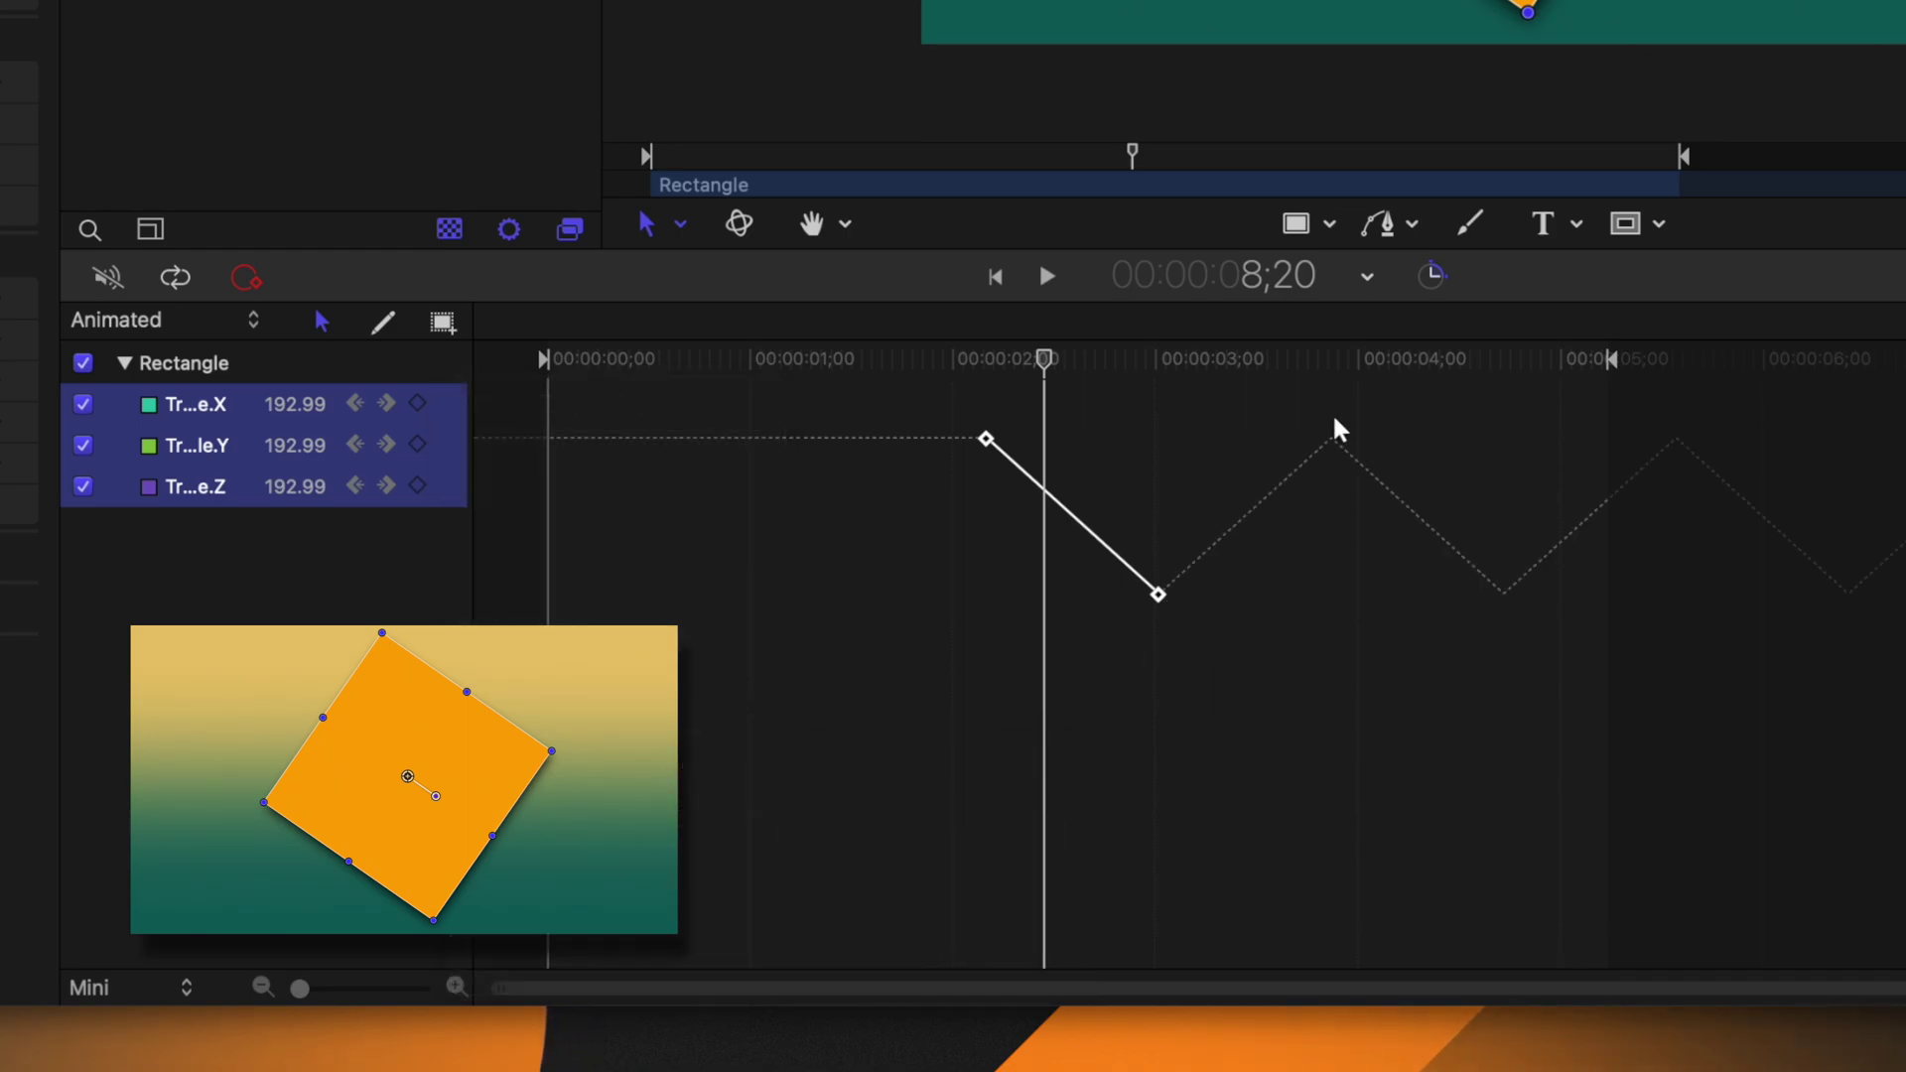
Set the extrapolation after the last keyframe to Repeat for the rectangle's Scale X, Y and Z curves and scrub through the animation.
drag(1068, 374, 1854, 511)
click(450, 487)
mouse_move(730, 799)
click(893, 871)
drag(995, 367, 1535, 556)
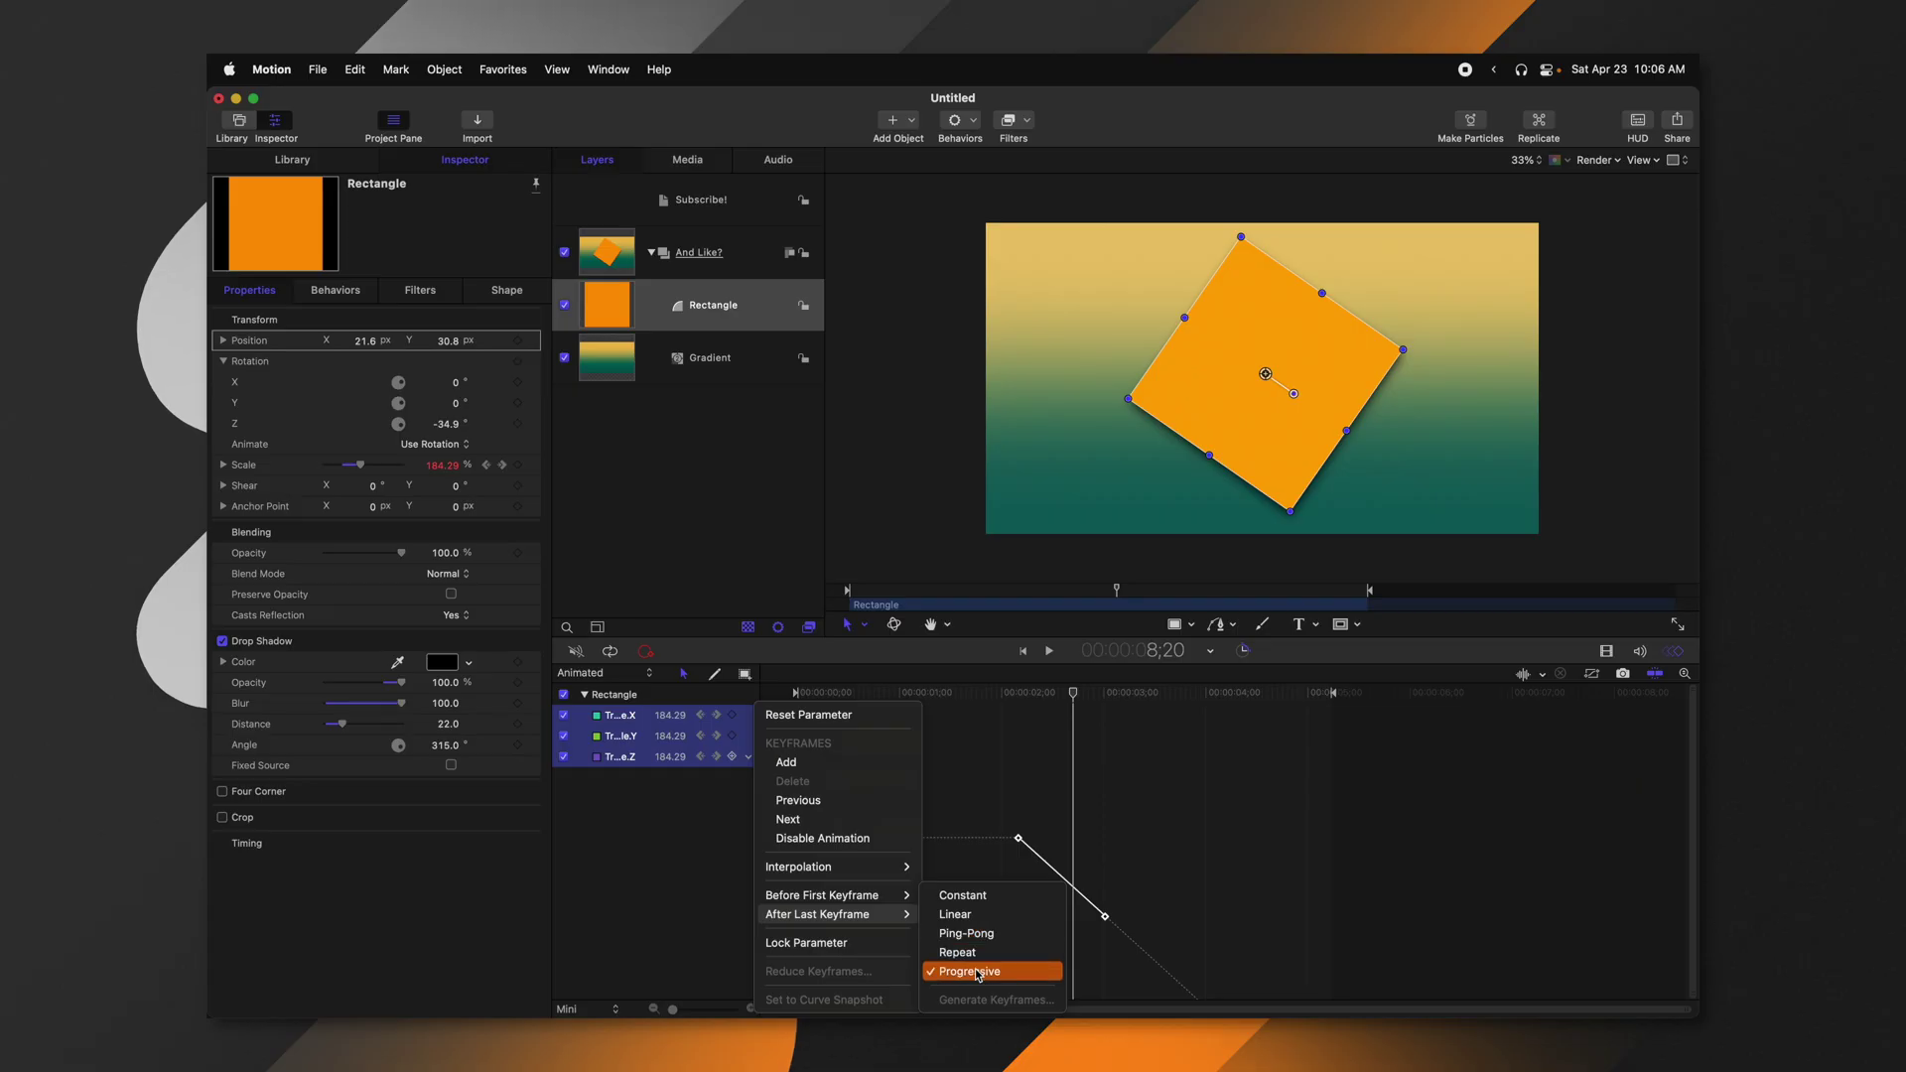
Set the extrapolation after the last keyframe to Progressive and reverse the keyframes of the rectangle's Scale curves.
click(946, 970)
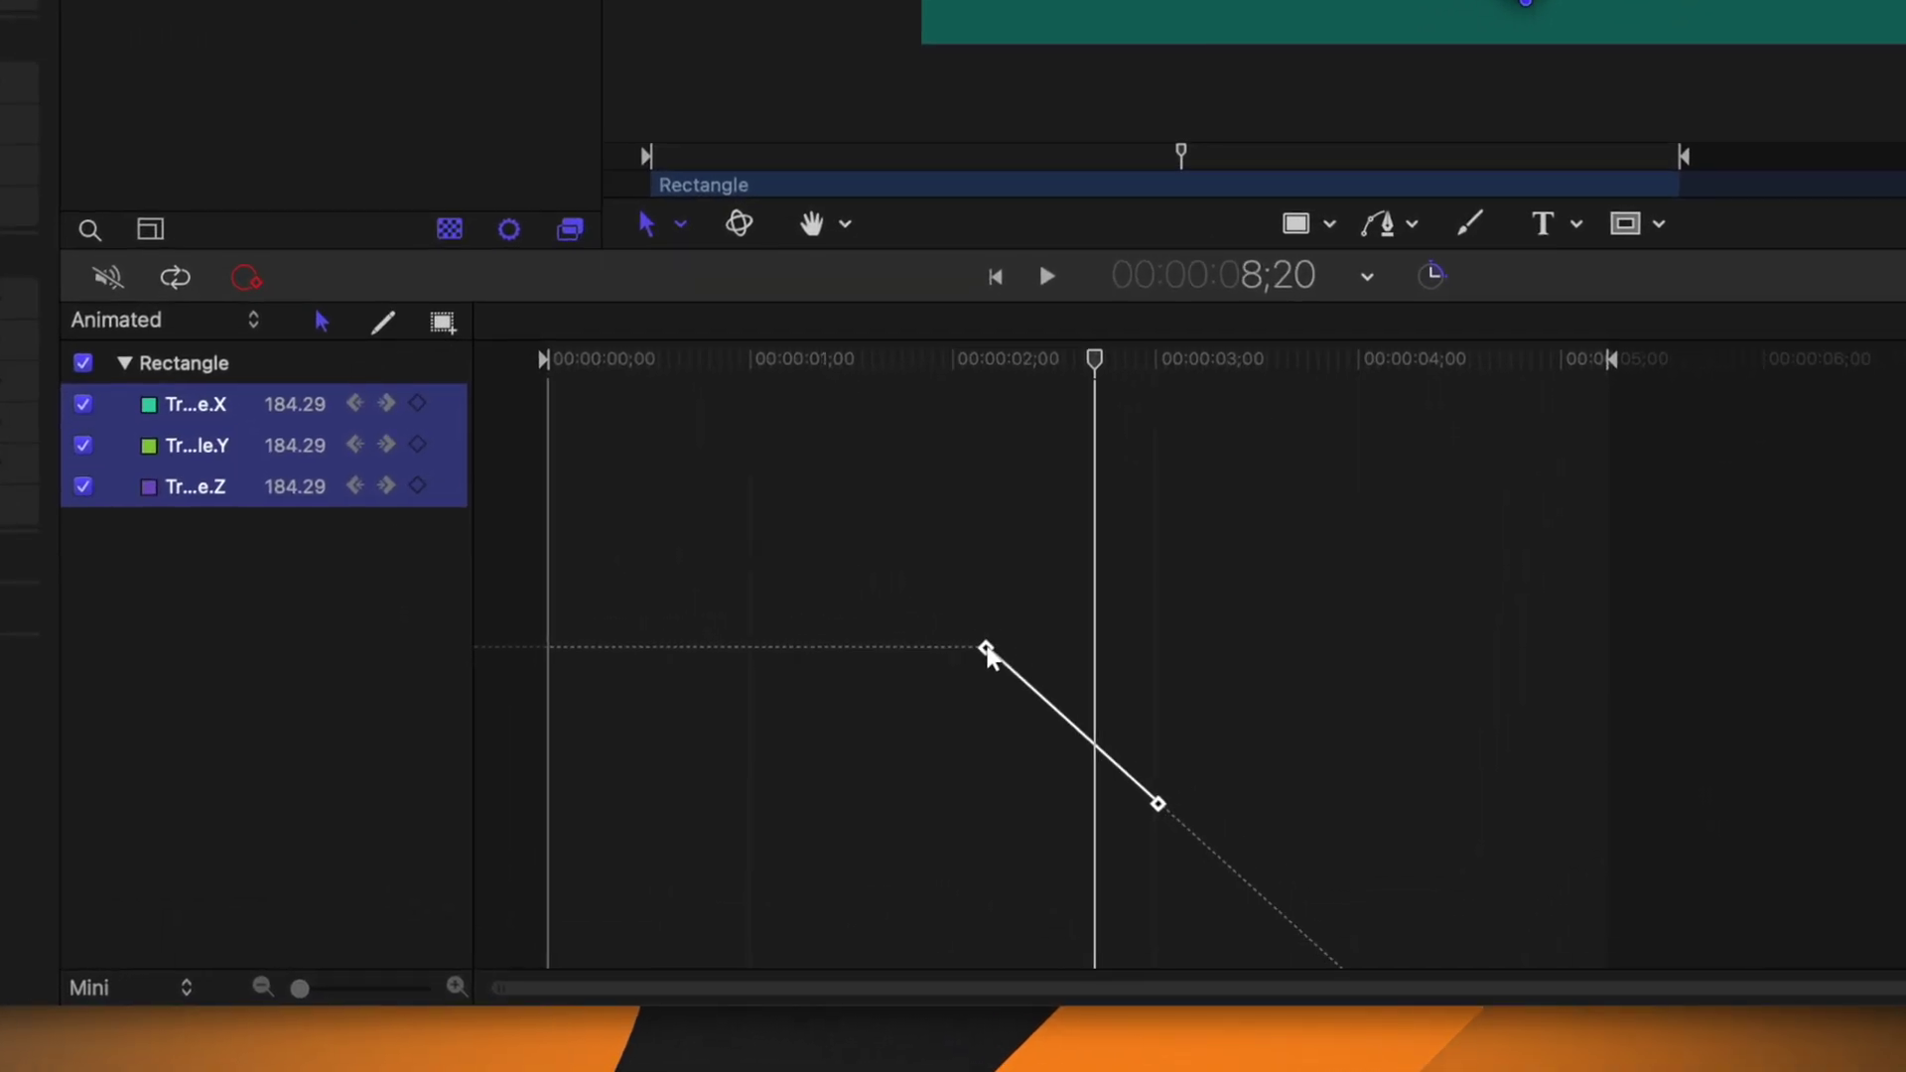
right_click(986, 649)
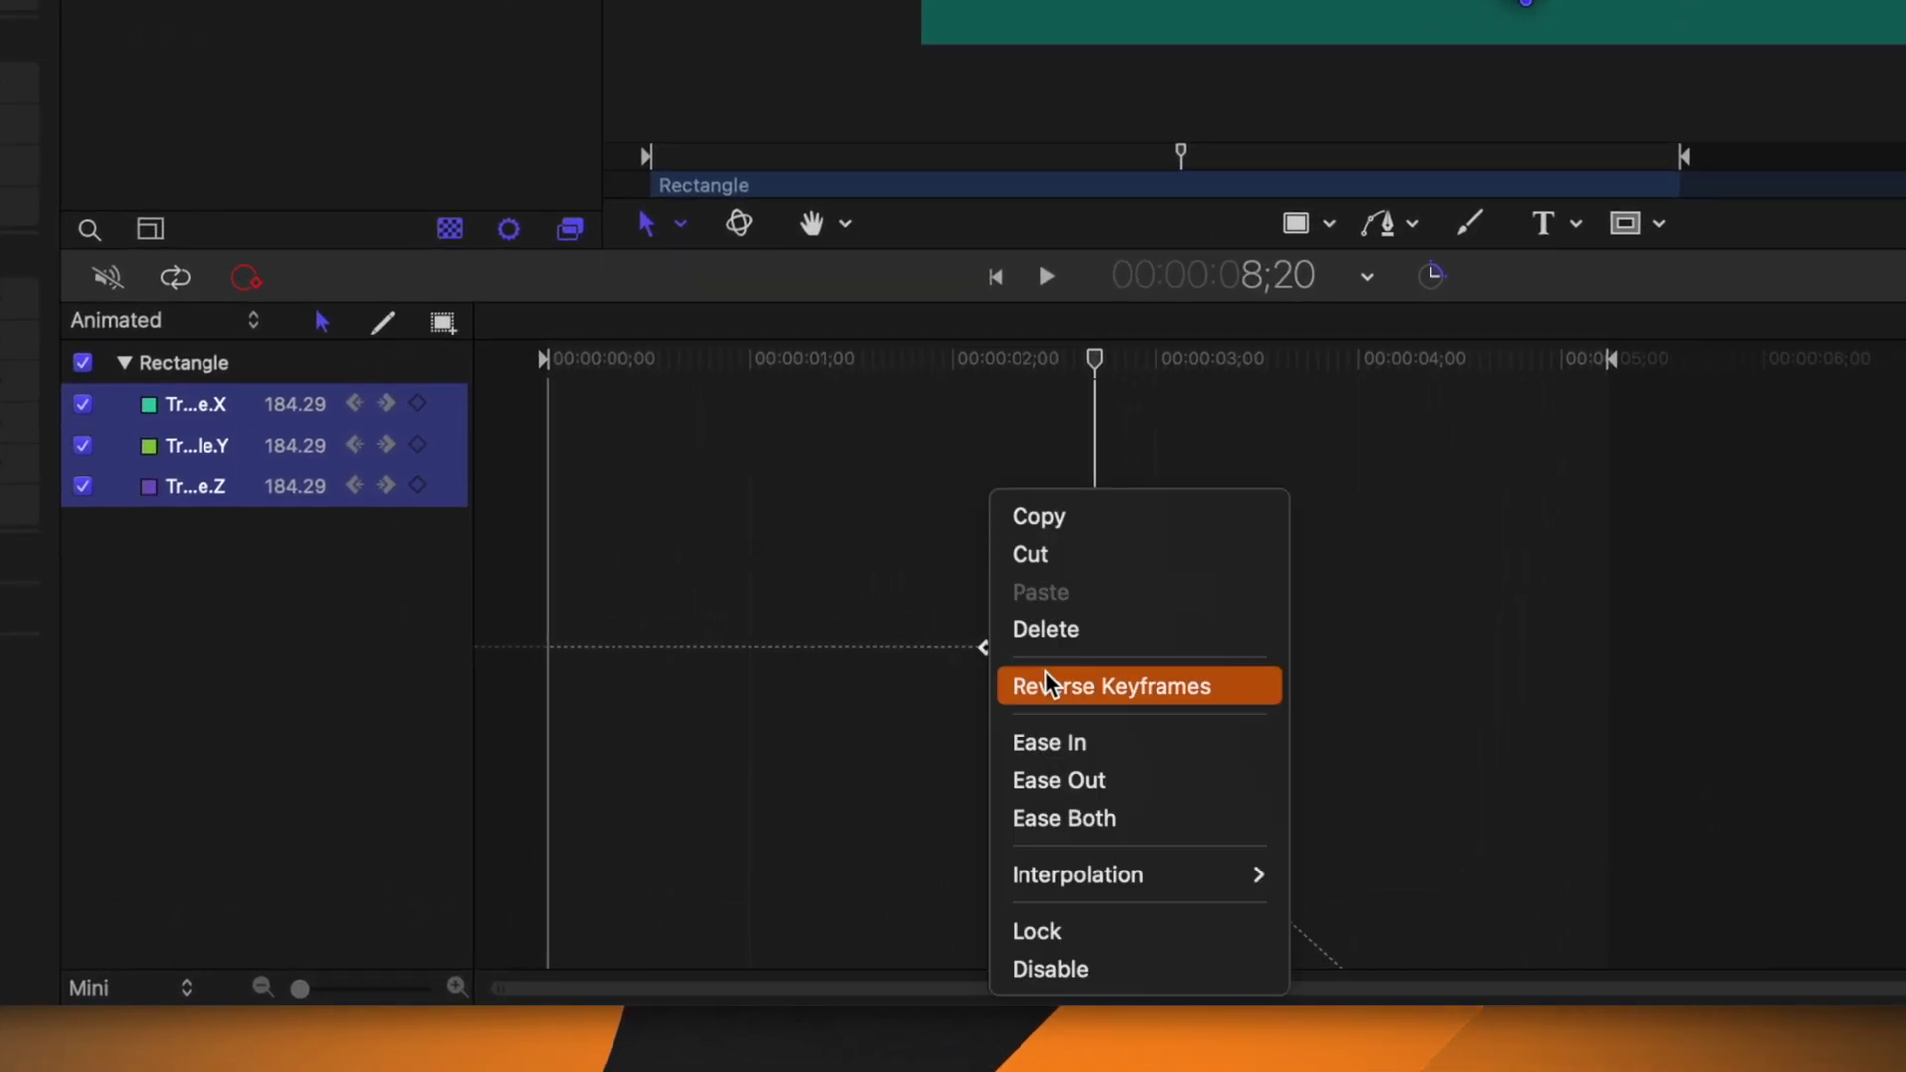
click(1053, 702)
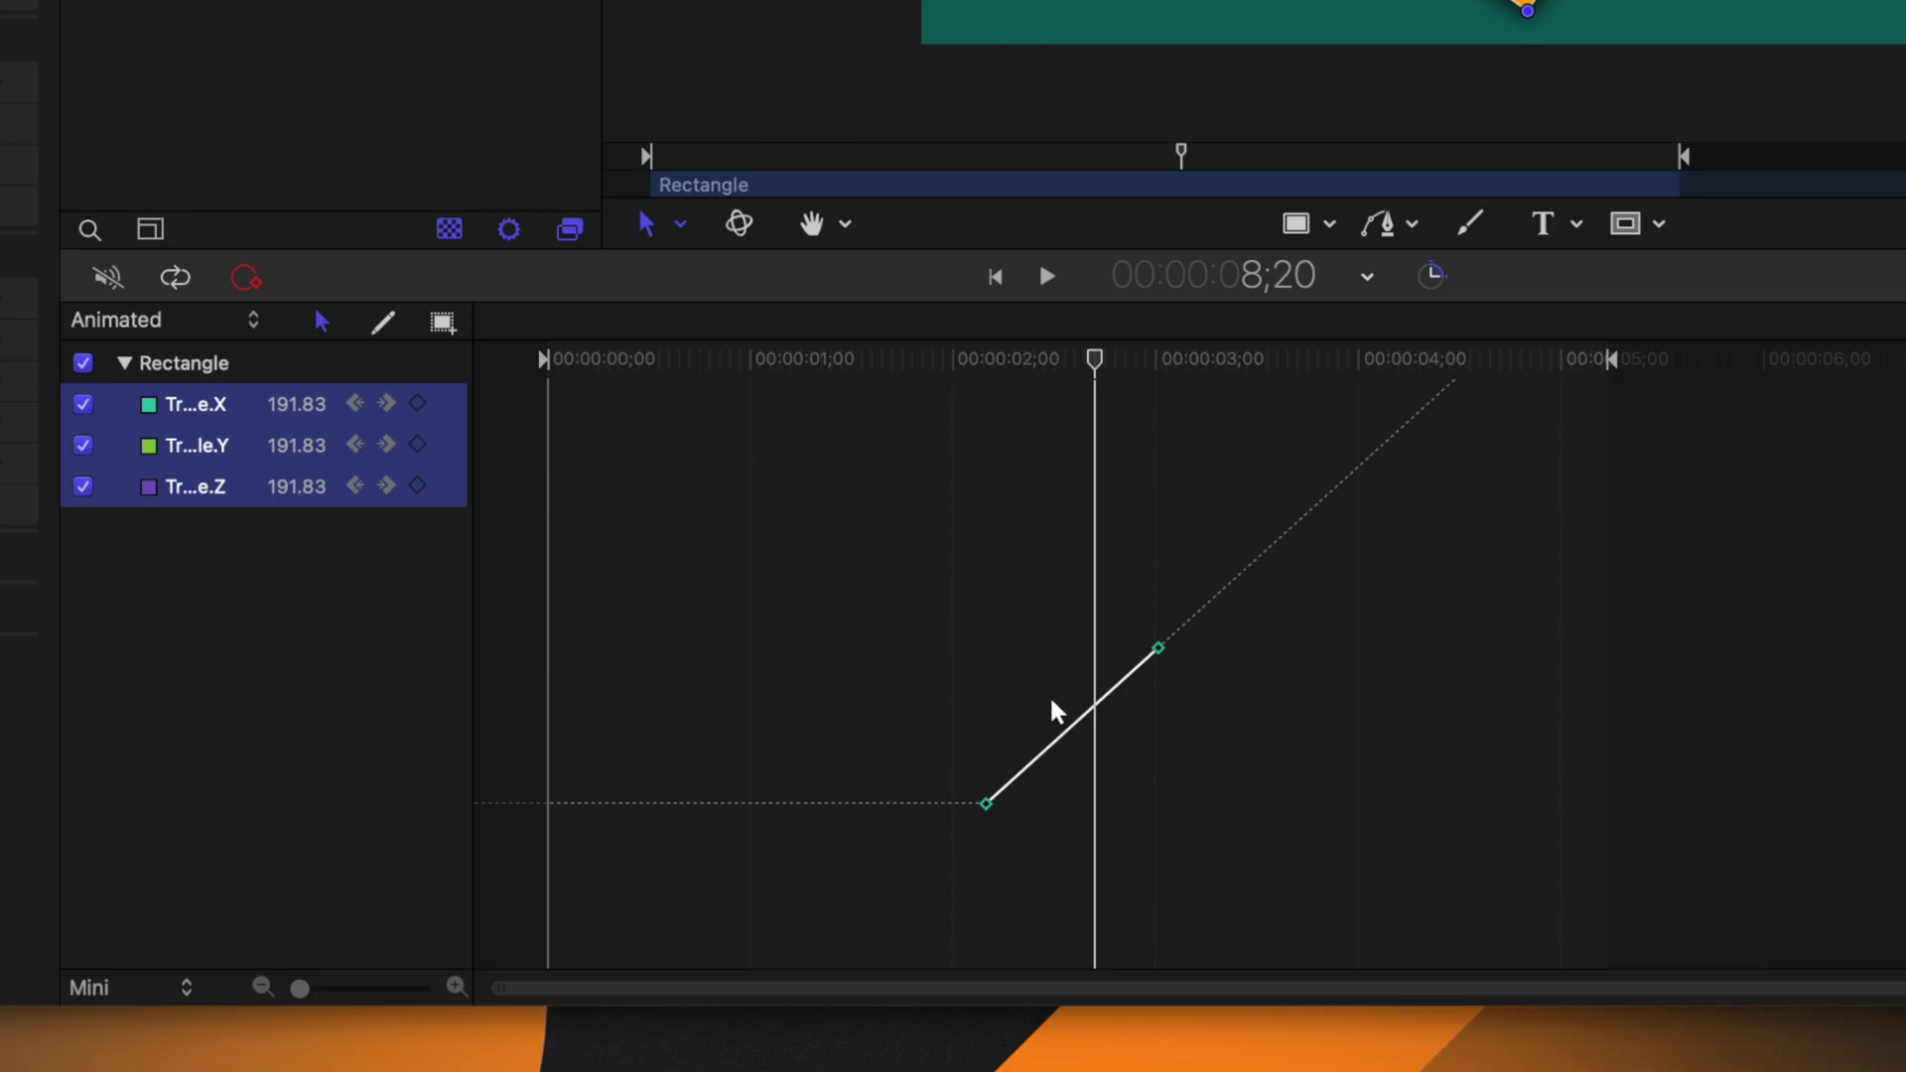
Select both keyframes of the Scale X, Y and Z curves in the graph and reverse them again.
drag(894, 566, 1230, 757)
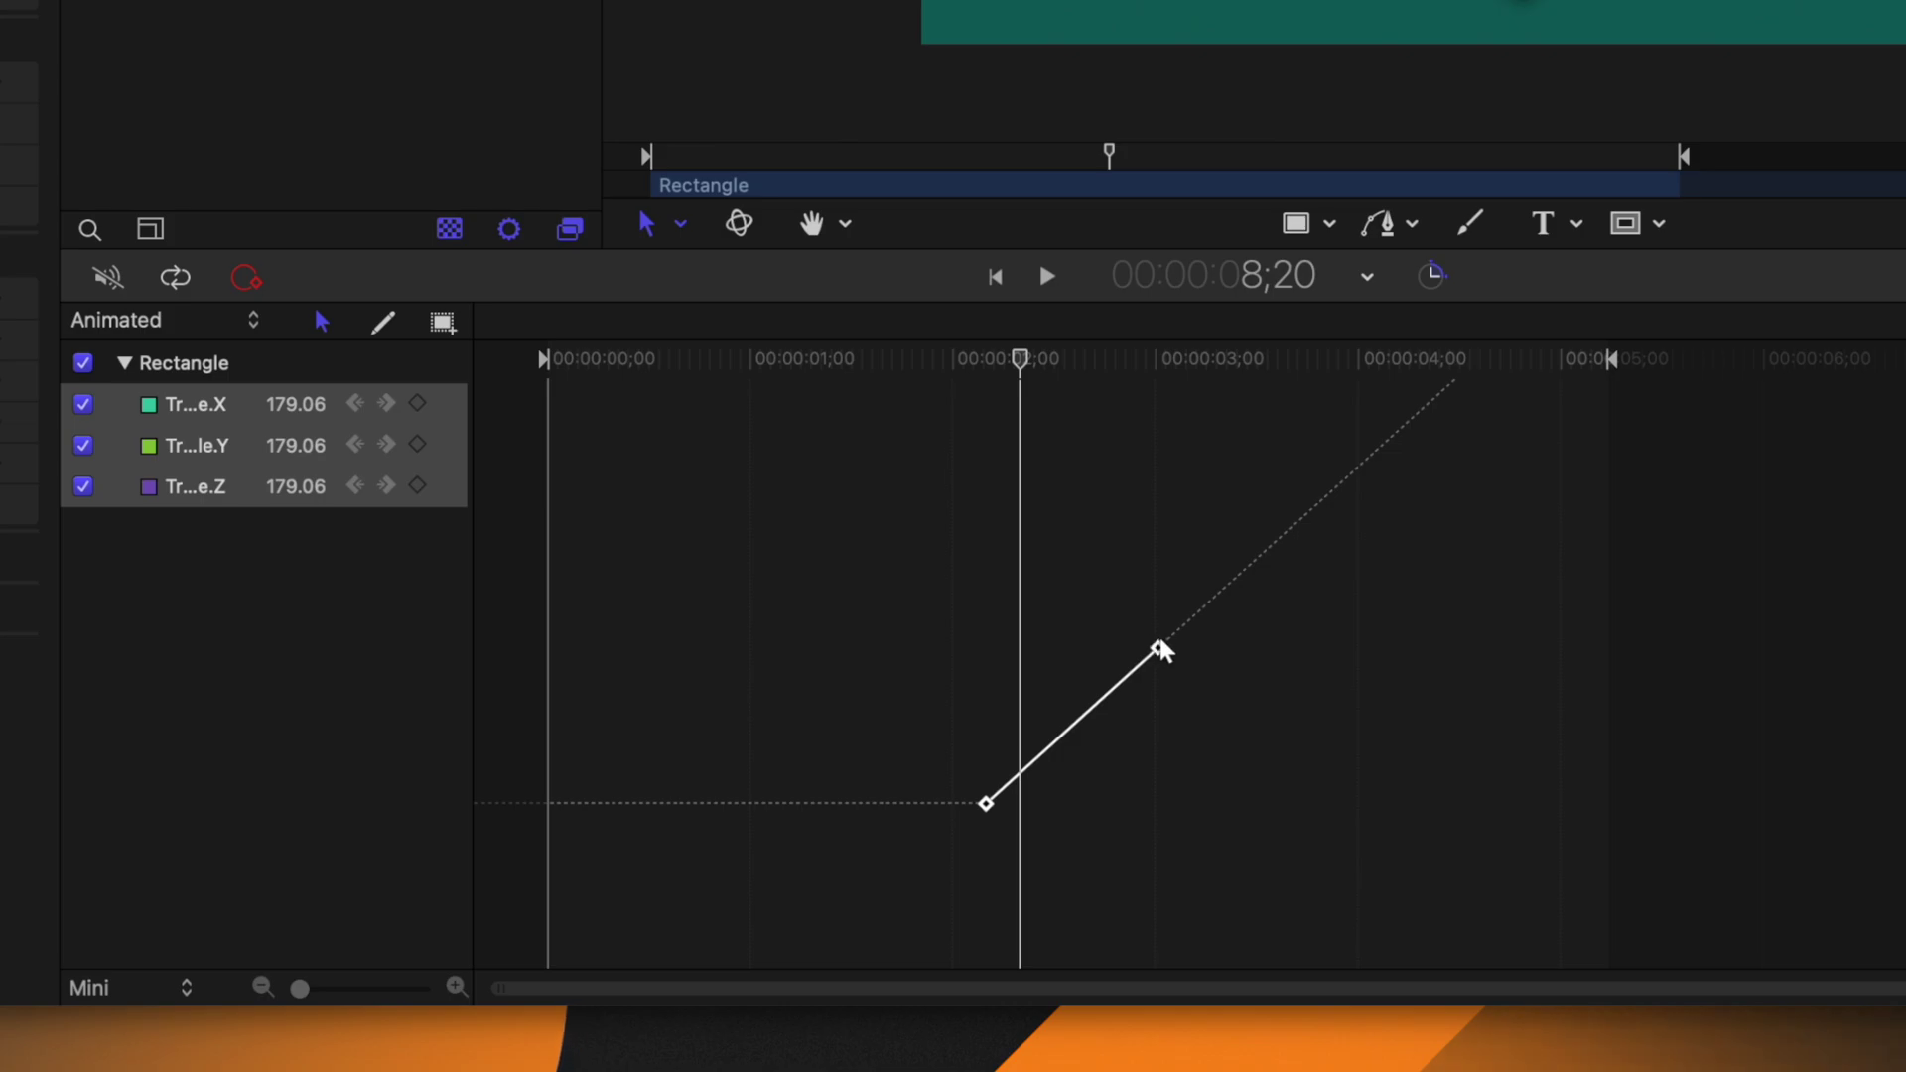
right_click(1159, 650)
click(1211, 695)
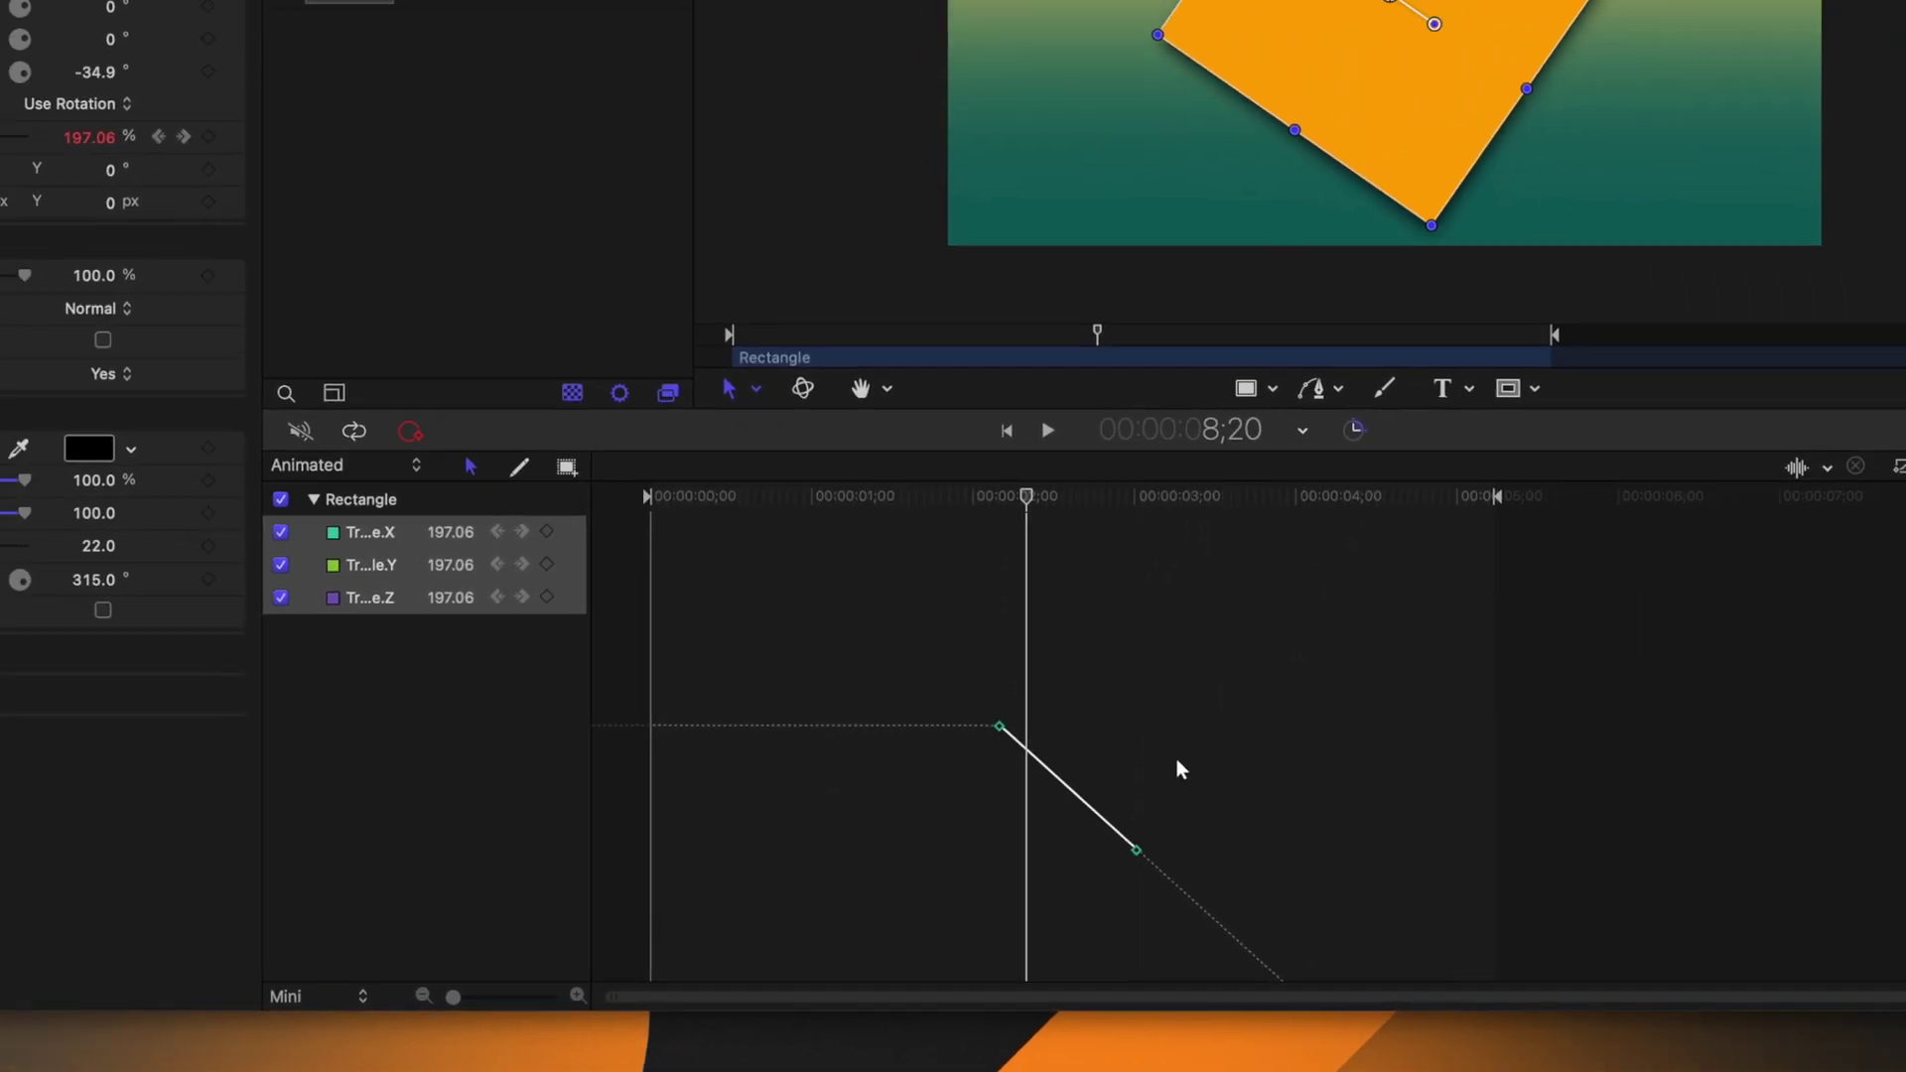